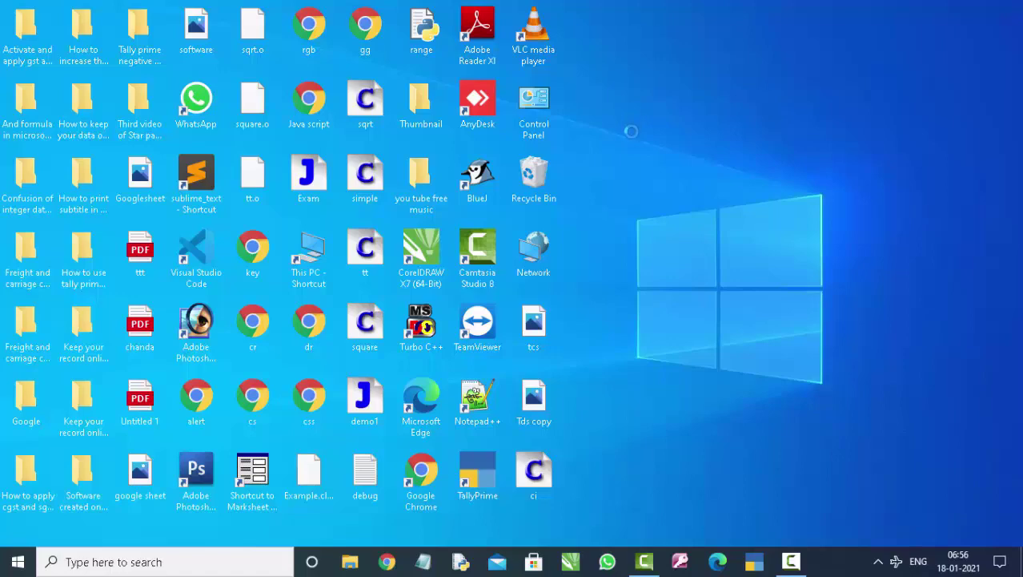
Refresh the desktop and restore the TallyPrime window to the Gateway of Tally.
right_click(631, 132)
click(657, 134)
click(755, 562)
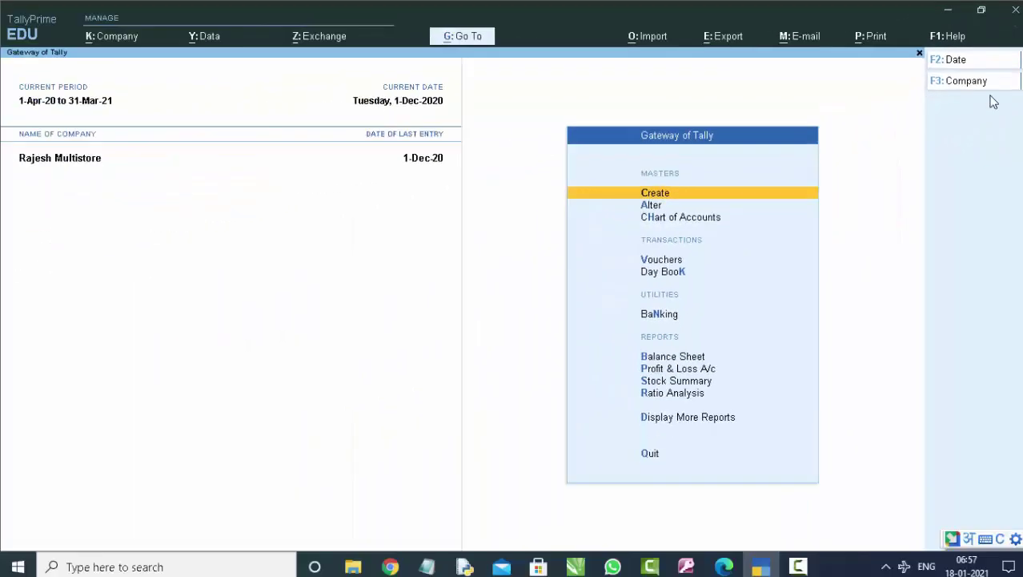
Choose Create Company from the F3 company list to get a blank company form.
key(F3)
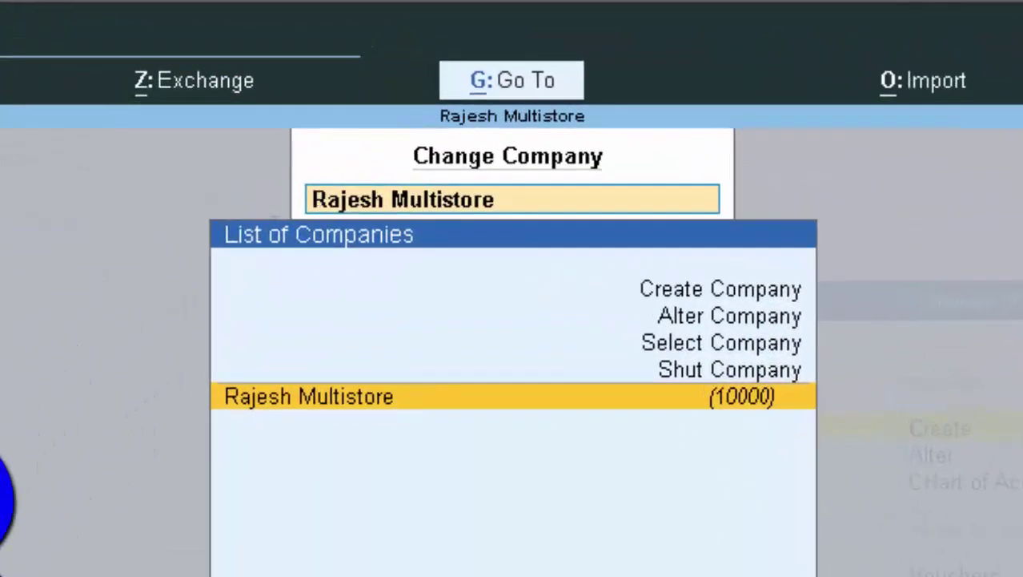
key(Up)
key(Up)
key(Up)
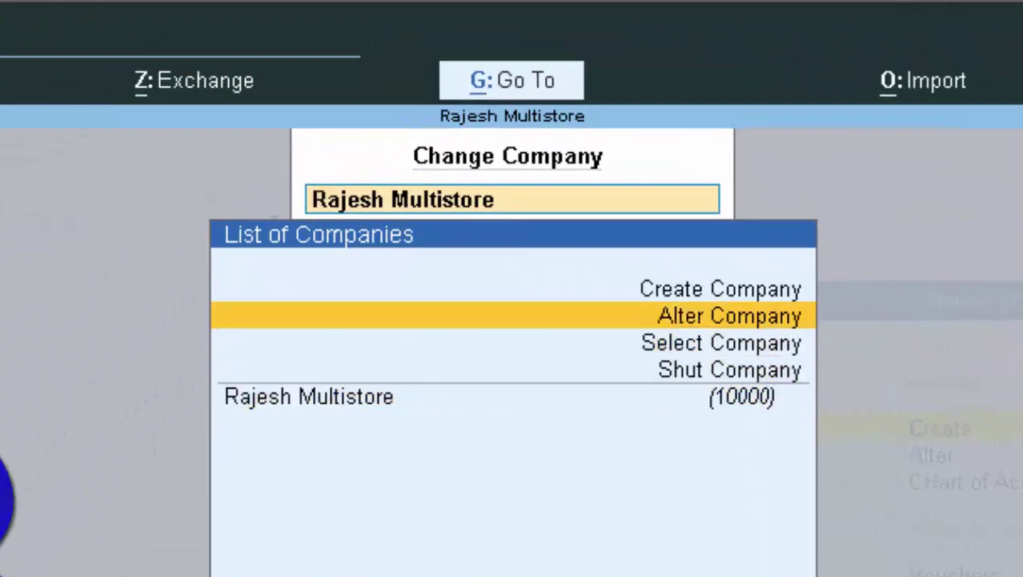
key(Up)
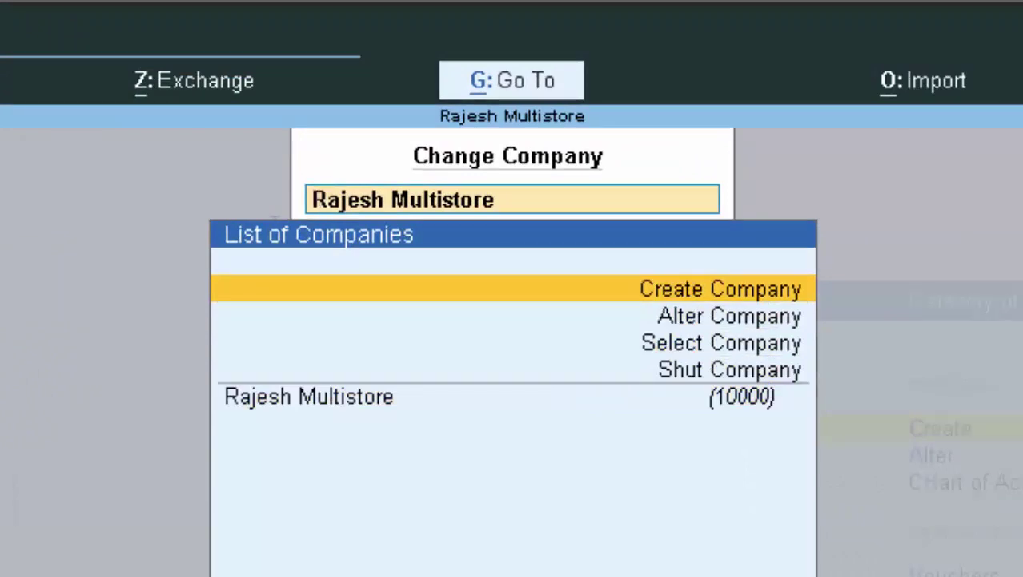
key(Return)
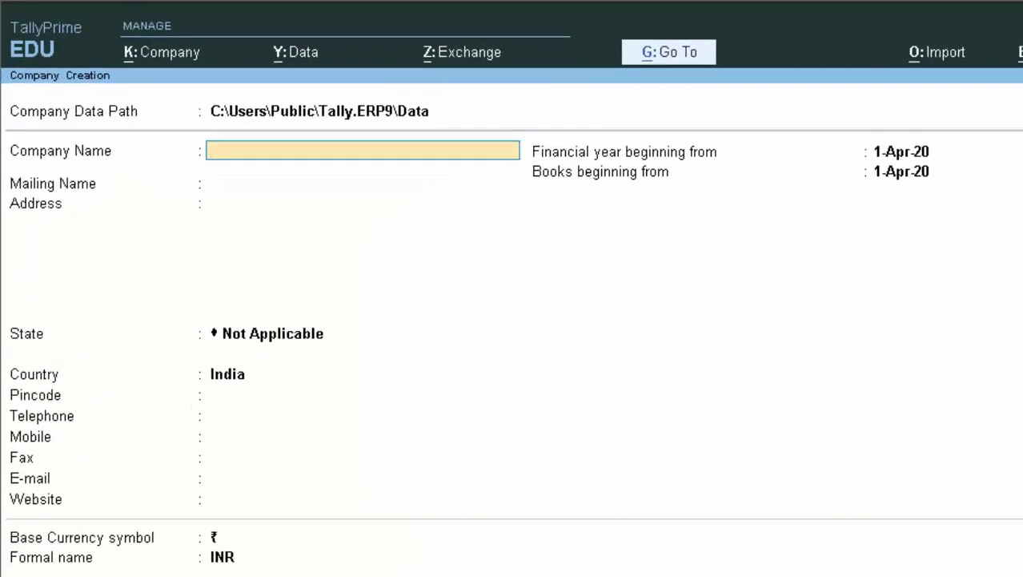
Enter company Classic India, address New Colony Deoria, state Uttar Pradesh and pincode 274001.
text(Cla)
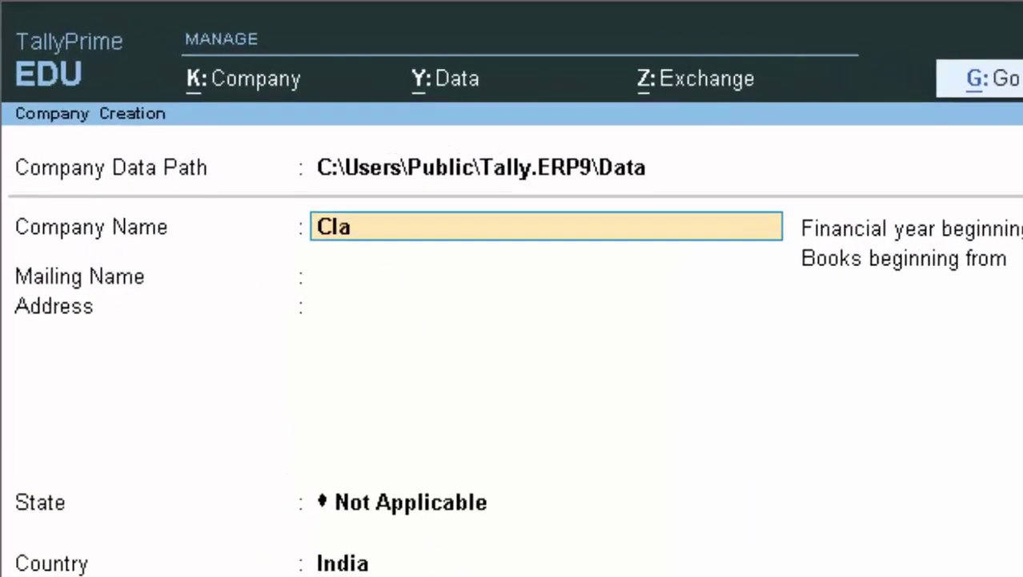
text(ssic I)
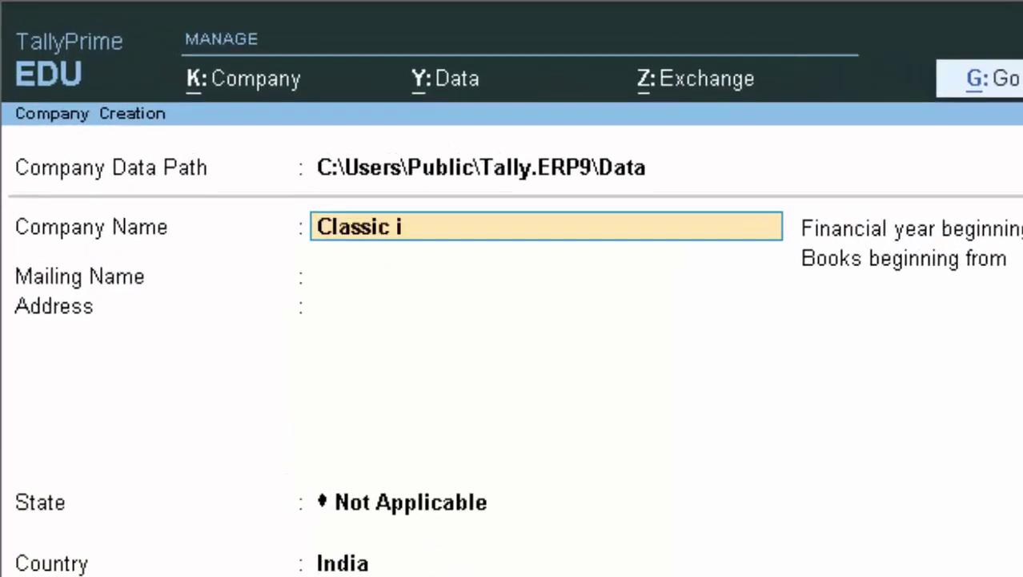
text(ndia)
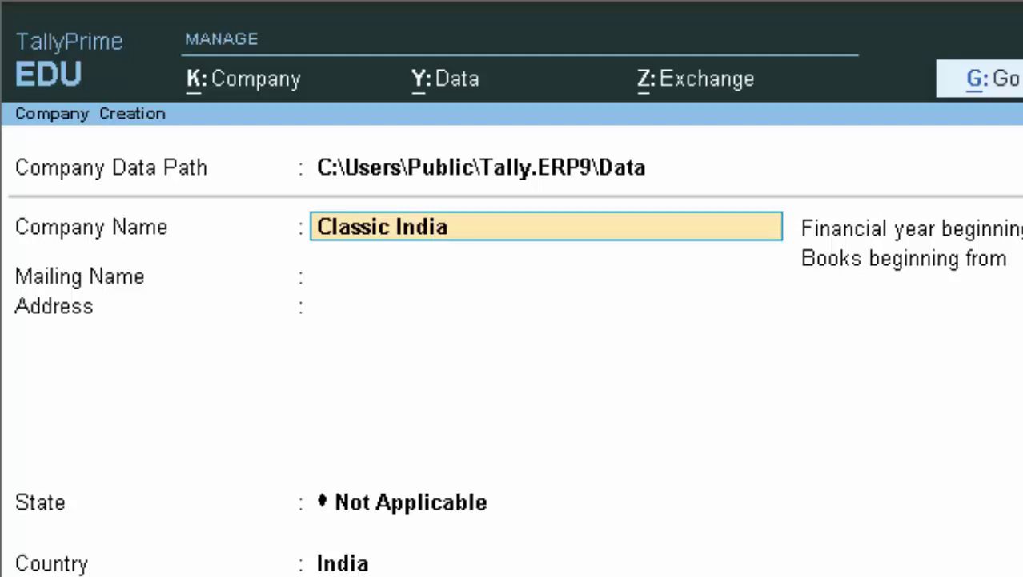
key(Return)
key(Return)
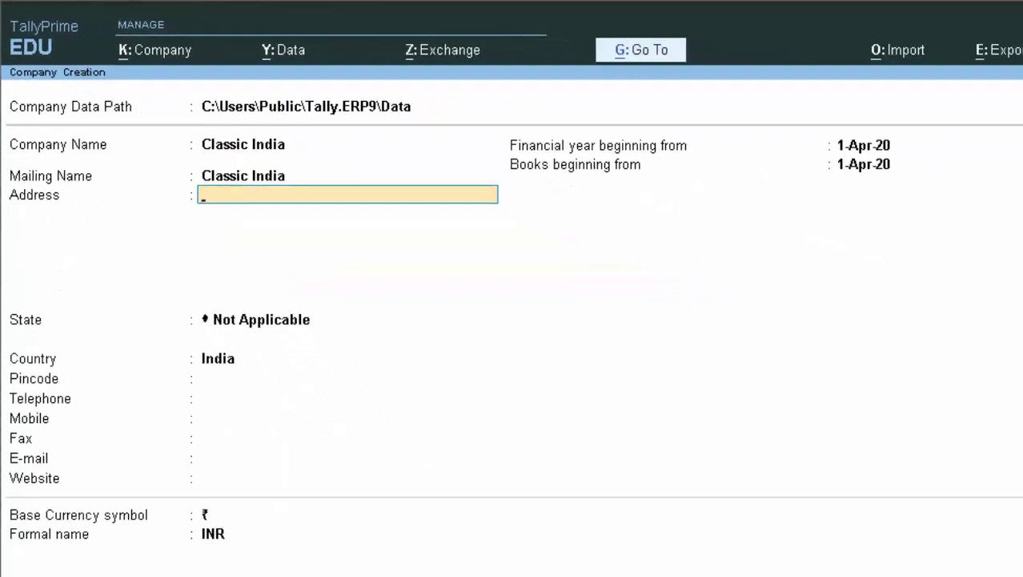
text(New Colon)
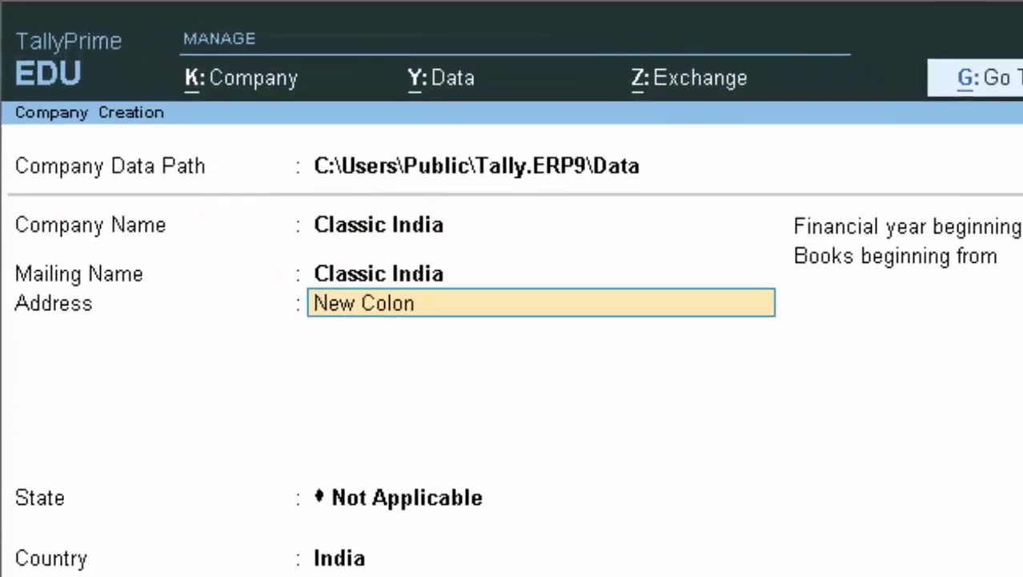
text(y Deor)
text(ia)
key(Return)
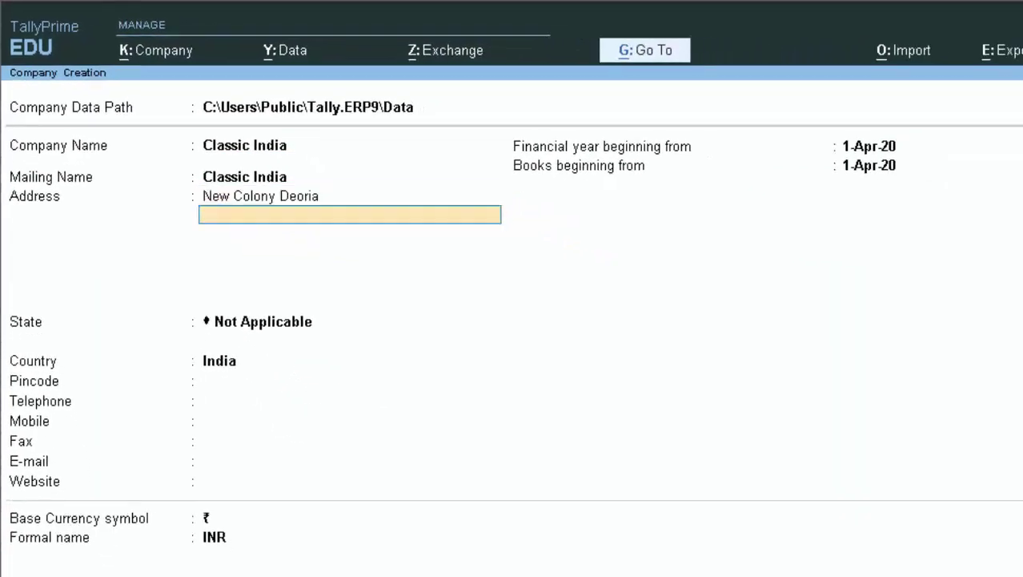
key(Return)
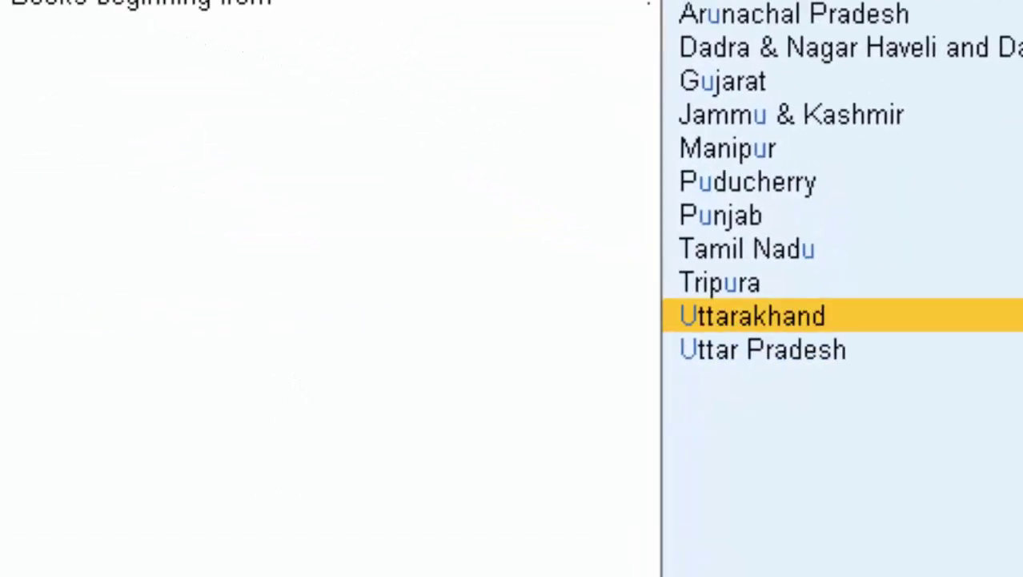
key(Down)
key(Return)
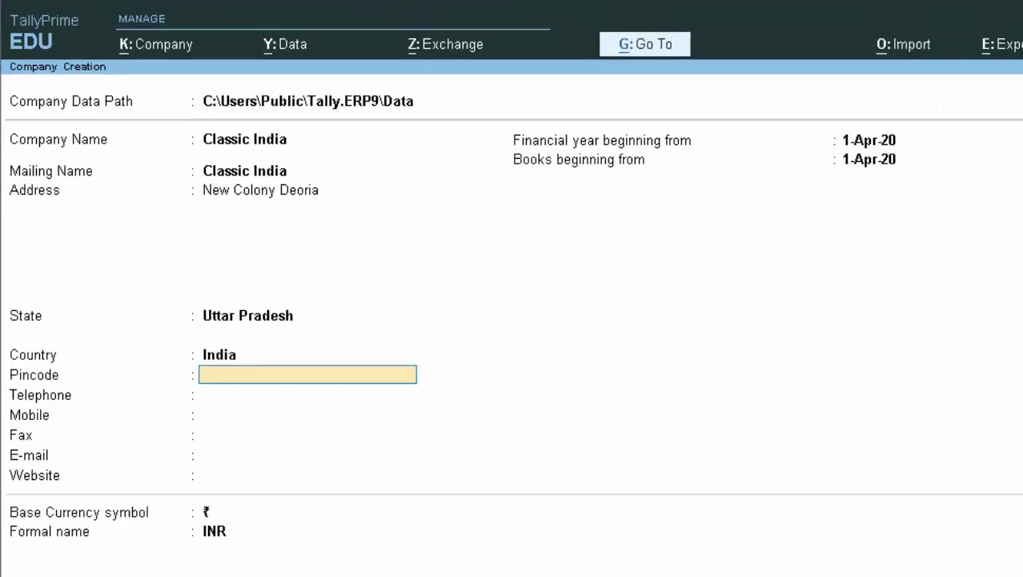
text(274)
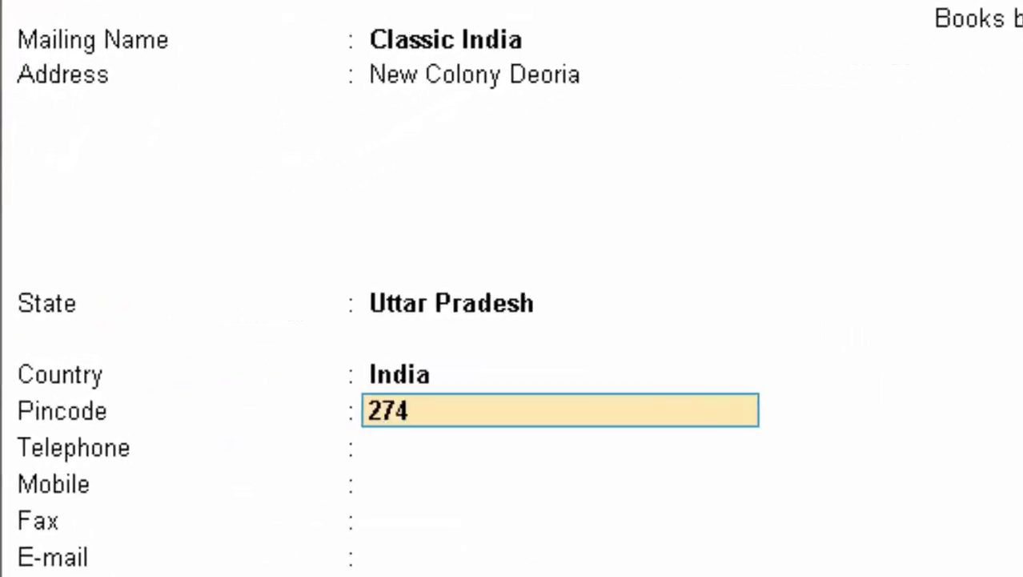
text(001)
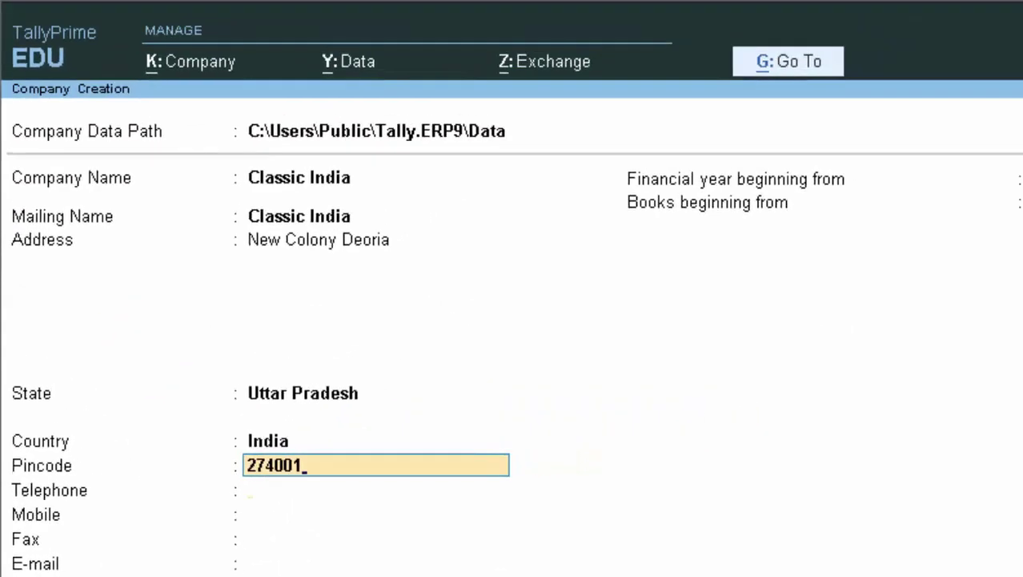
key(Return)
key(Return)
key(Return)
key(Return)
key(Return)
key(Return)
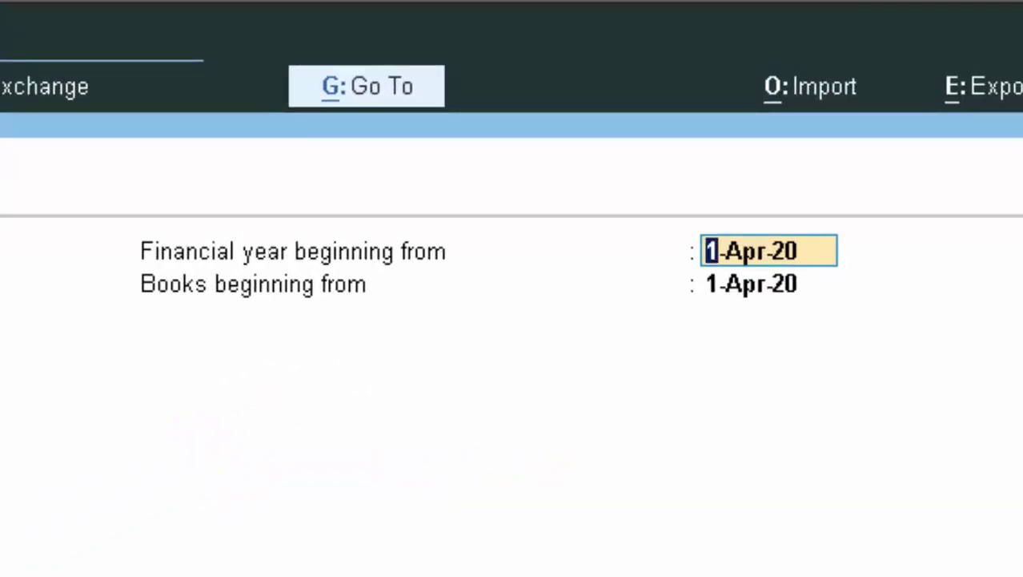
Set financial year from 1-Apr-19 and books from 1-May-19, then finish the company form.
text(1)
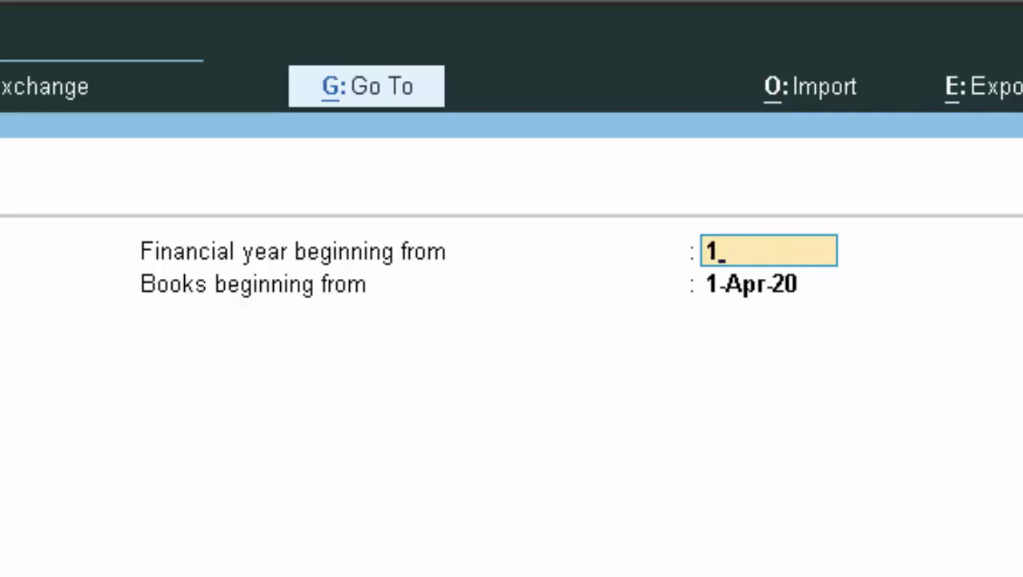
text(-4-)
text(201)
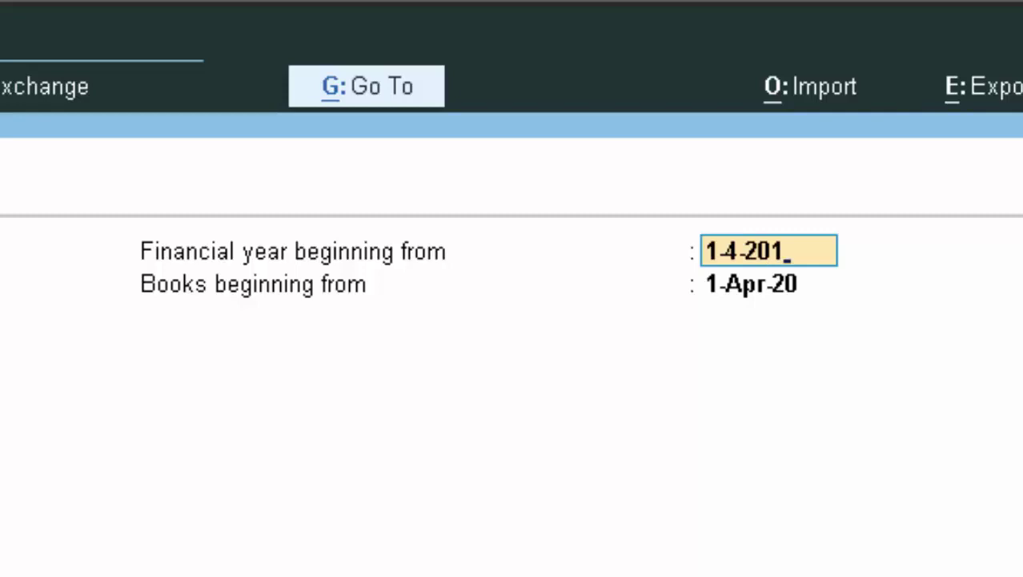
text(9)
key(Return)
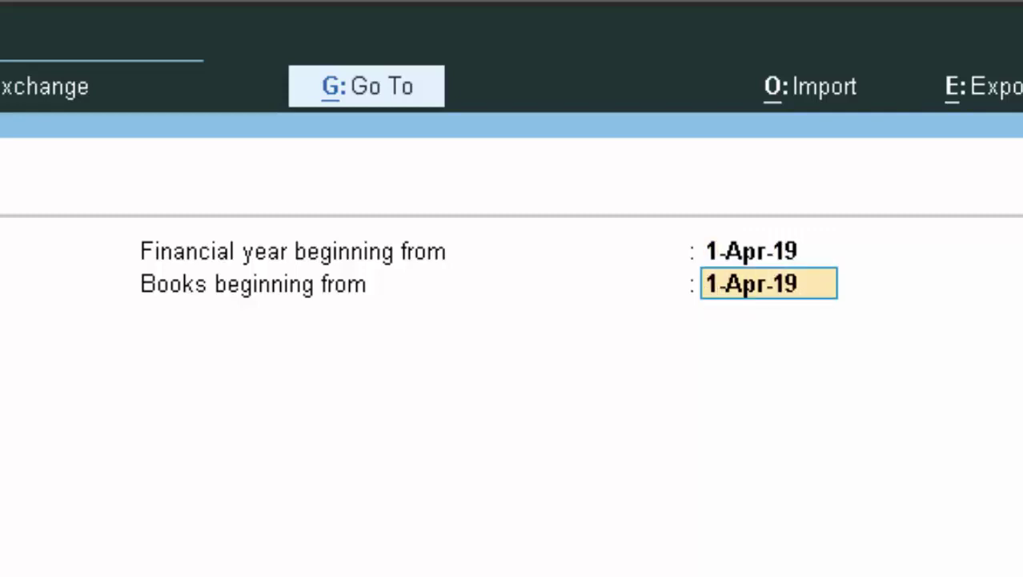
text(1-)
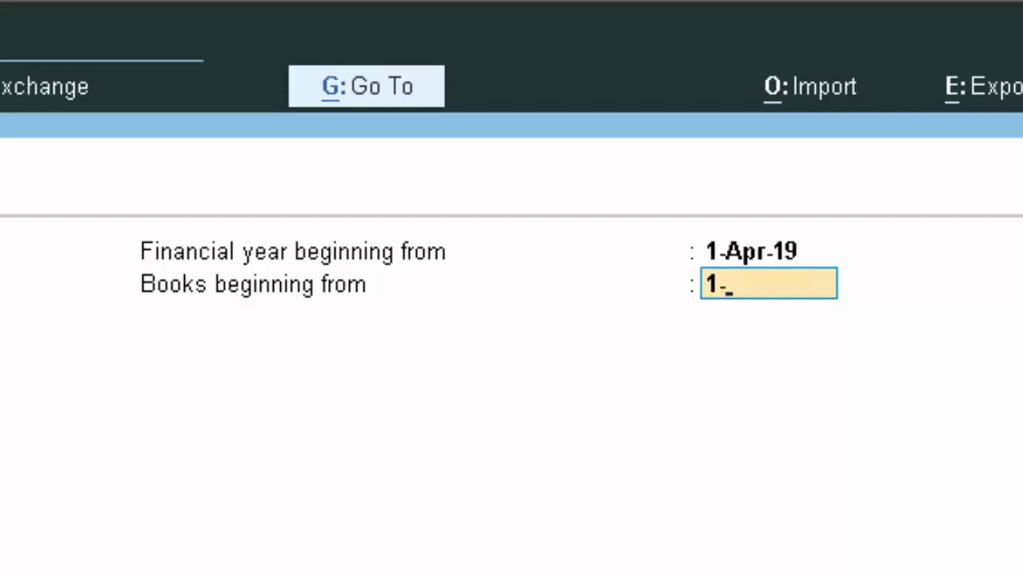
text(5-2)
text(019)
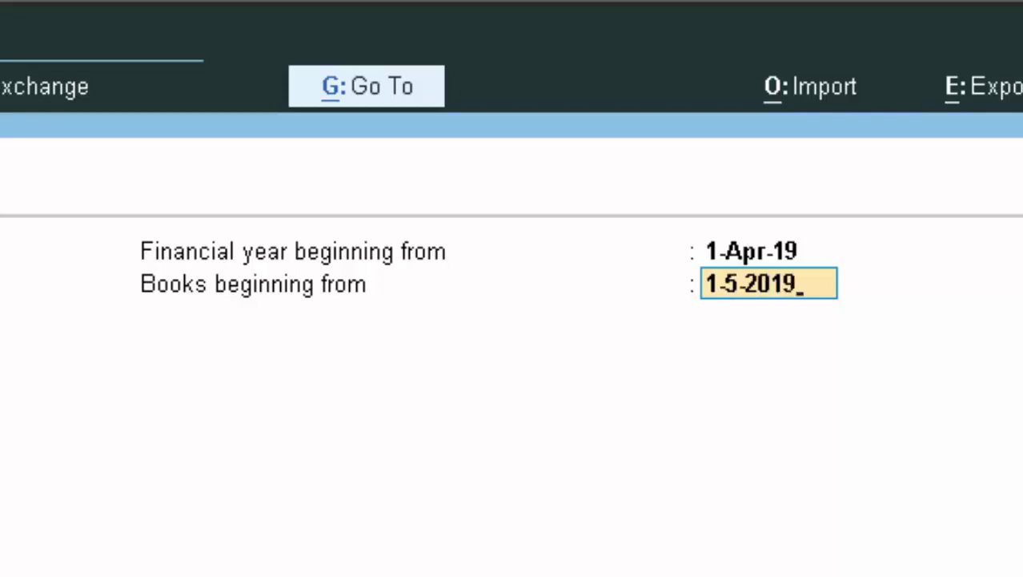
key(BackSpace)
key(BackSpace)
key(BackSpace)
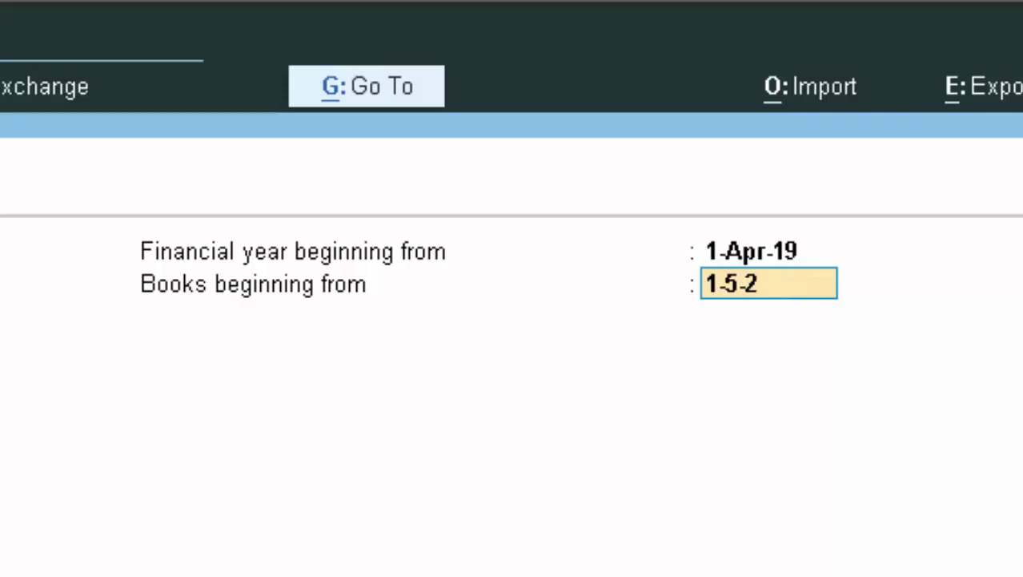
key(BackSpace)
text(2)
text(019)
key(Return)
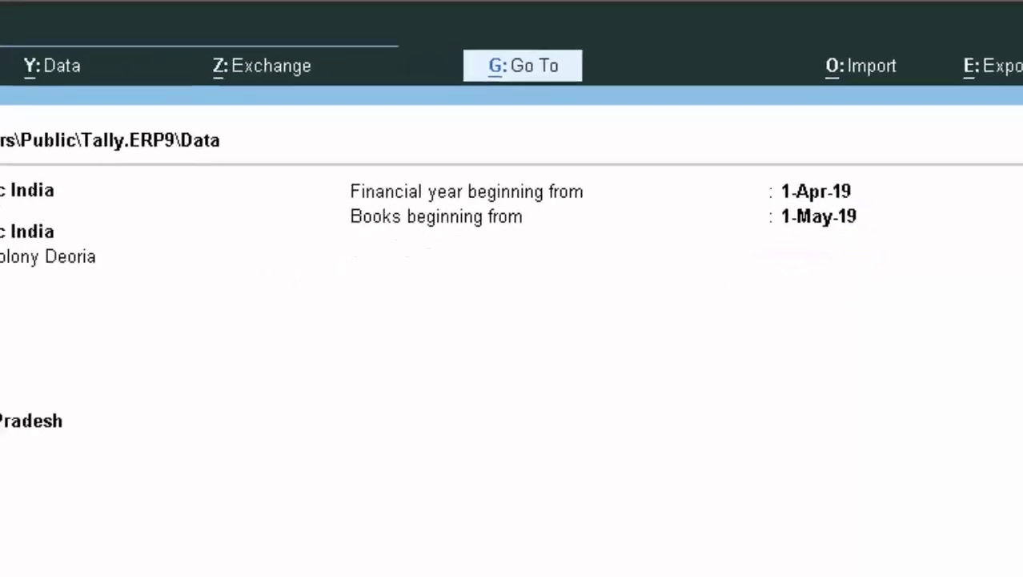
key(Return)
key(Return)
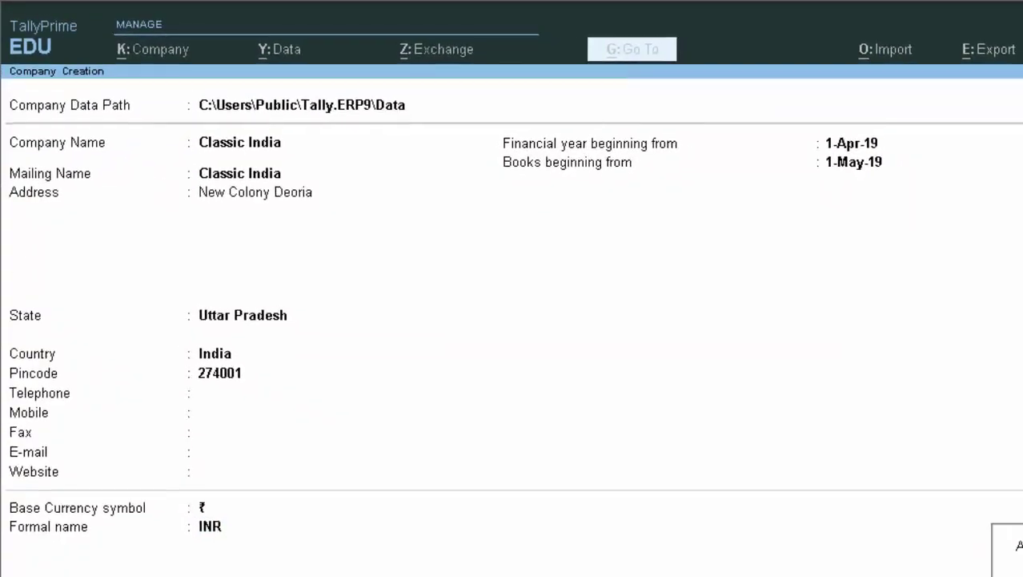
key(Return)
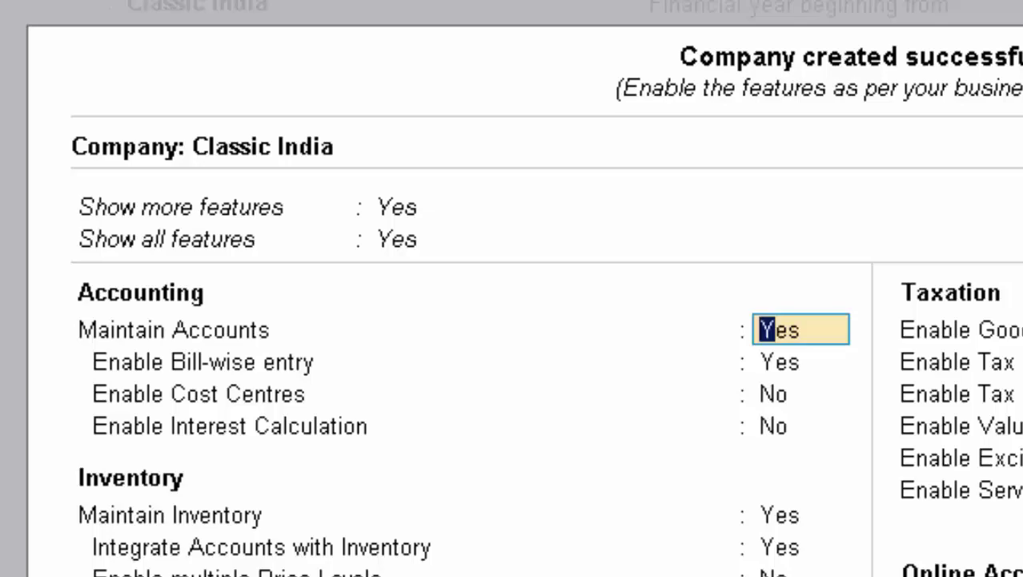
Move through the accounting and inventory features unchanged to the GST option.
click(779, 362)
click(574, 292)
click(491, 388)
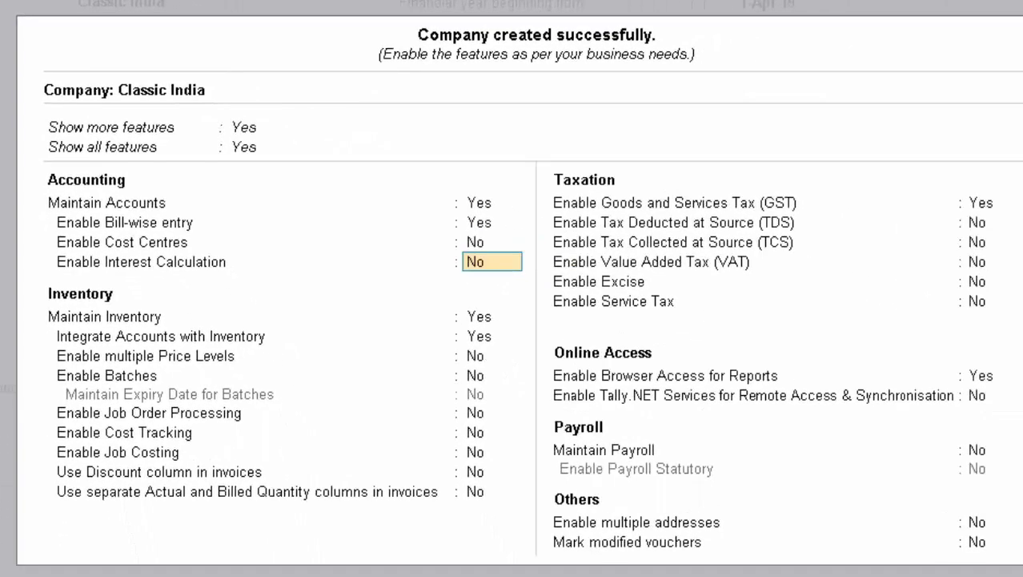
click(476, 315)
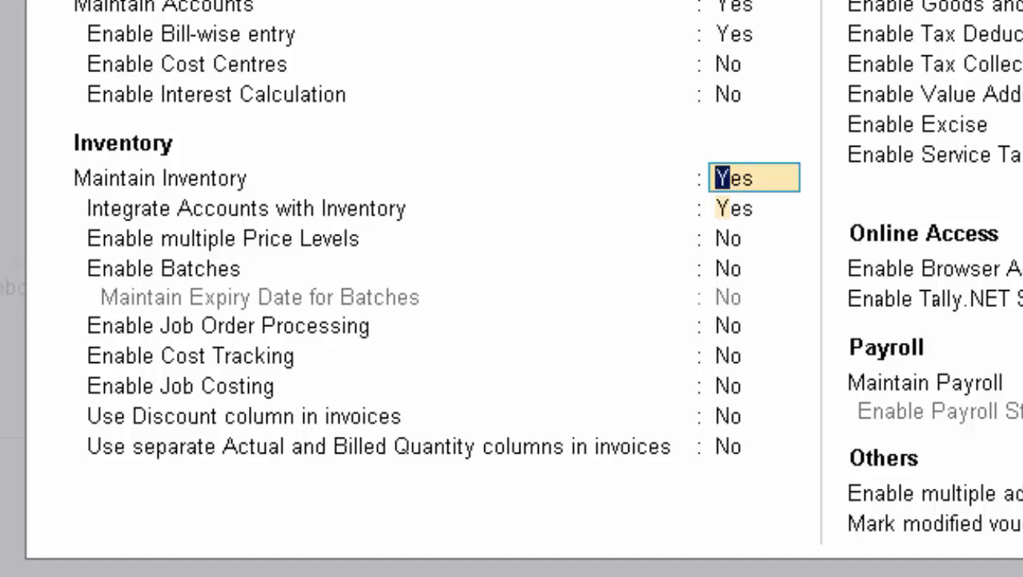
key(Return)
key(Return)
key(Return)
key(Return)
key(Return)
key(Return)
key(Return)
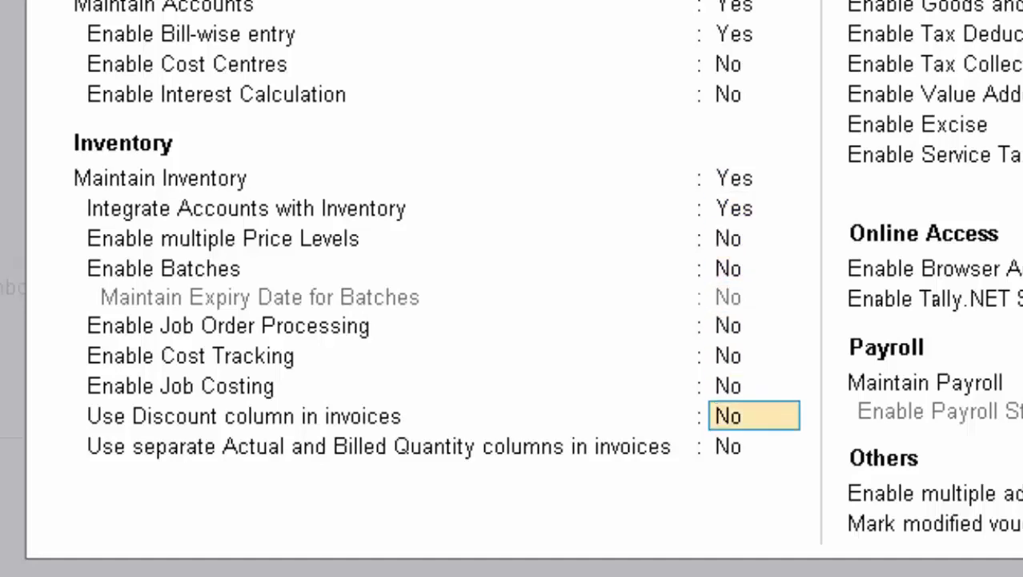
key(Return)
key(Return)
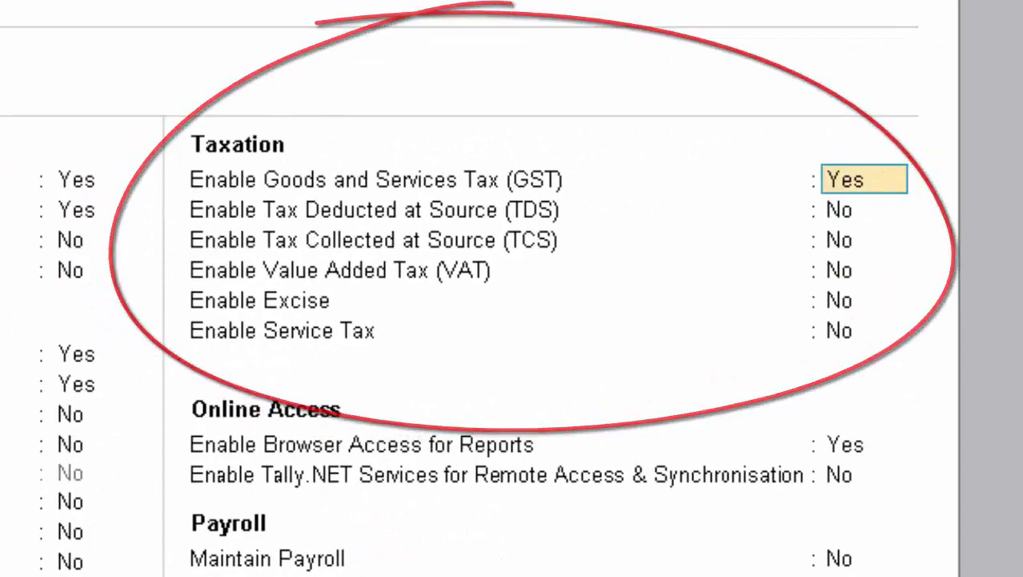
Enable GST, keeping Uttar Pradesh, Regular registration and the 1-May-19 applicable date.
text(y)
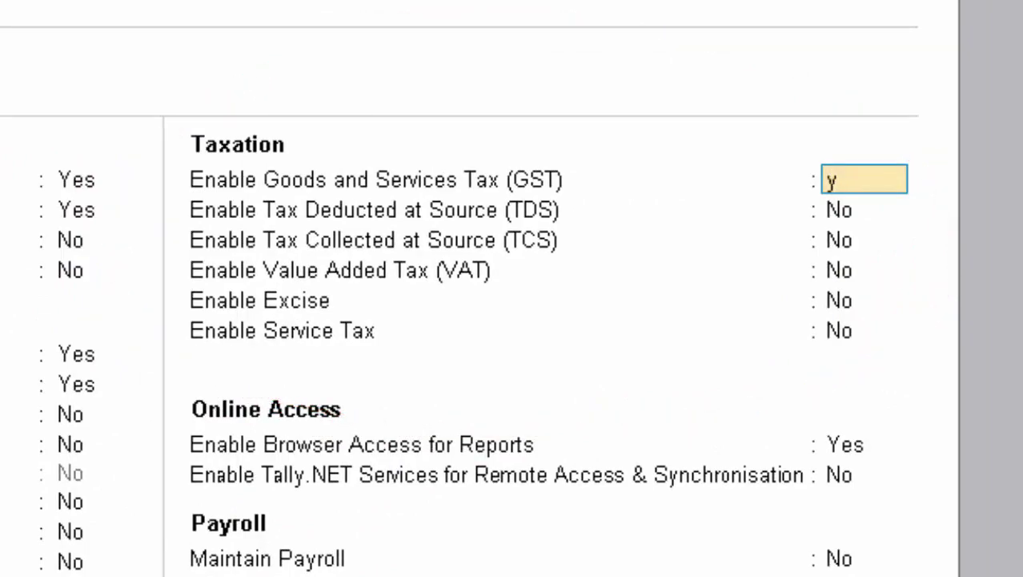
key(Return)
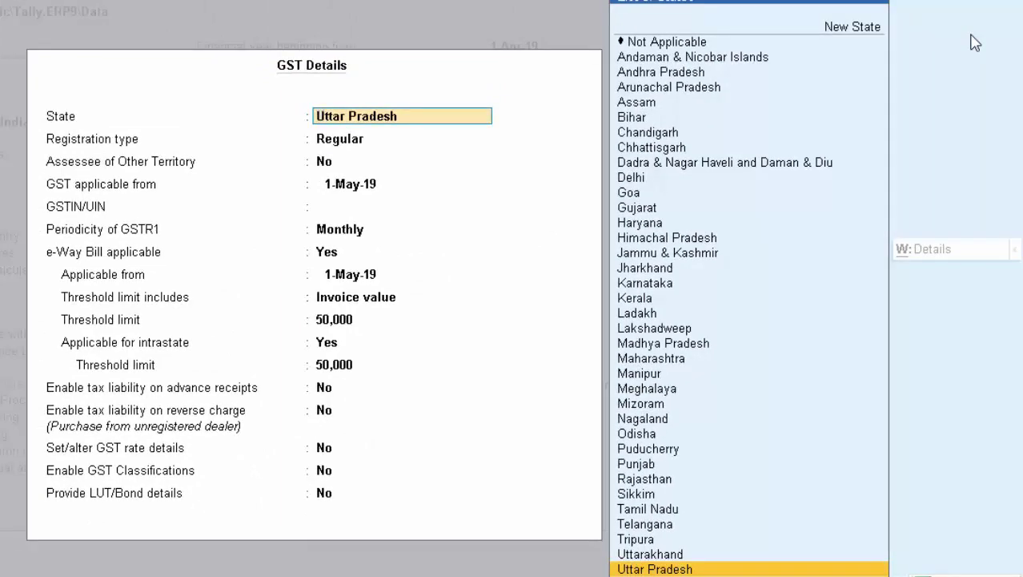
key(Return)
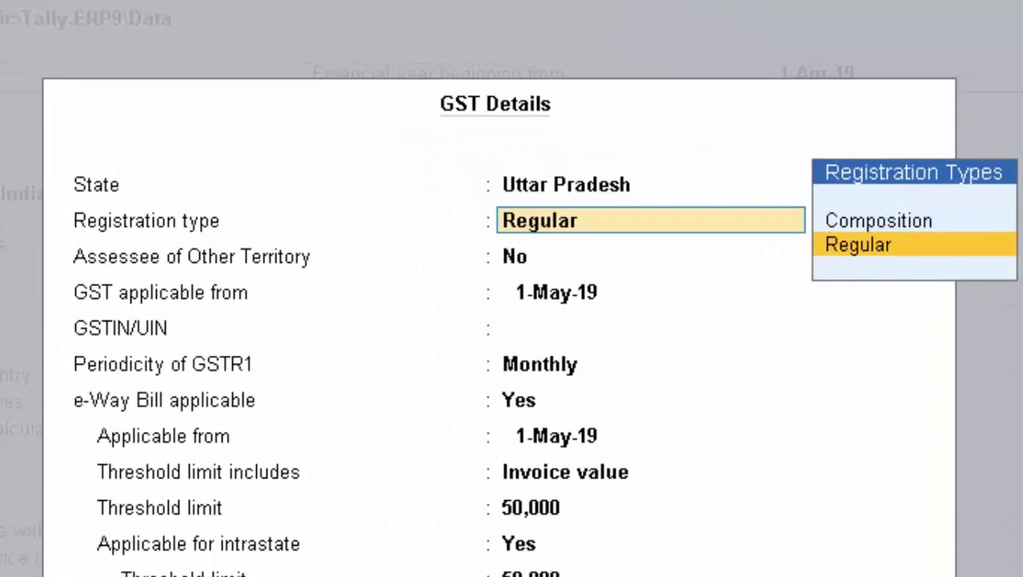
key(Return)
key(Return)
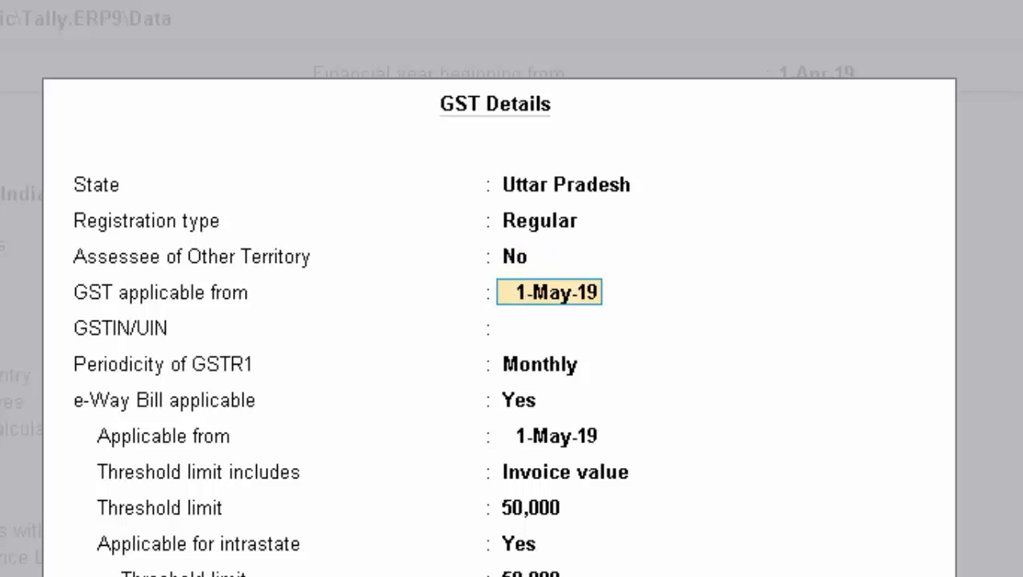
key(Return)
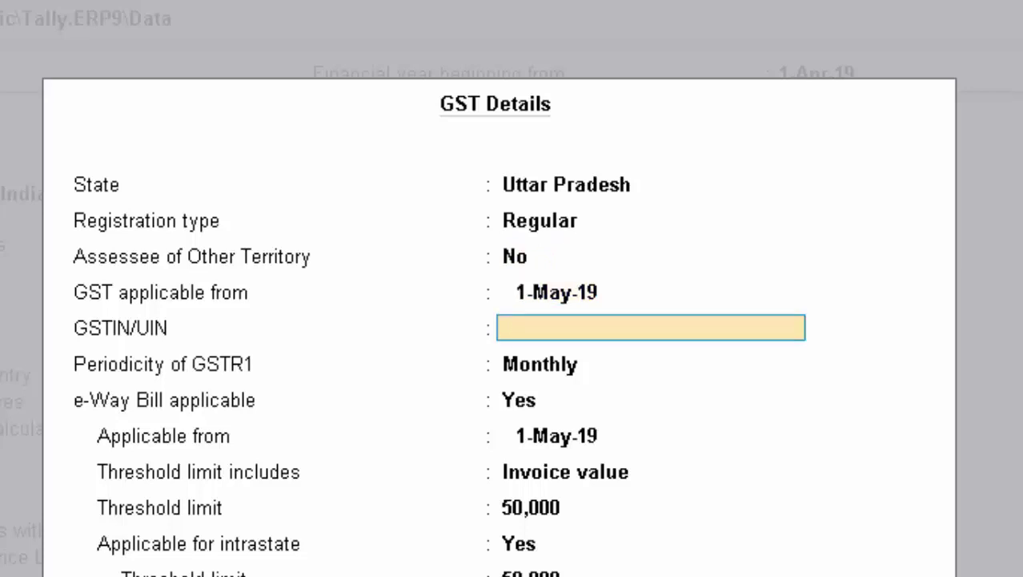
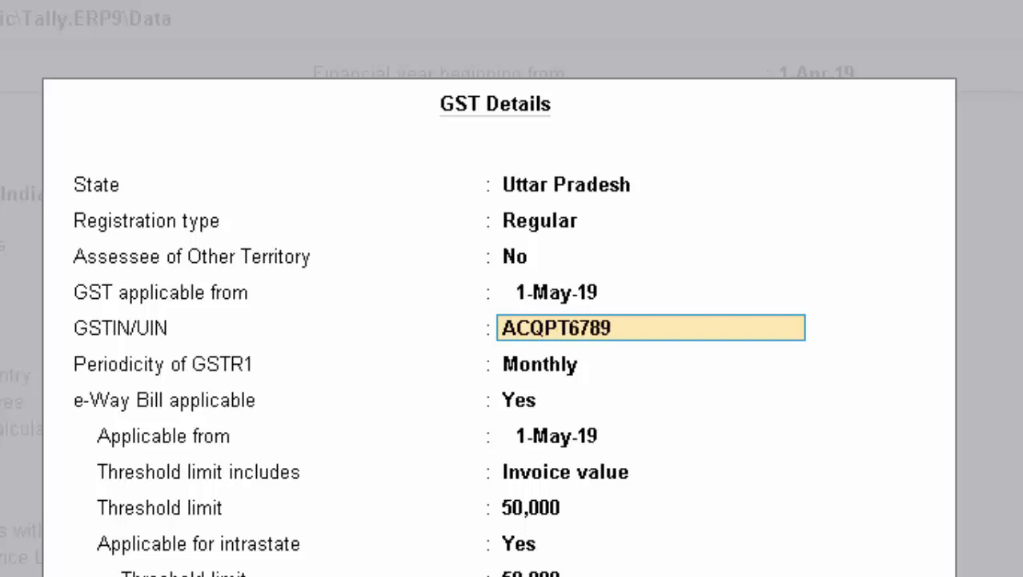
Enter the company's GSTIN, keep monthly GSTR1, set e-Way Bill to No and enable GST rate details.
key(Return)
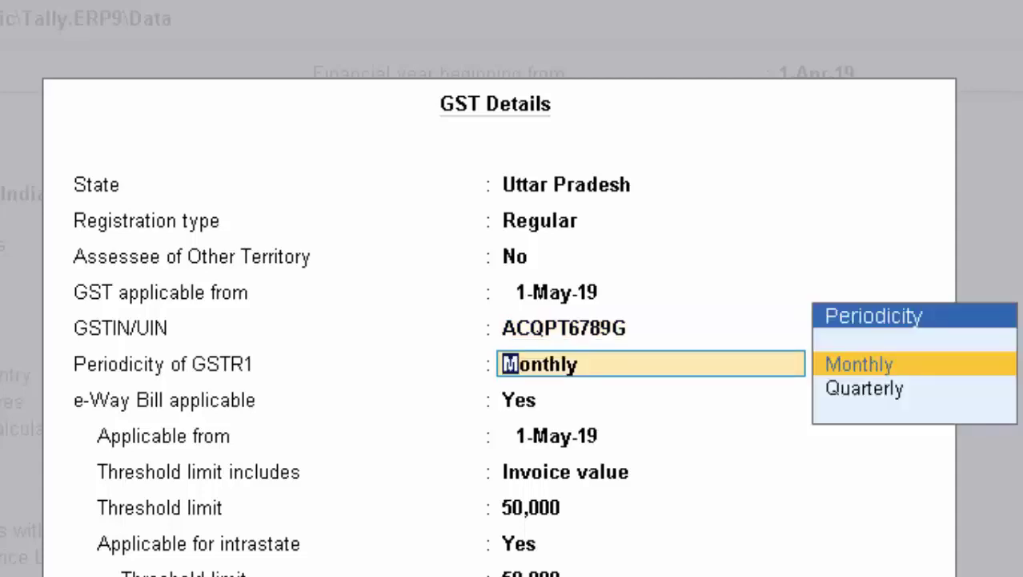
key(Return)
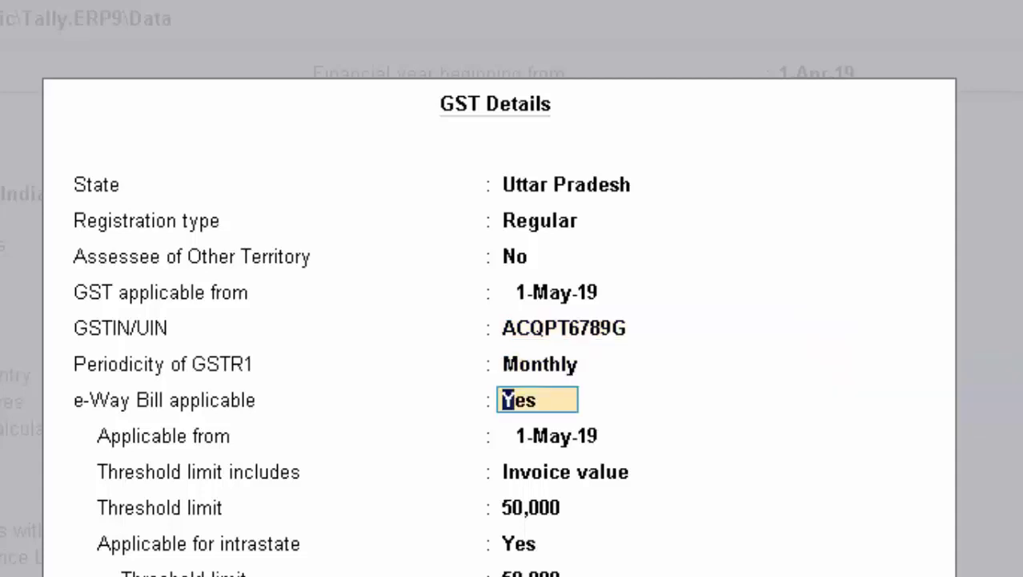
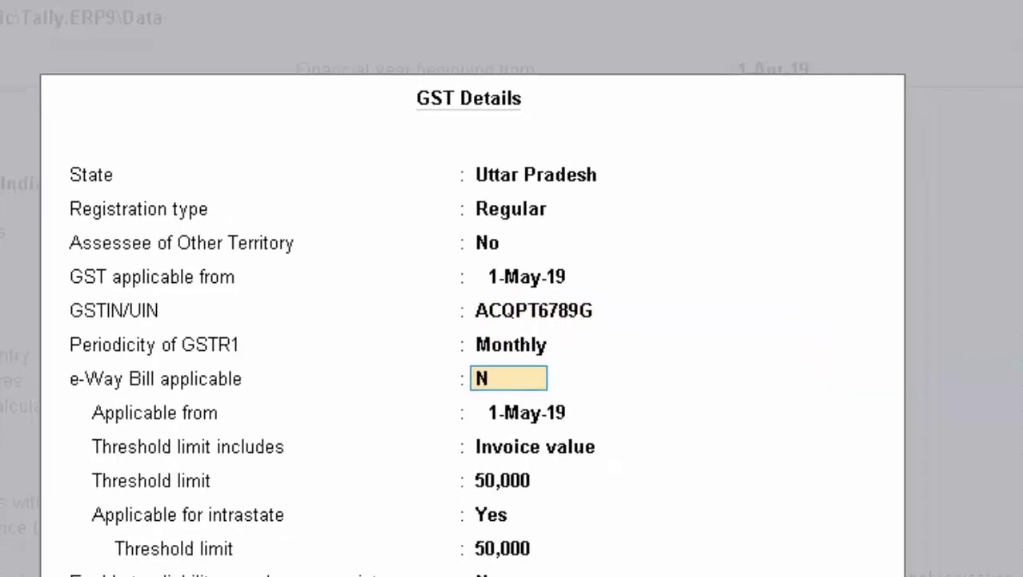
key(Return)
key(Return)
key(Return)
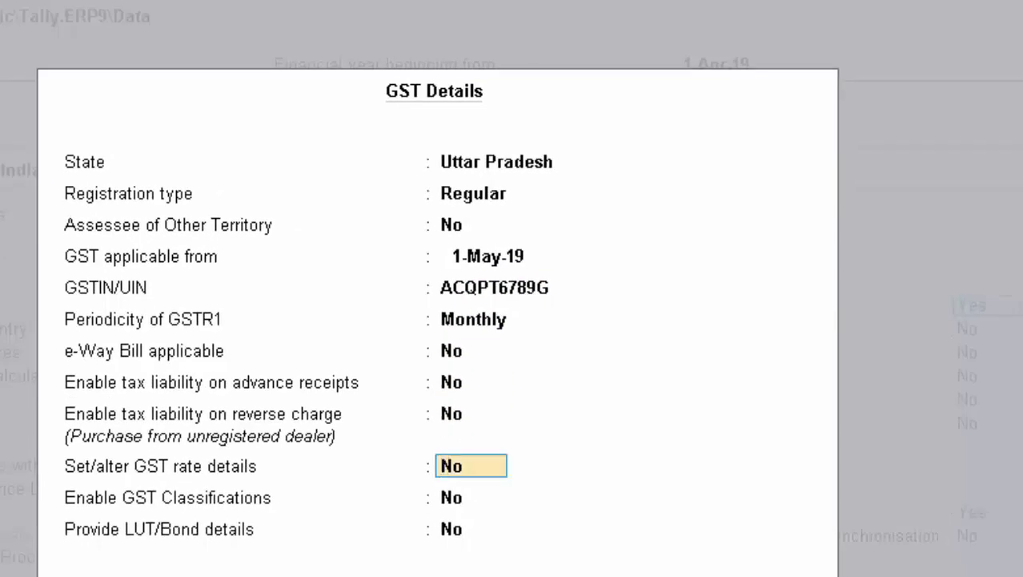
key(Return)
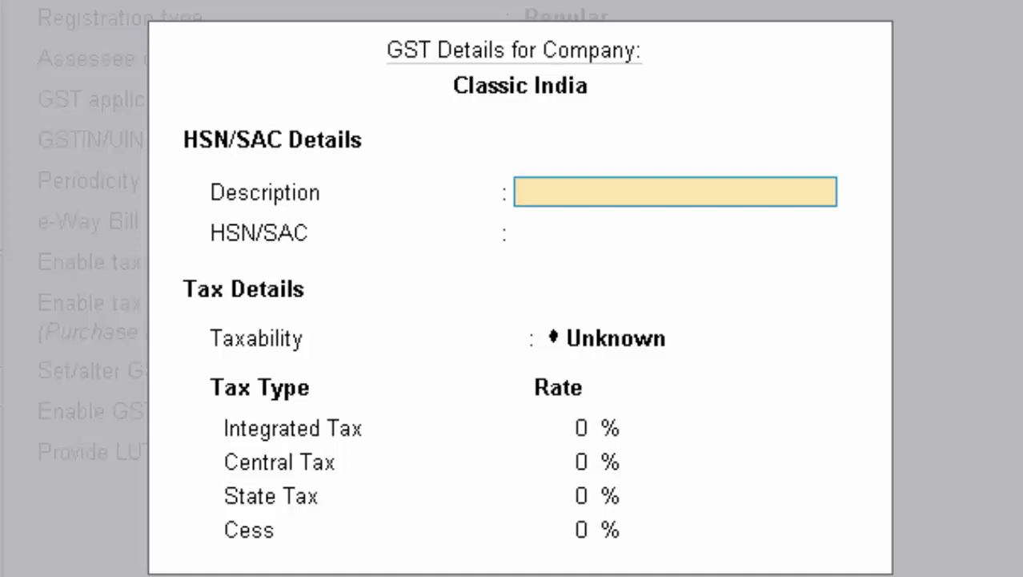
Set taxability to Taxable with 28% integrated, 14% central and 14% state tax.
key(Return)
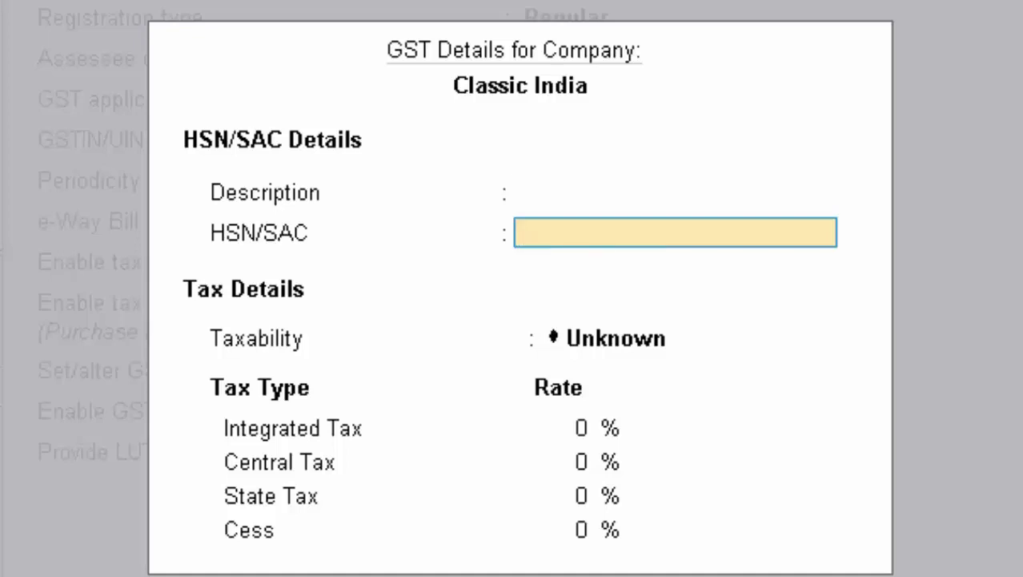
key(Return)
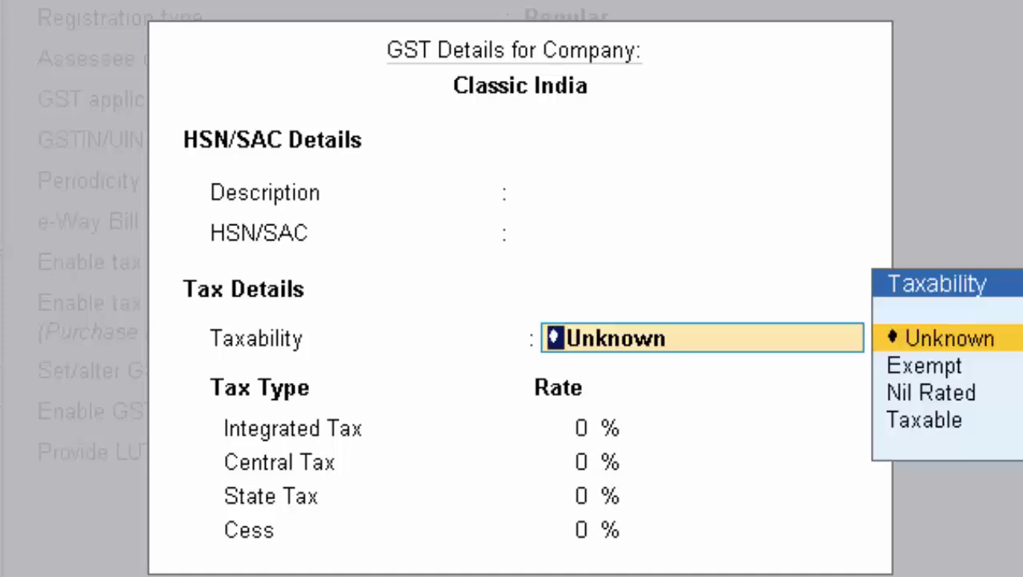
key(Down)
key(Down)
key(Down)
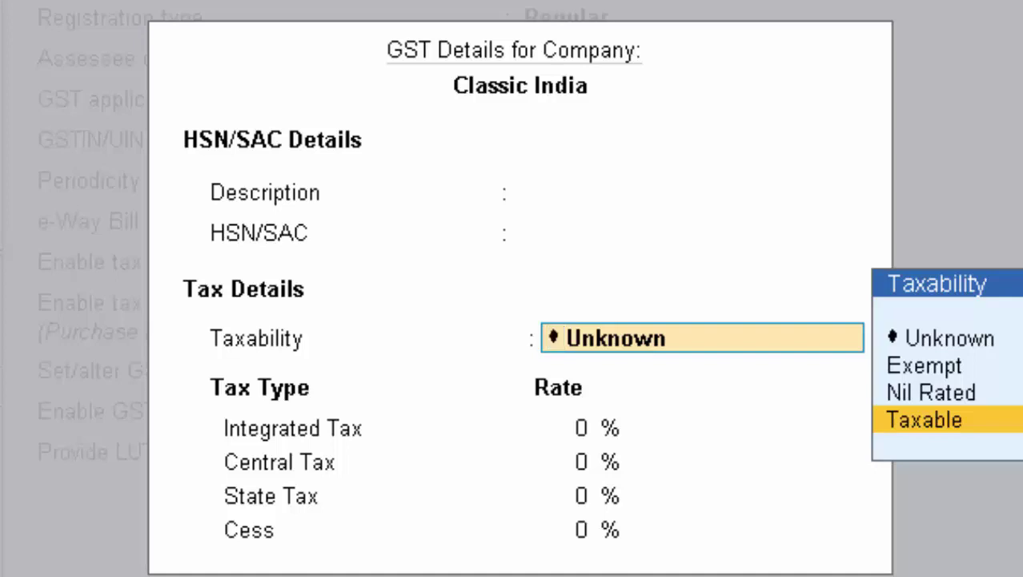
key(Return)
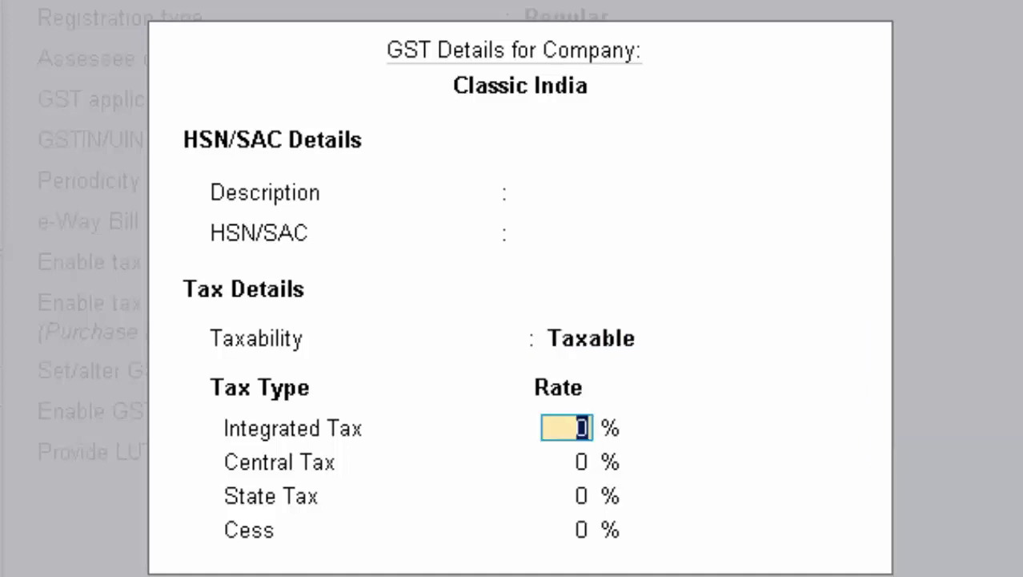
key(BackSpace)
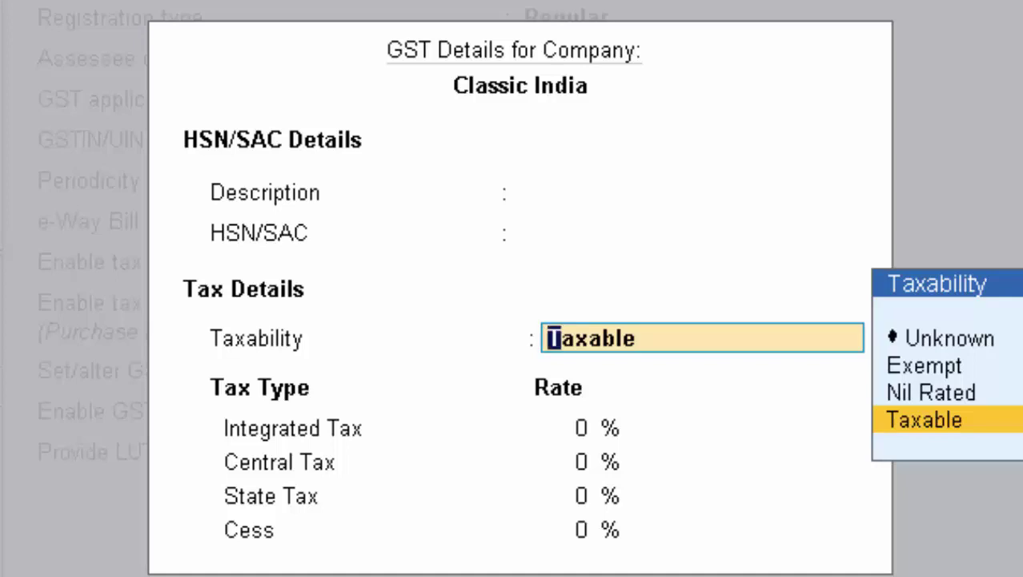
key(Return)
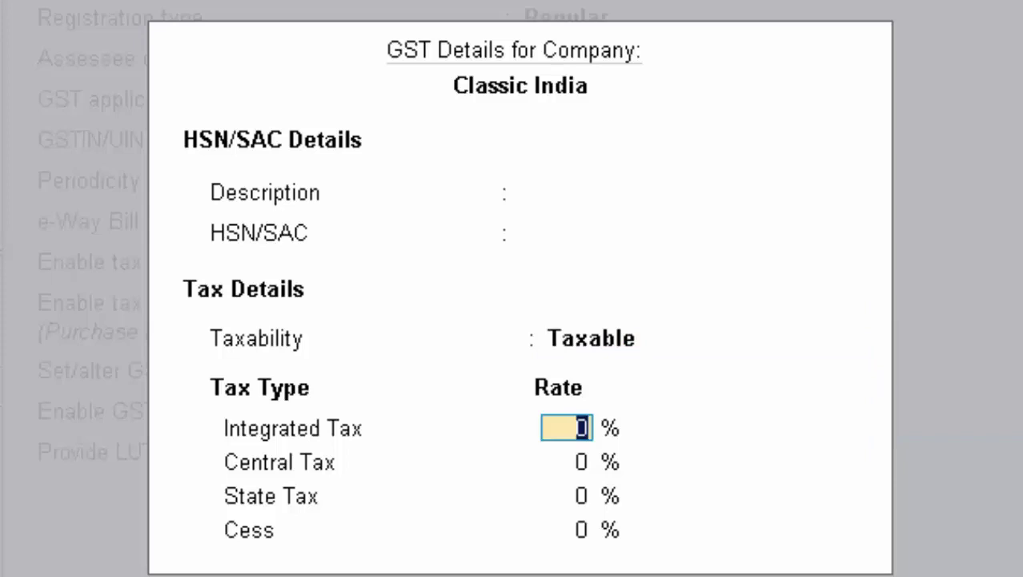
text(28)
key(Return)
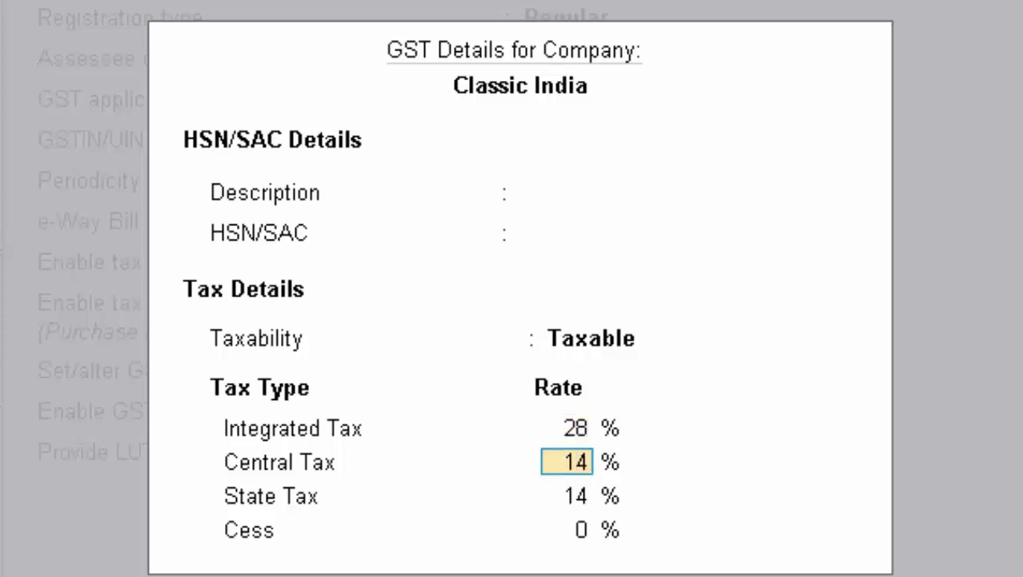
key(Return)
key(Return)
key(Return)
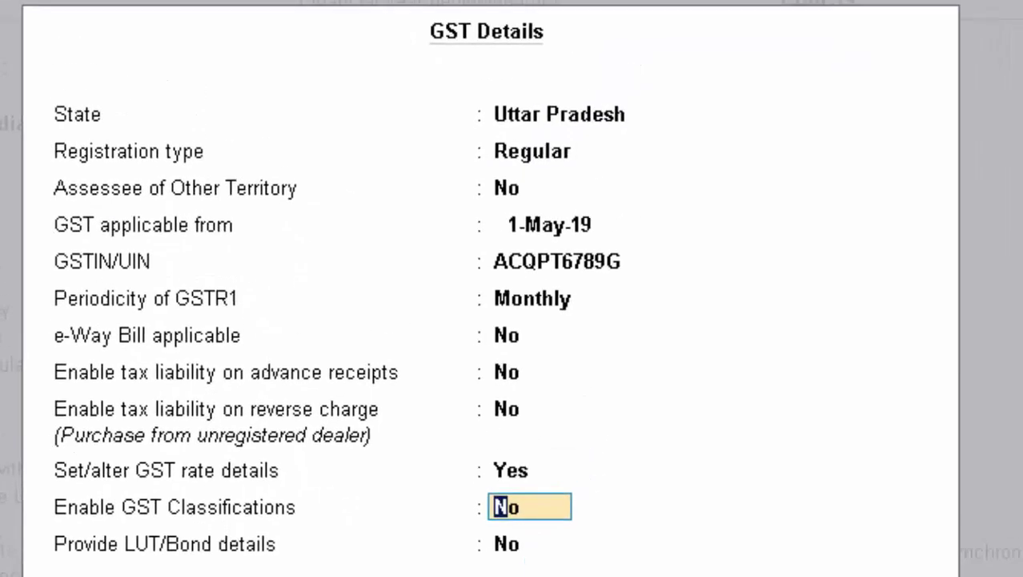
Accept the GST details and pass the remaining tax and other features unchanged to saving.
key(Return)
key(Return)
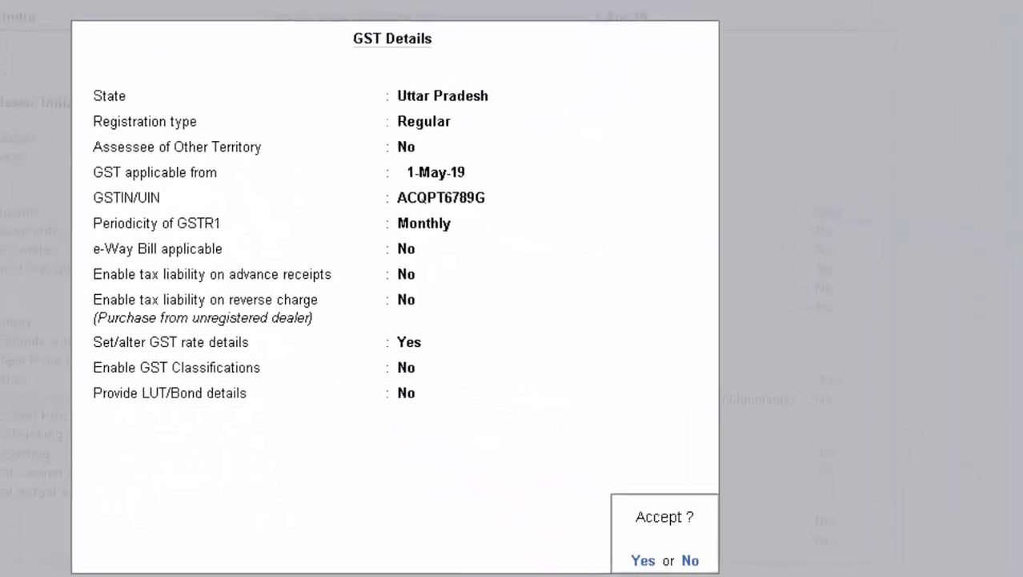
key(Return)
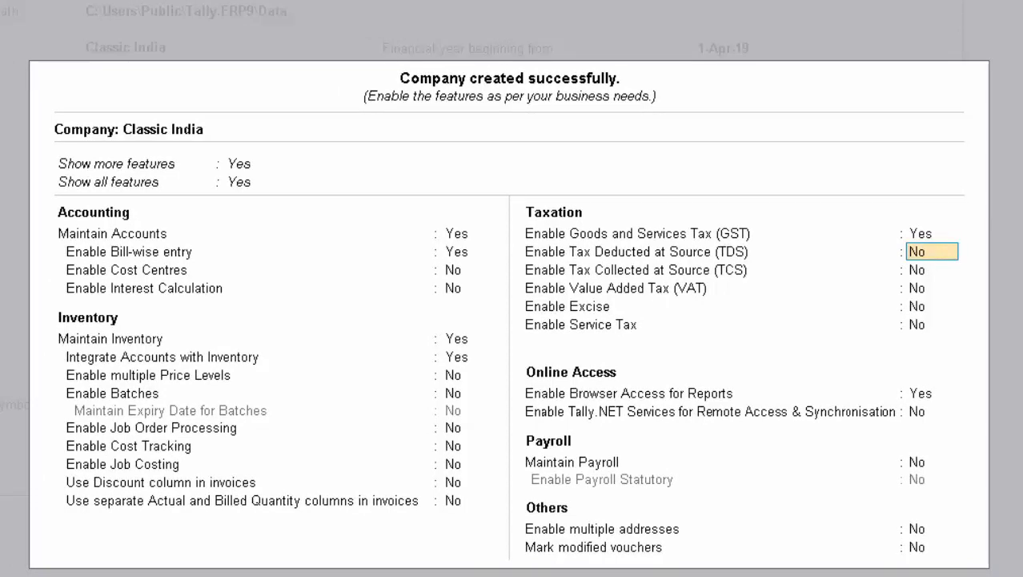
key(Return)
key(Return)
key(Return)
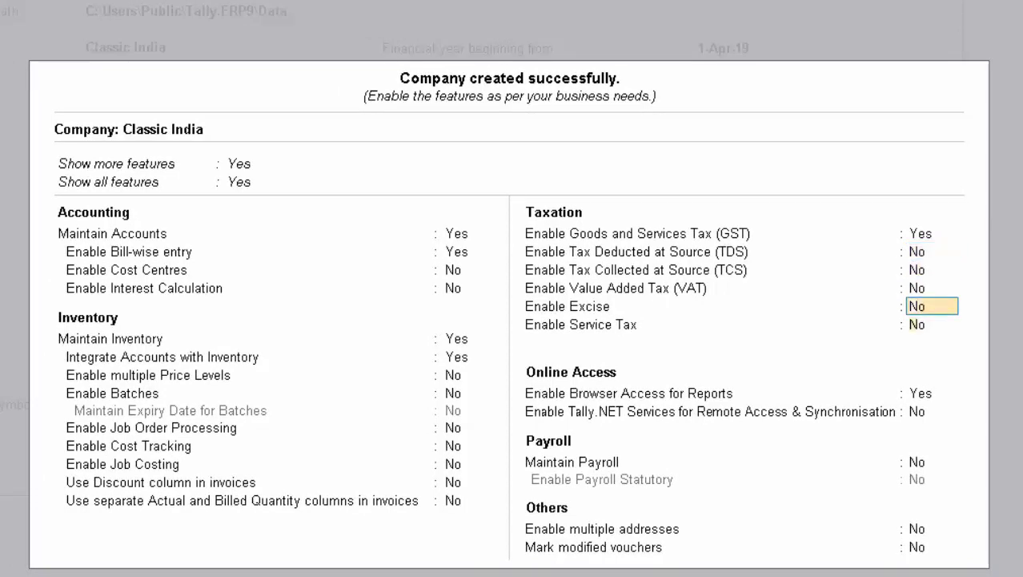
key(Return)
key(Return)
key(Return)
key(Return)
key(Return)
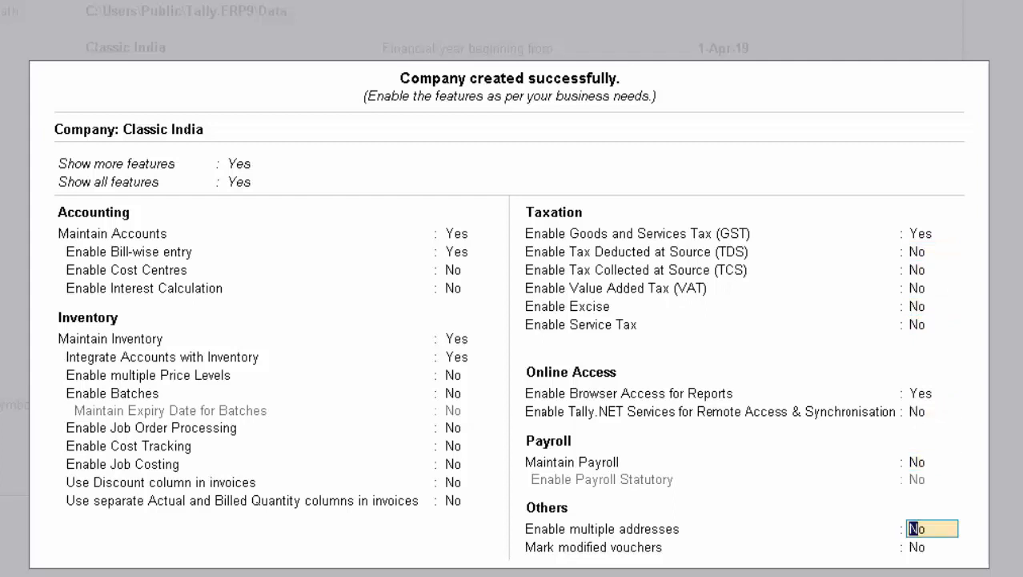
key(Return)
key(Return)
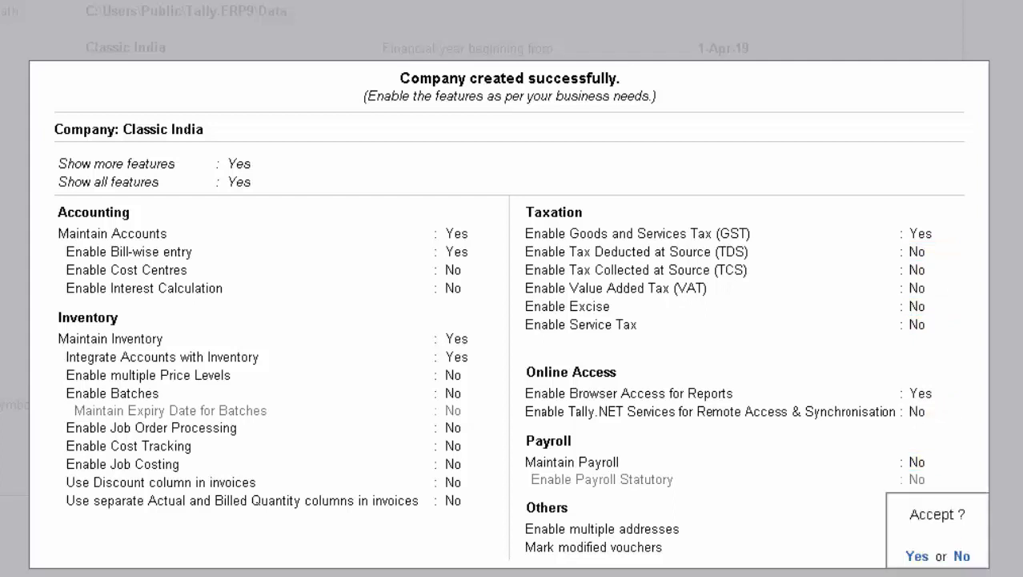
key(Return)
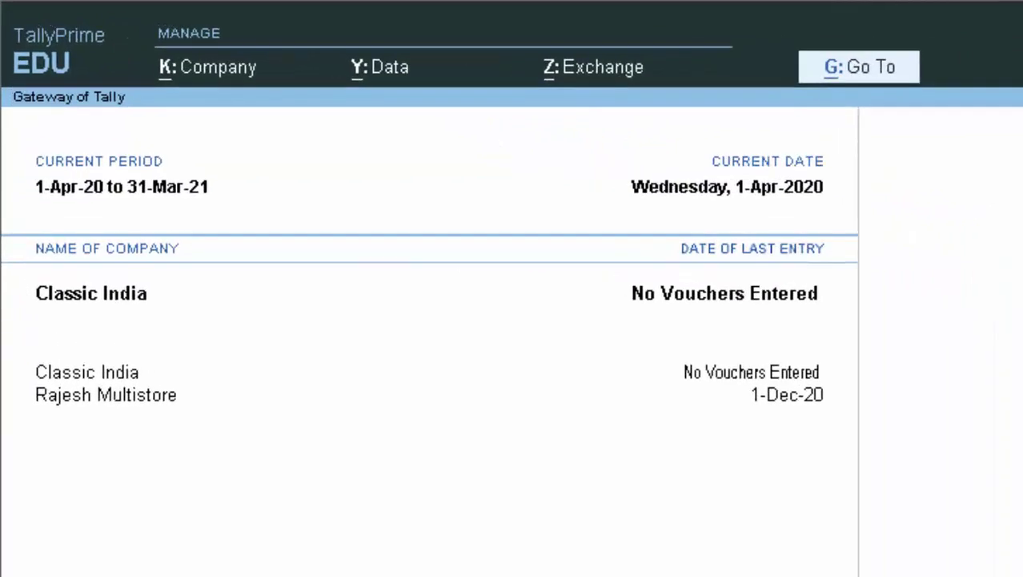
Shut the Rajesh Multistore company and start a voucher entry for Classic India.
key(F3)
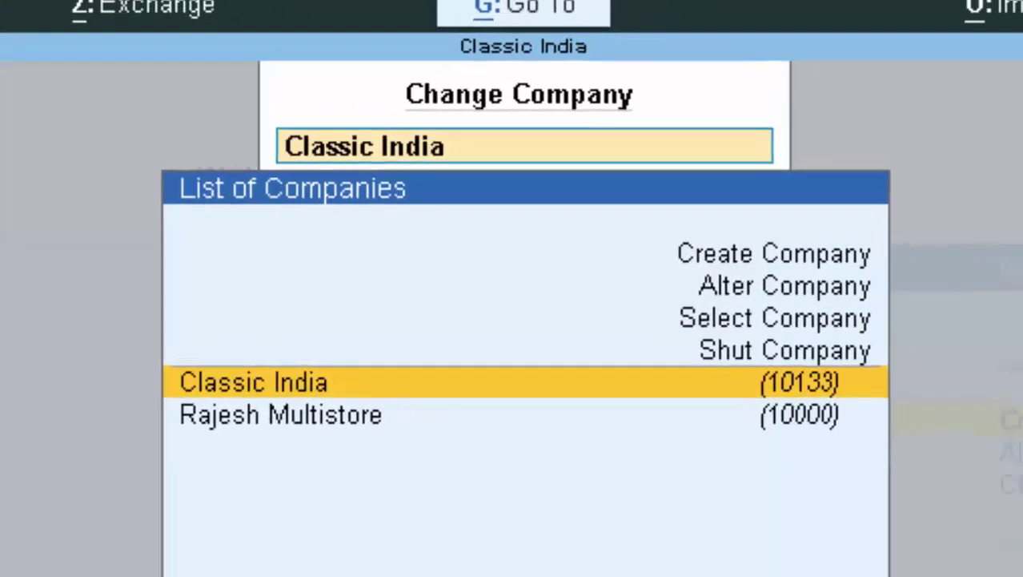
key(Up)
key(Return)
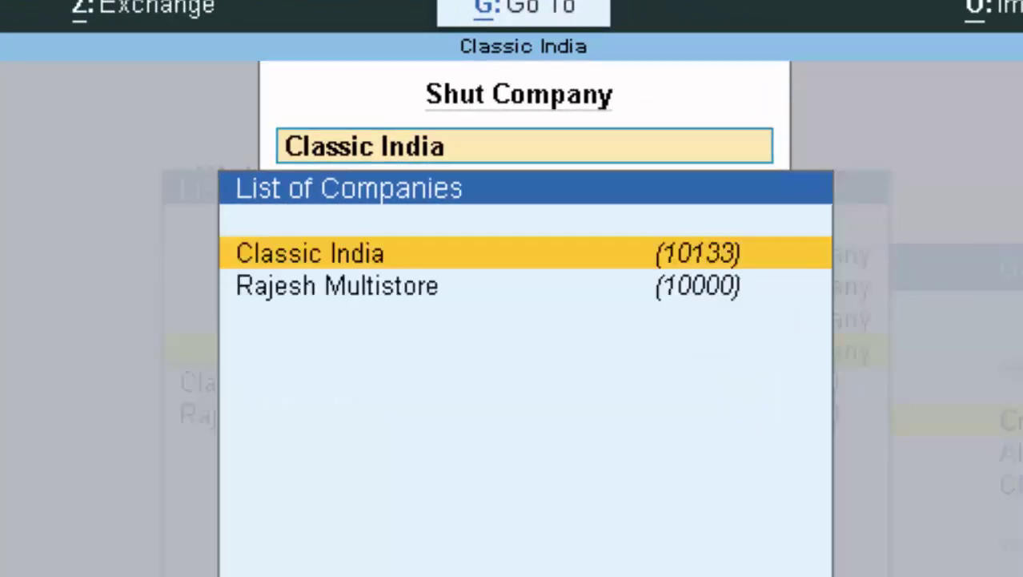
key(Down)
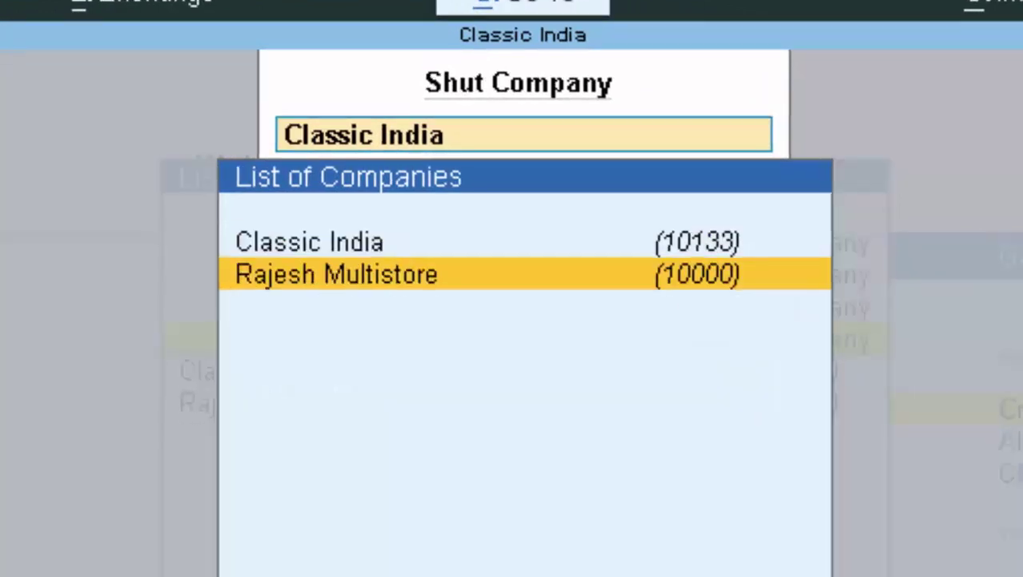
key(Return)
key(y)
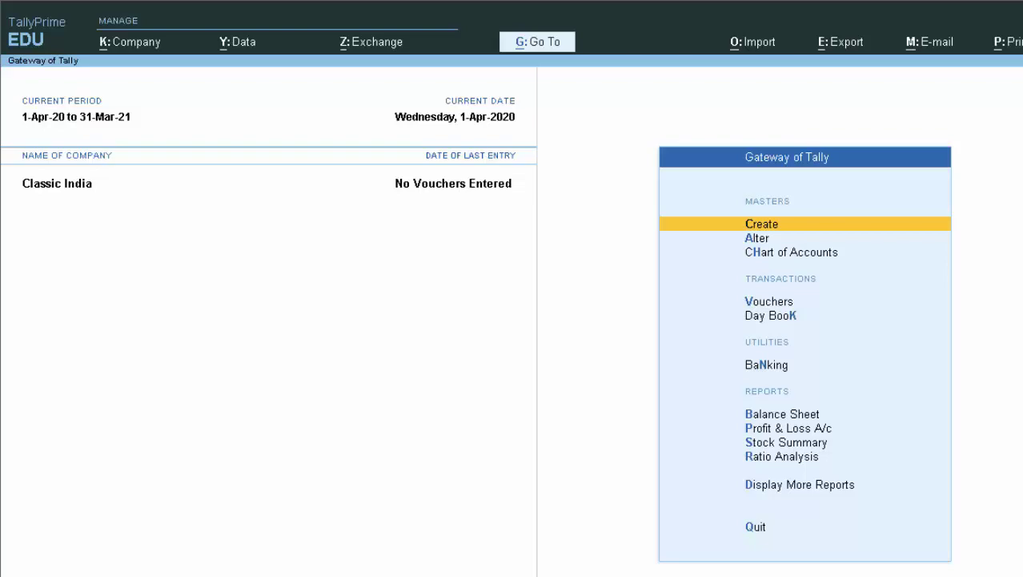
key(v)
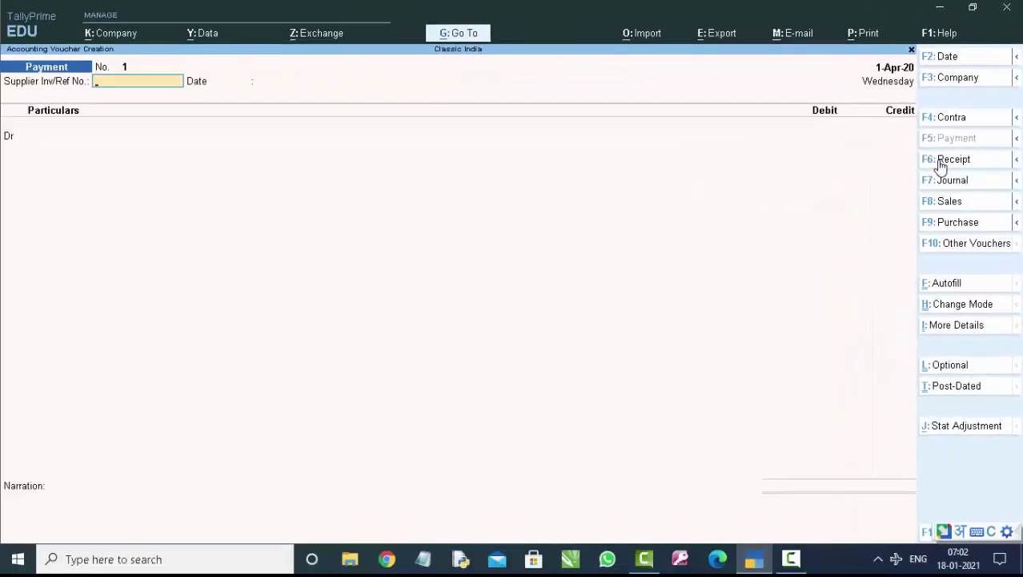
Switch to a Receipt voucher with reference 658888 dated 1-May-19.
click(941, 163)
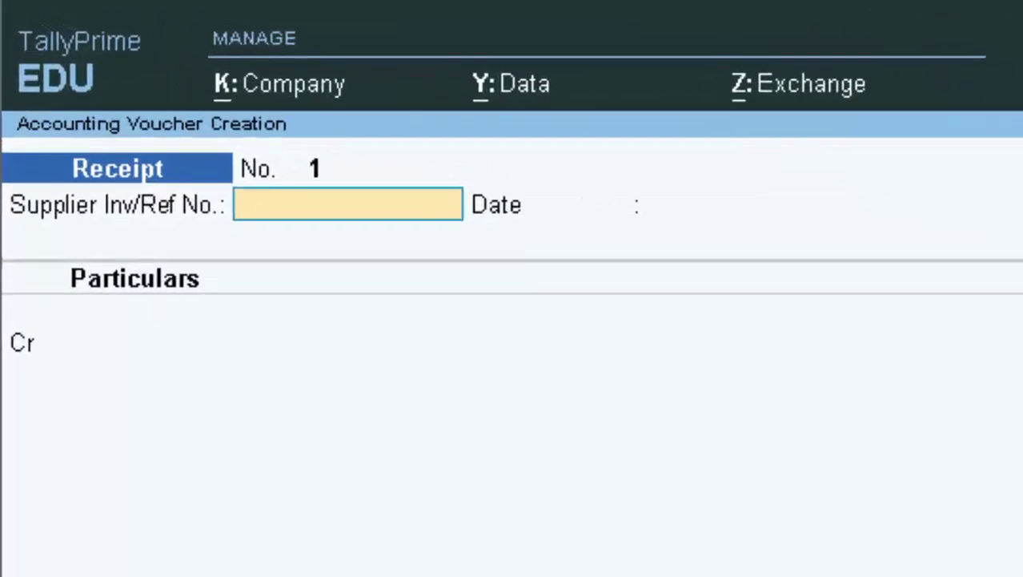
text(658)
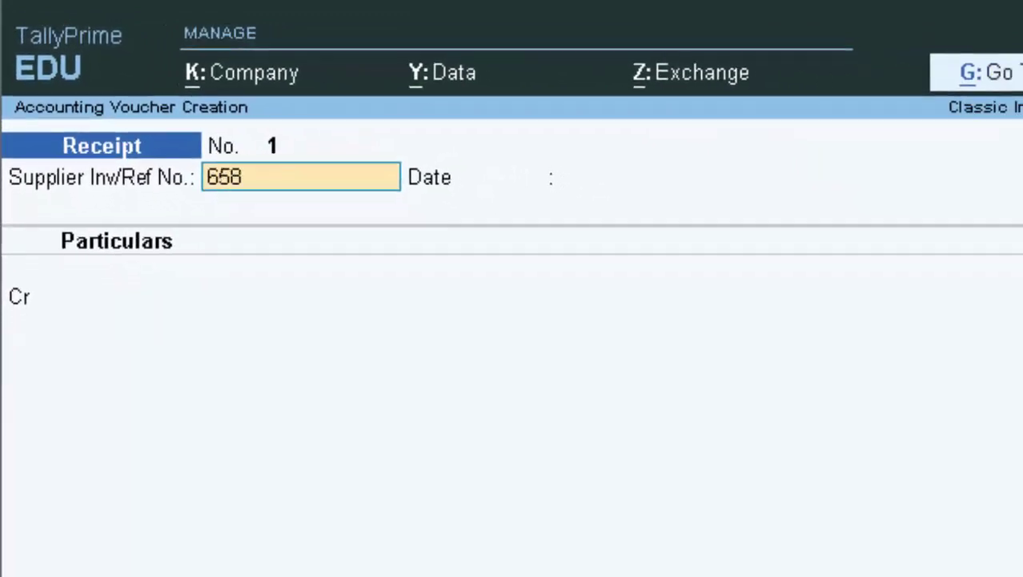
text(888)
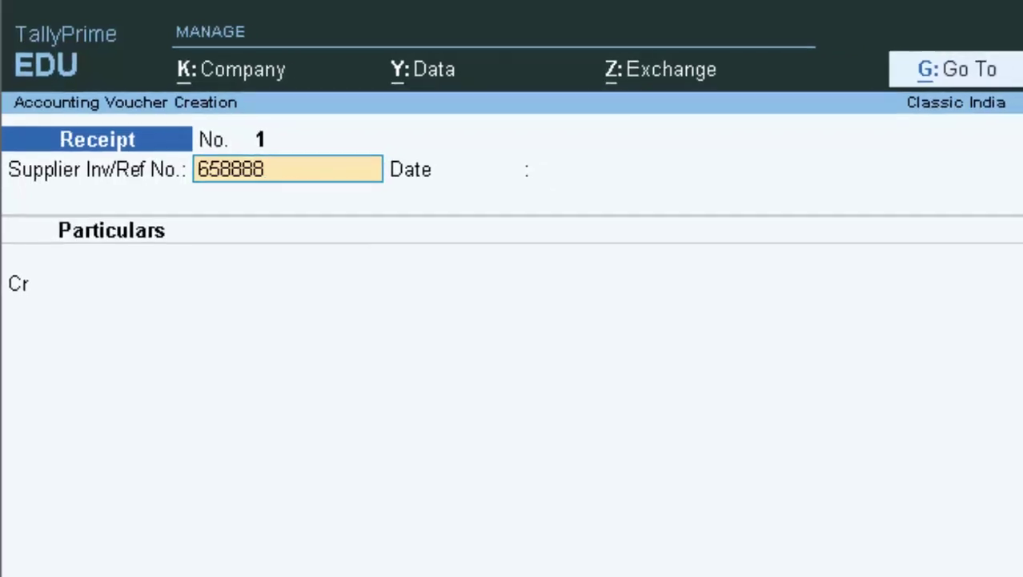
key(Return)
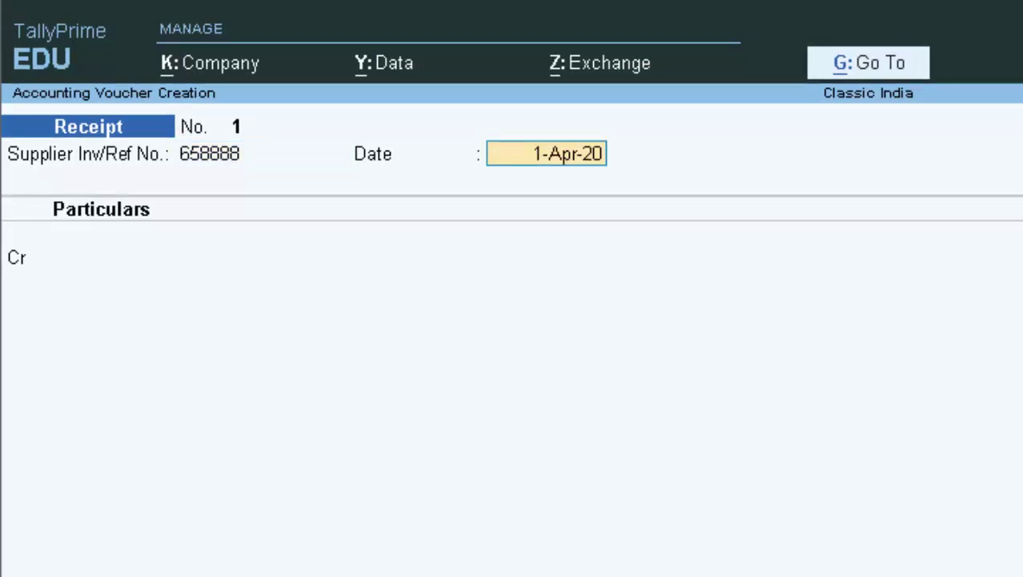
text(1)
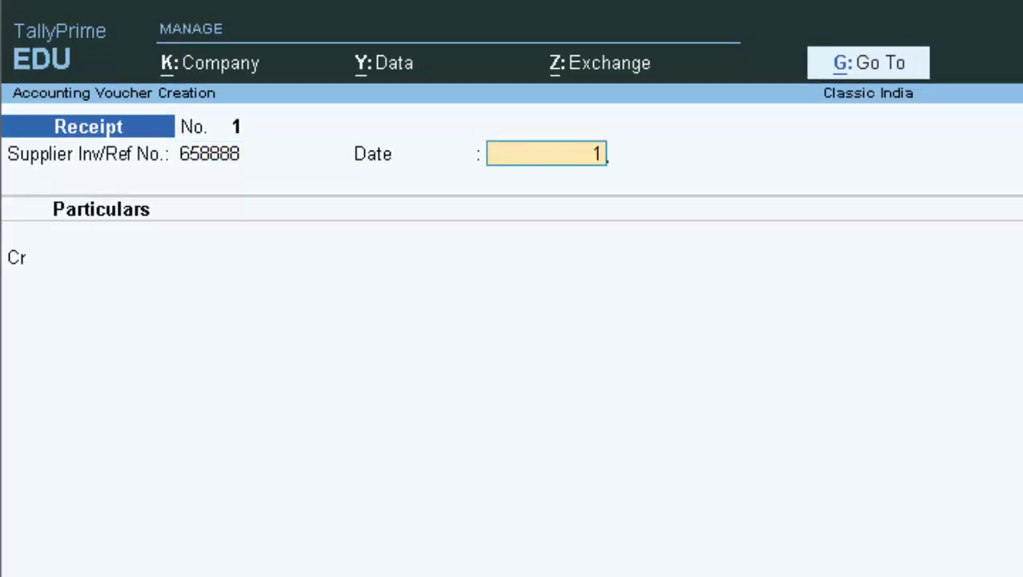
text(-5-)
text(201)
text(9)
key(Return)
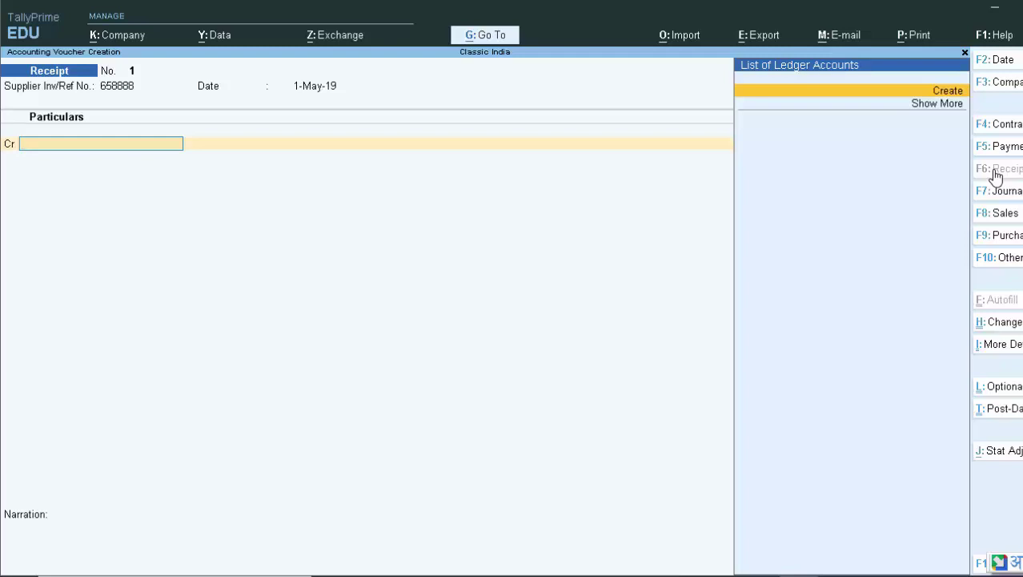
Create the ledger Capital A/c under the Capital Account group, keeping the default details.
key(alt+c)
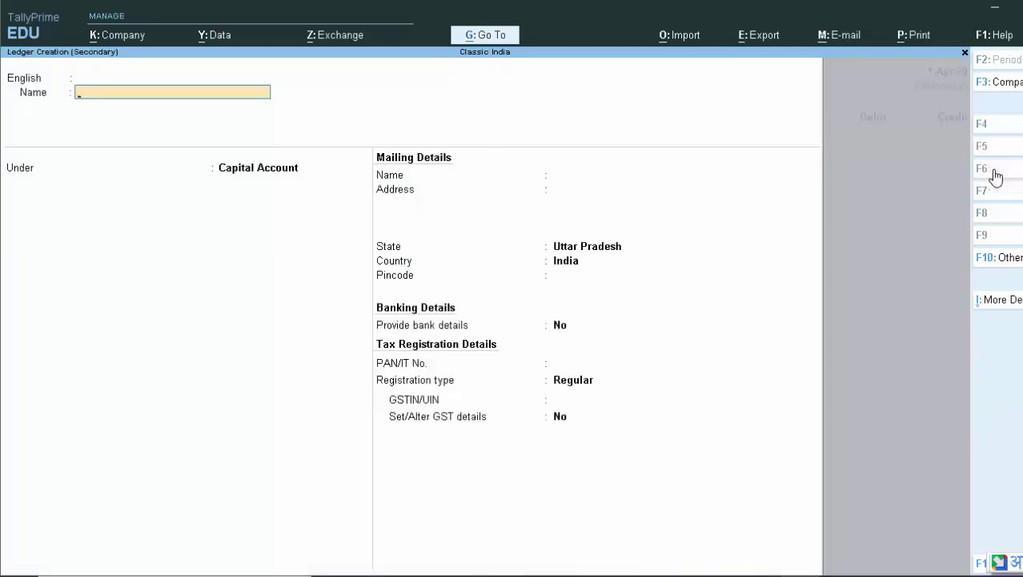
text(Cap)
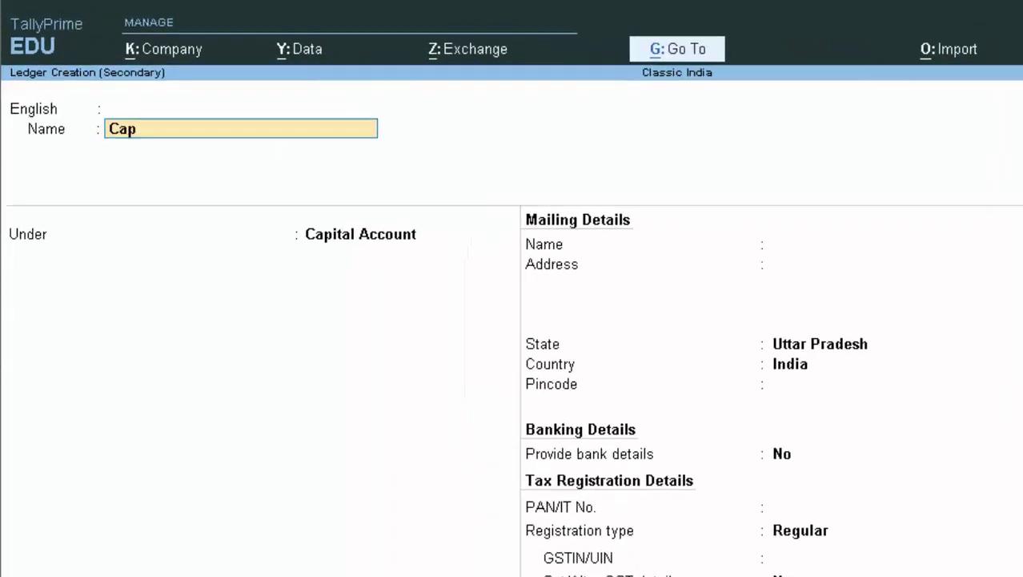
text(ital)
text( a/)
text(c)
key(Return)
key(Return)
key(Return)
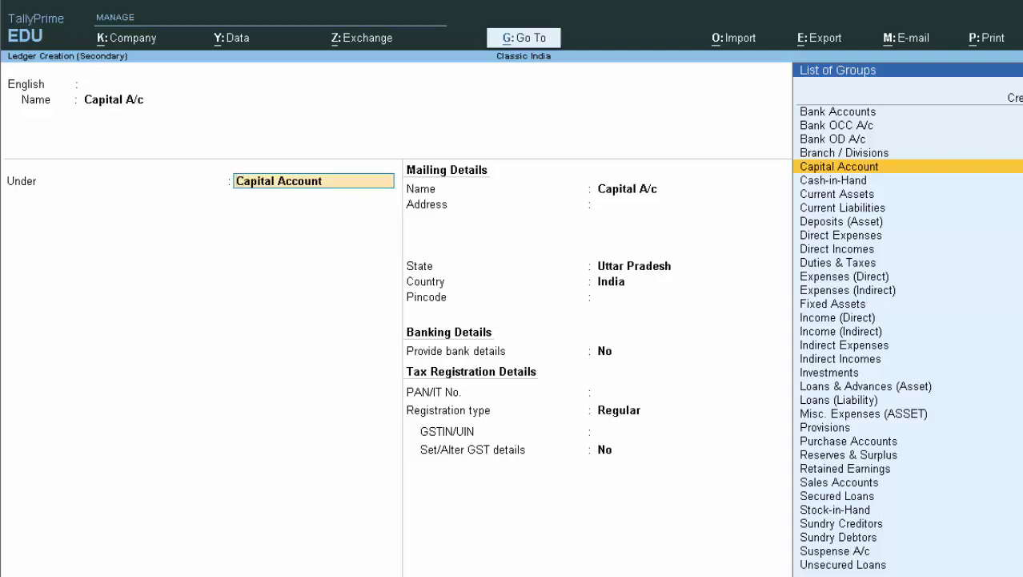
key(Return)
key(Return)
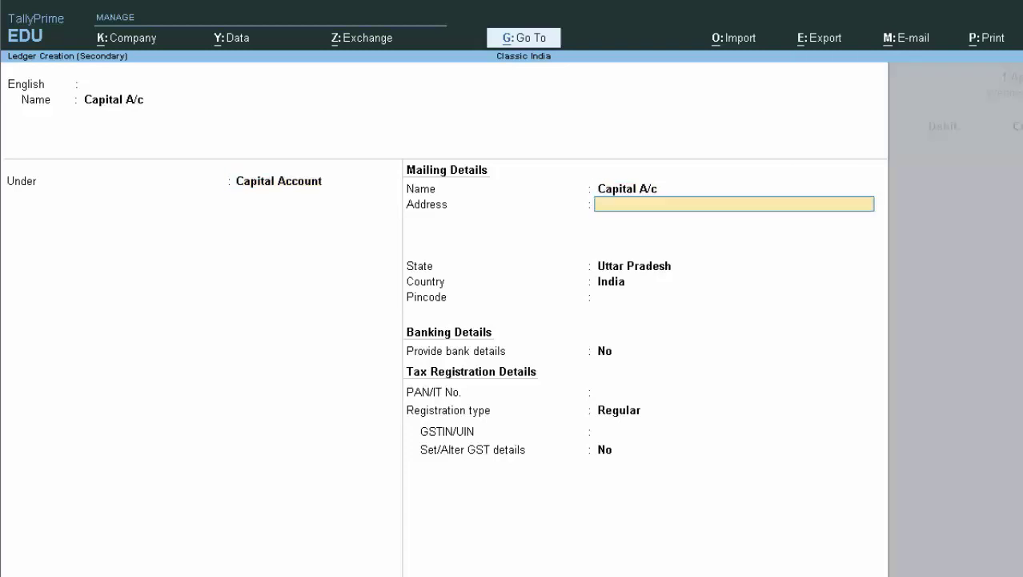
key(Return)
key(Return)
key(Return)
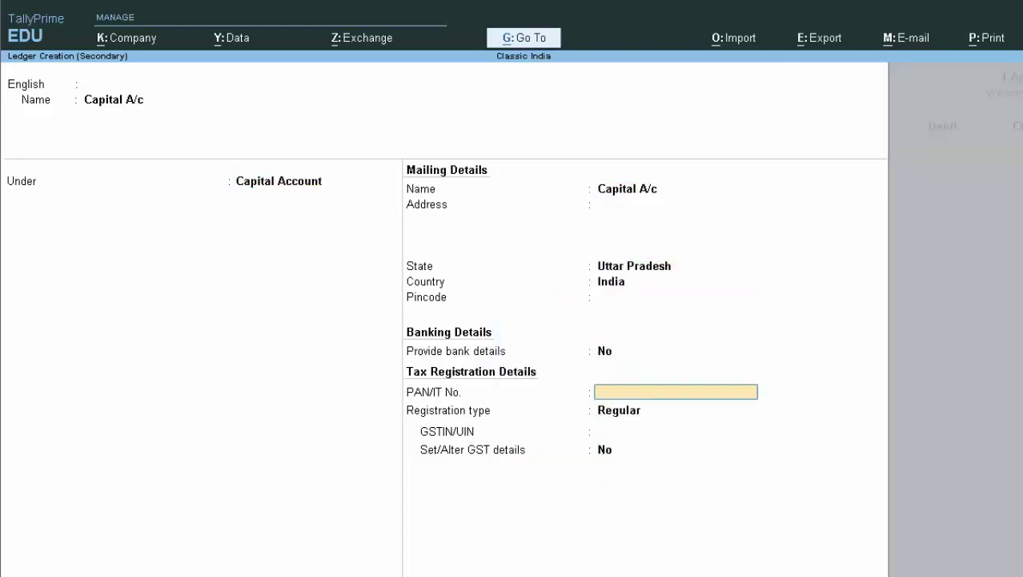
key(Return)
key(Return)
key(Return)
key(Return)
key(Return)
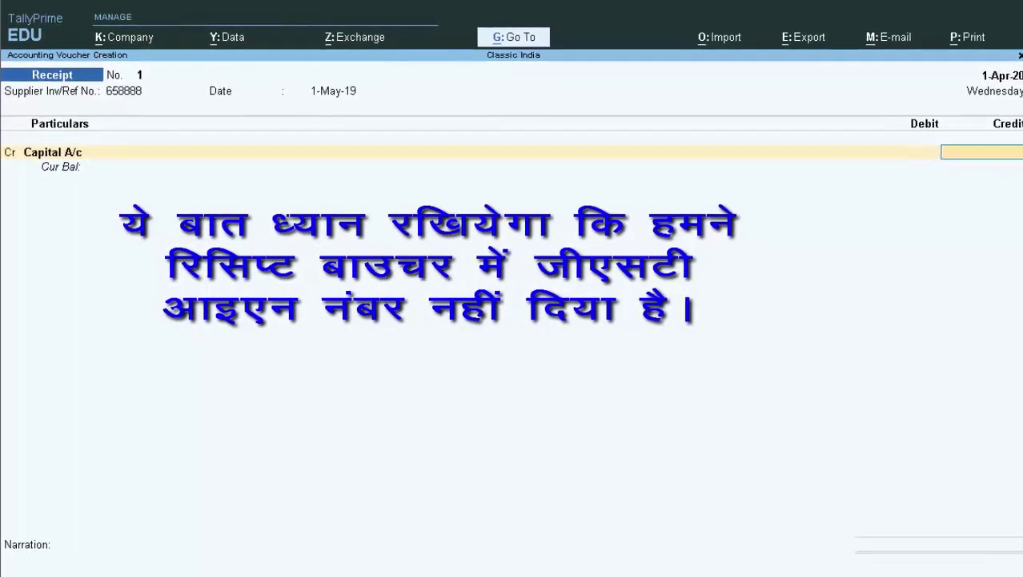
Credit Capital A/c 70,000 and debit Cash 70,000.00, saving receipt no. 1 without narration.
text(7)
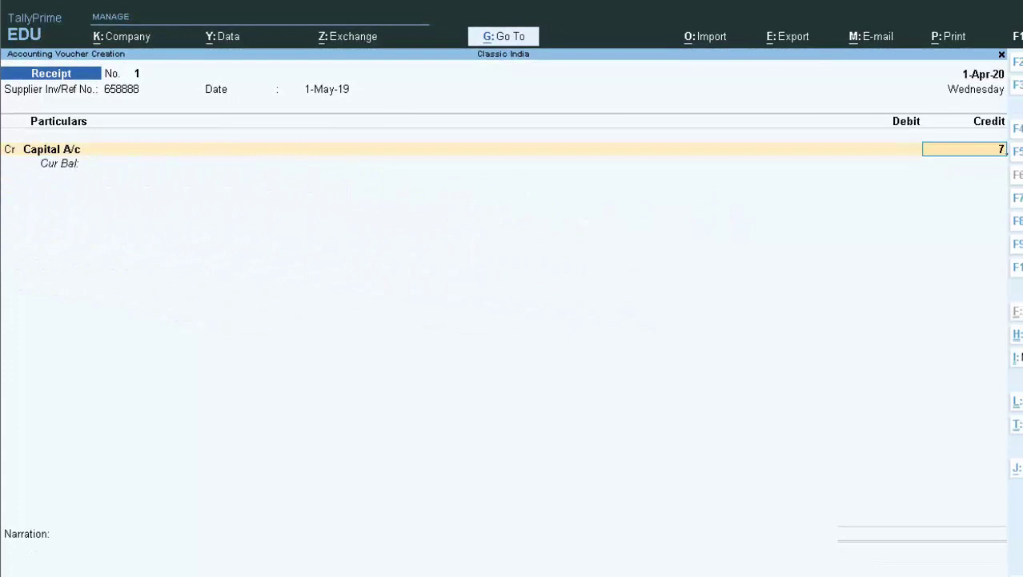
text(0)
text(0)
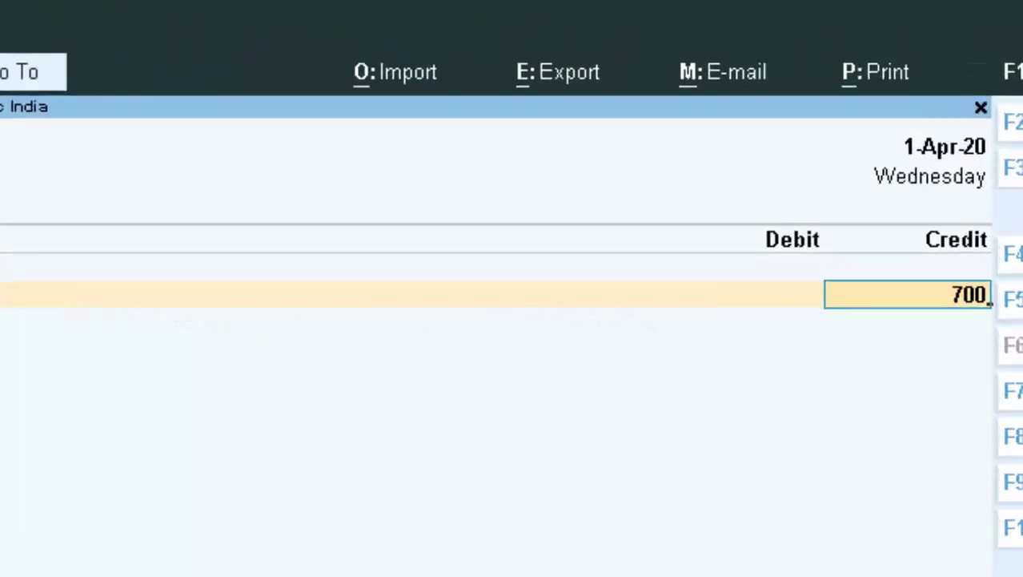
text(00)
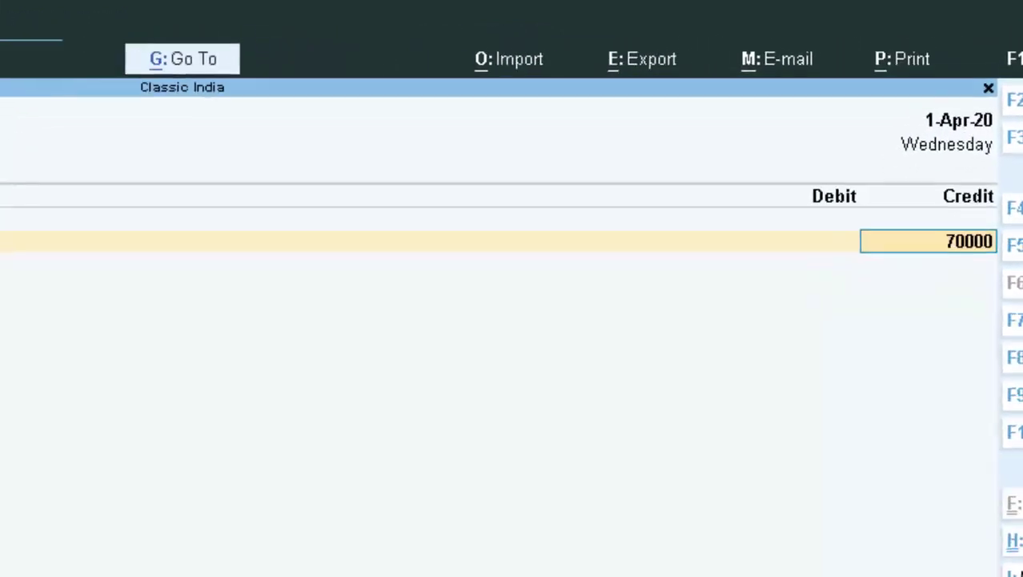
key(Return)
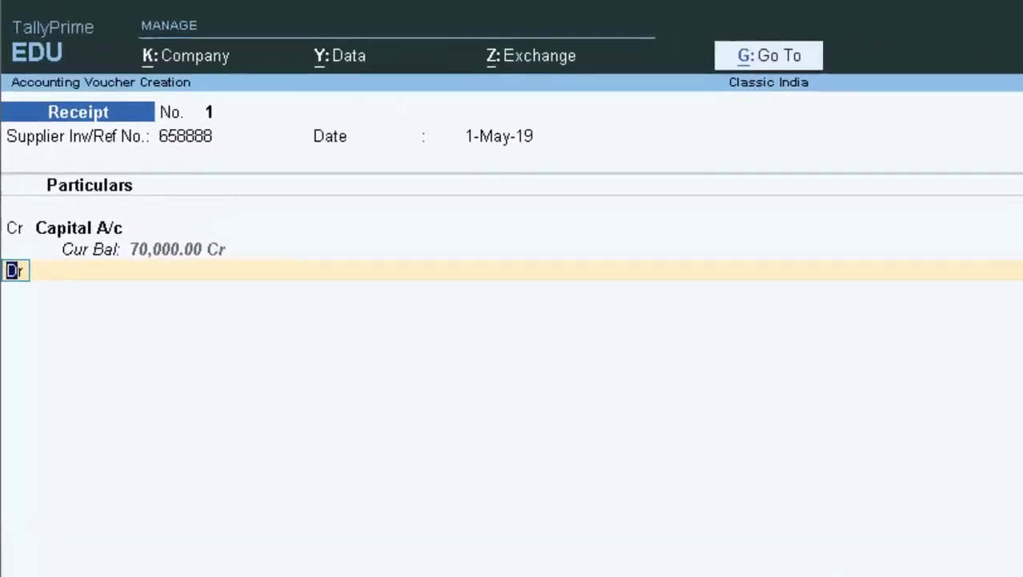
key(Return)
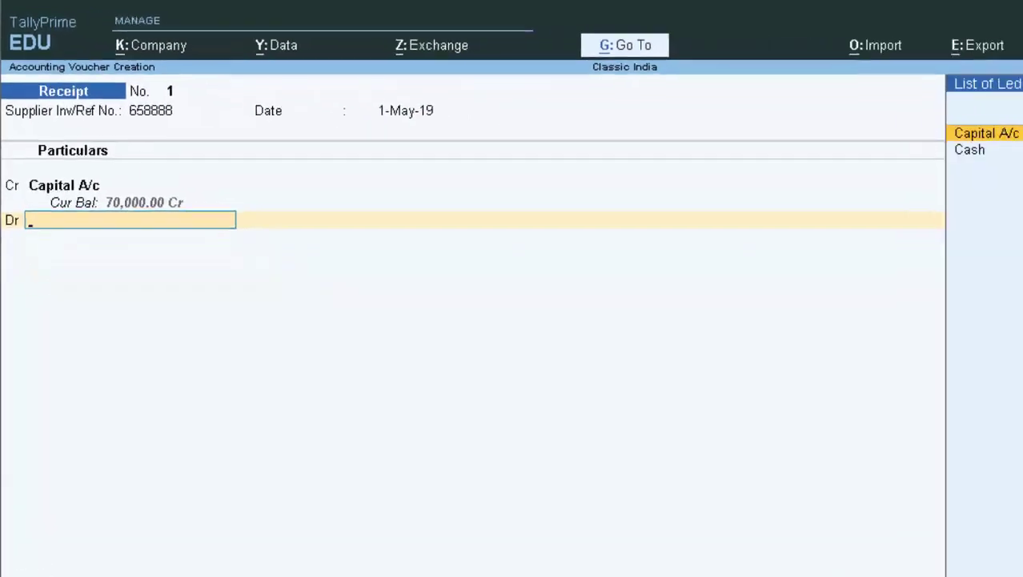
click(829, 205)
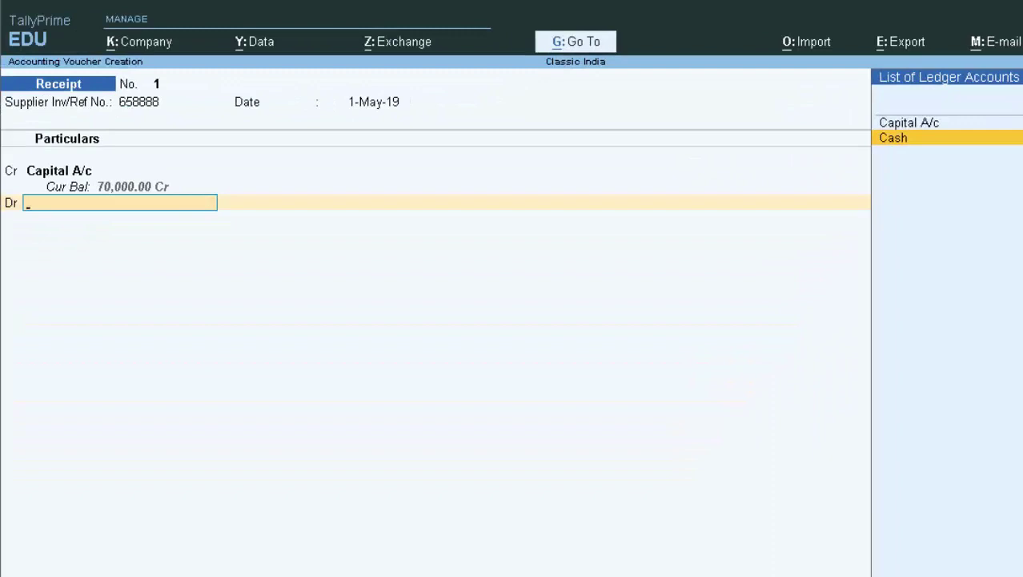
key(Return)
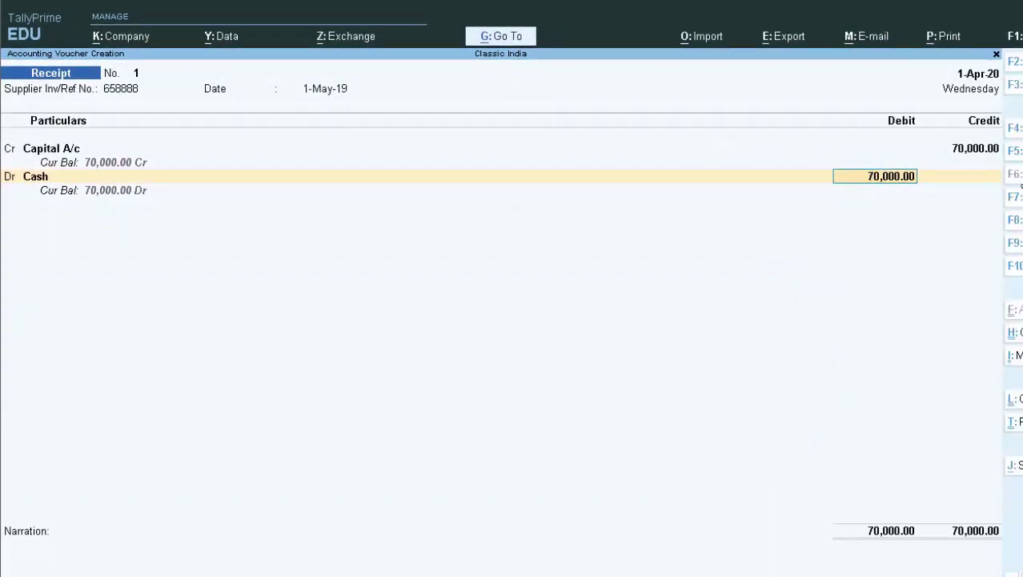
key(Return)
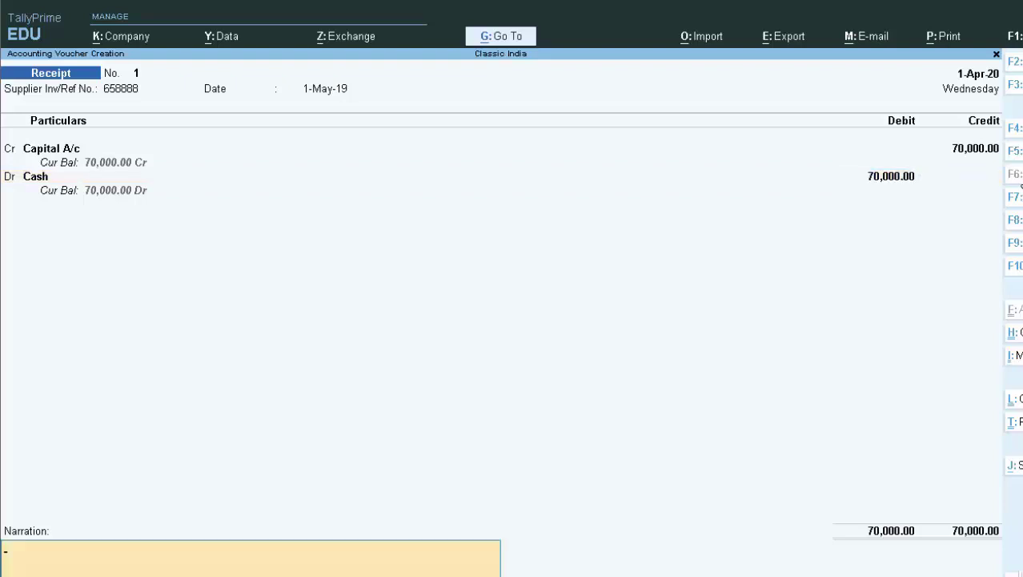
key(Return)
key(Return)
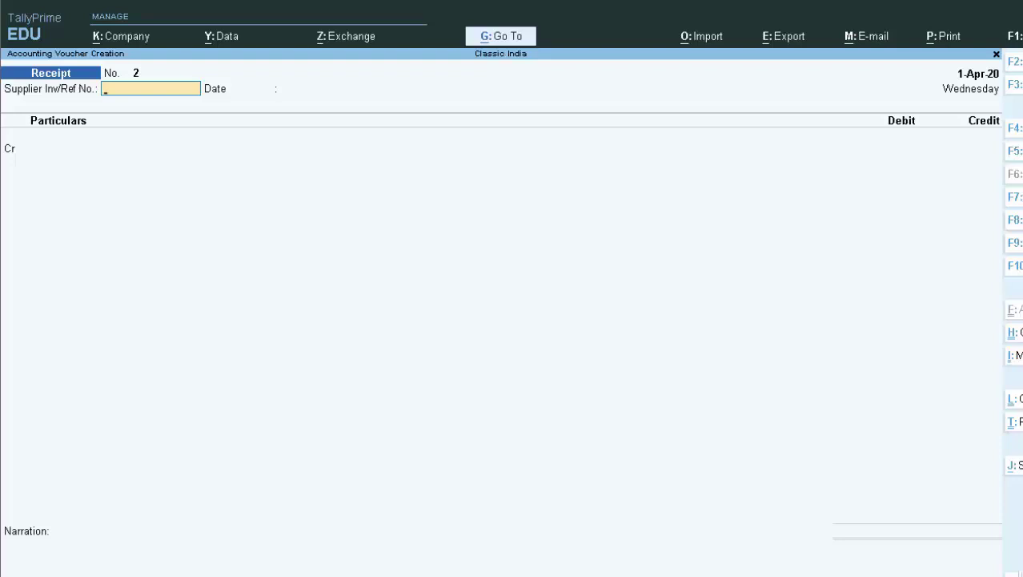
Switch to a Purchase voucher and enter supplier invoice number 56789.
key(F9)
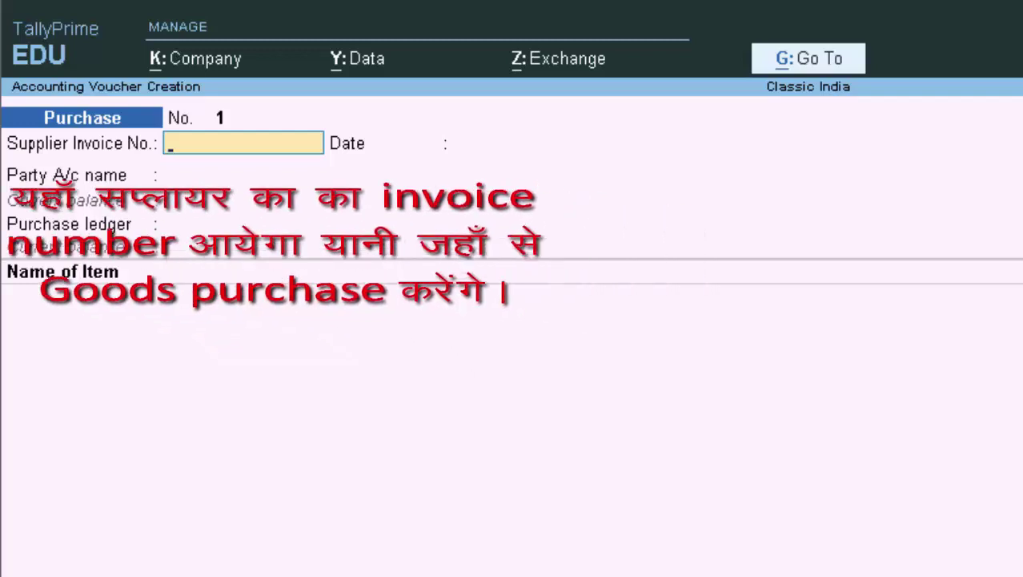
text(5)
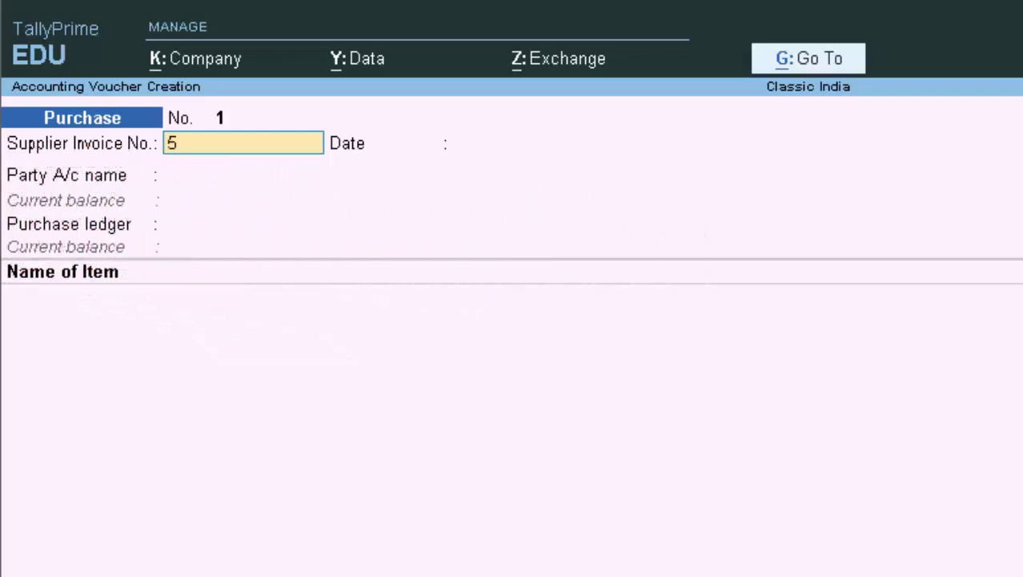
text(6789)
key(Return)
key(Return)
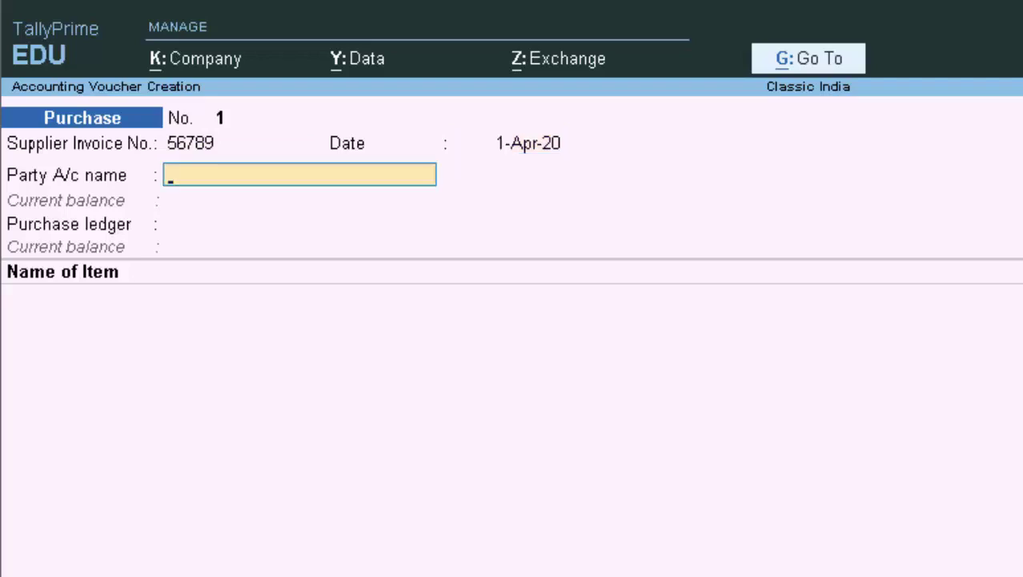
Change the voucher date to 1-May-19 and select Create in the ledger list.
key(BackSpace)
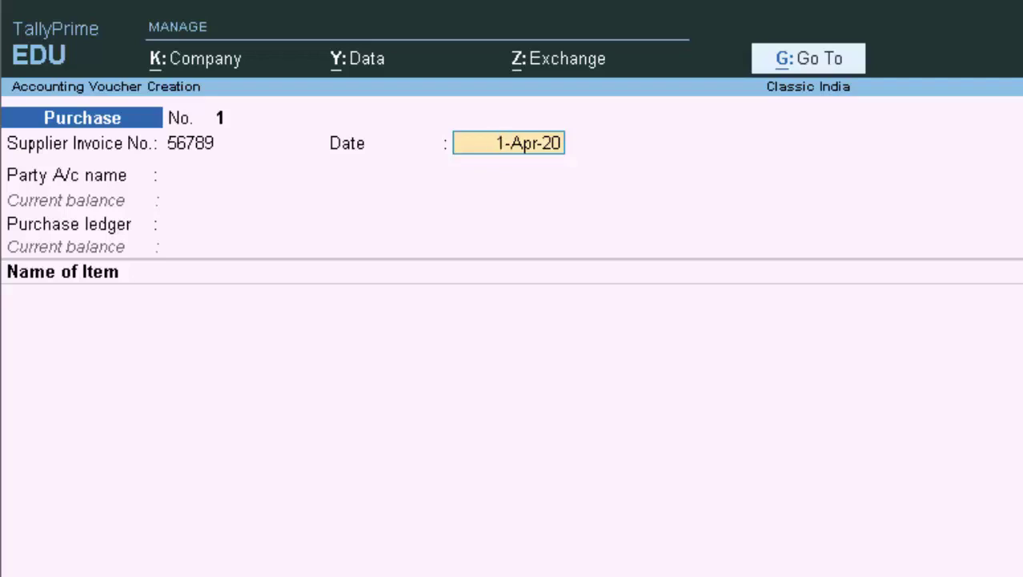
text(1-5)
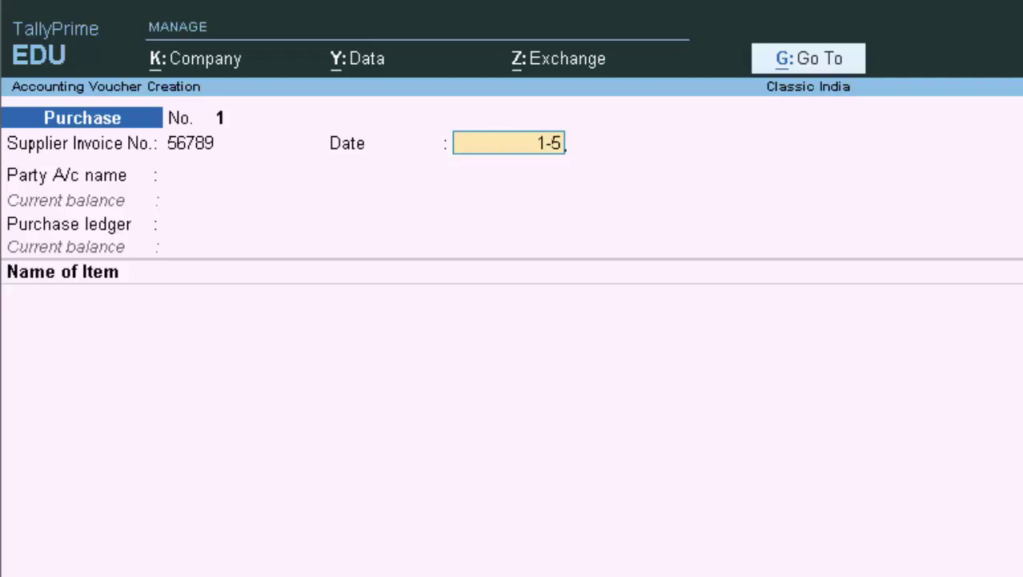
text(-20)
text(19)
key(Return)
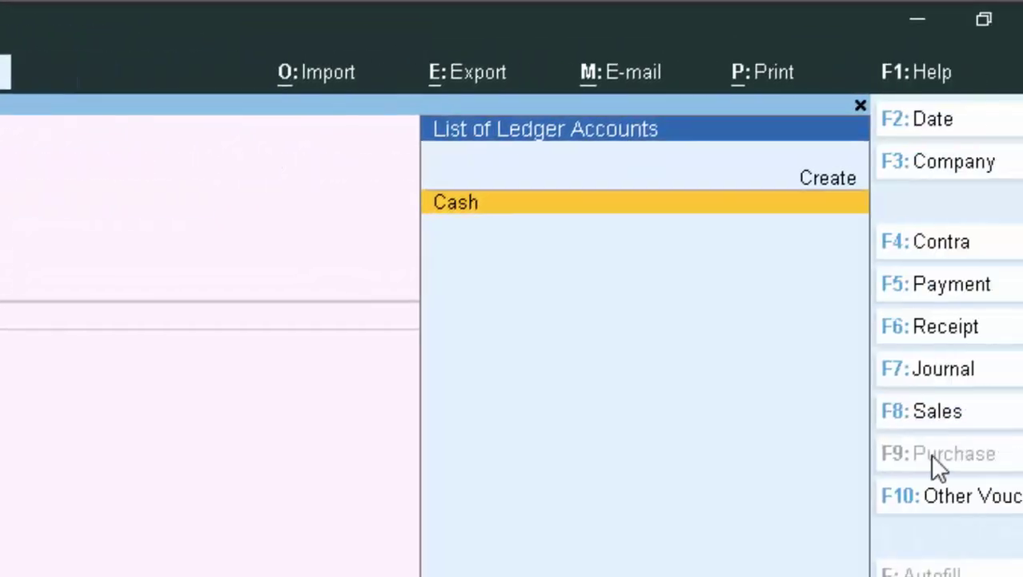
key(Up)
Name the new party ledger with the supplier's name and pick Sundry Creditors as its group.
key(Return)
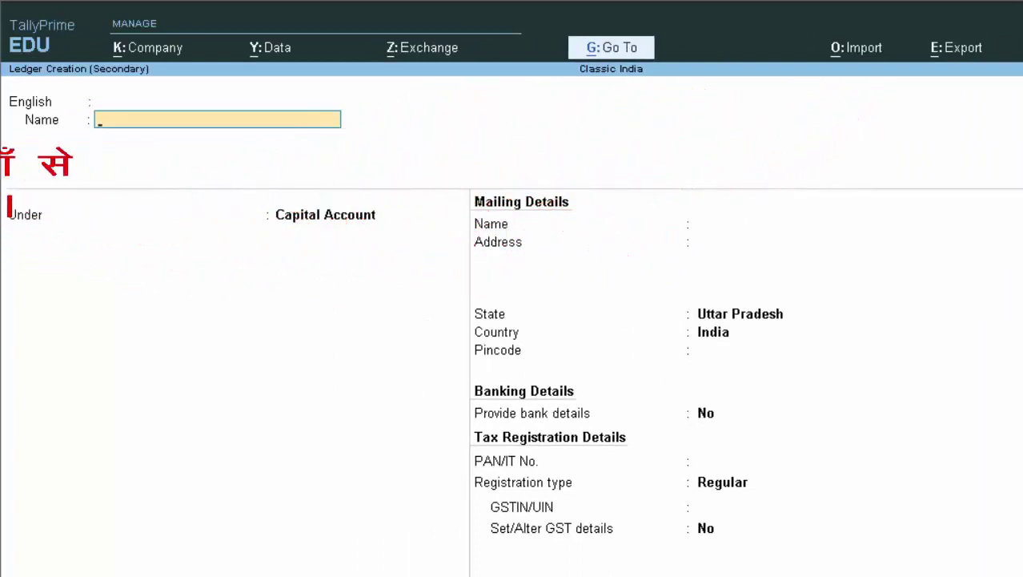
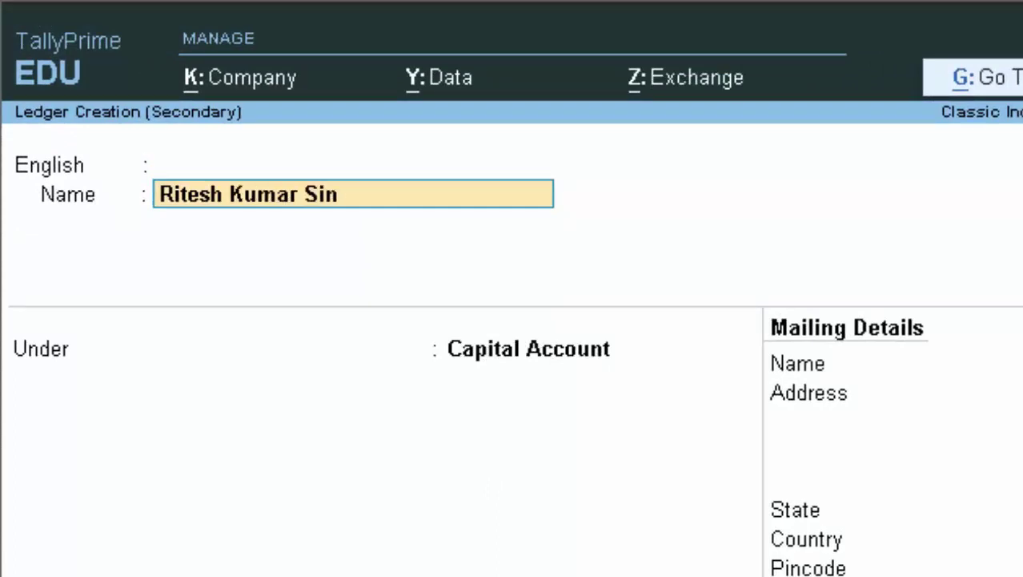
key(Return)
key(Return)
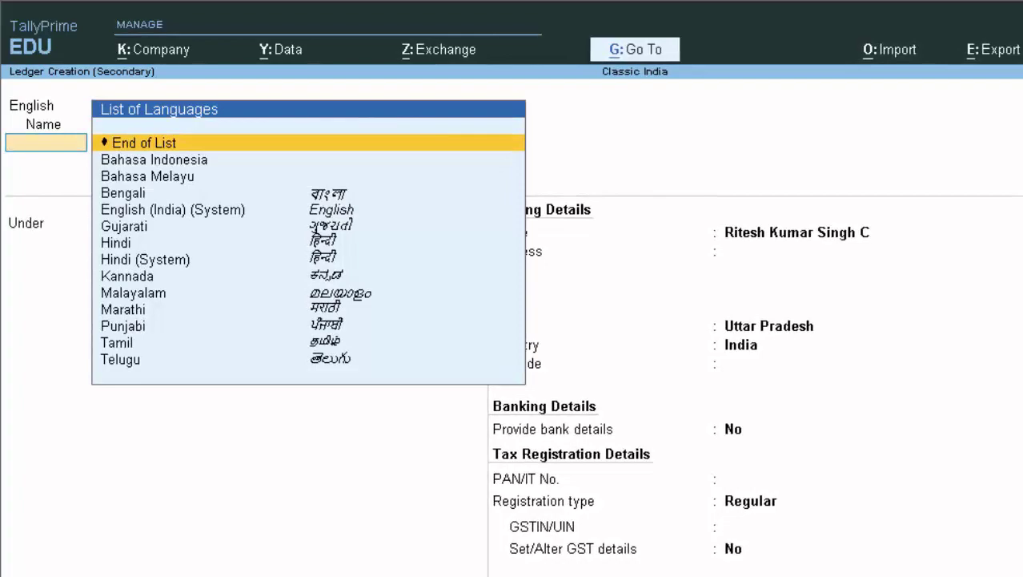
key(Return)
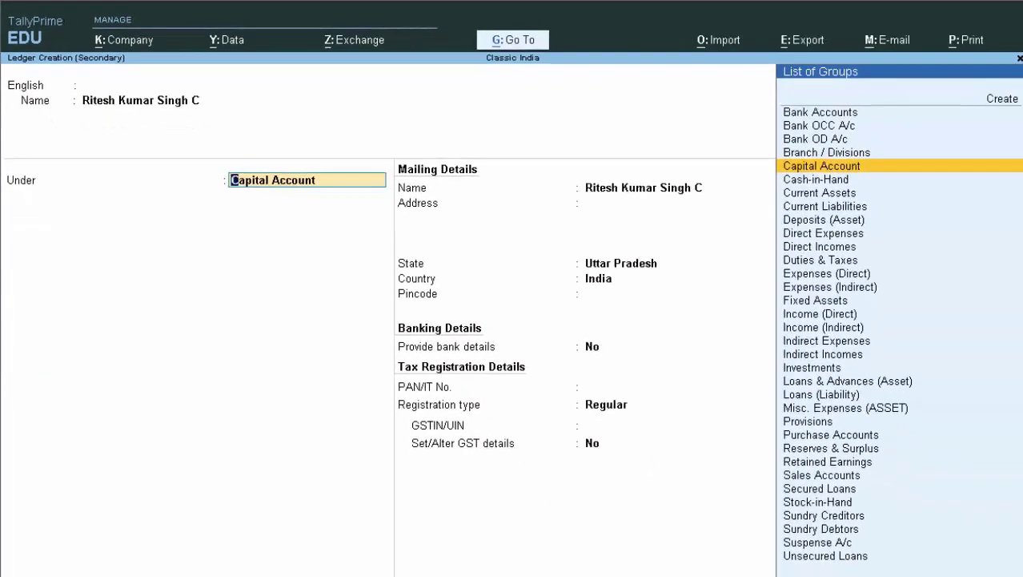
text(S)
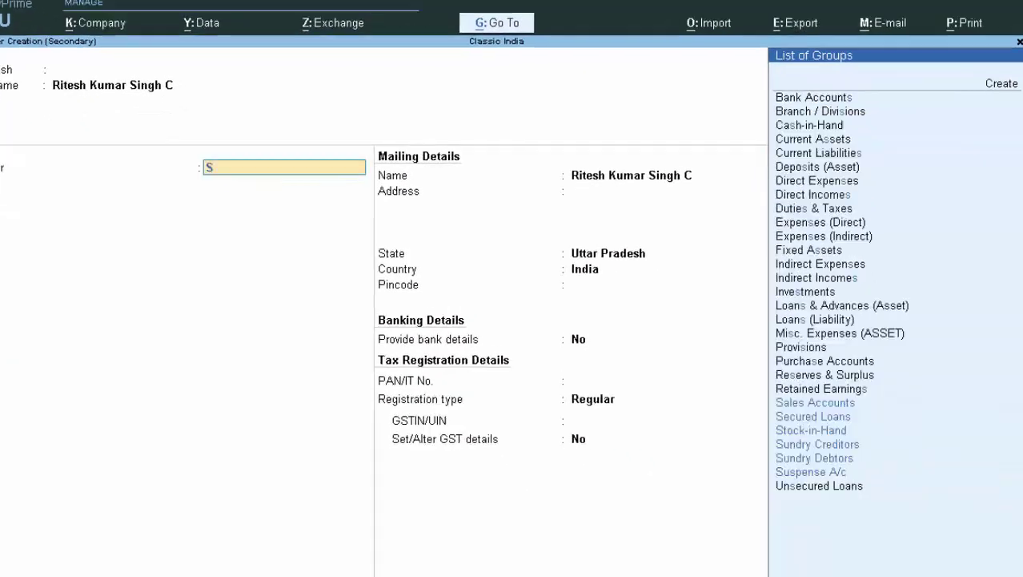
key(Down)
key(Down)
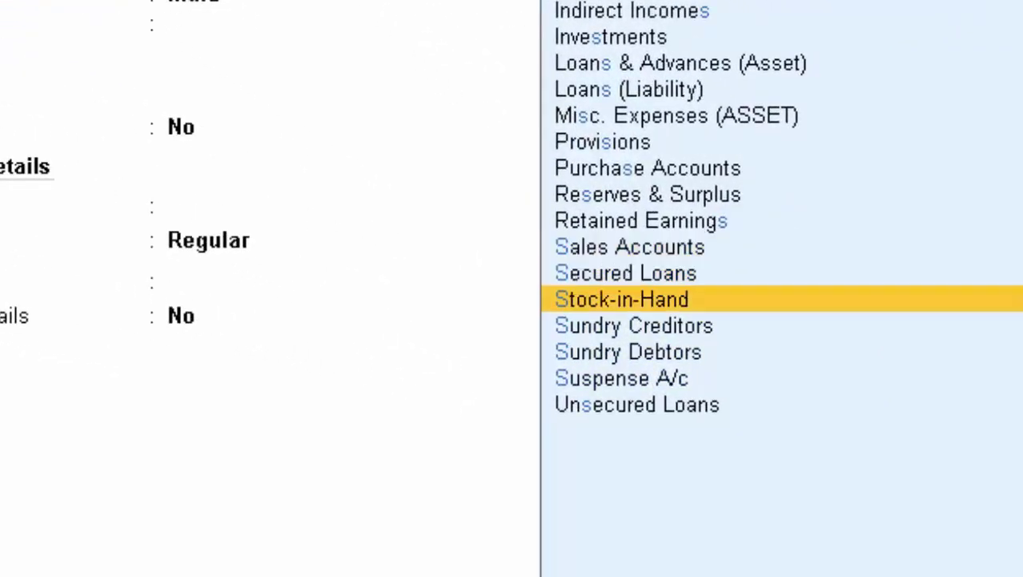
key(Down)
Confirm Sundry Creditors, keep bill-by-bill balances, and accept Uttar Pradesh as the state.
key(Return)
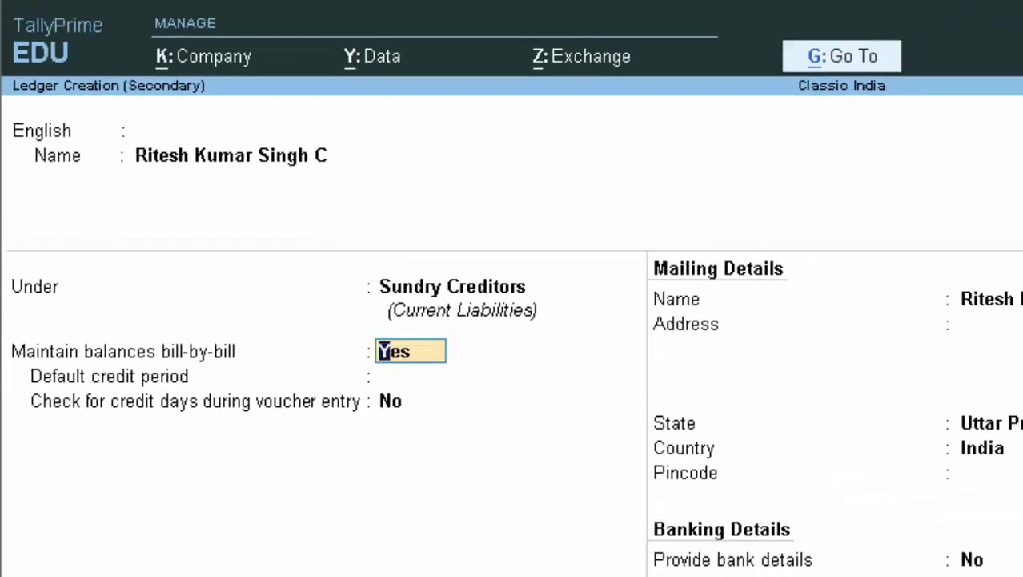
key(Return)
key(Return)
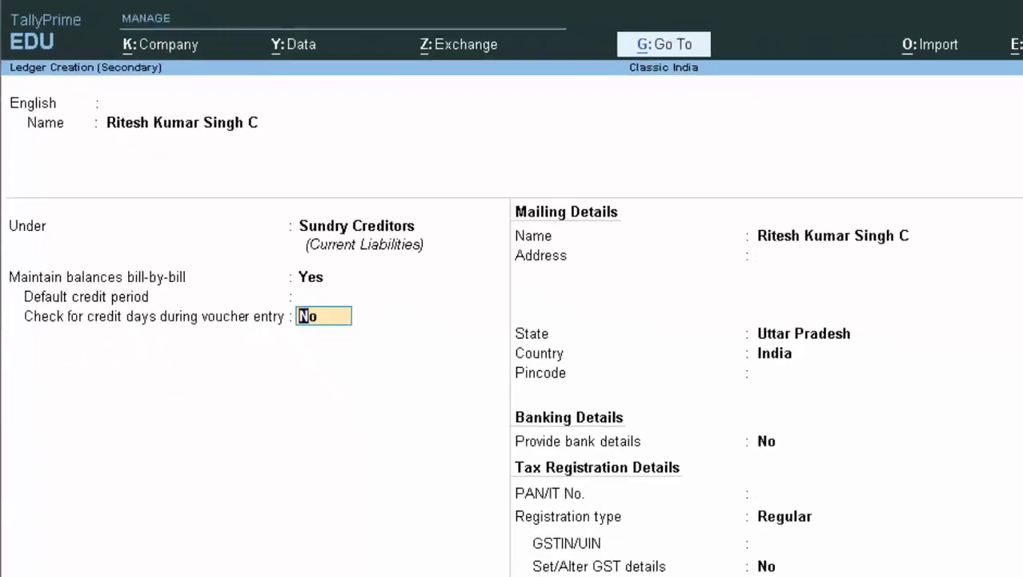
key(Return)
key(Return)
key(Return)
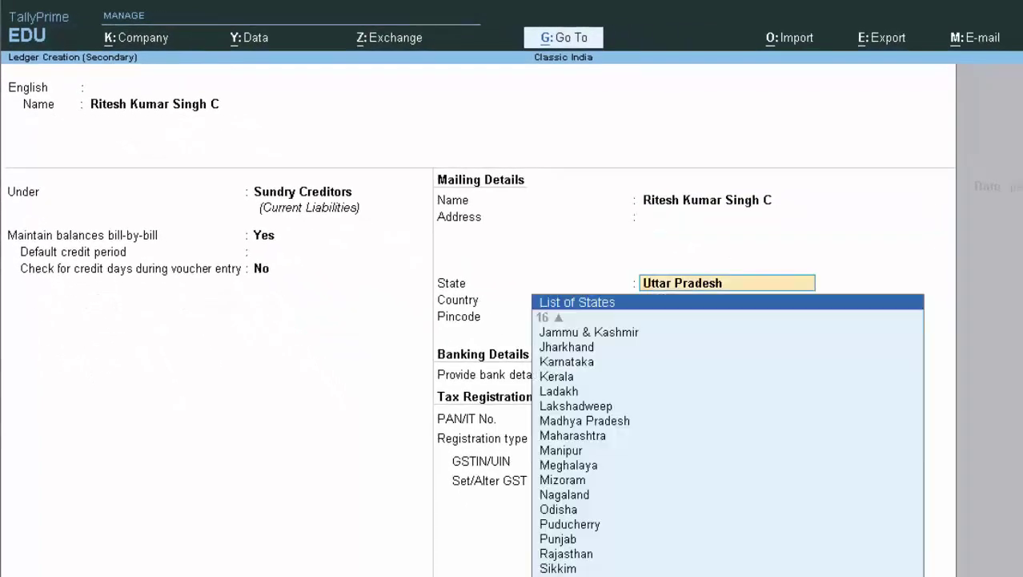
key(Return)
key(Return)
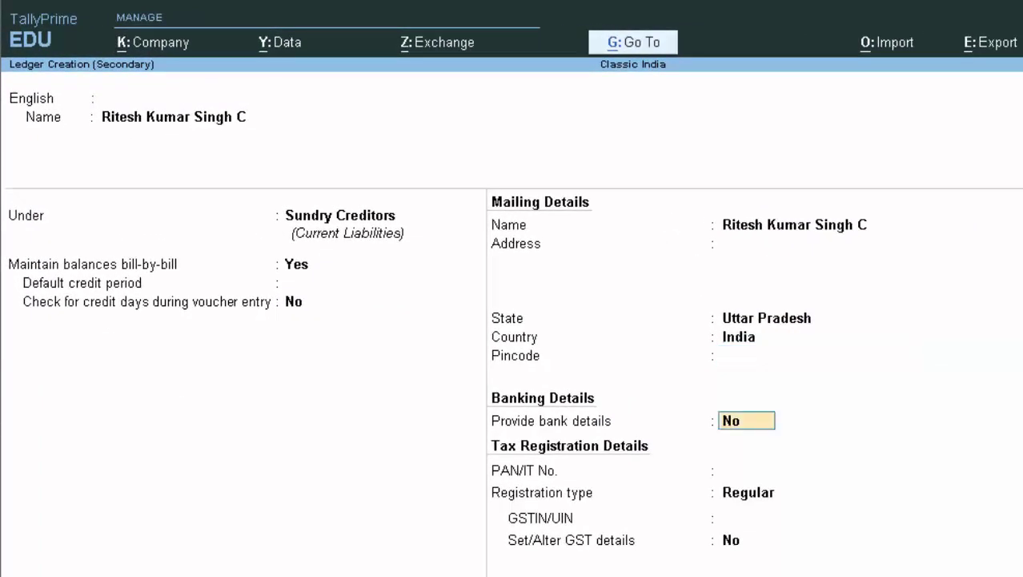
key(Return)
key(Return)
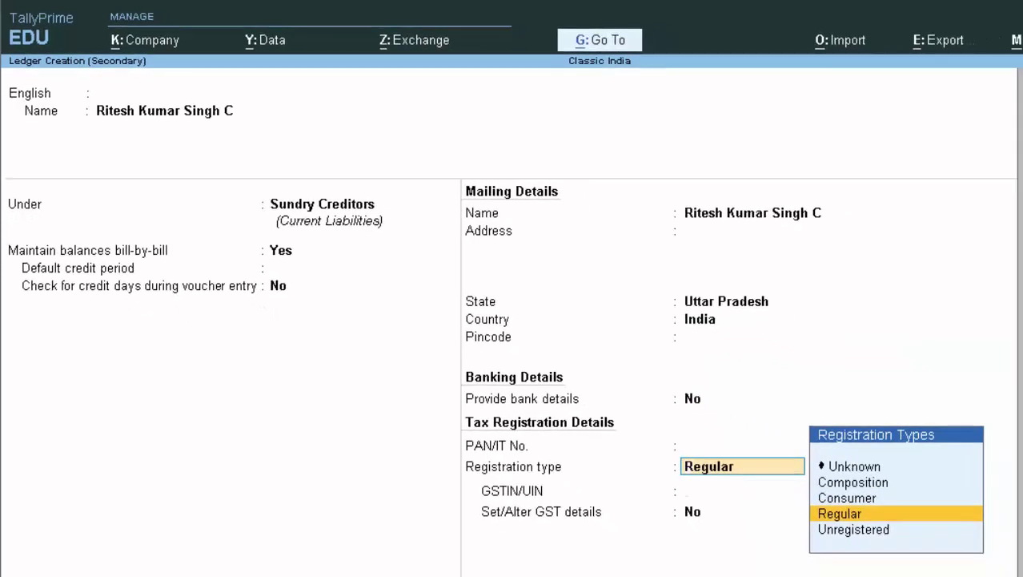
key(Return)
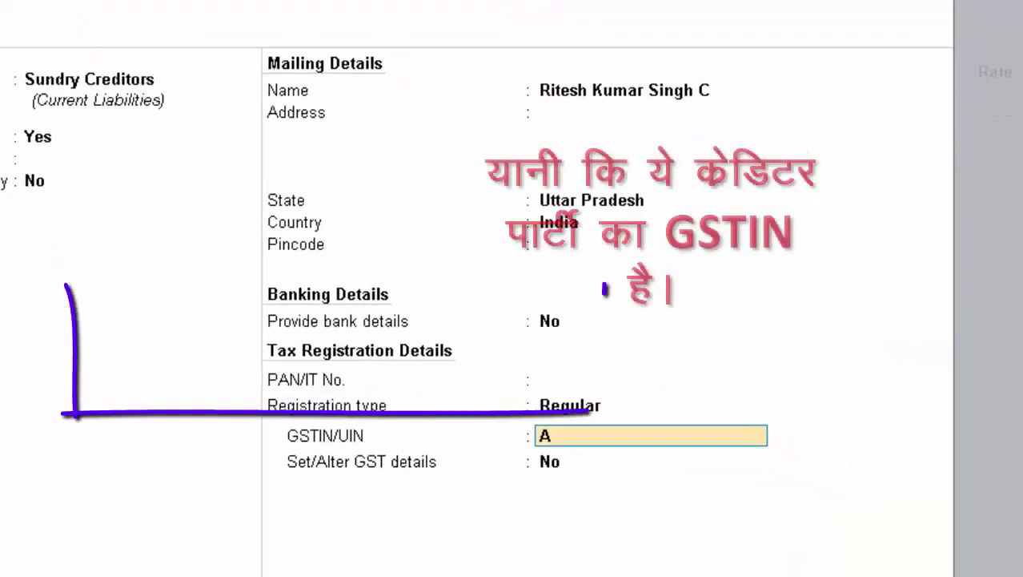
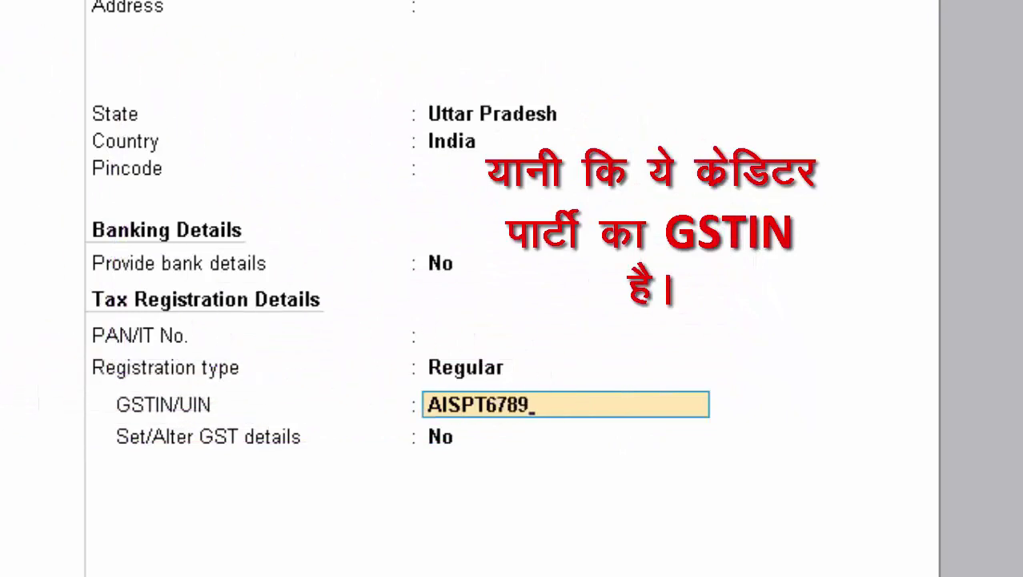
Enter the supplier's GSTIN as a Regular registrant, dismiss the warning and save the ledger.
key(Return)
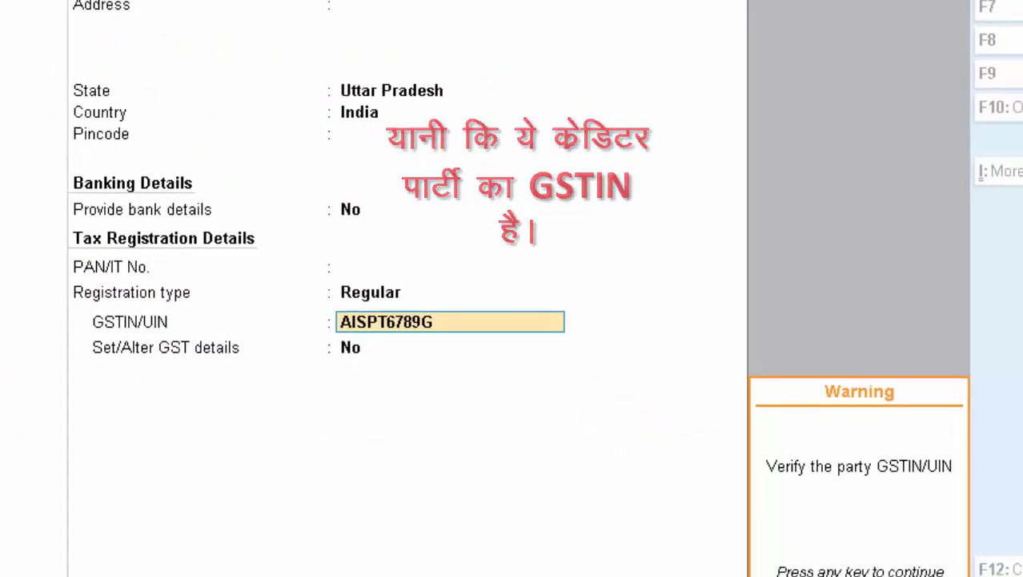
key(Return)
key(Return)
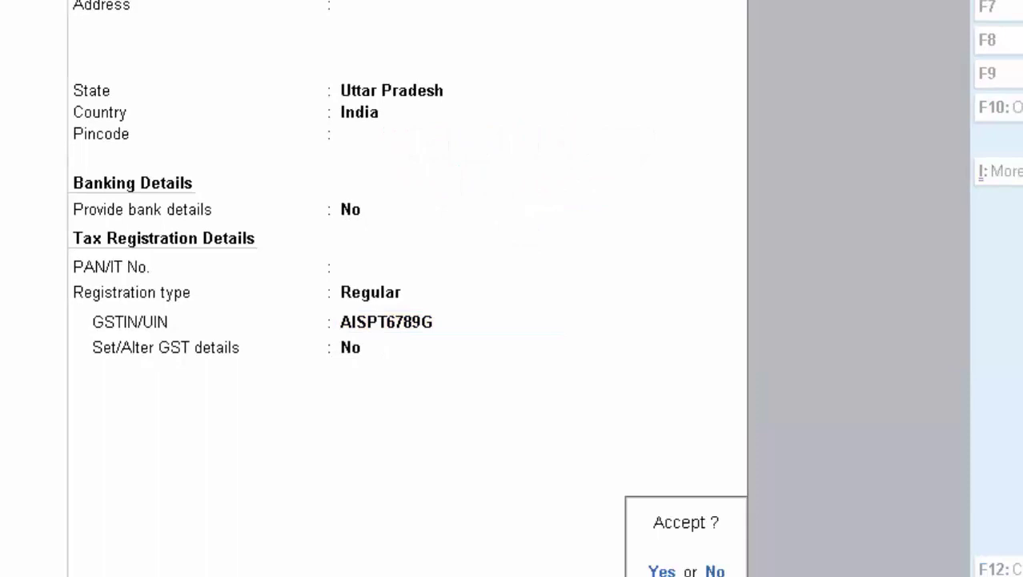
key(Return)
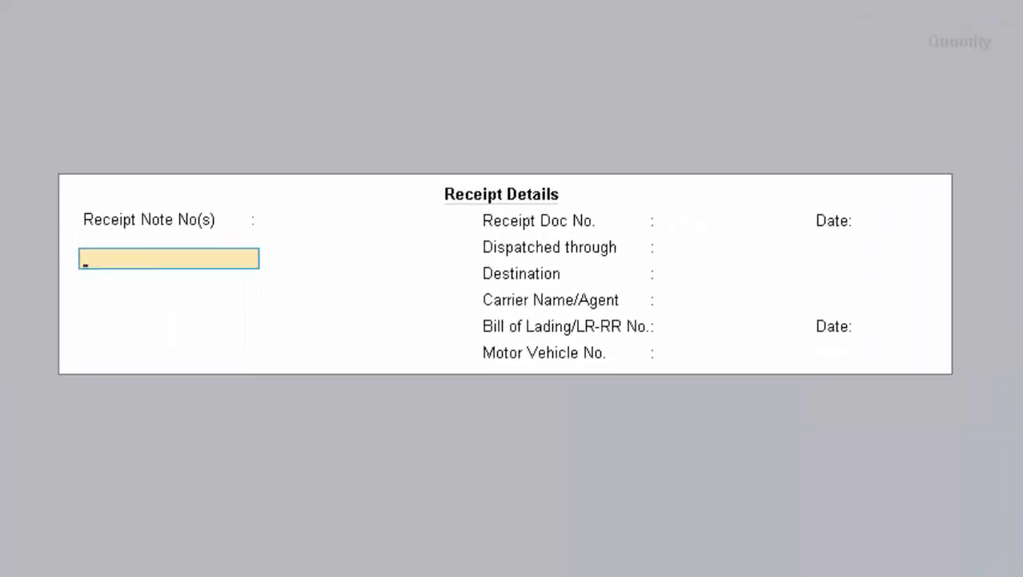
key(Return)
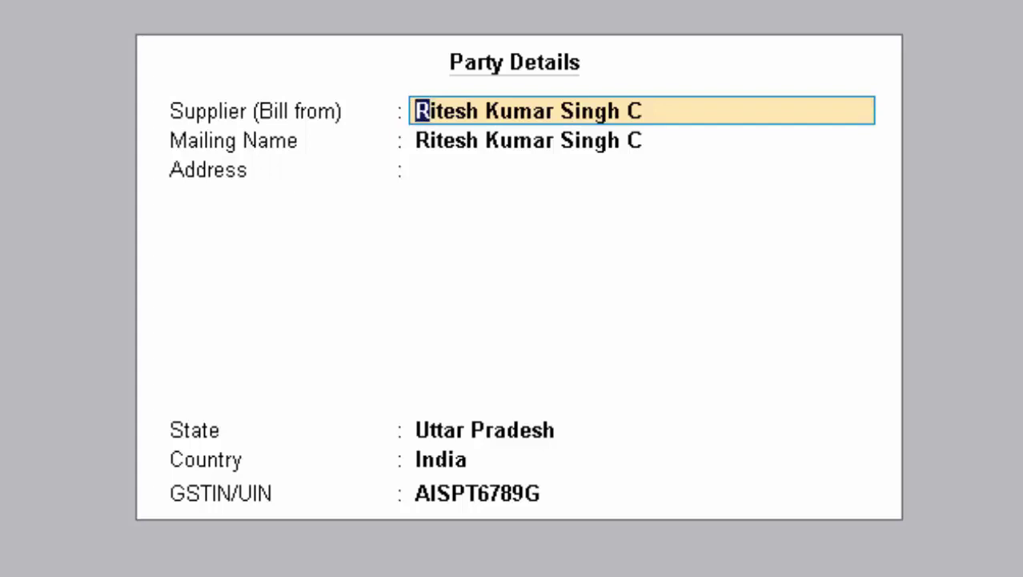
Accept the prefilled party details: supplier name, Uttar Pradesh, India and GSTIN.
key(Return)
key(Return)
key(Return)
key(Return)
key(Return)
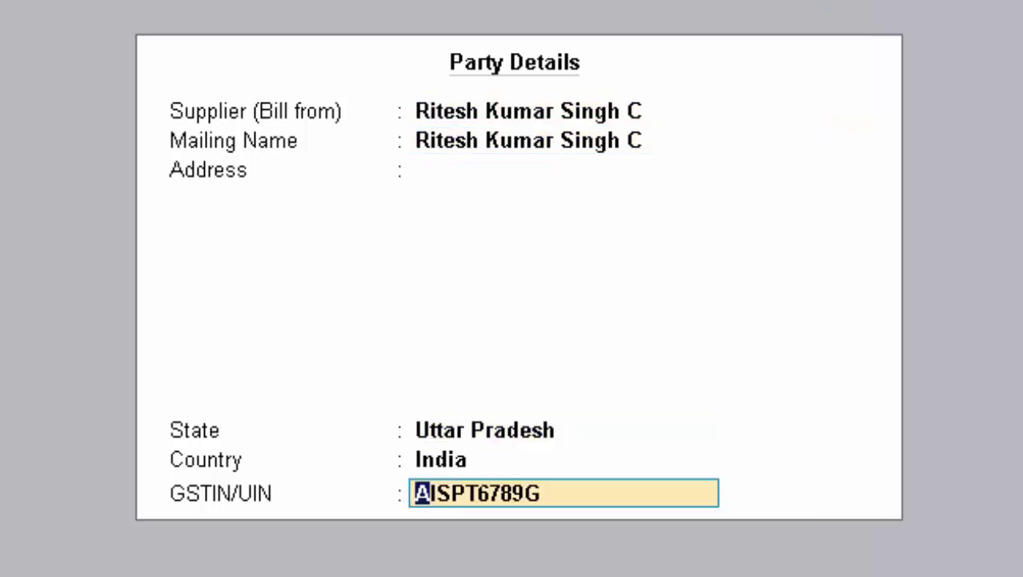
key(Return)
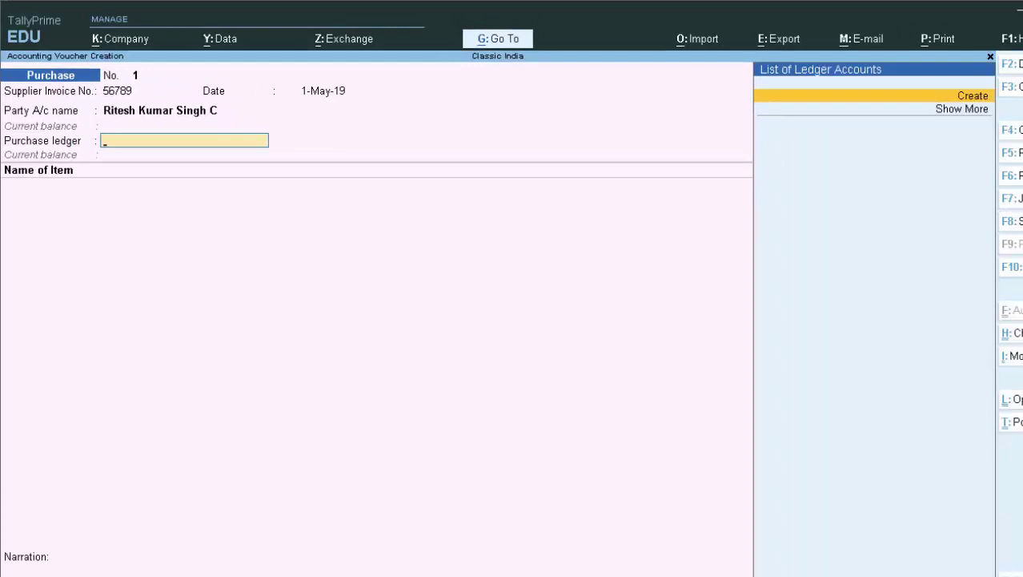
Create Purchase A/c under Purchase Accounts with ledger type Not Applicable and GST applicable.
key(alt+c)
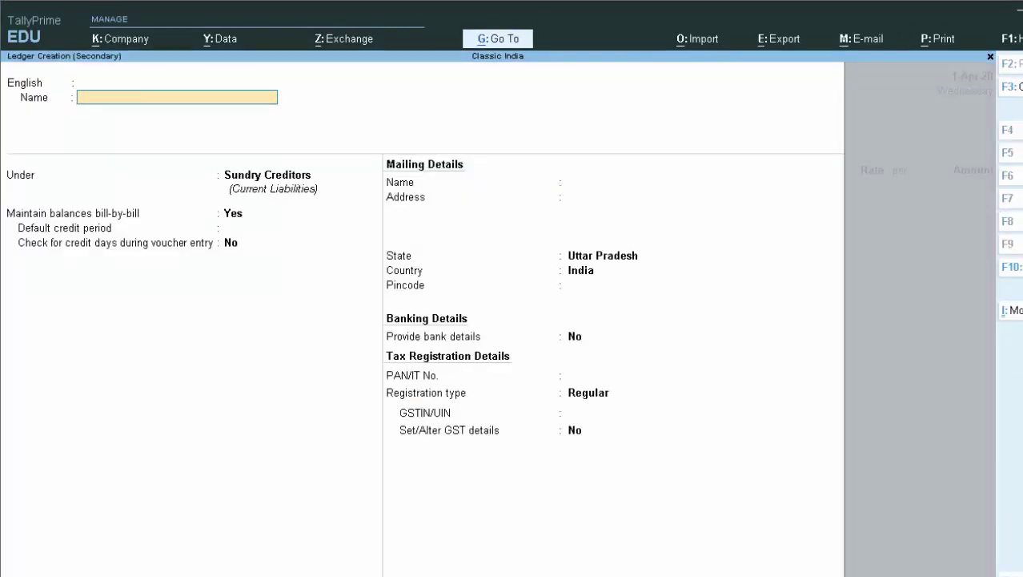
text(Purchas)
text(e)
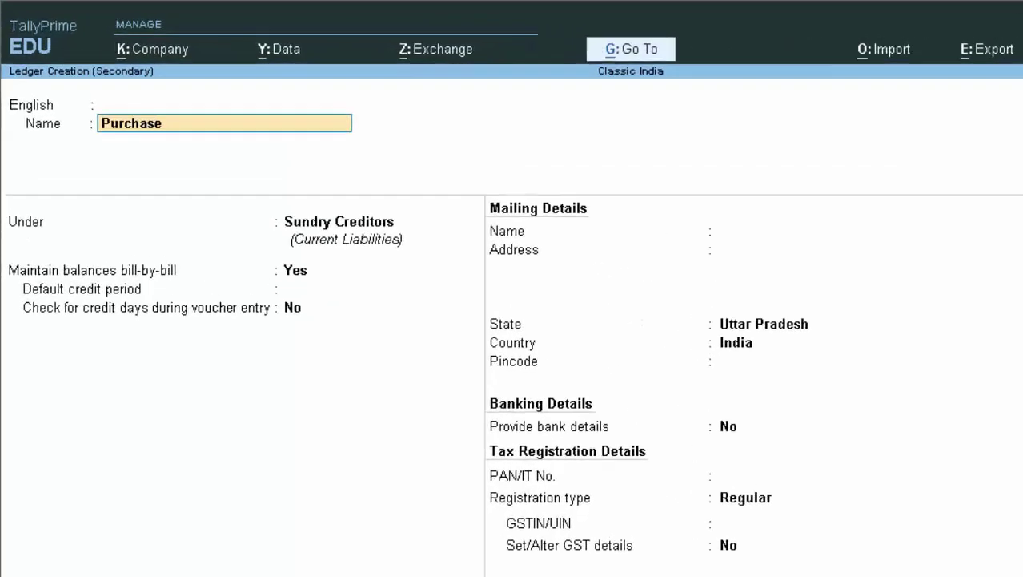
text( a/c)
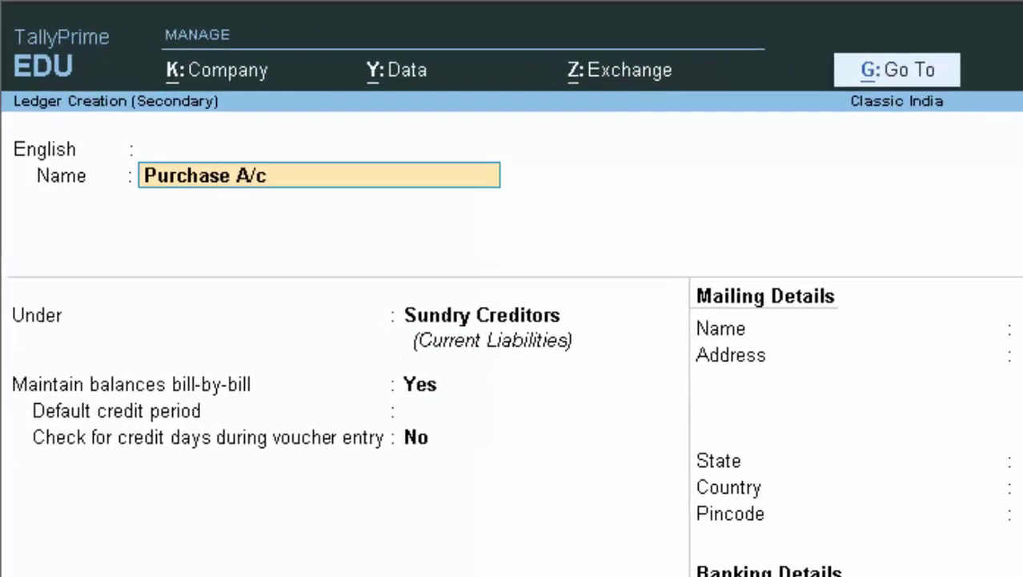
key(Return)
key(Return)
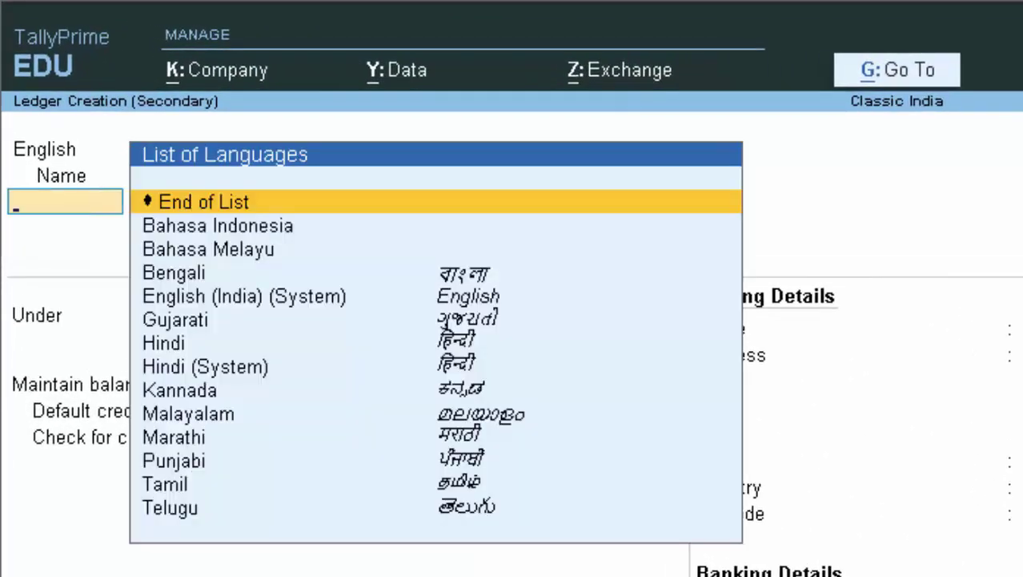
key(Return)
text(p)
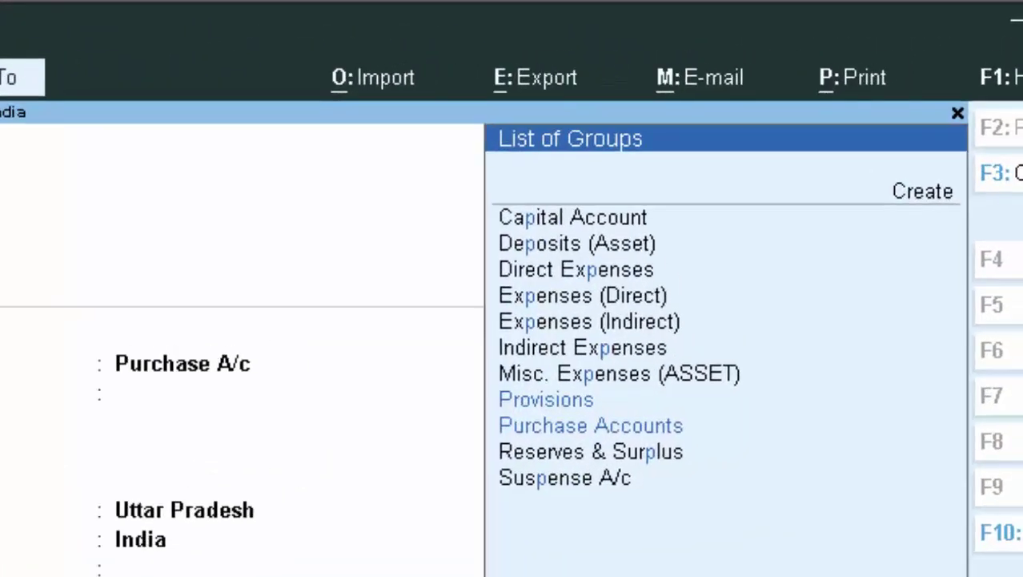
text(u)
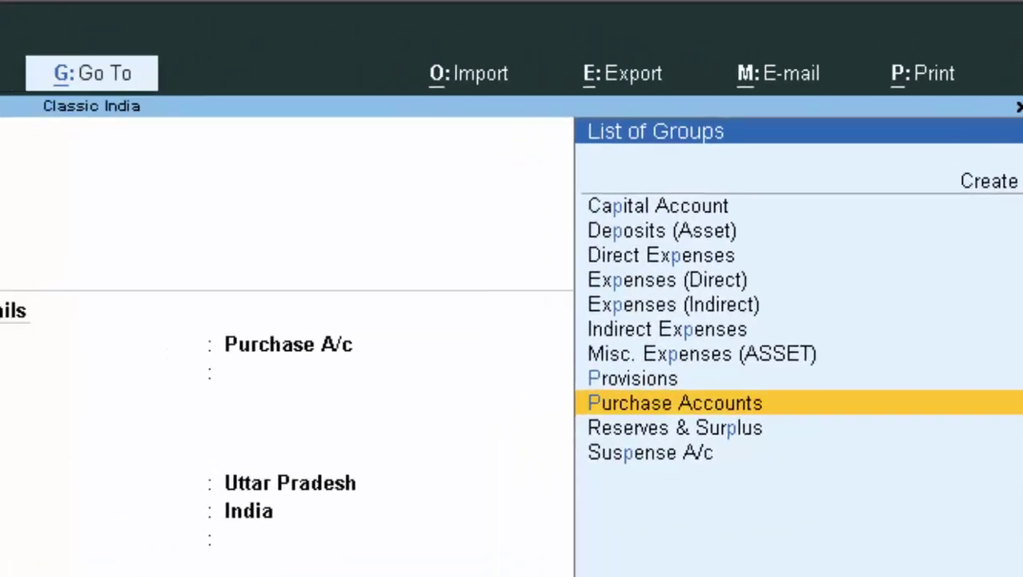
key(Return)
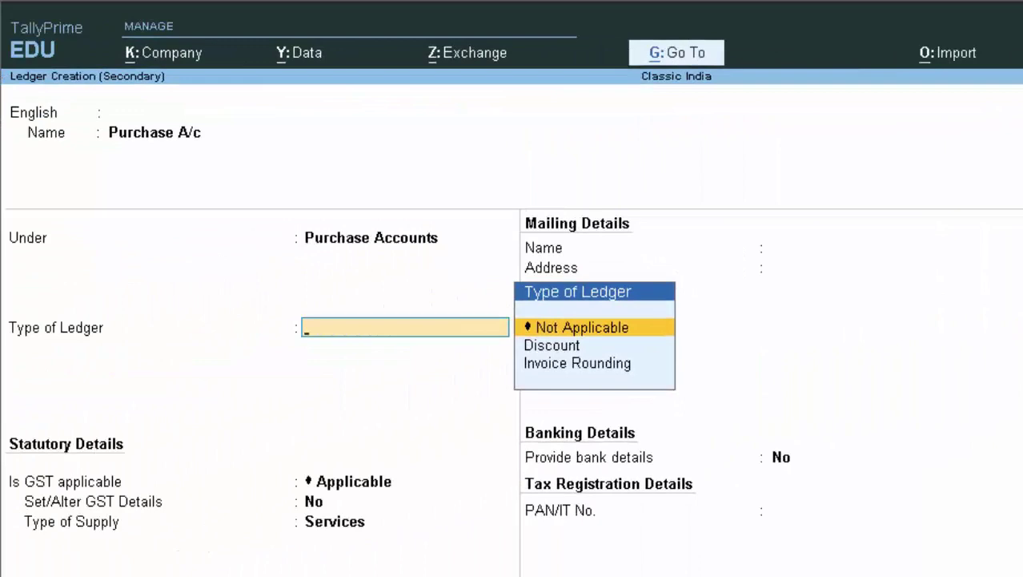
key(Return)
key(Return)
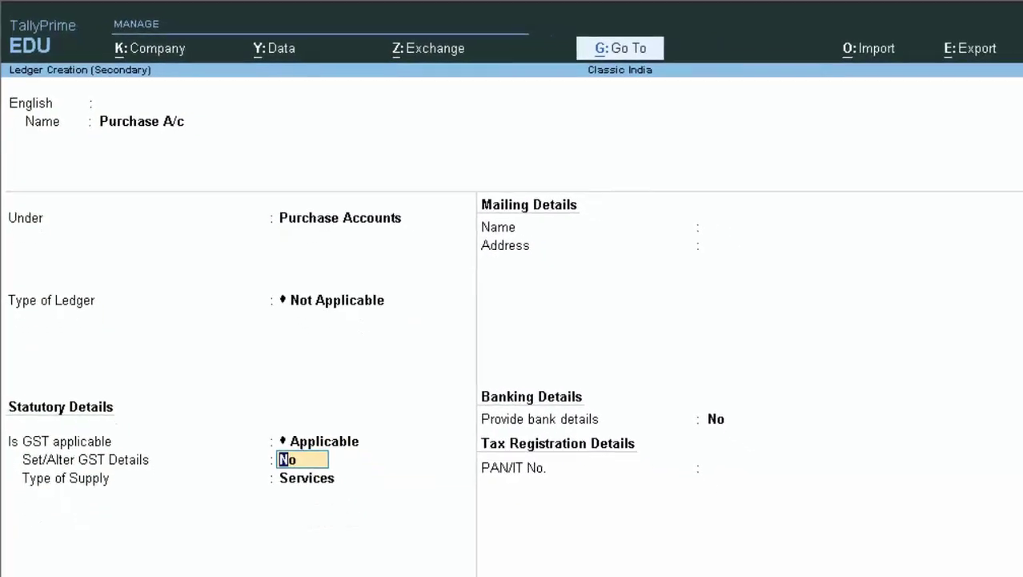
key(Return)
key(Return)
key(Return)
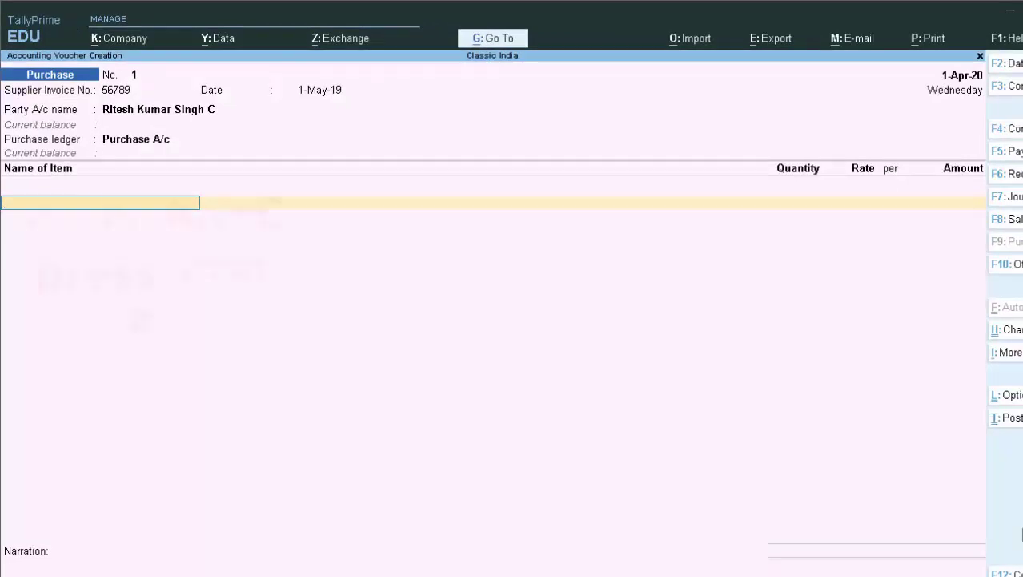
Name a new stock item Typing Book under Primary and begin creating its unit.
key(alt+c)
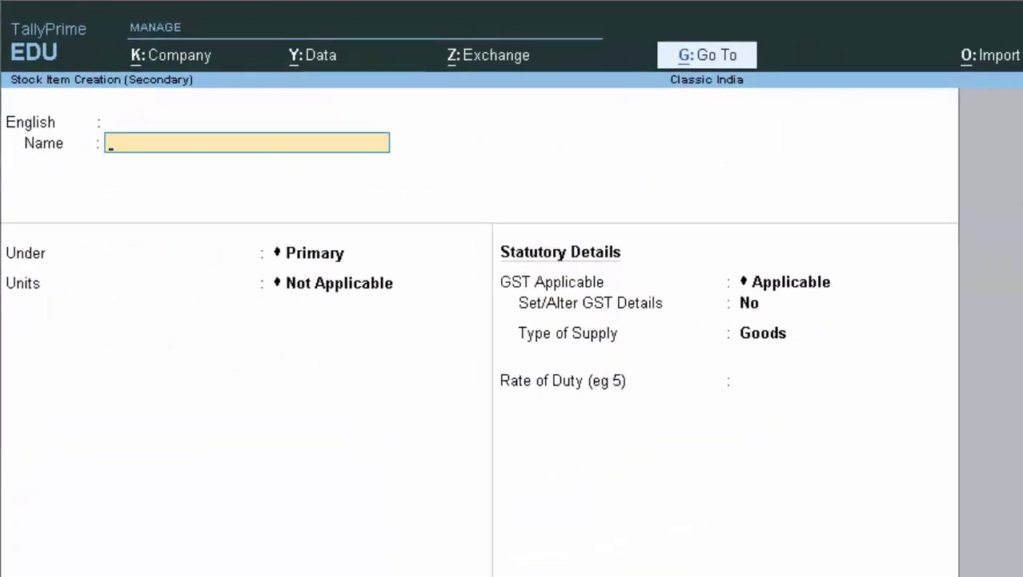
text(Typing Boo)
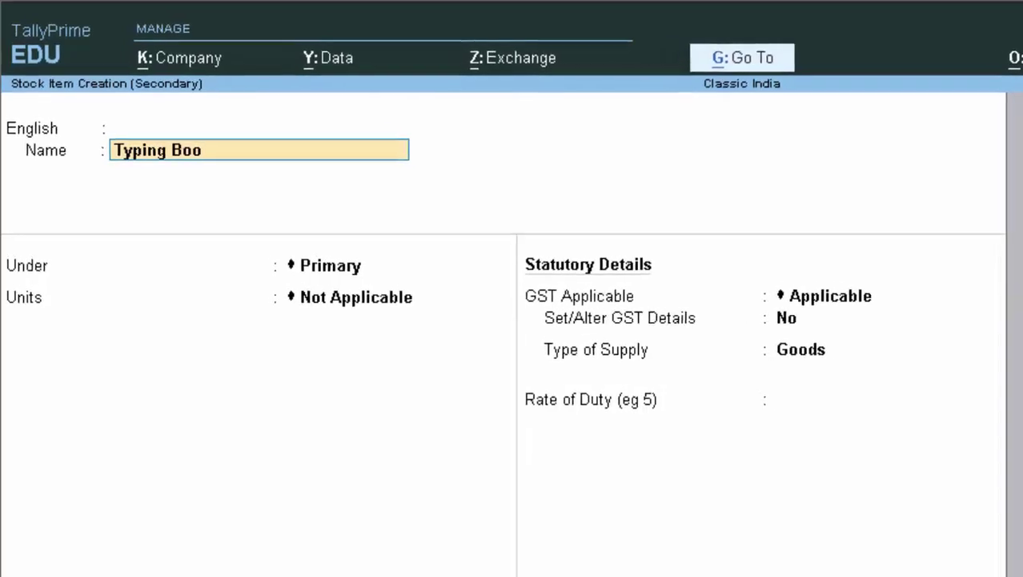
text(k)
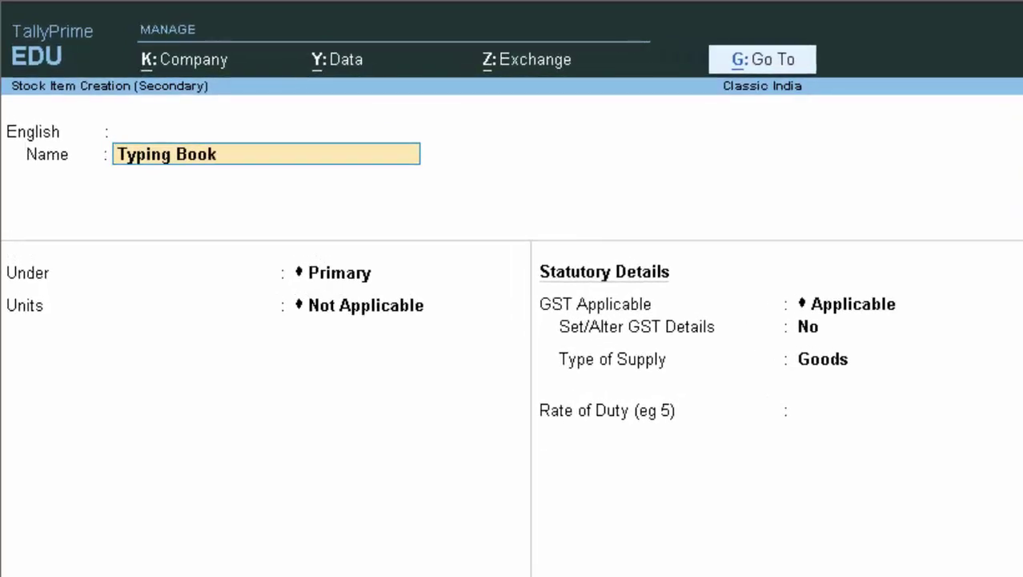
key(Return)
key(Return)
key(Return)
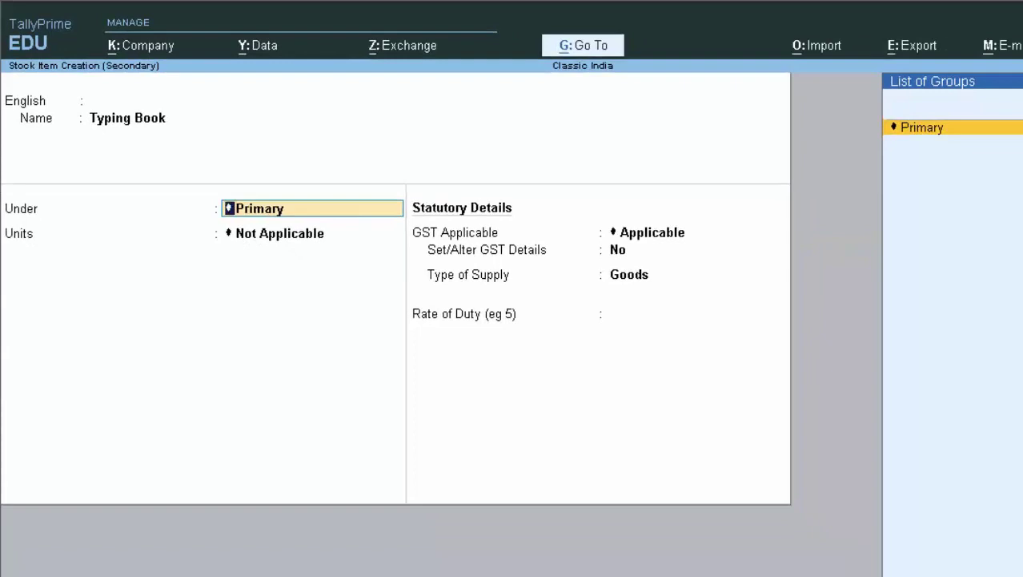
key(Return)
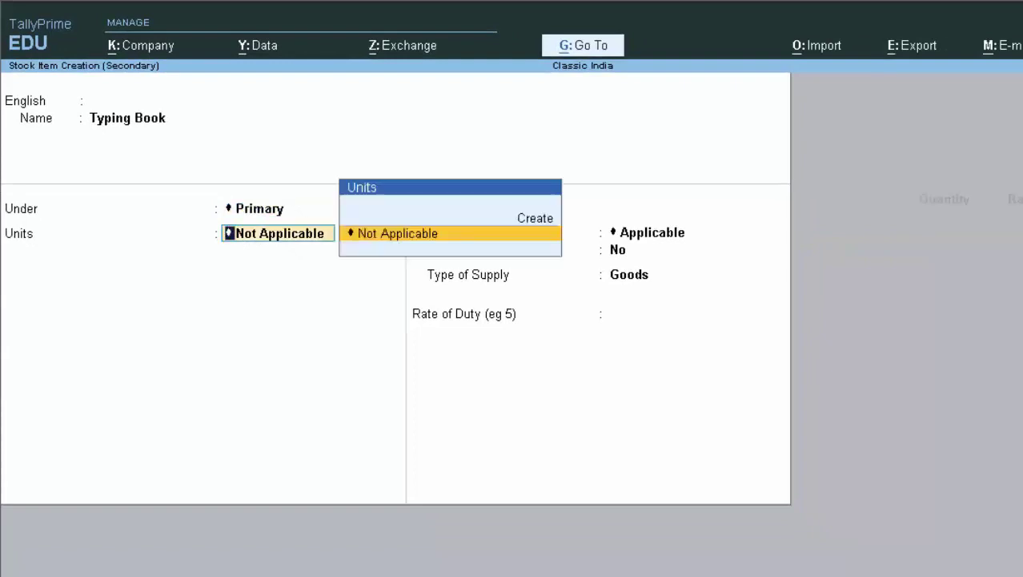
key(alt+c)
Define the unit itm with formal name Books and UQC PCS-PIECES, and save it.
text(itn)
key(BackSpace)
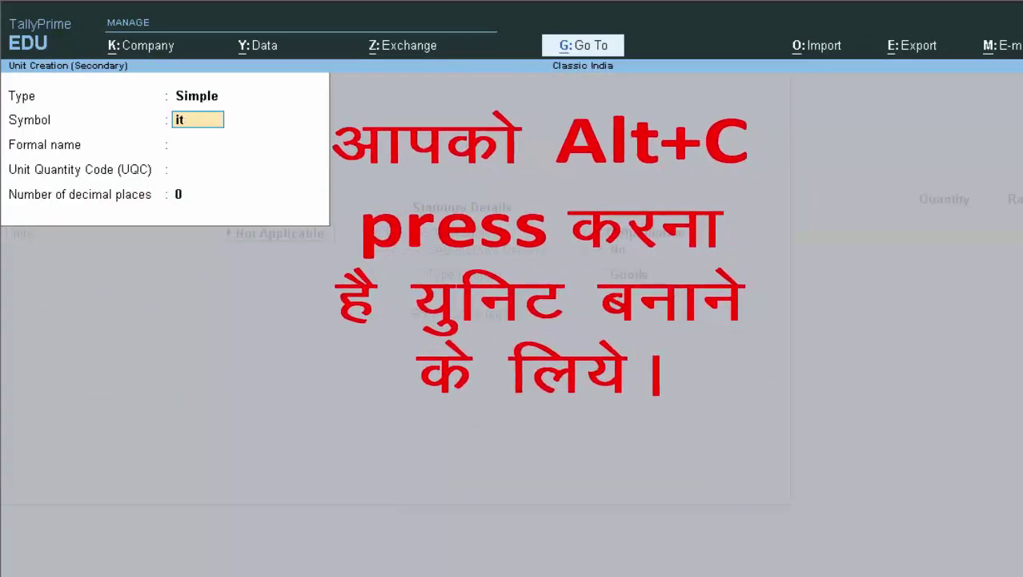
text(m)
key(Return)
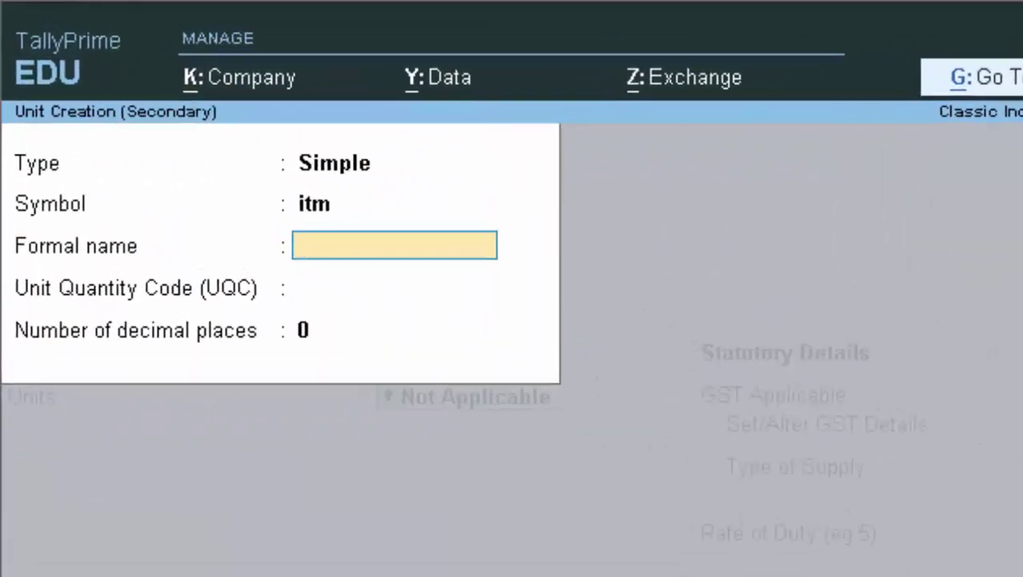
text(Book)
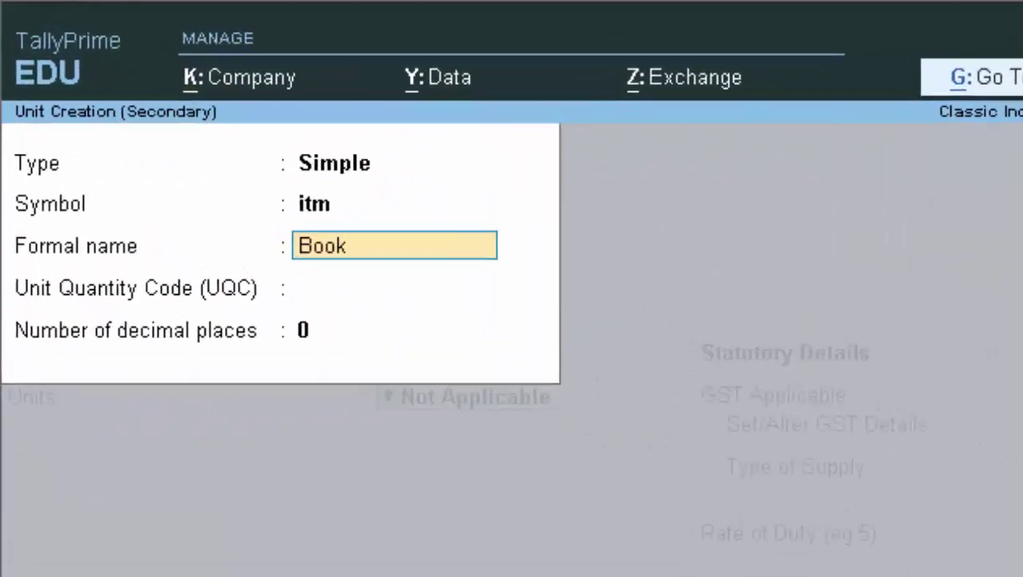
text(s)
key(Return)
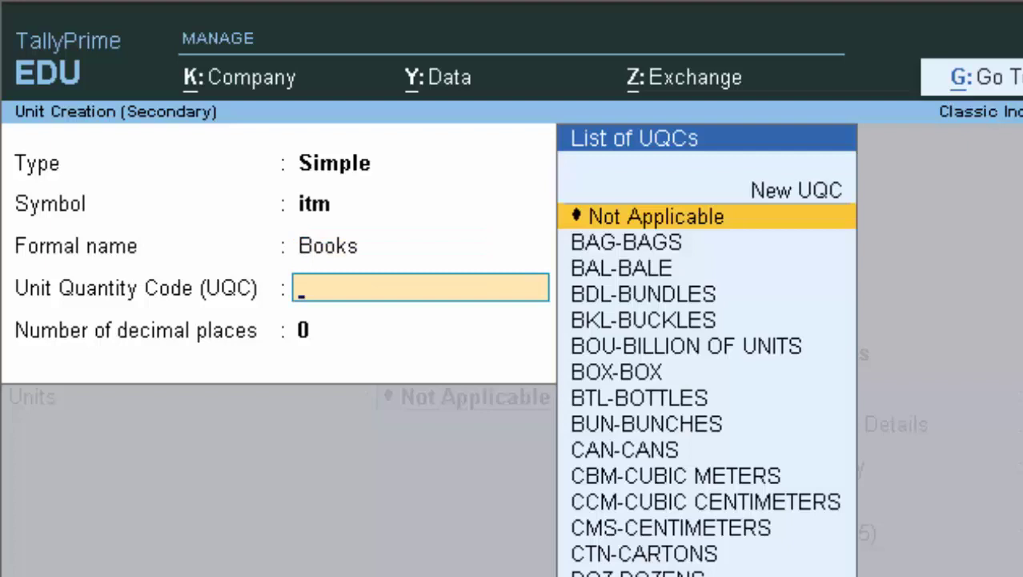
text(p)
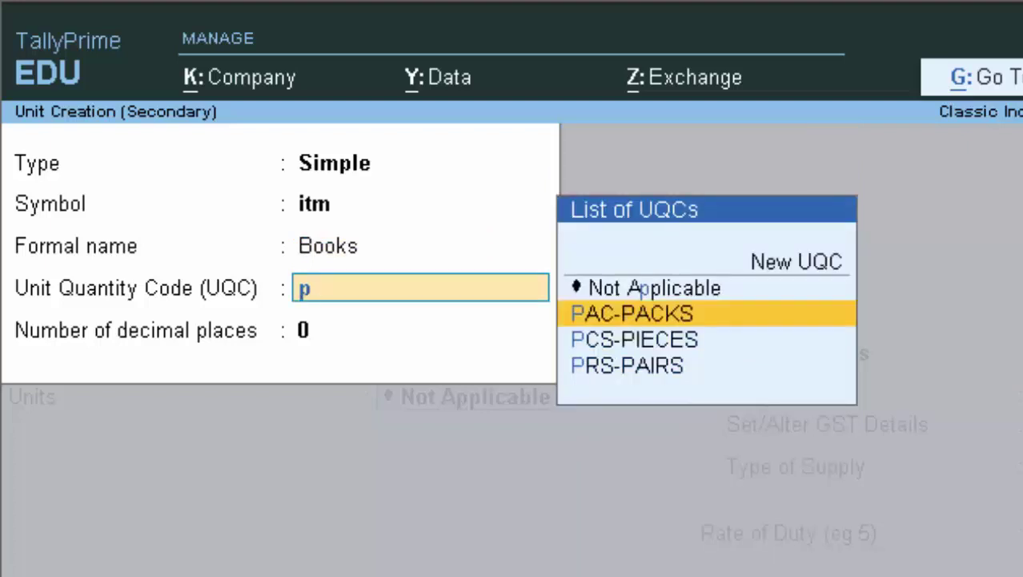
key(Down)
key(Return)
key(Return)
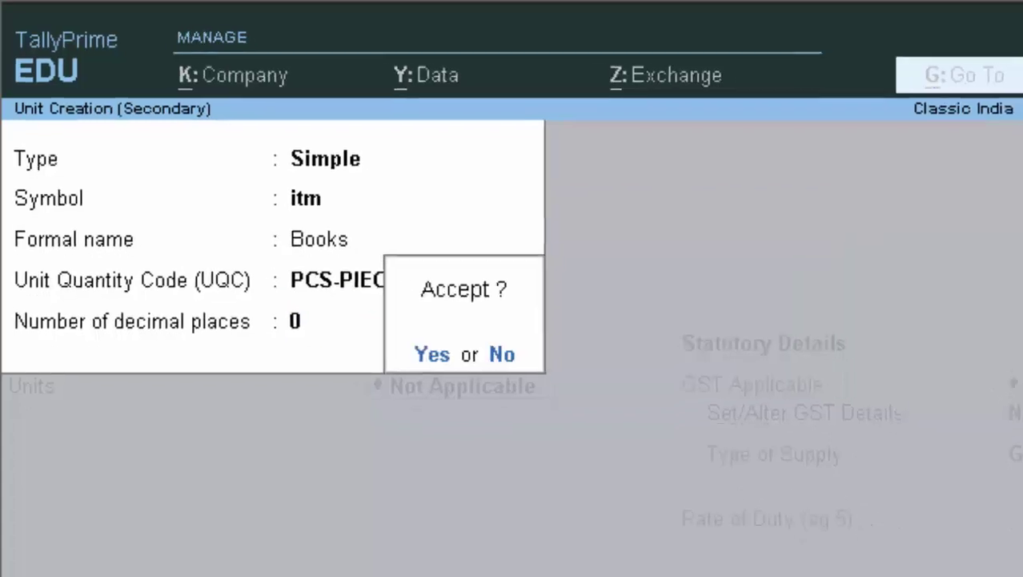
key(Return)
key(Return)
key(Return)
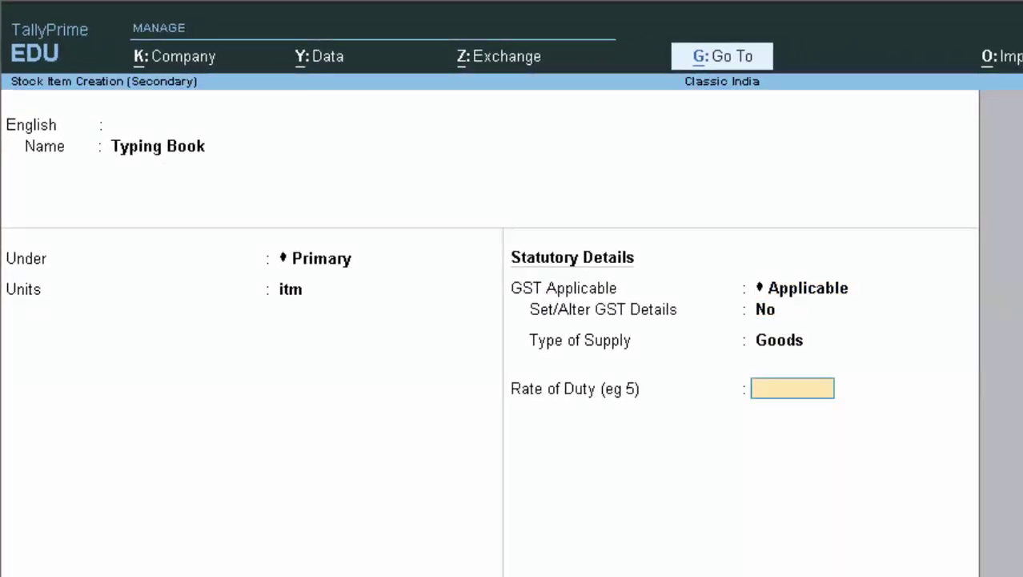
Save Typing Book and enter 60 itm at rate 120, giving an amount of 7,200.00.
key(Return)
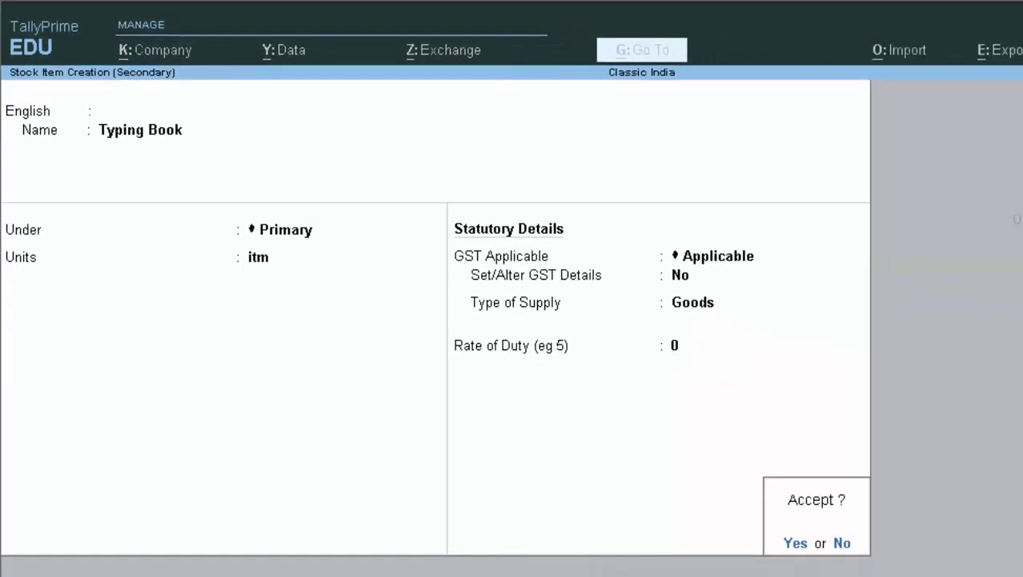
key(Return)
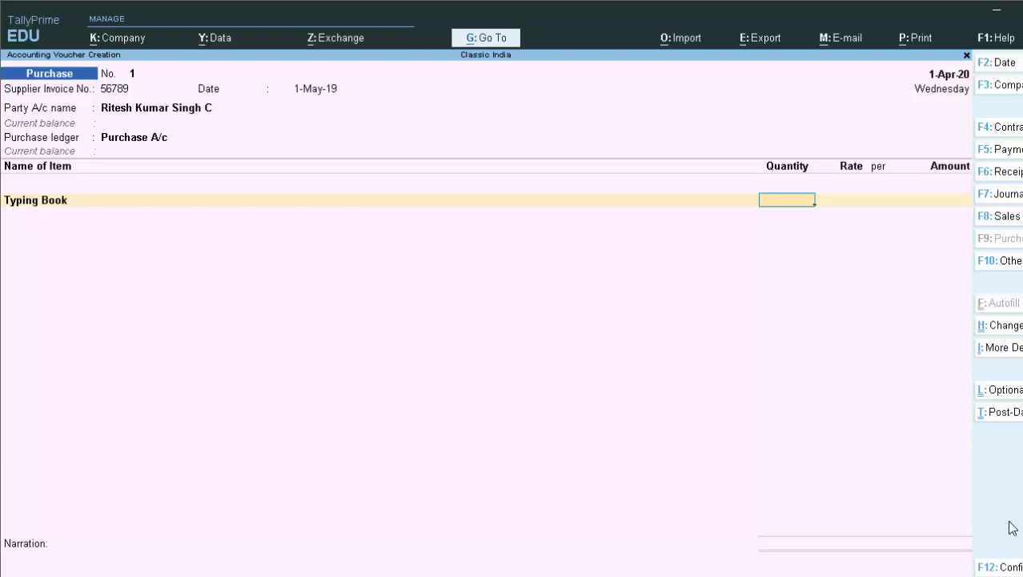
text(60)
key(Return)
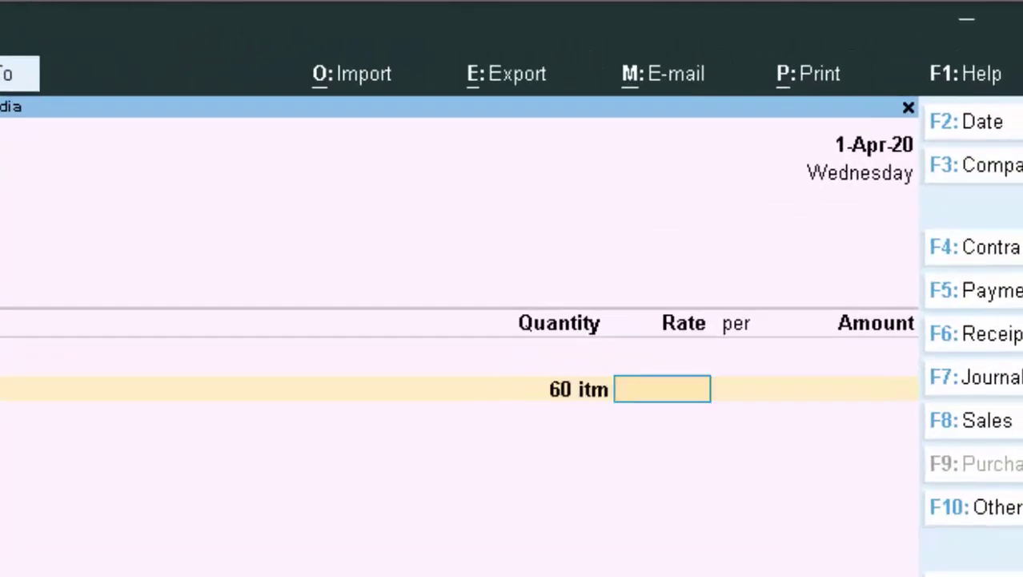
text(120)
key(Return)
key(Return)
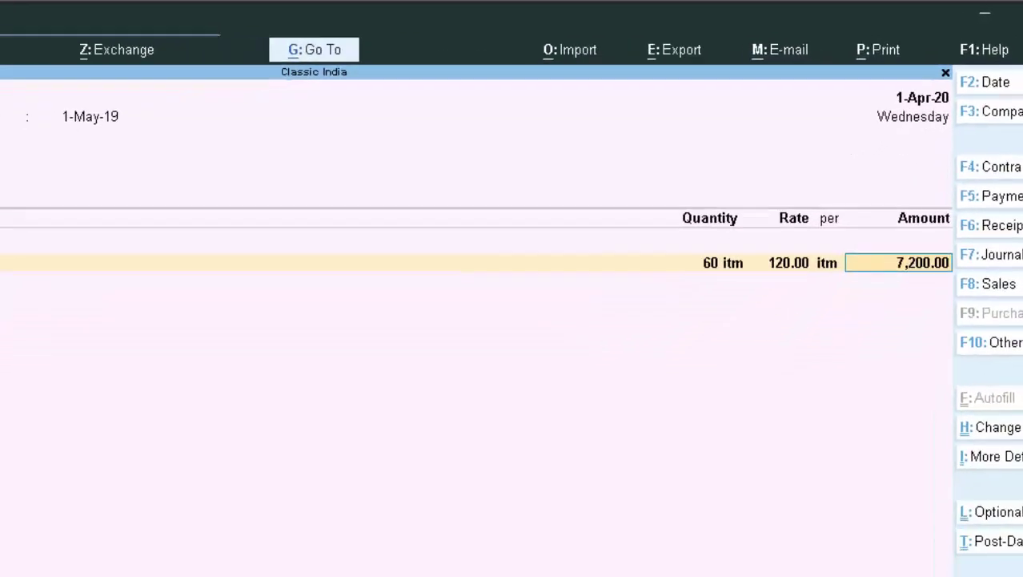
key(Return)
Create stock item Java Script under Primary with unit itm and enable its GST details.
key(alt+c)
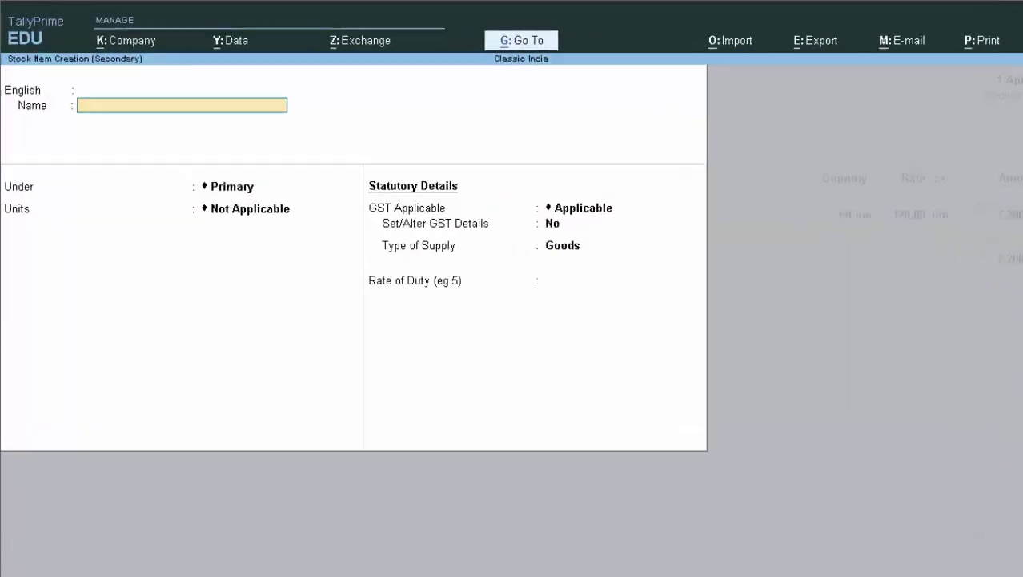
text(Jav)
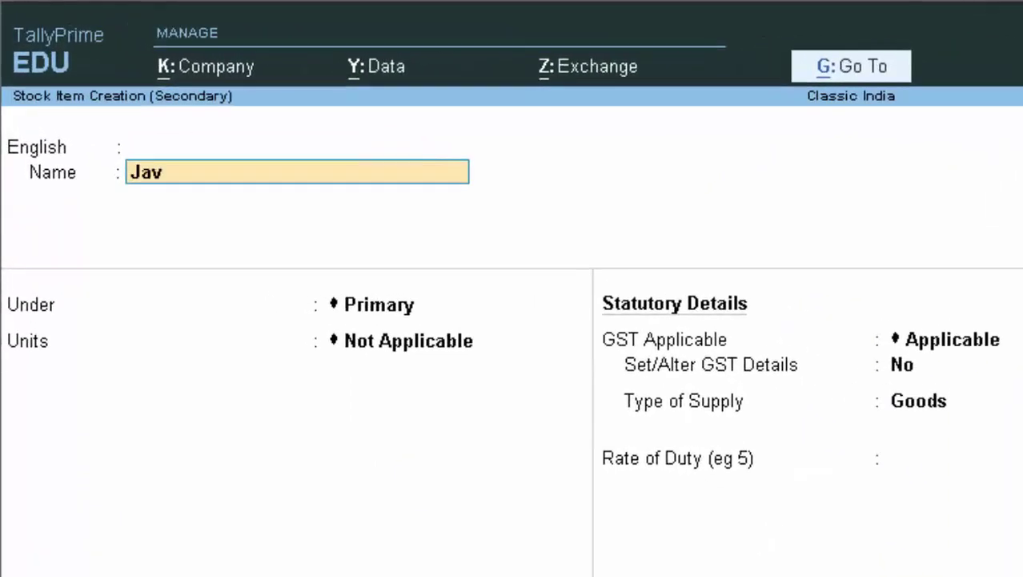
text(a Scri)
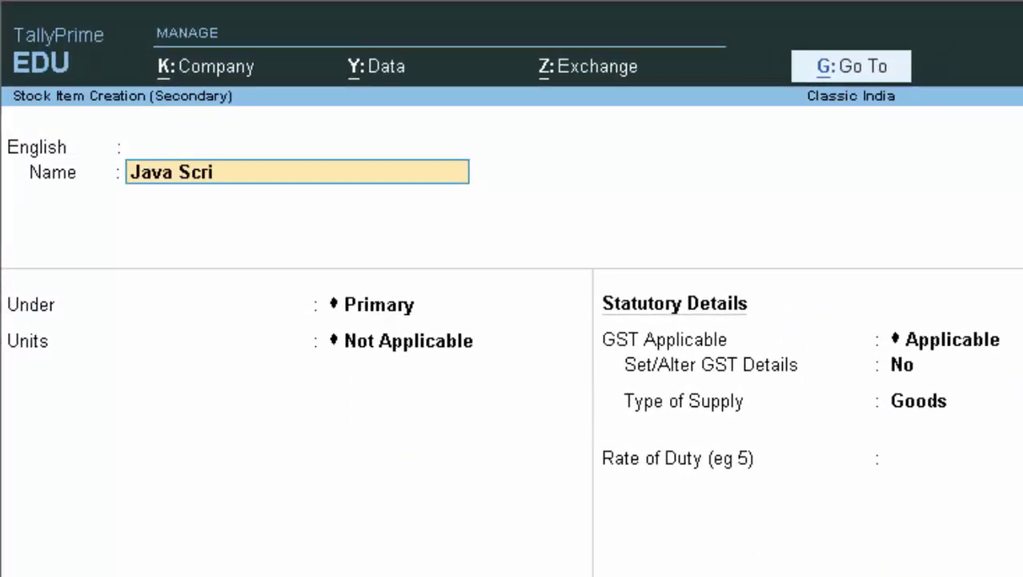
text(pt)
key(Return)
key(Return)
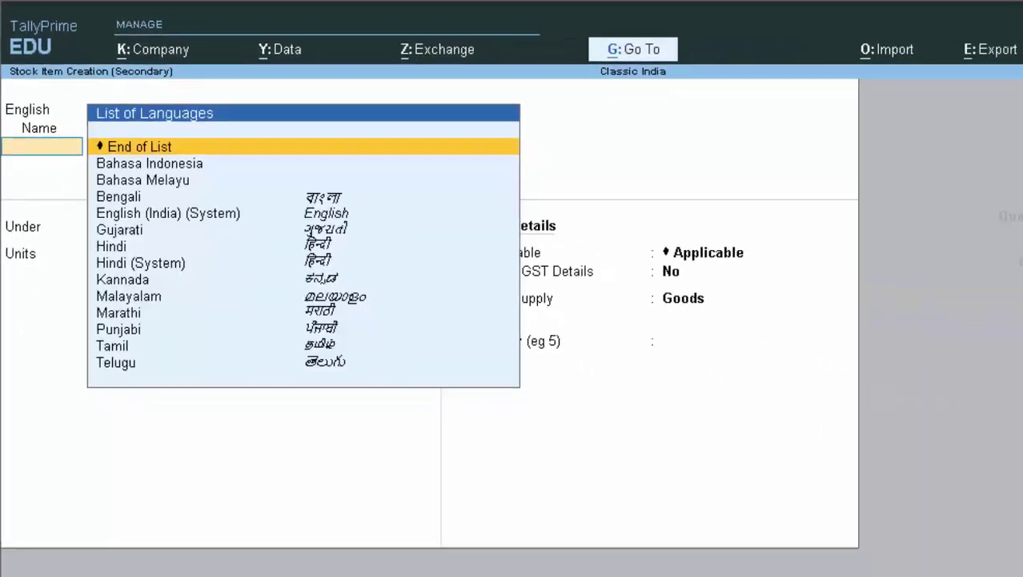
key(Return)
text(Java Script)
key(Return)
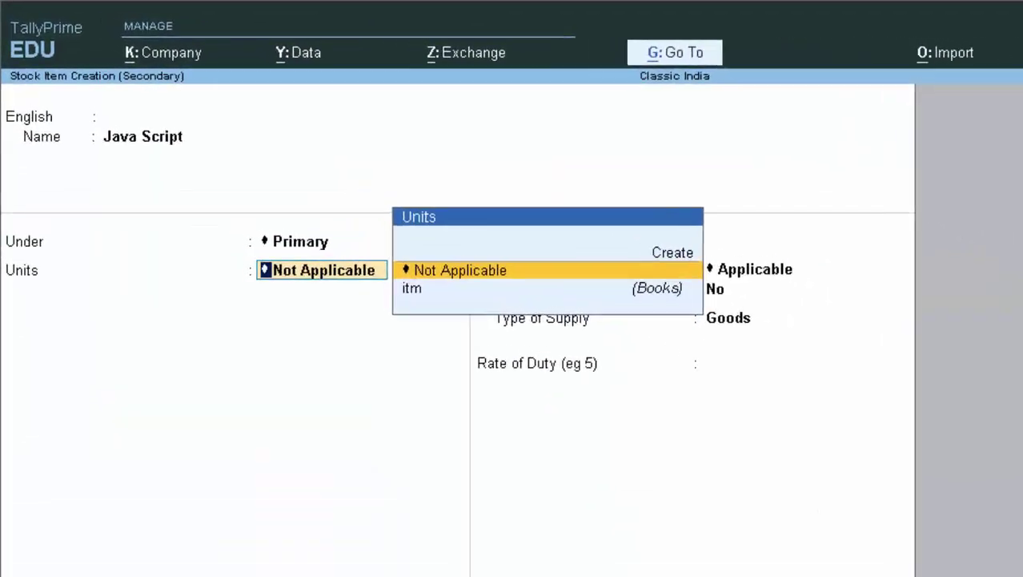
key(Down)
key(Return)
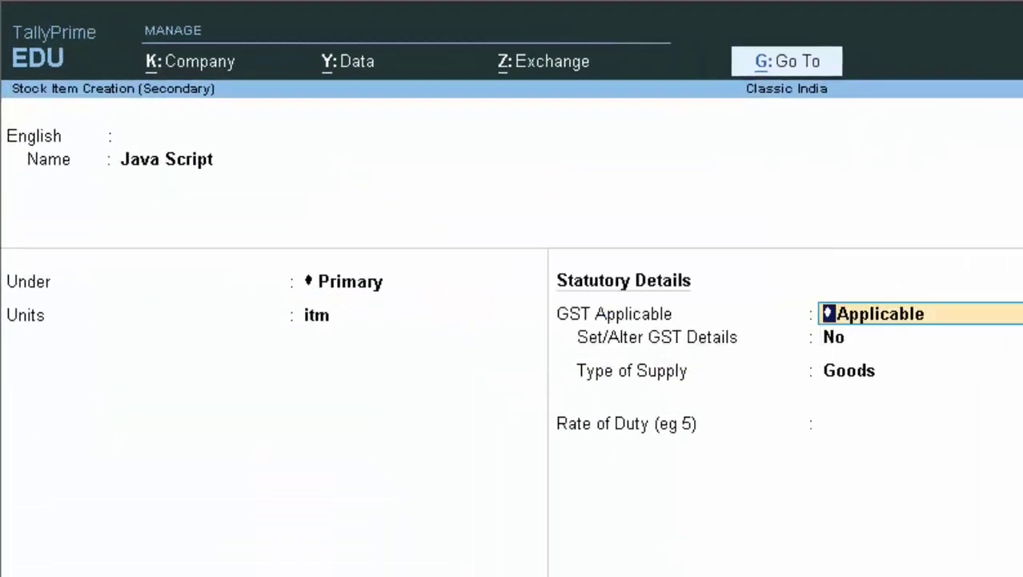
key(Return)
text(y)
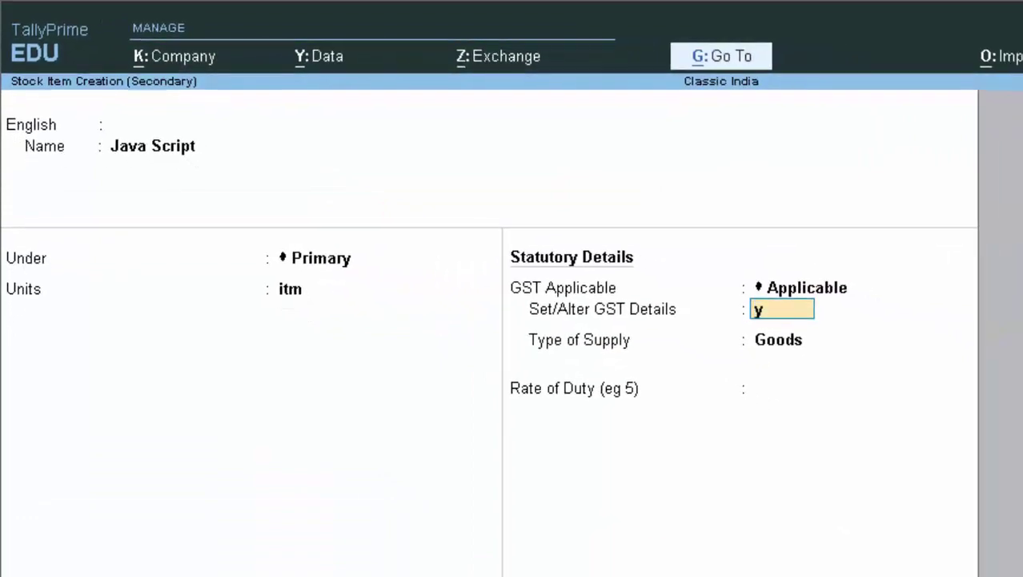
key(Return)
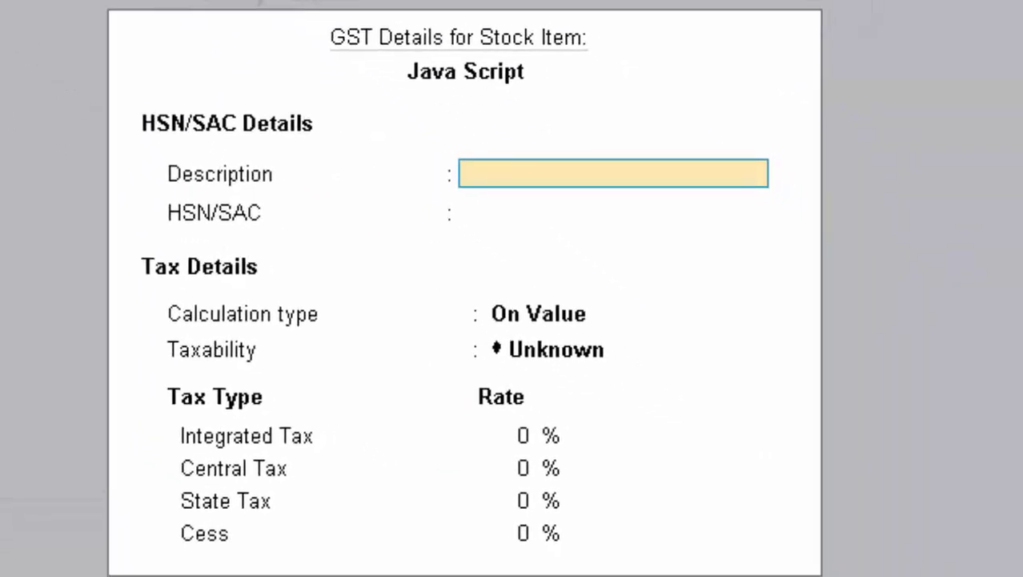
Make Java Script taxable On Value at 5% integrated tax, giving 2.50% central and state.
text(Java)
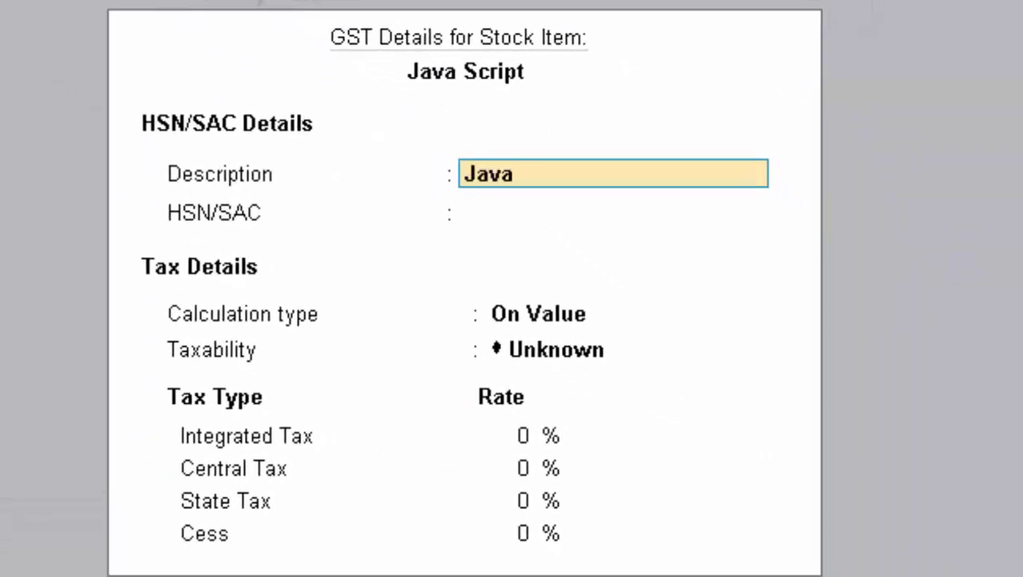
text( Scrip)
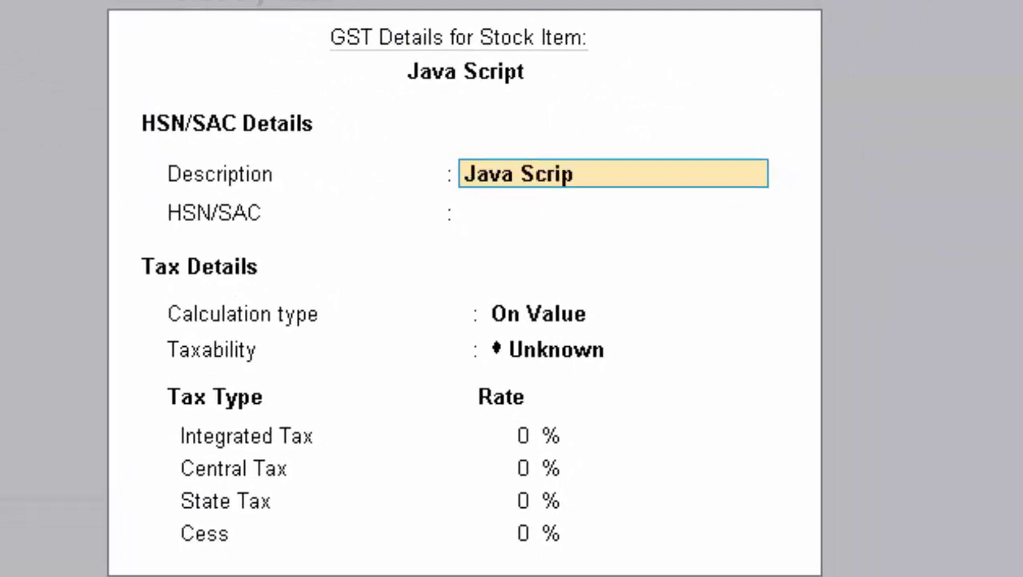
text(t)
key(Return)
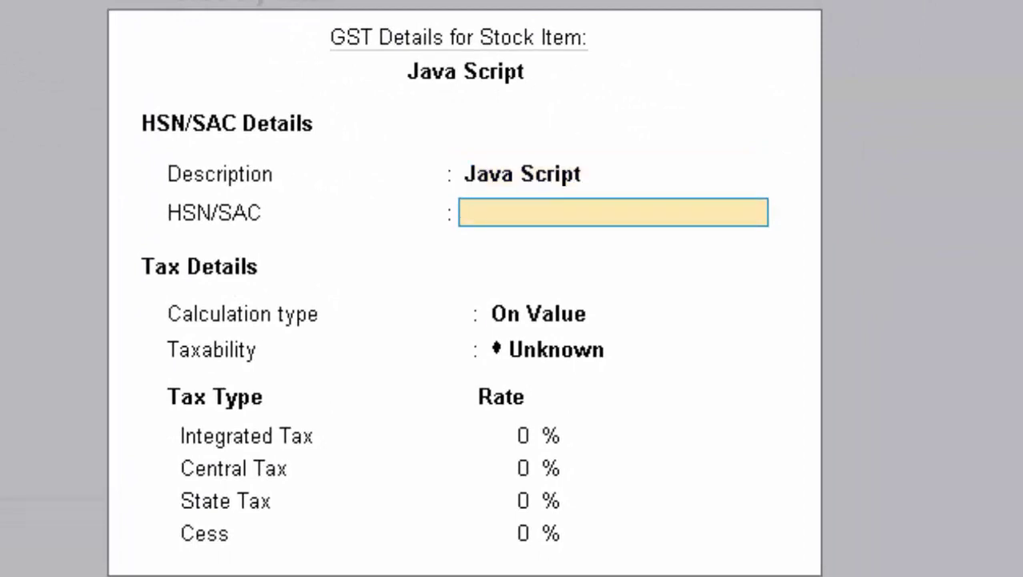
key(Return)
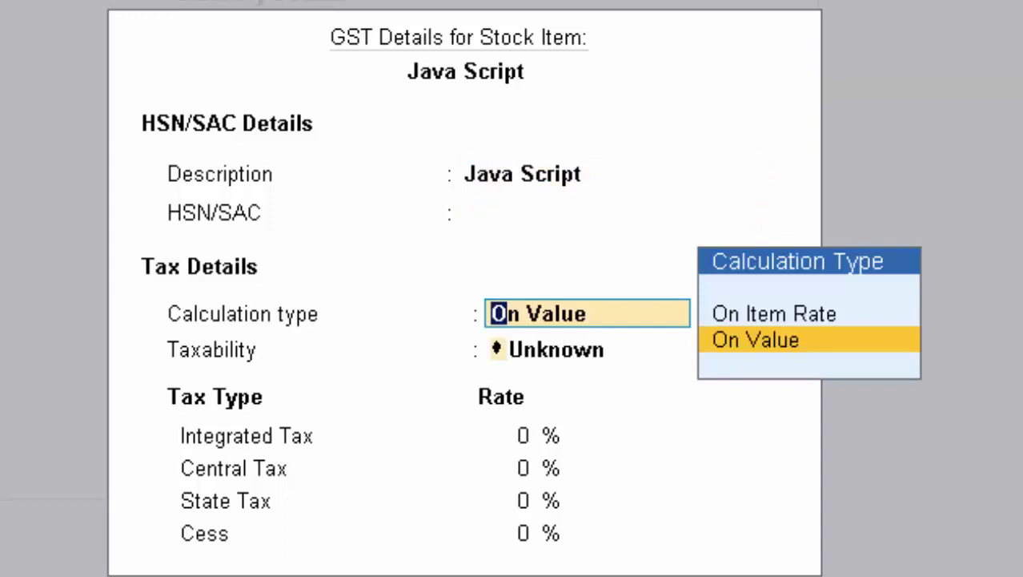
key(Return)
key(Down)
key(Down)
key(Down)
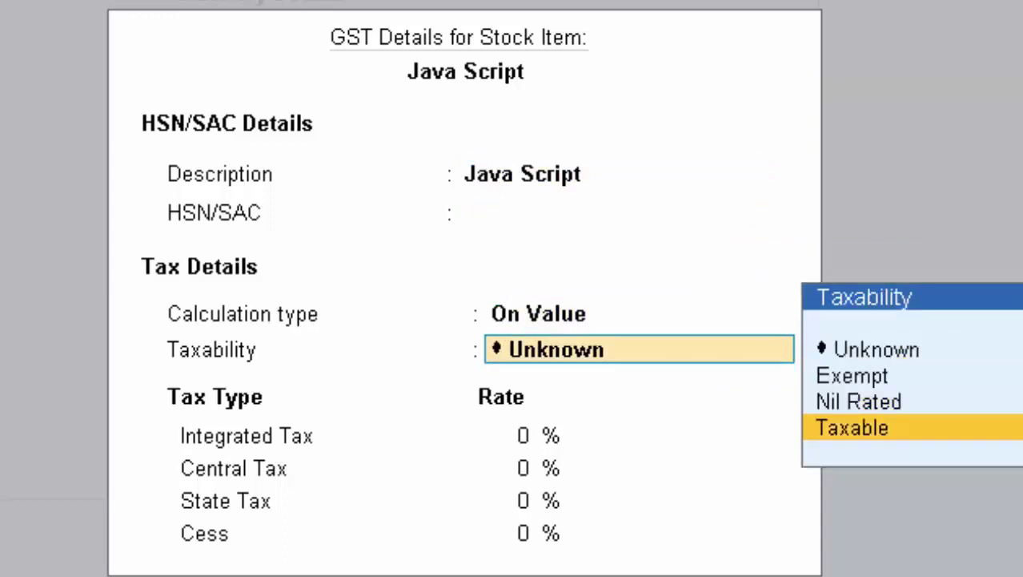
key(Return)
text(5)
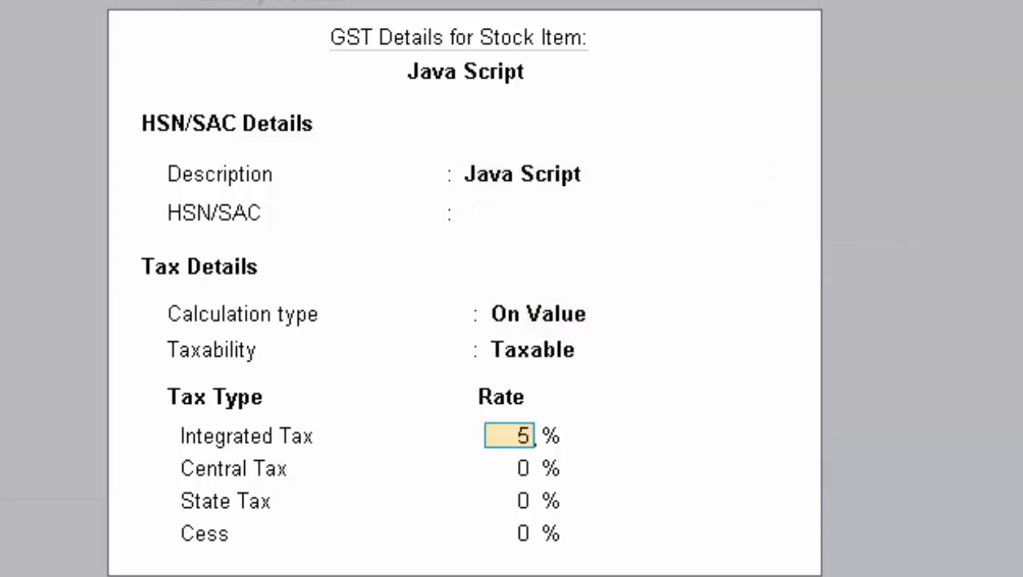
key(Return)
key(Return)
key(Return)
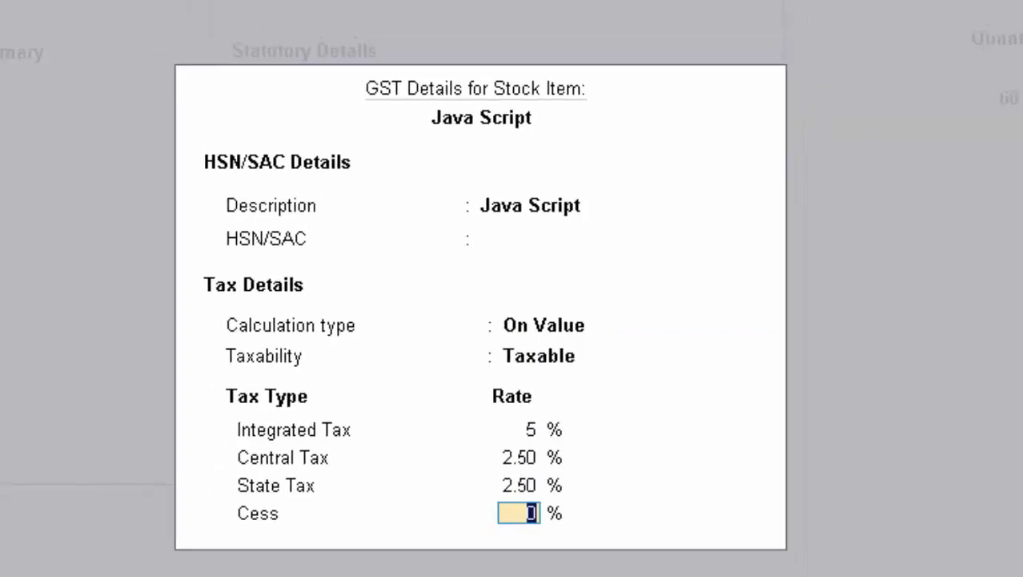
key(Return)
key(Return)
key(Return)
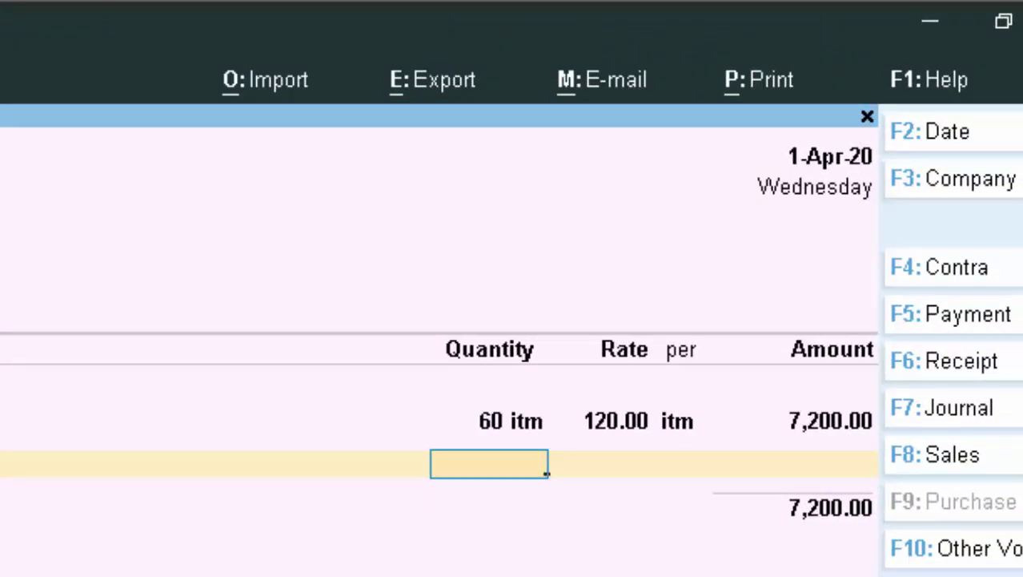
Add 5 itm of Java Script at 670.00 (3,350.00) to the purchase voucher.
text(5)
key(Return)
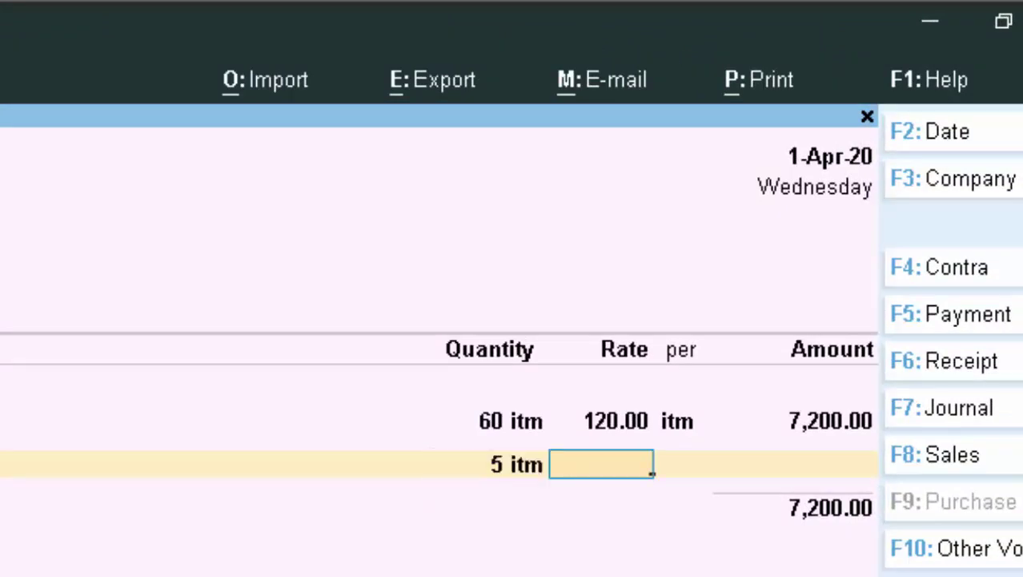
text(670)
key(Return)
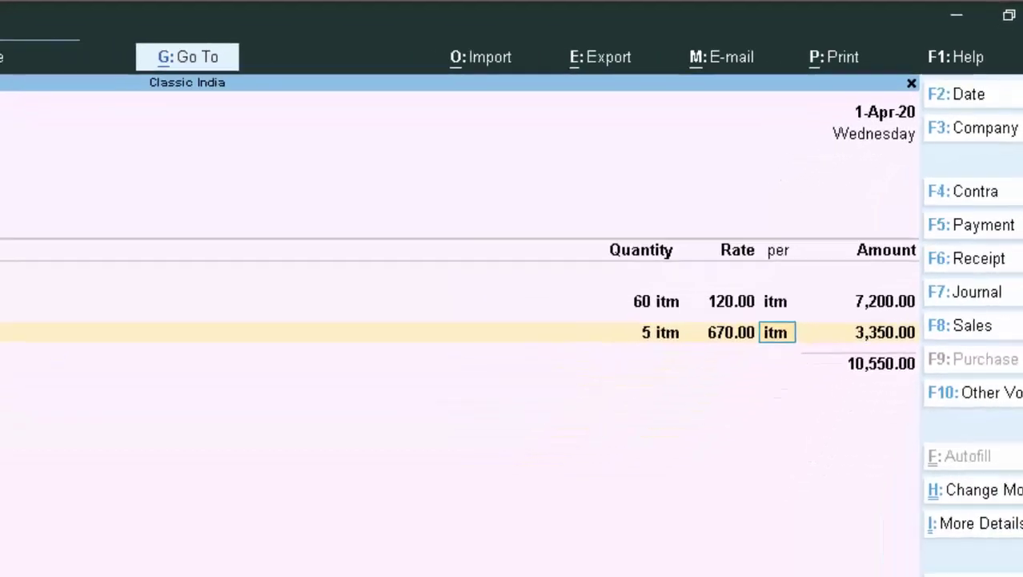
key(Return)
key(Return)
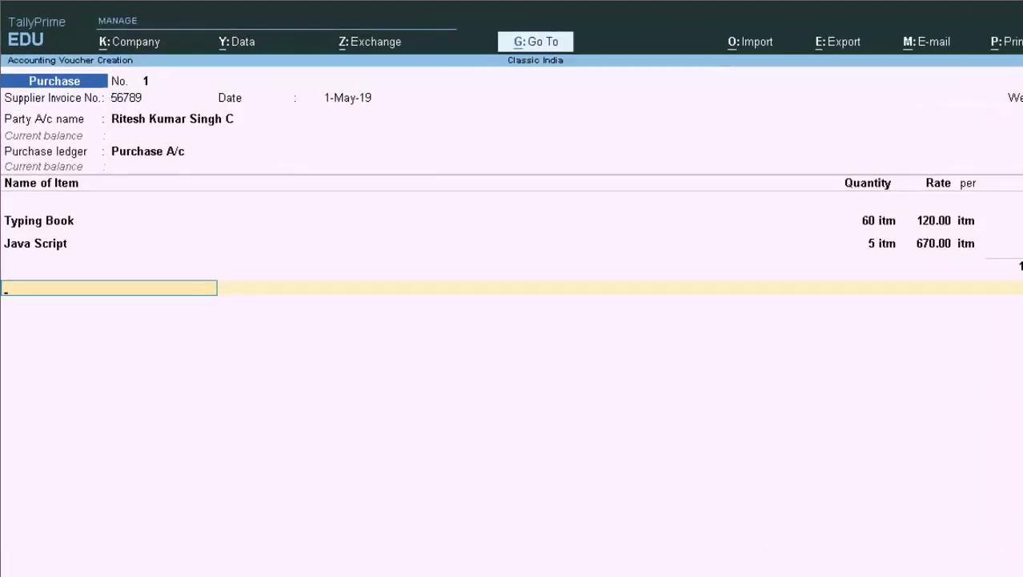
key(alt+c)
Name the new ledger Cgst and place it under Duties & Taxes.
text(Cgs)
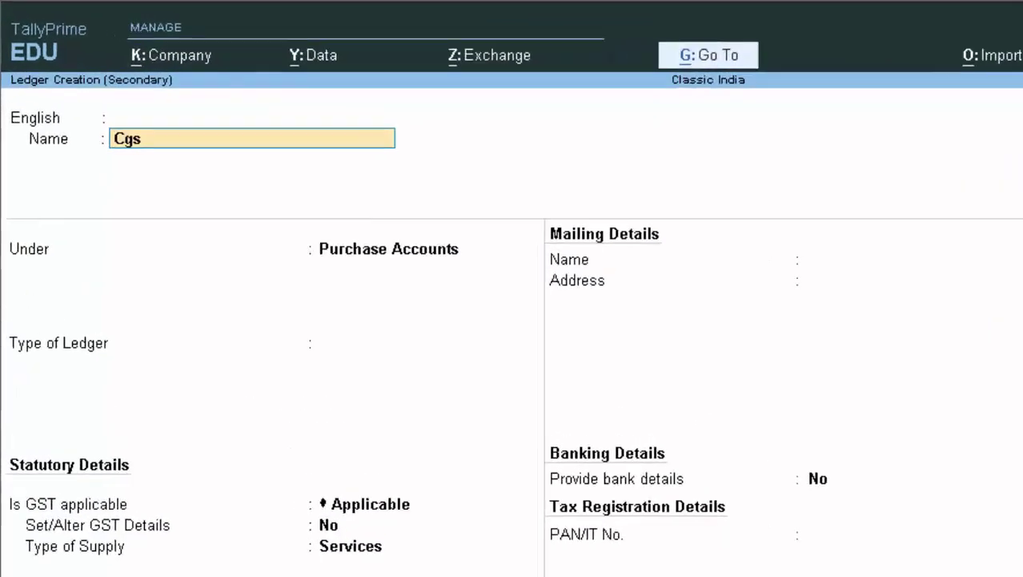
text(t)
key(Return)
key(Return)
key(Return)
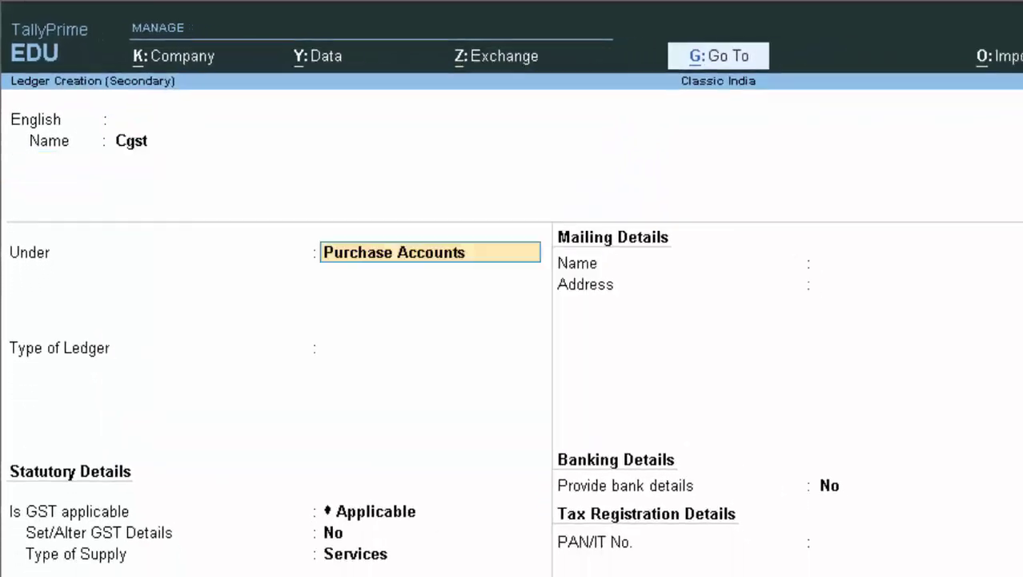
text(D)
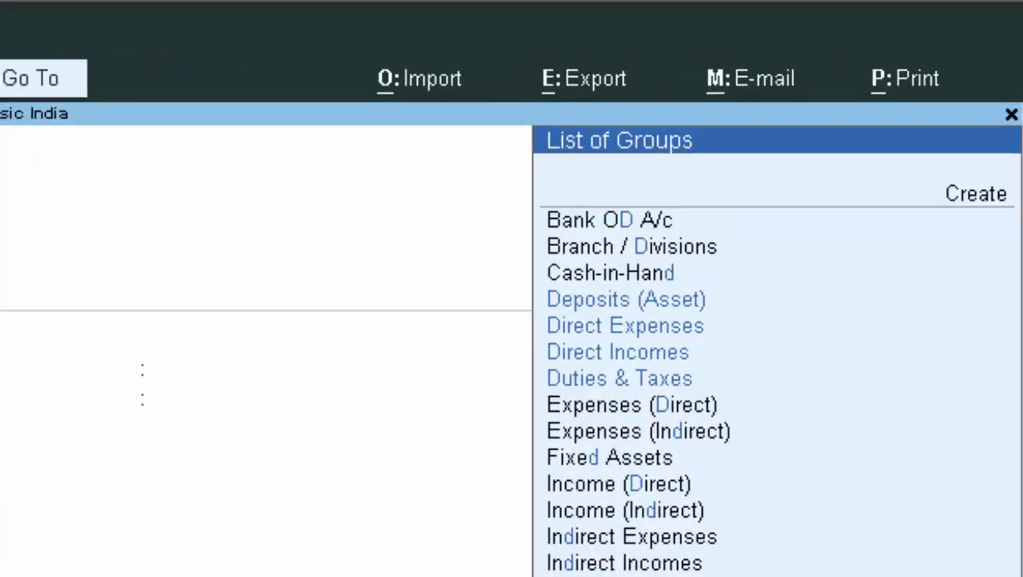
key(Down)
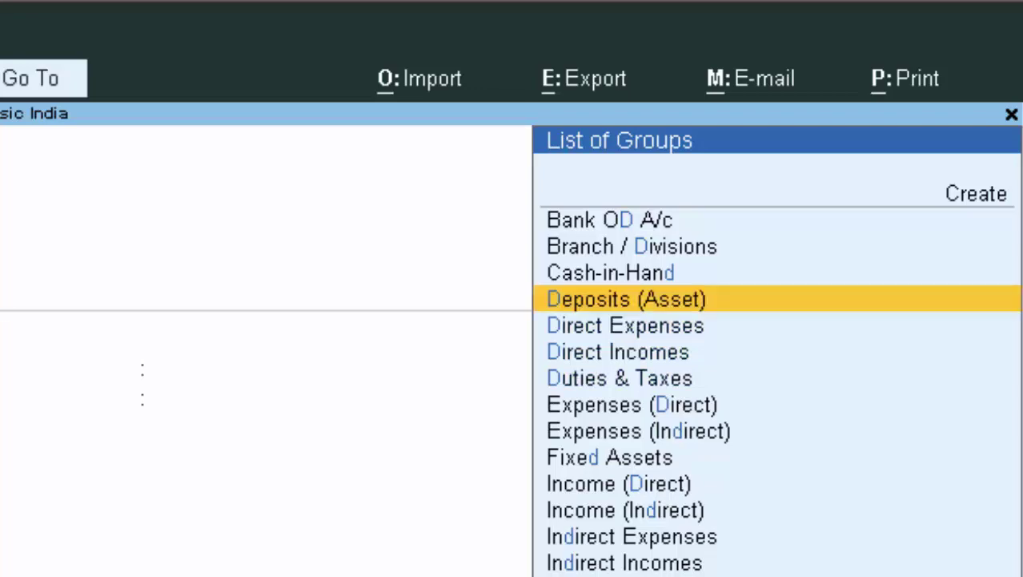
key(Down)
key(Down)
key(Down)
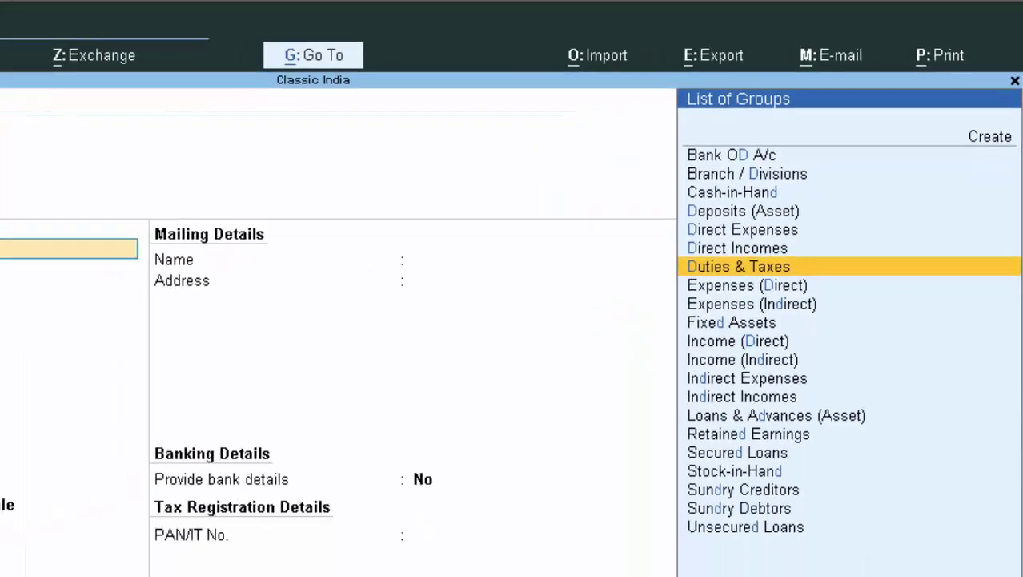
key(Return)
Make Cgst a GST Central Tax with Normal Rounding limit 2, and enter it at 1,092.00.
key(Up)
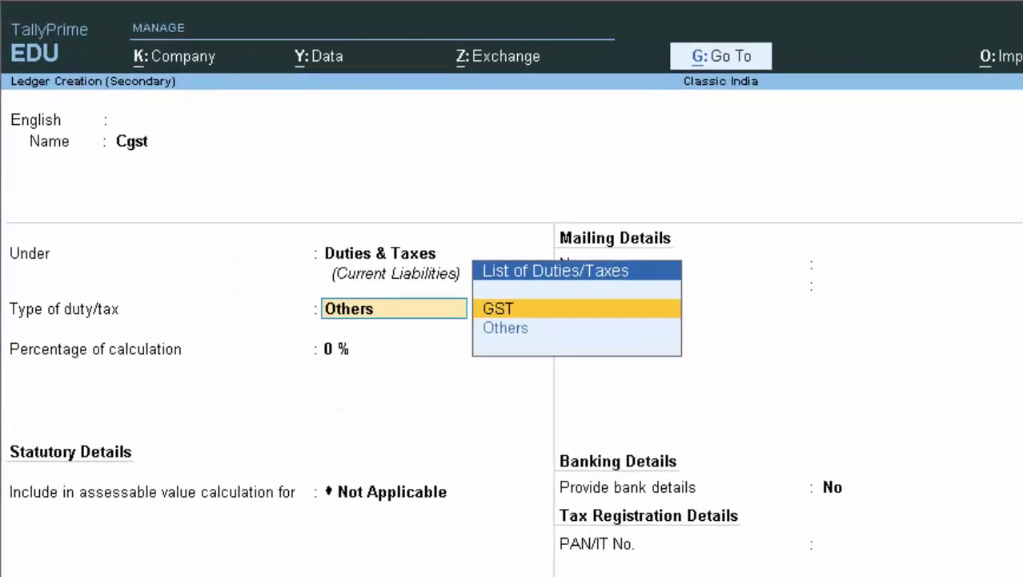
key(Return)
key(Return)
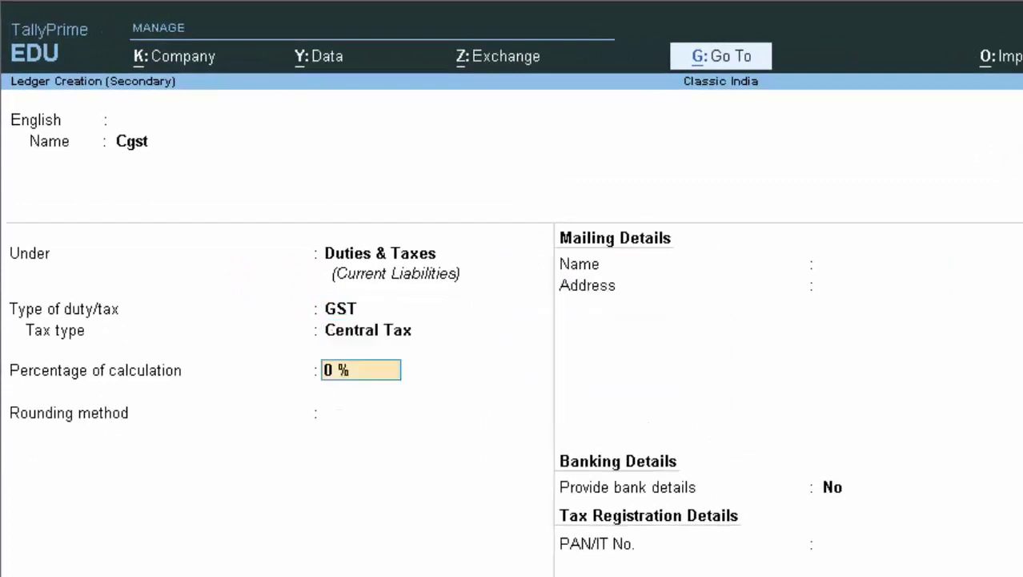
key(Return)
key(Down)
key(Down)
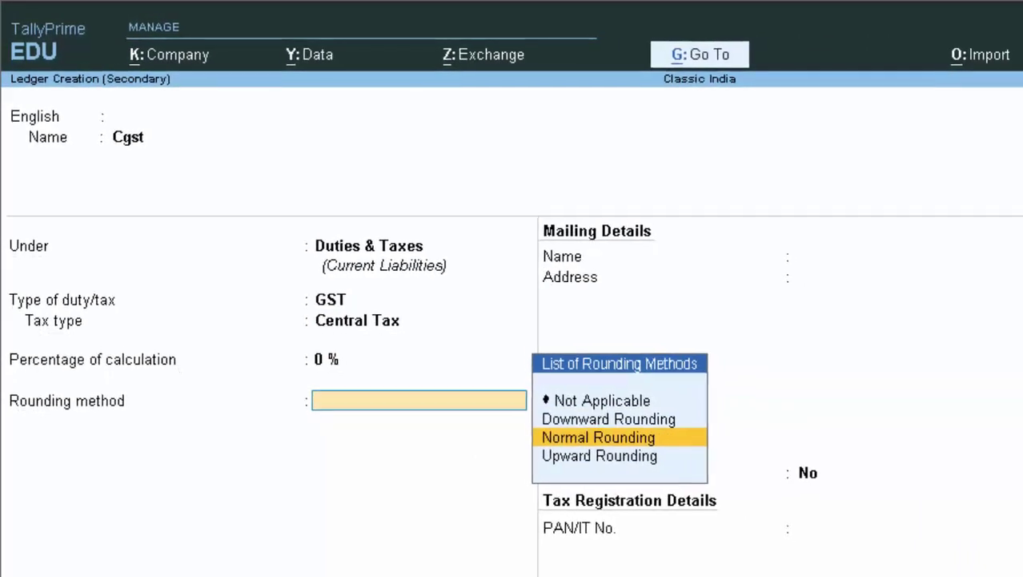
key(Return)
text(2)
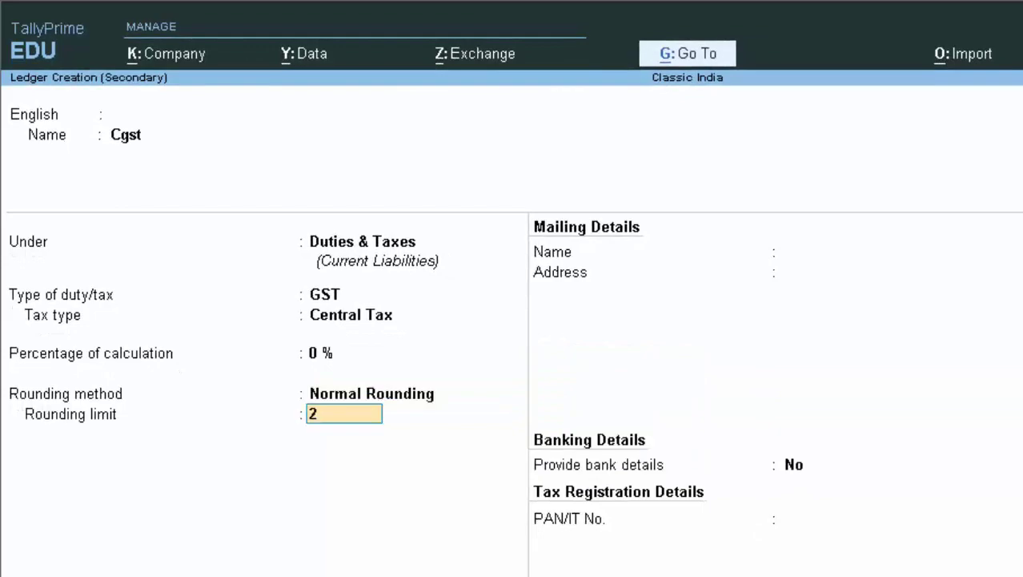
key(Return)
key(Return)
key(Return)
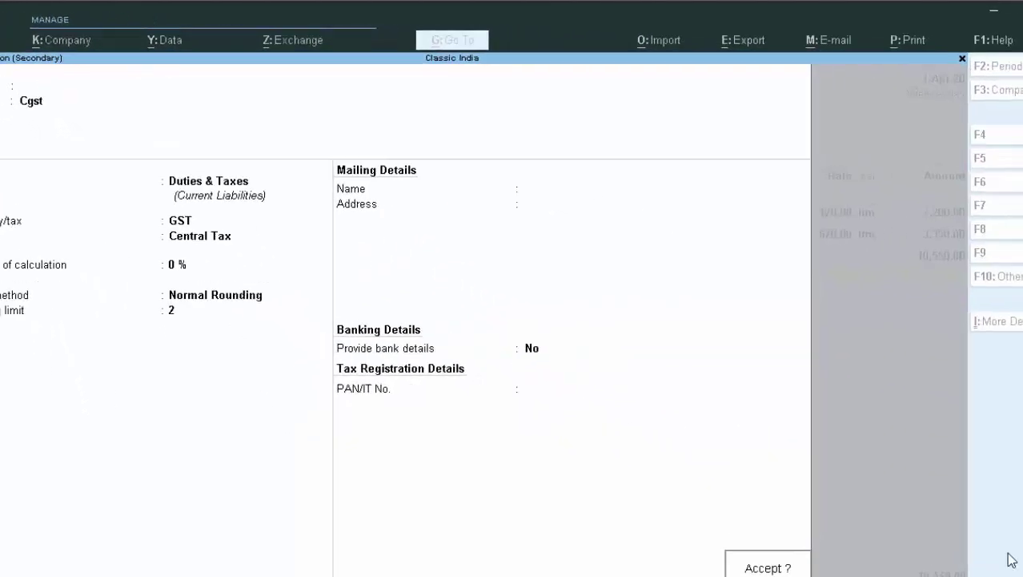
key(Return)
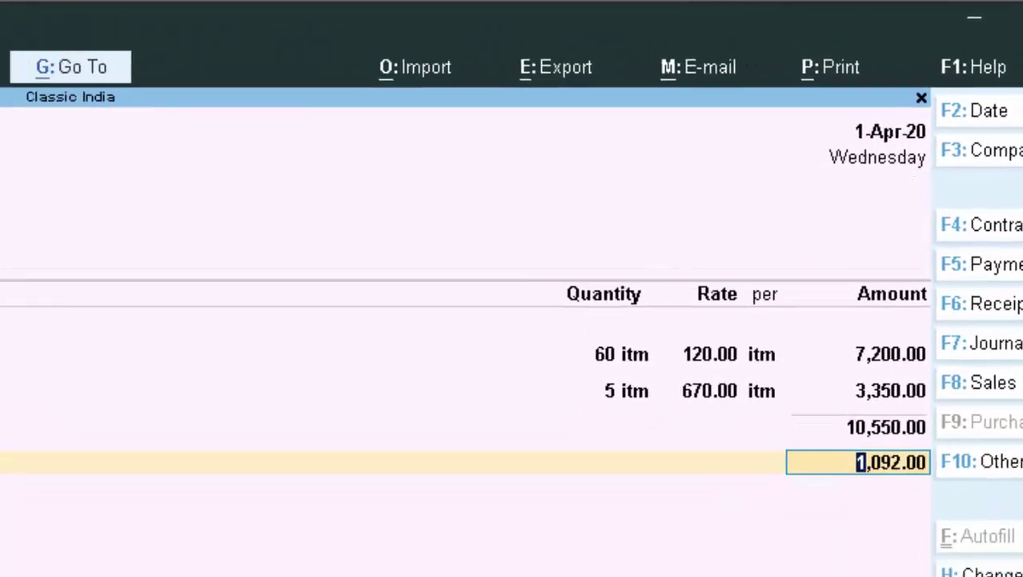
key(Return)
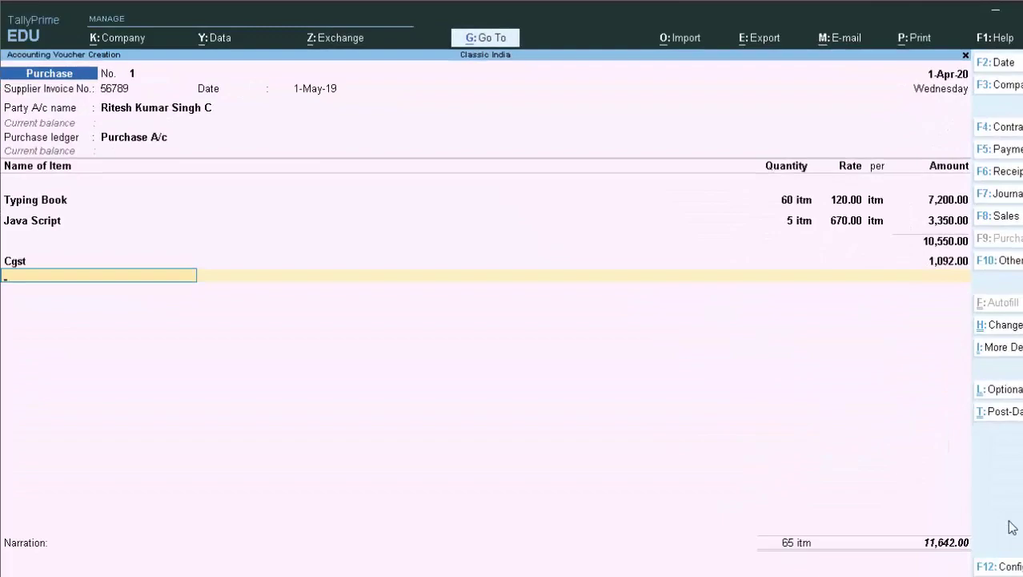
Create an Sgst ledger under Duties & Taxes from the voucher.
text(S)
key(alt+c)
text(gs)
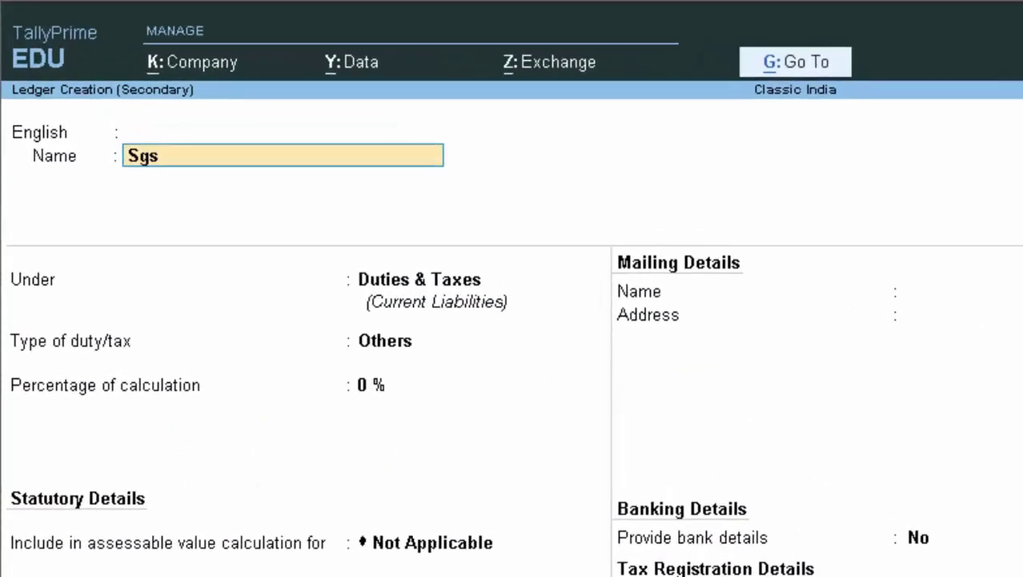
text(t)
key(Return)
key(Return)
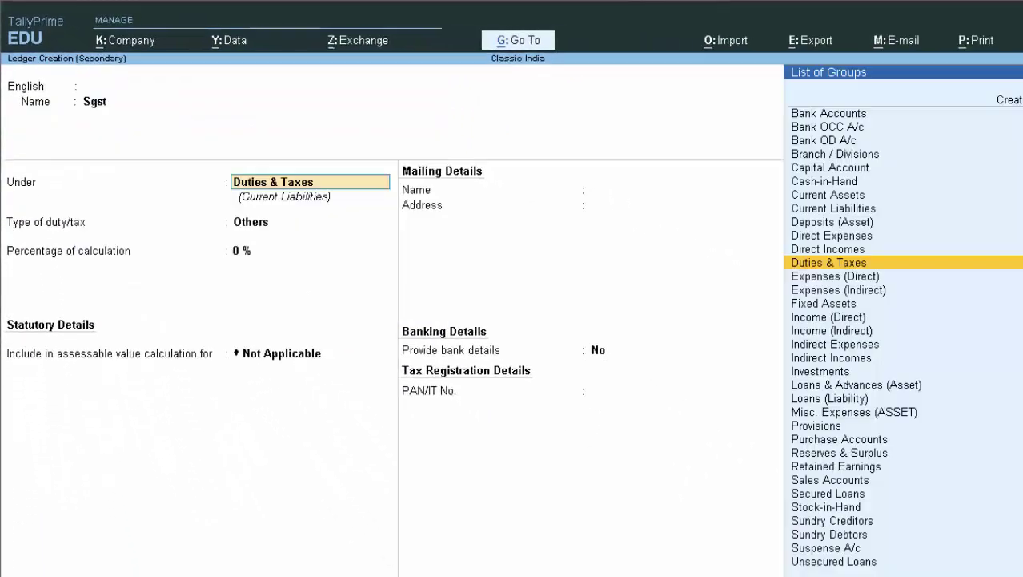
key(Return)
key(Up)
Set Sgst as GST State Tax with Normal Rounding limit 2, then save the 12,734.00 voucher.
key(Return)
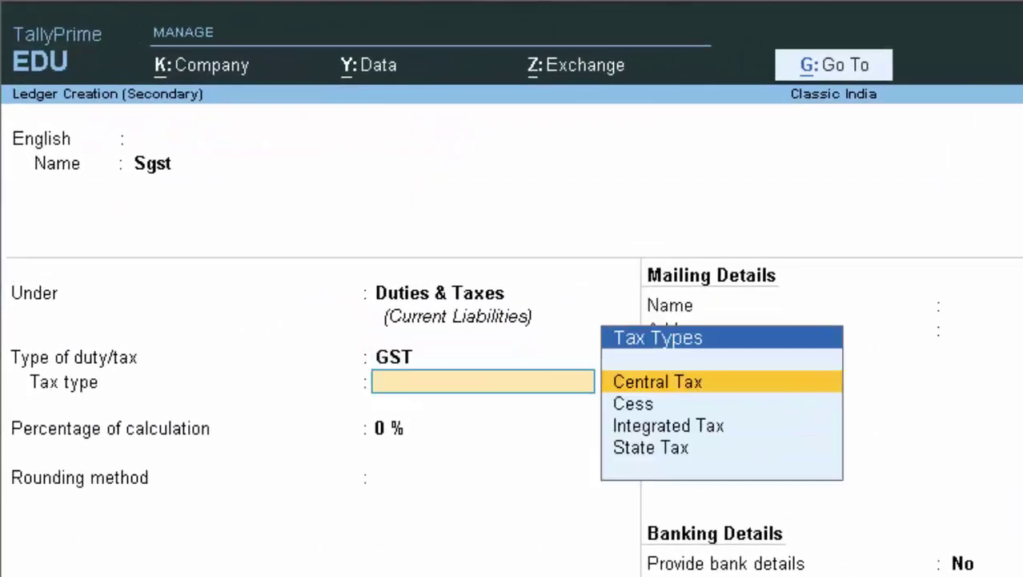
key(Down)
key(Down)
key(Down)
key(Return)
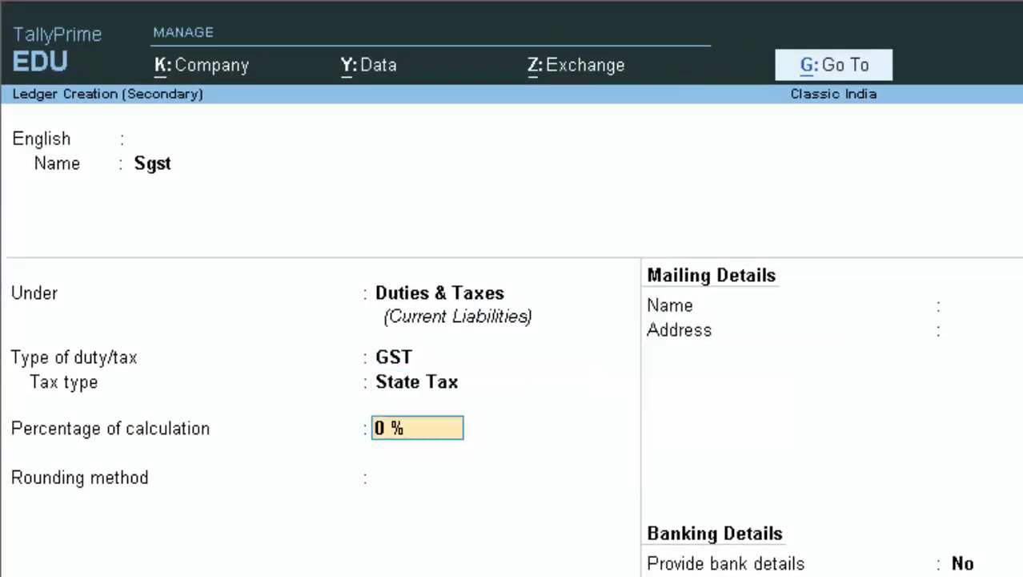
key(Return)
key(Down)
key(Down)
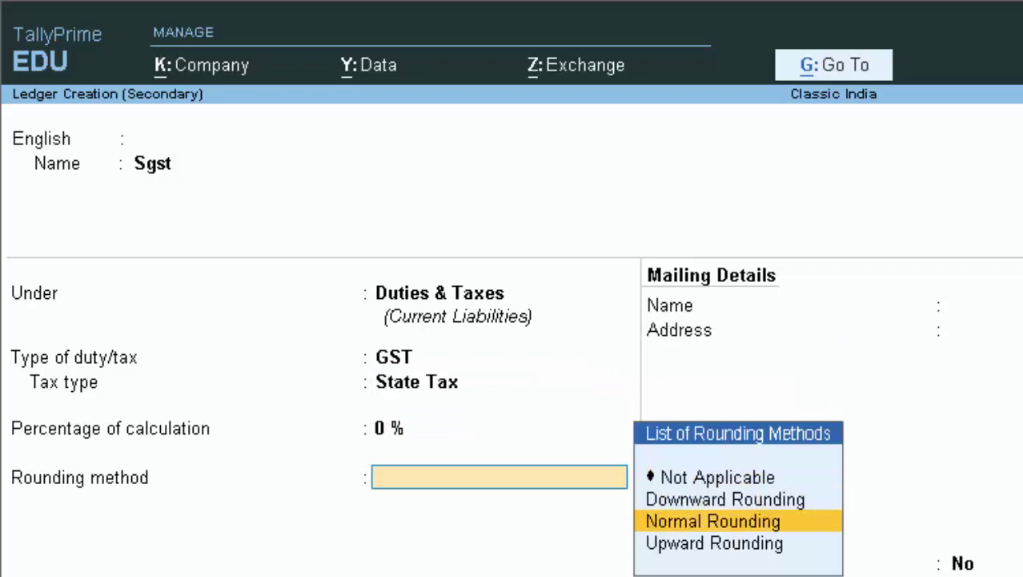
key(Return)
text(2)
key(Return)
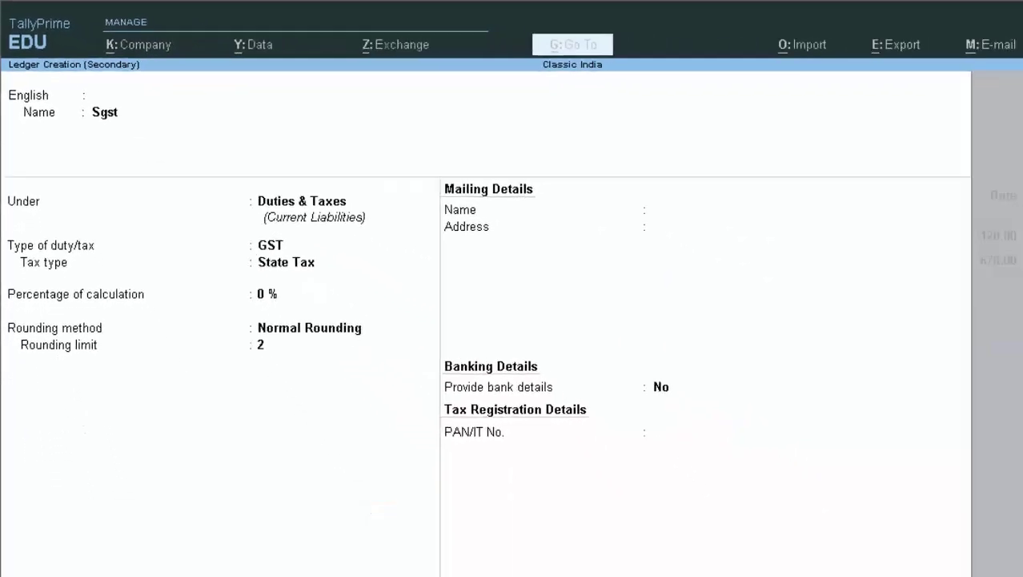
key(Return)
key(Return)
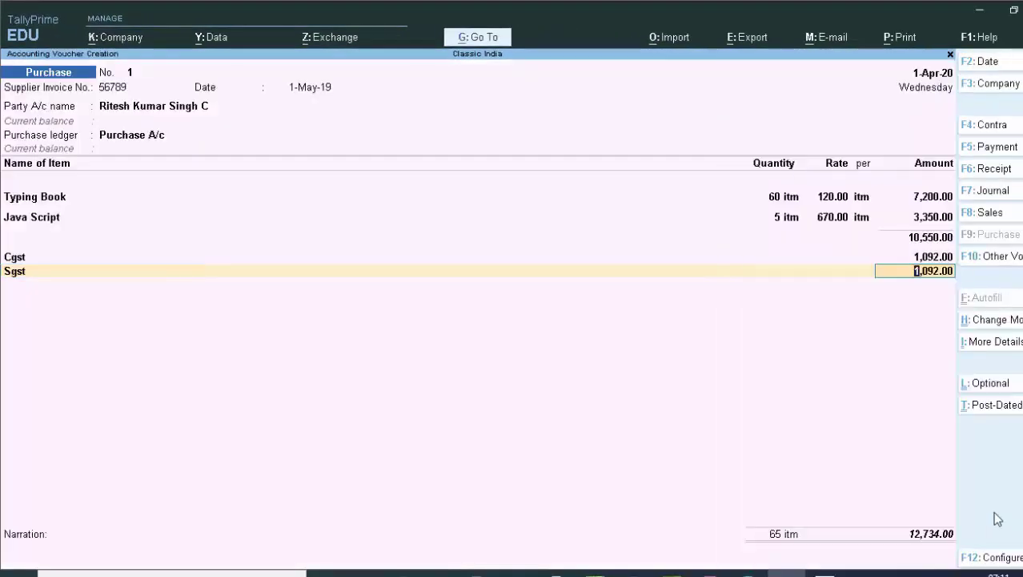
key(Return)
key(Return)
key(Return)
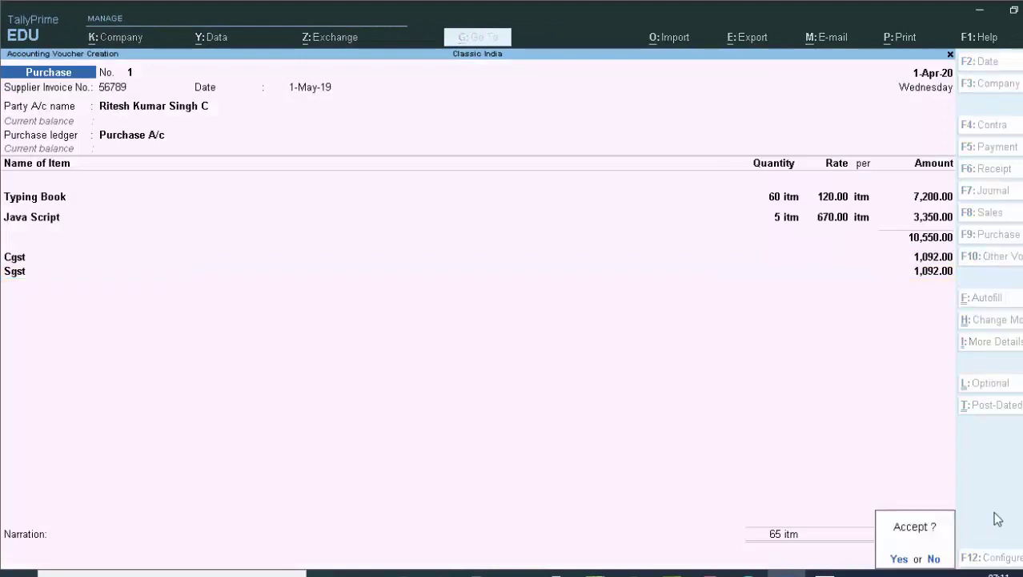
key(Return)
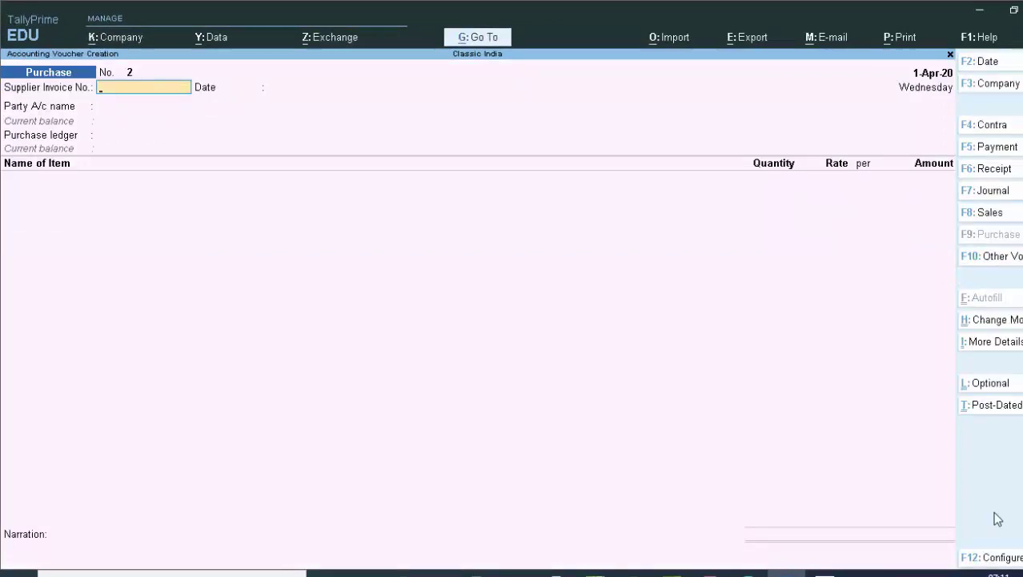
key(Escape)
Quit voucher entry, open Purchase voucher No. 1 from the Day Book, and print the current voucher.
key(Return)
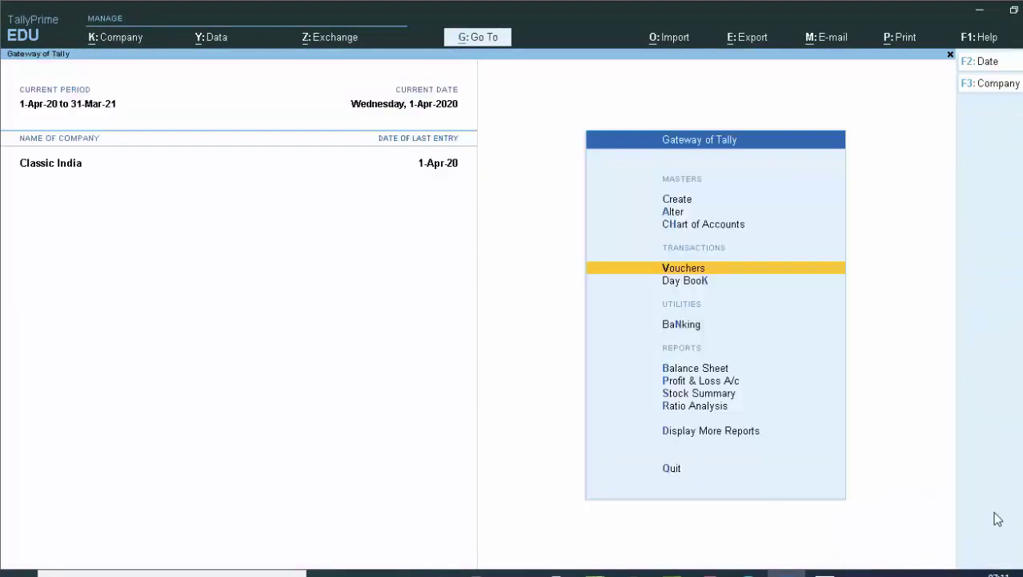
key(d)
key(d)
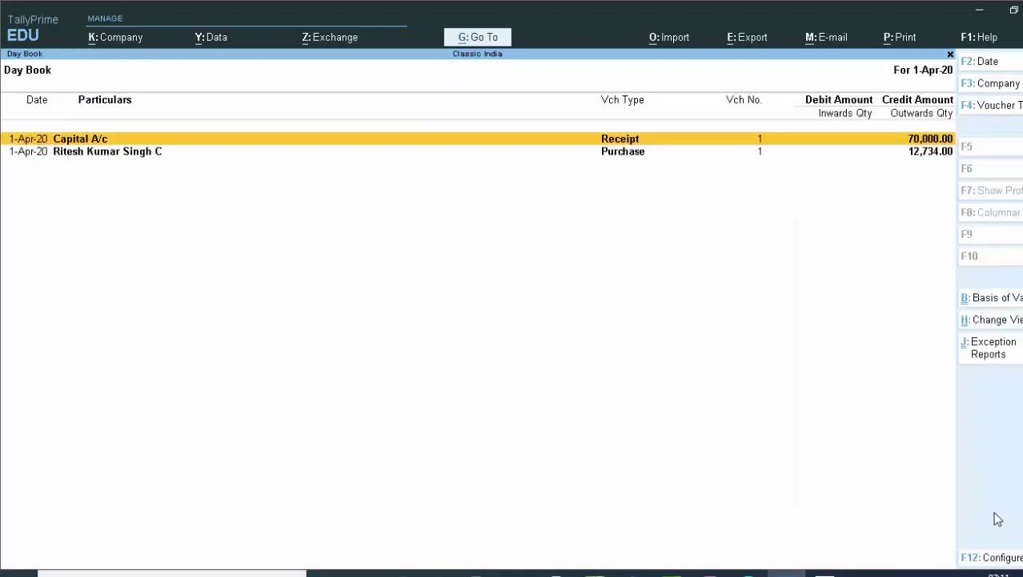
key(Down)
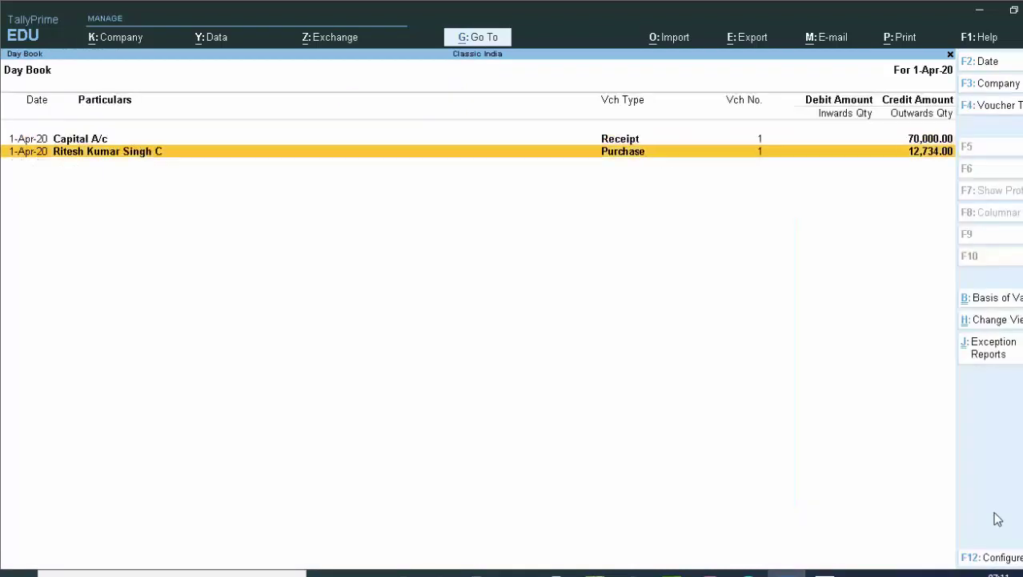
key(Return)
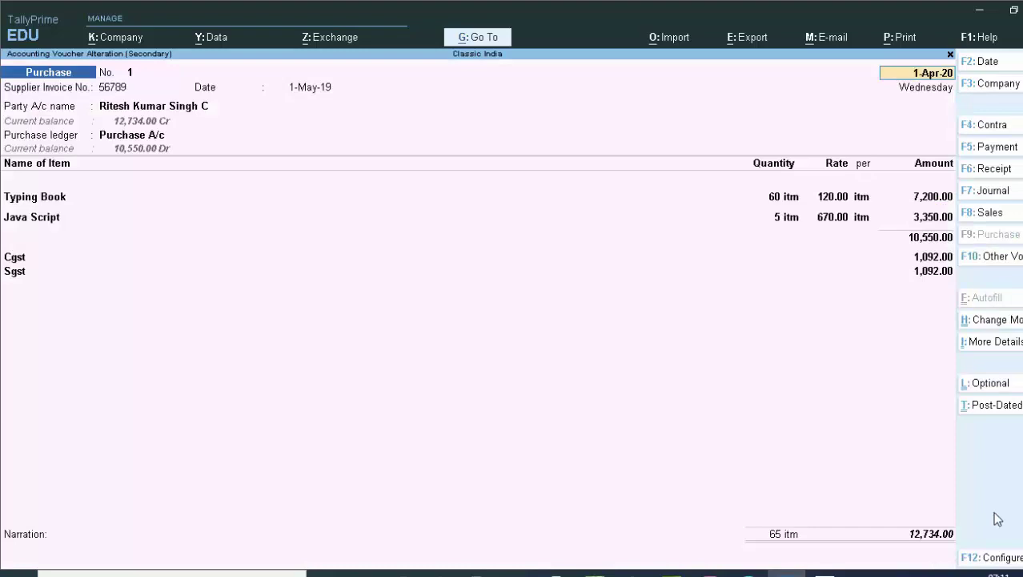
key(alt+p)
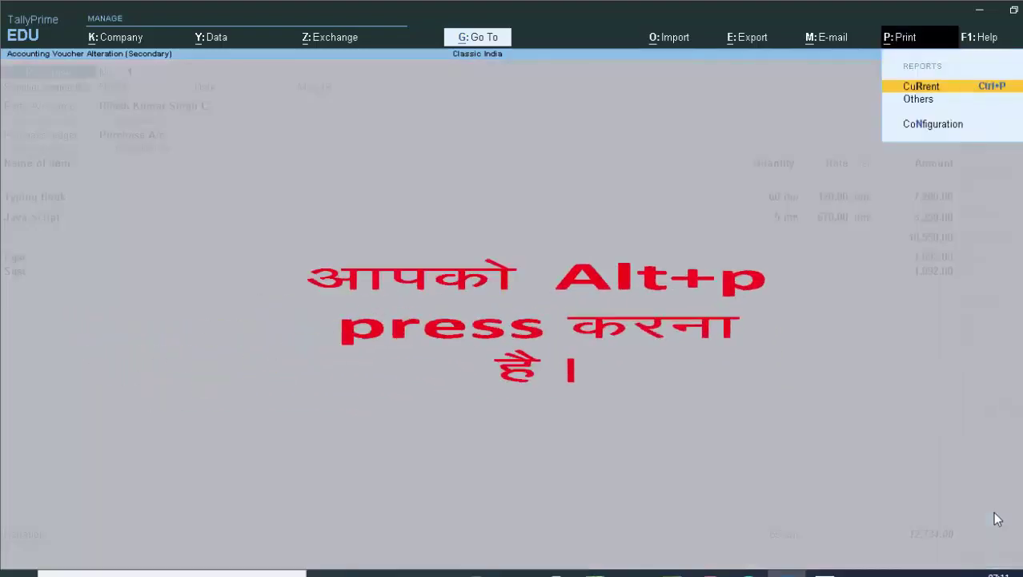
key(Return)
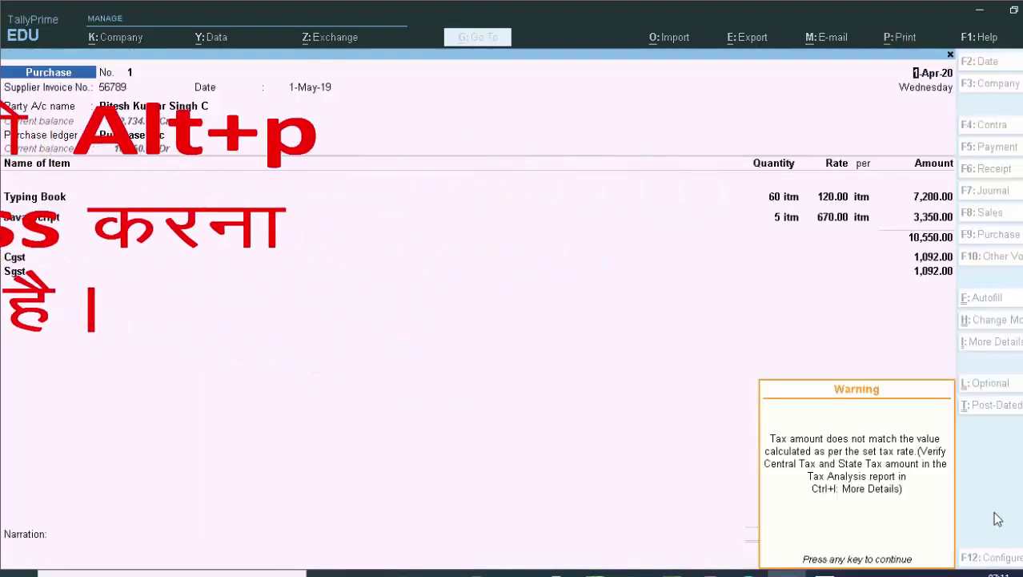
Dismiss the tax-mismatch warning and preview the invoice titled Jai Mahakal.
key(Return)
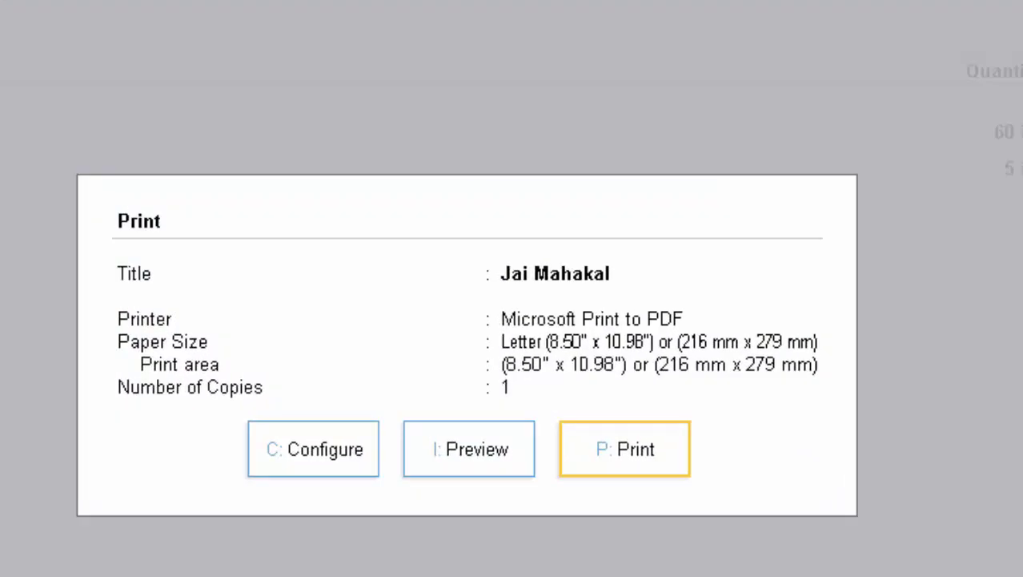
click(433, 442)
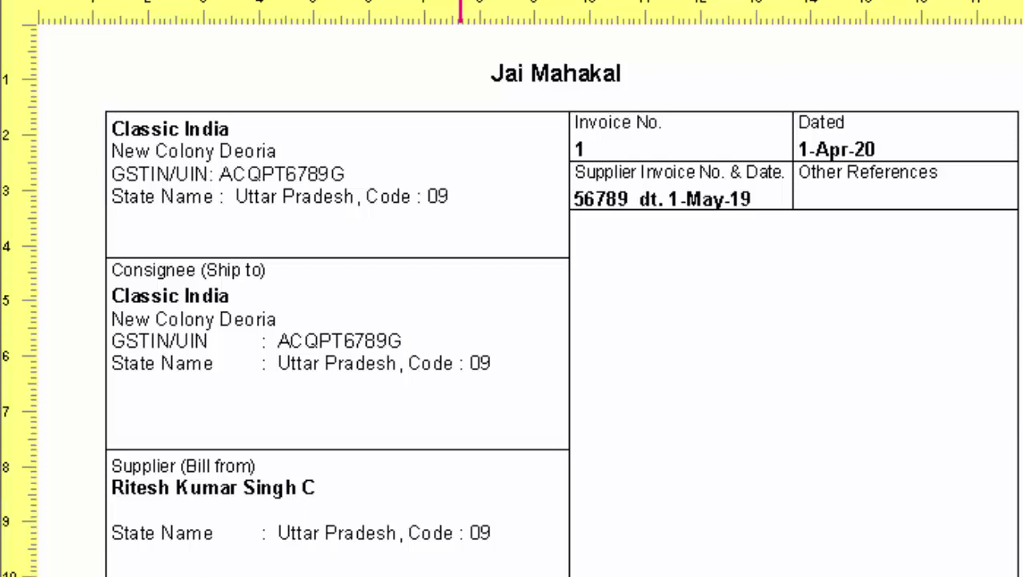
key(Escape)
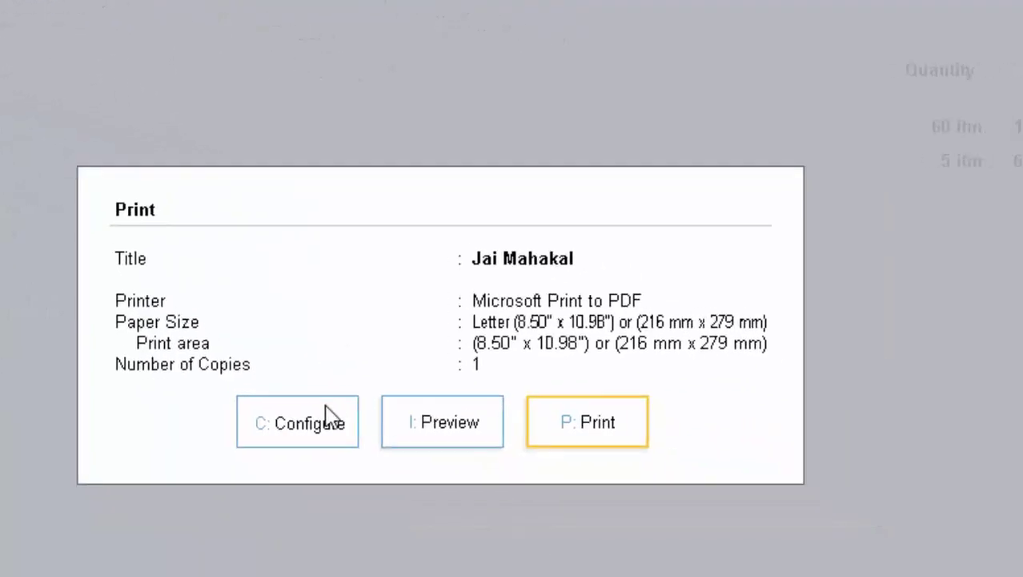
Set the printout to show GST Analysis and GST Rate (in %), hiding HSN/SAC details.
click(364, 454)
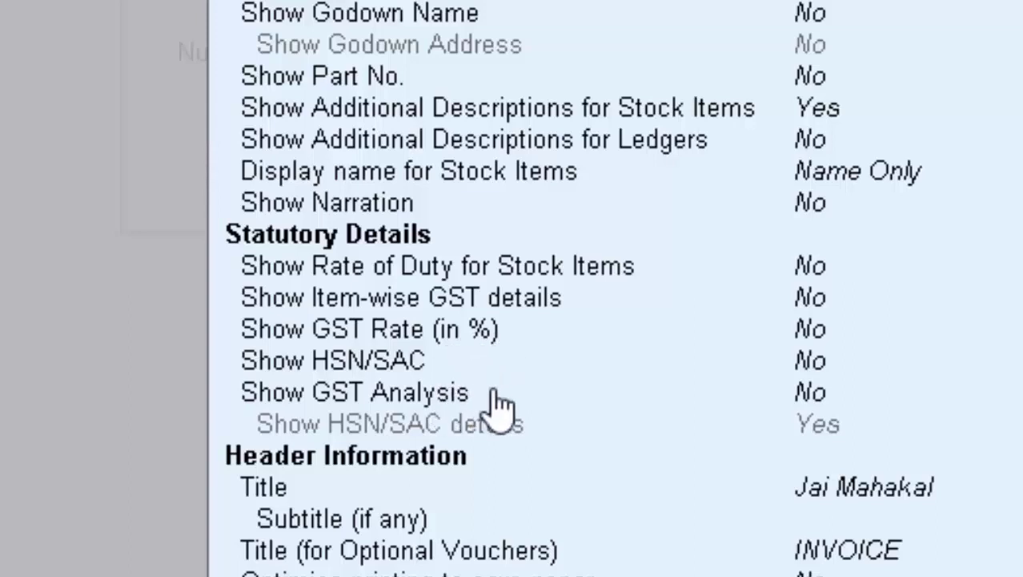
click(822, 400)
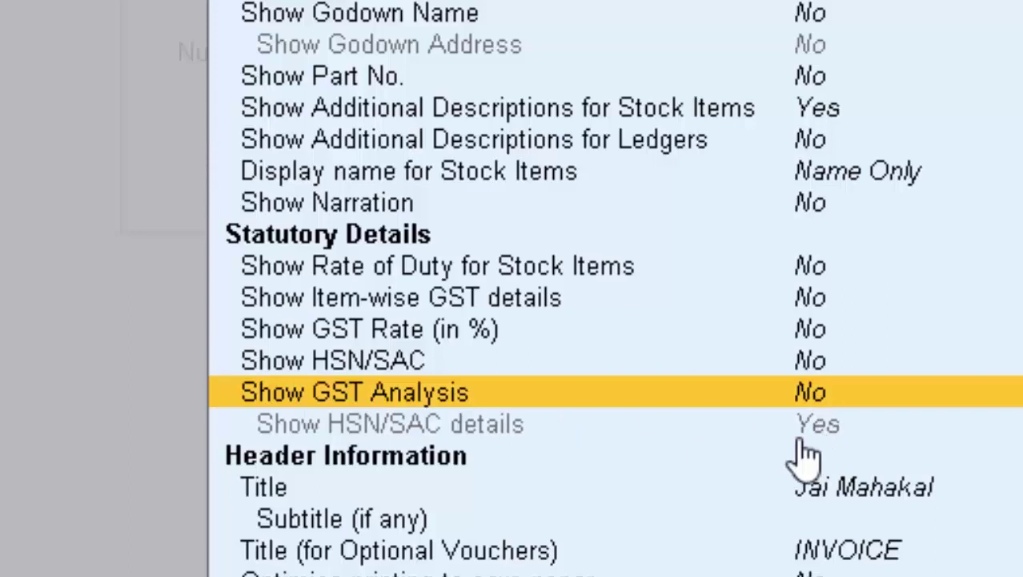
key(y)
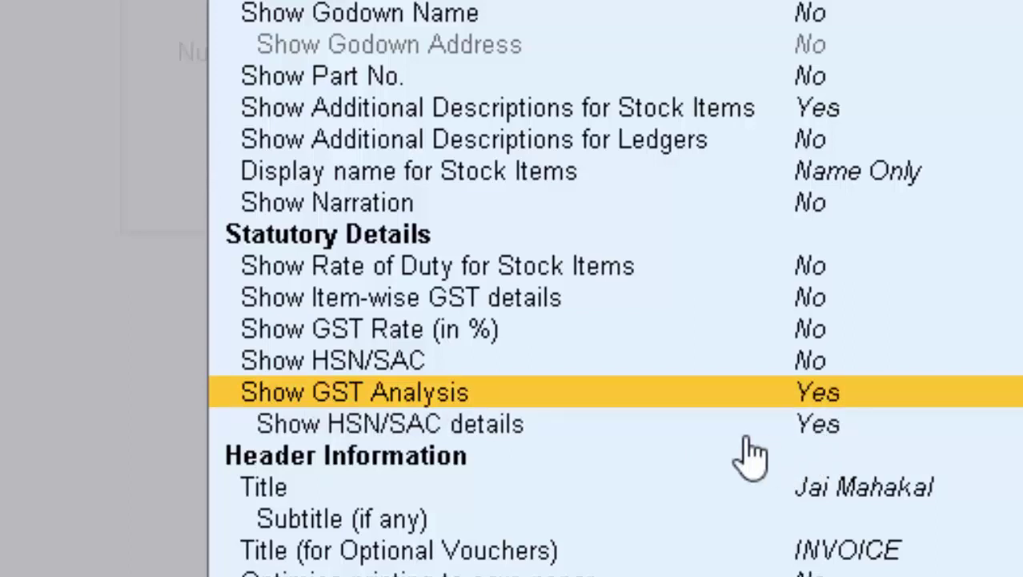
key(Return)
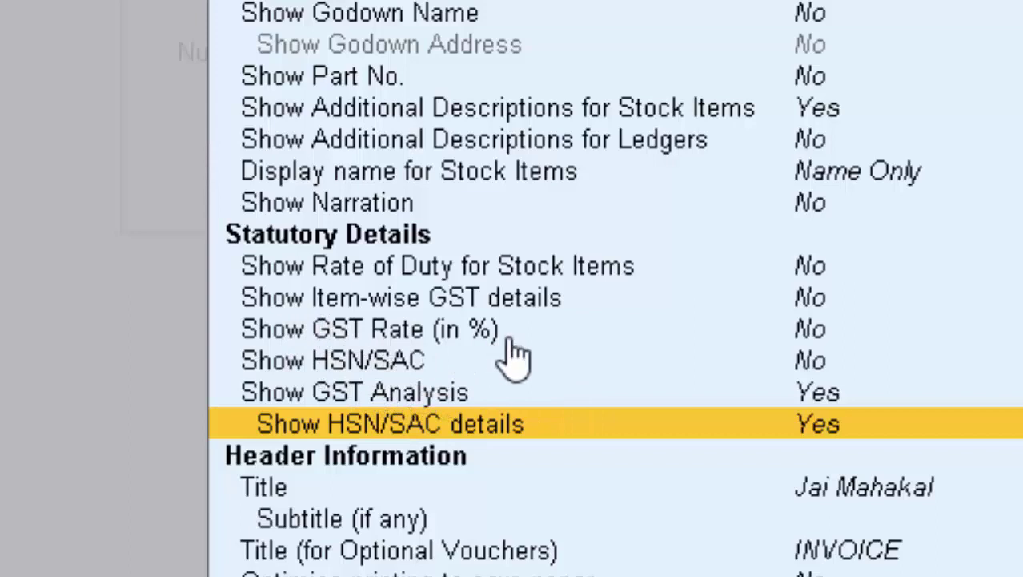
click(820, 328)
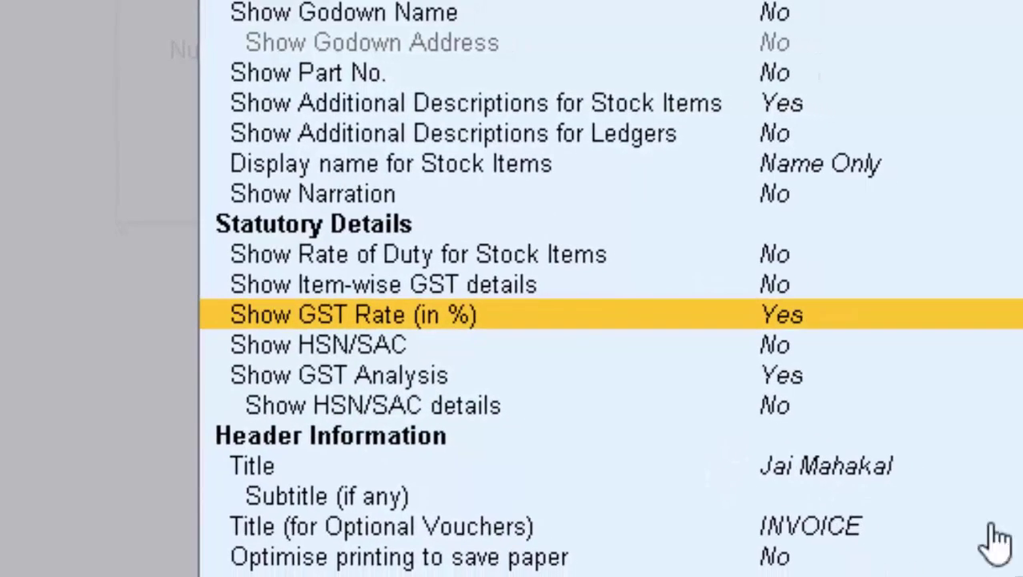
click(833, 474)
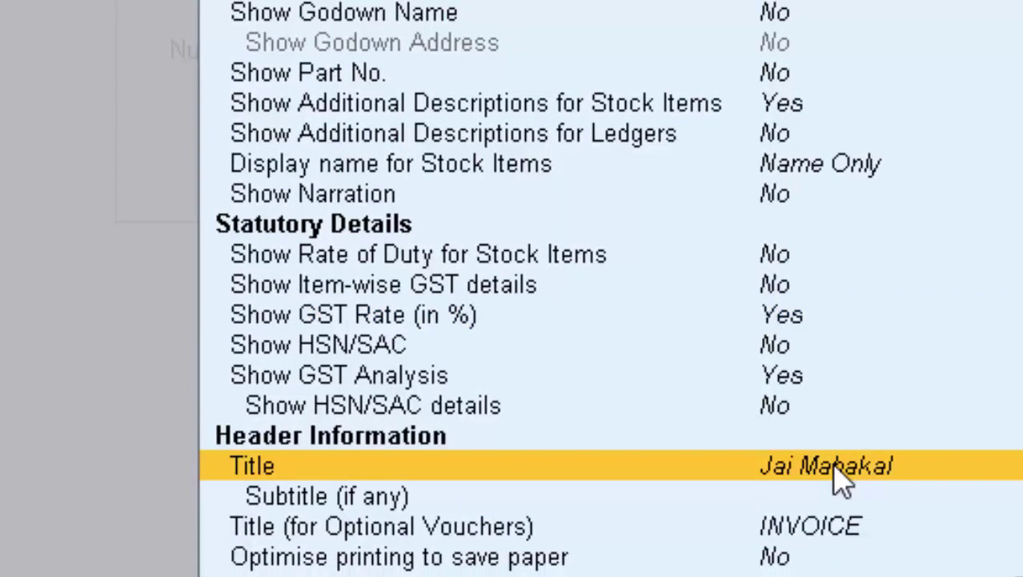
click(833, 479)
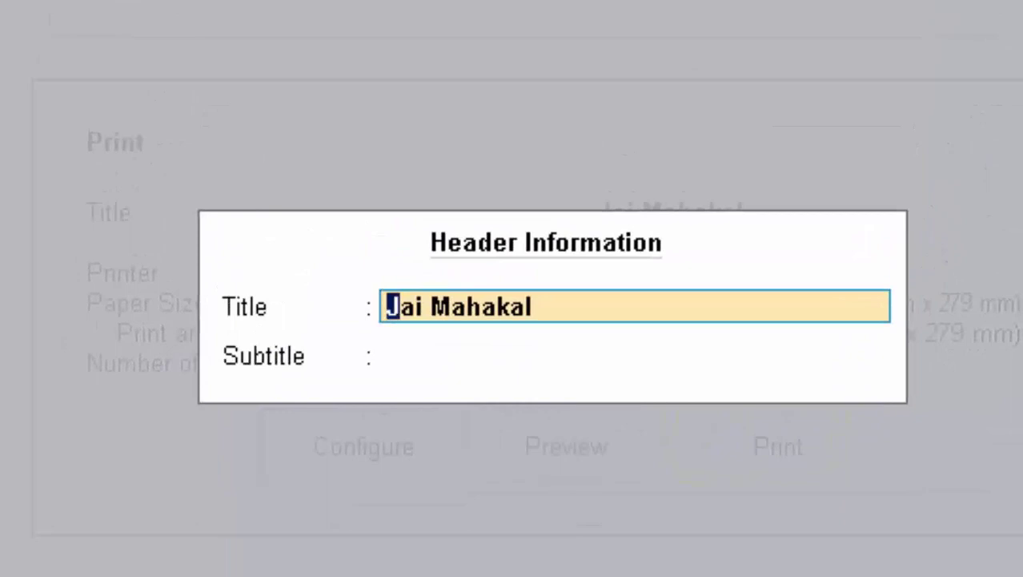
Change the invoice title from Jai Mahakal to Classic India and accept the configuration.
text(Classic India)
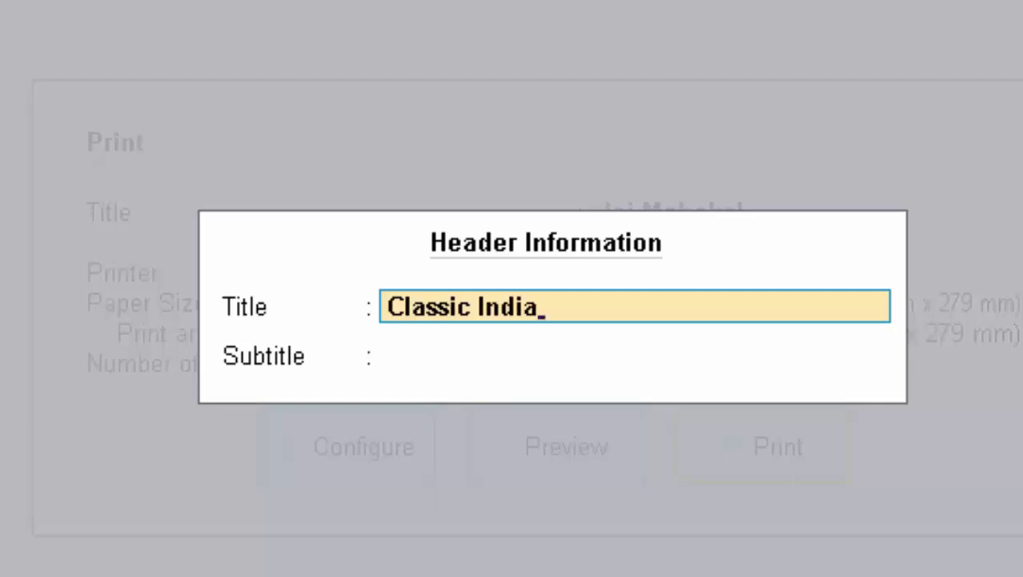
key(Return)
key(Return)
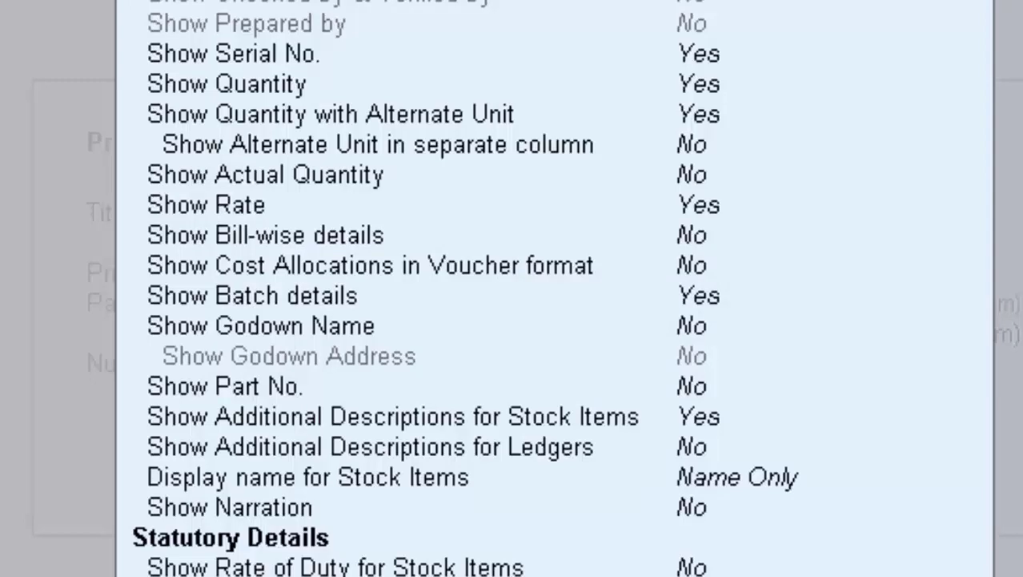
key(ctrl+a)
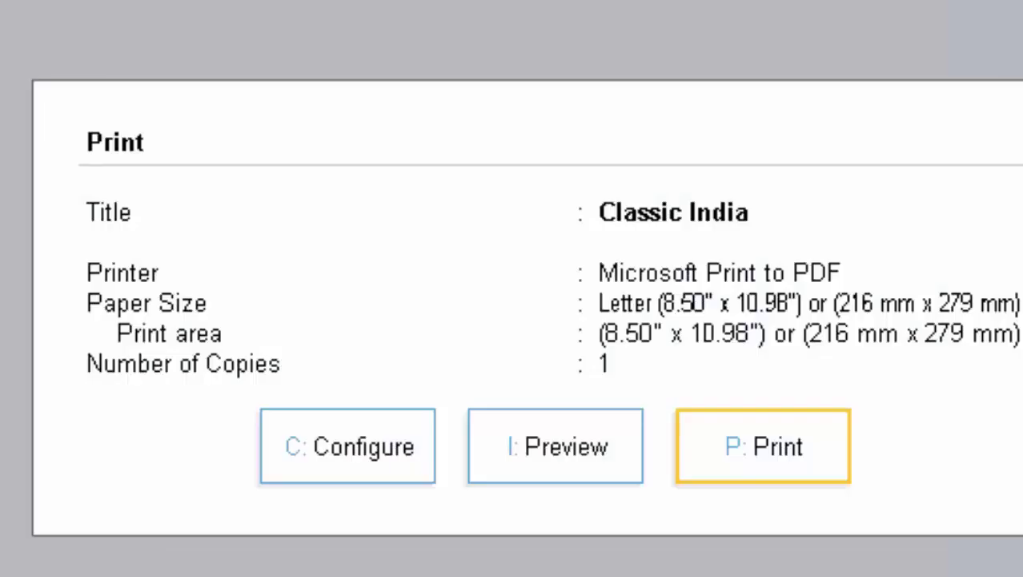
Preview the Classic India invoice, scrolling down through its GST rates and tax summary.
click(538, 474)
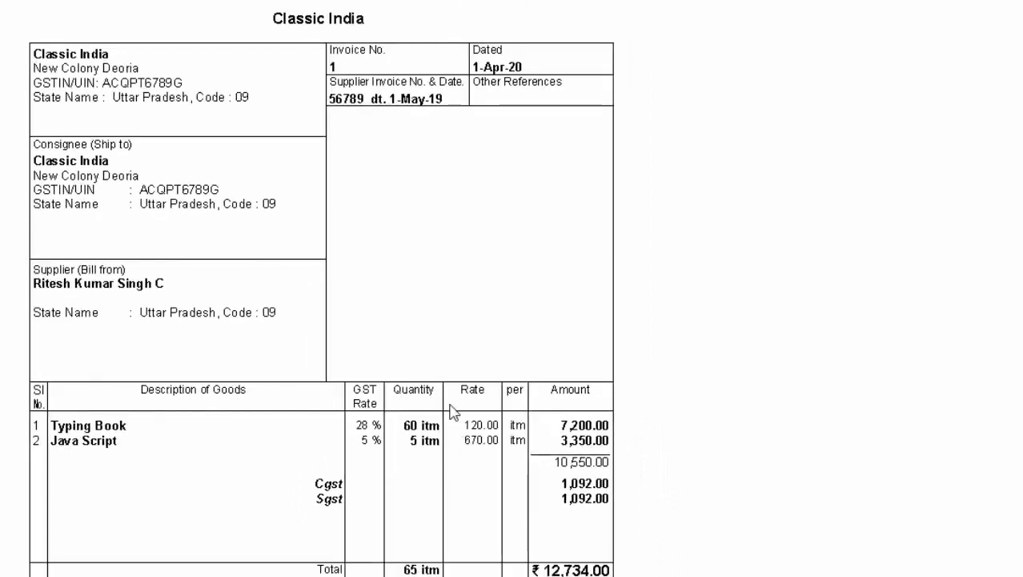
scroll(451, 438, down, 1)
scroll(451, 439, down, 1)
scroll(451, 439, down, 1)
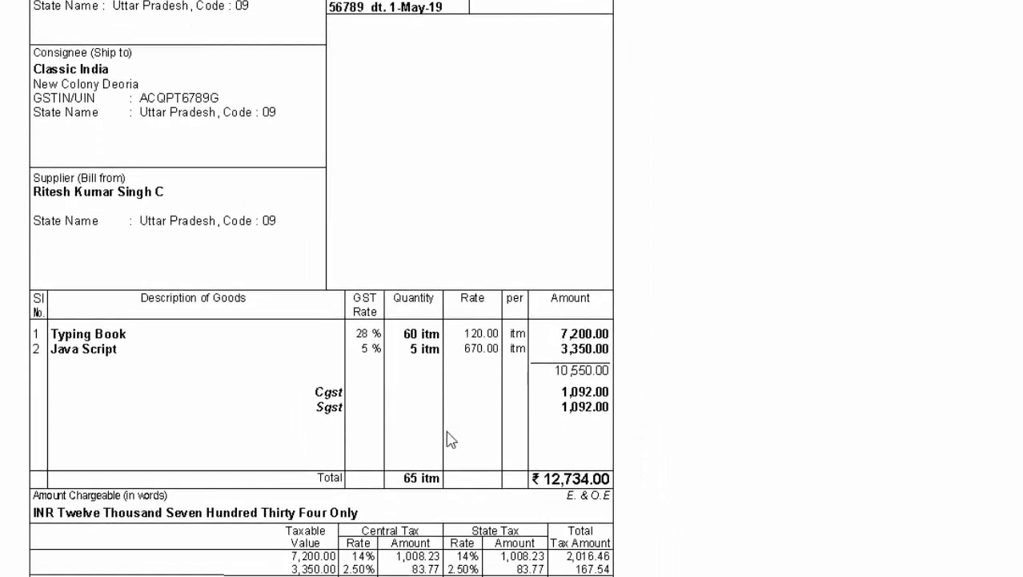
scroll(450, 439, down, 1)
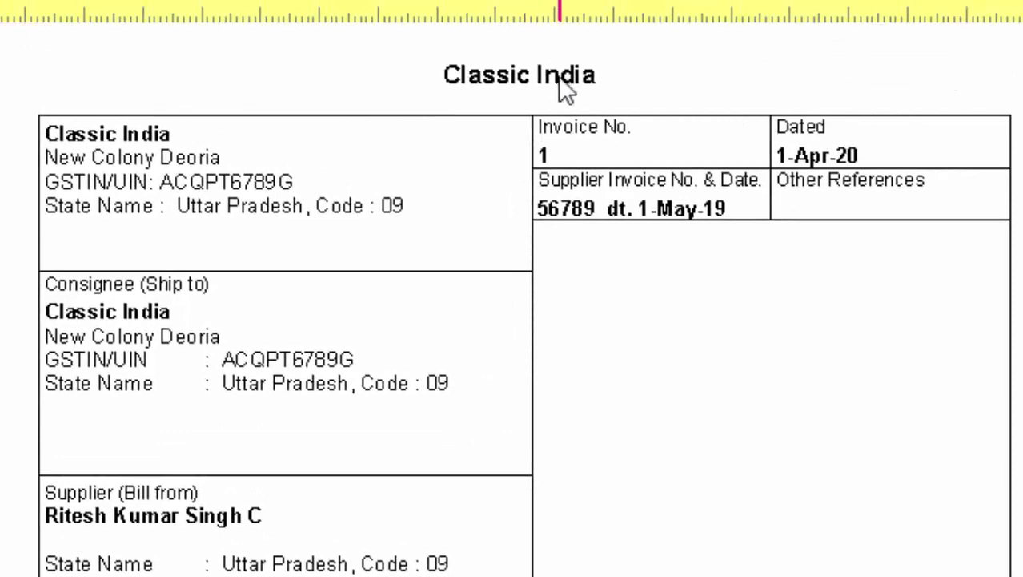
scroll(673, 345, down, 2)
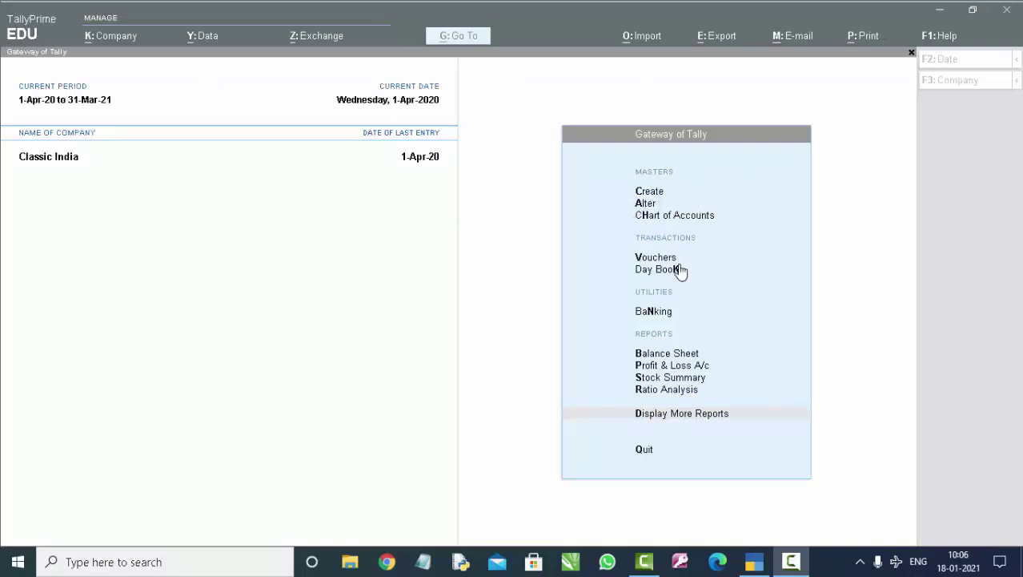
Reopen the supplier's purchase voucher for alteration from the Day Book.
click(671, 216)
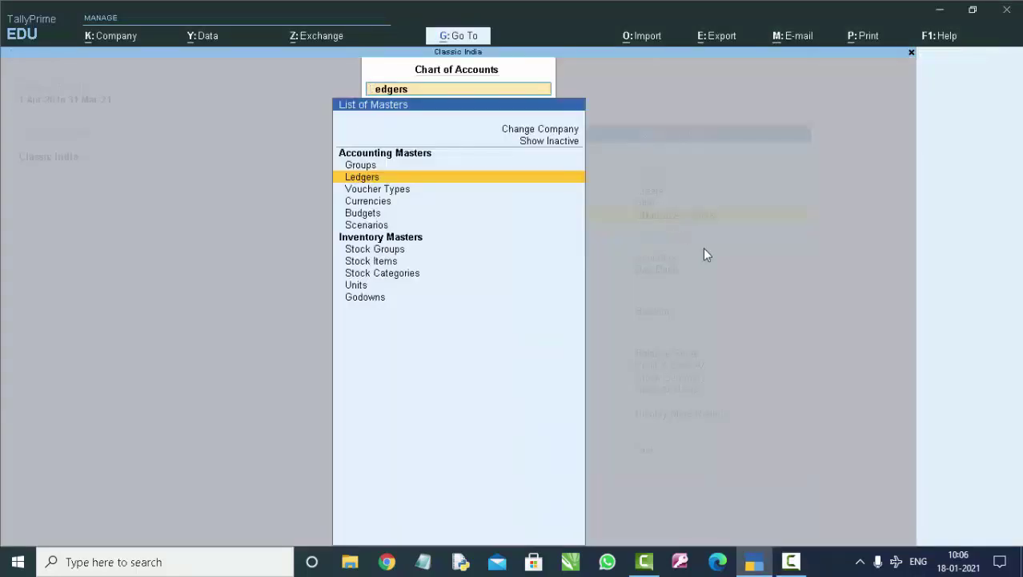
key(Escape)
key(Escape)
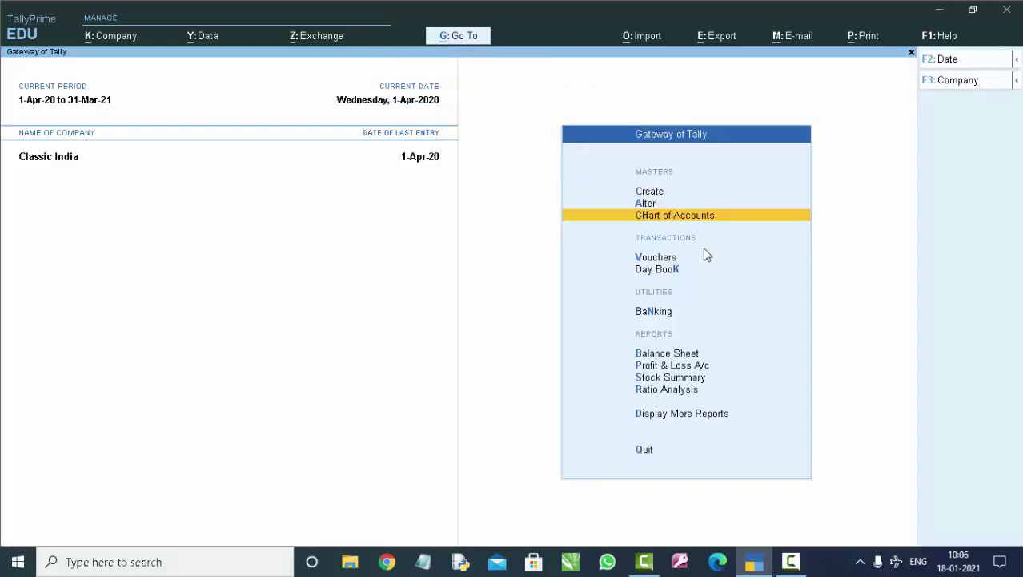
key(k)
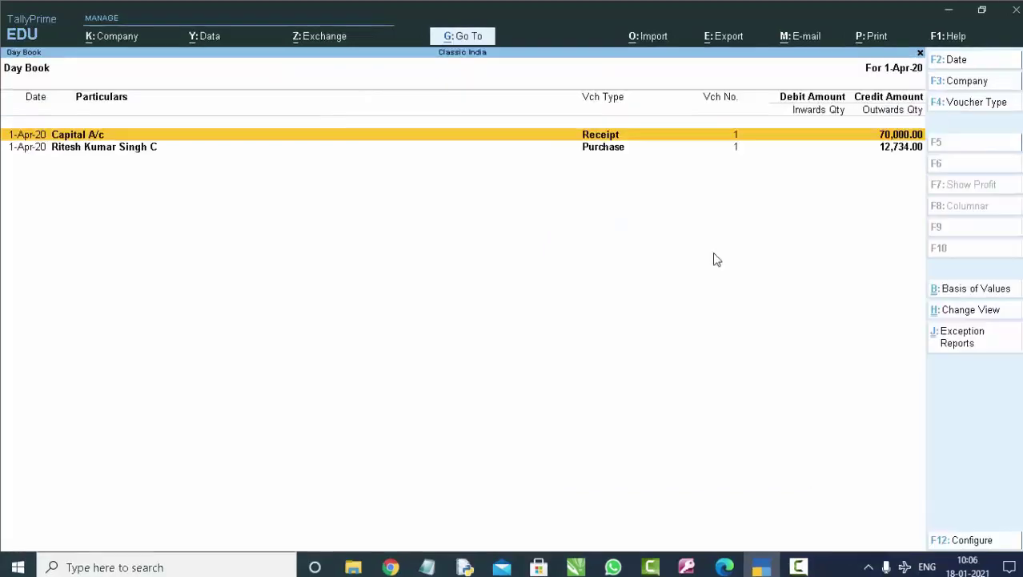
key(Down)
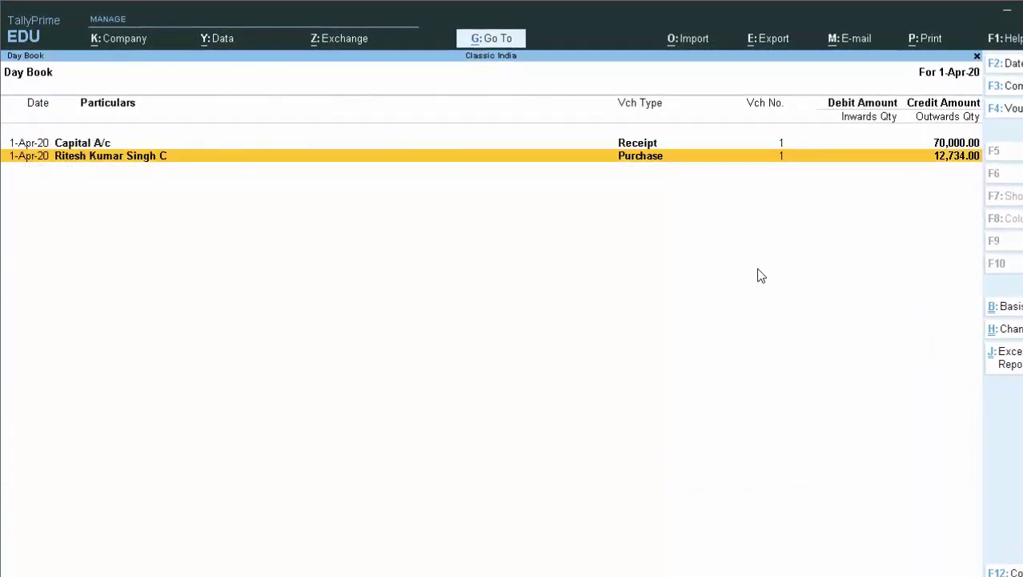
key(Return)
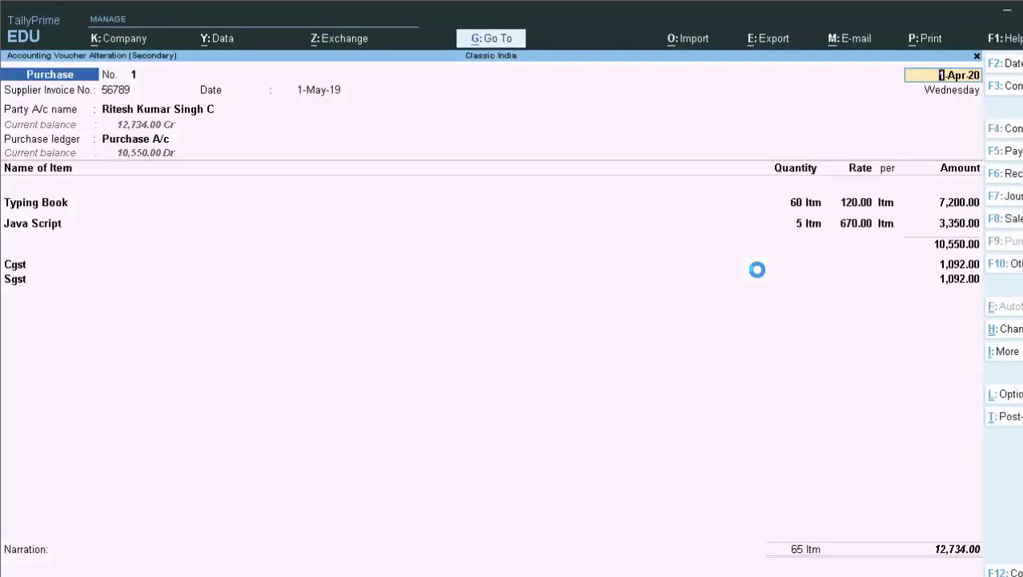
Bring up printing of the current voucher, titled Jai Mahakal, to Microsoft Print to PDF.
key(alt)
key(alt+p)
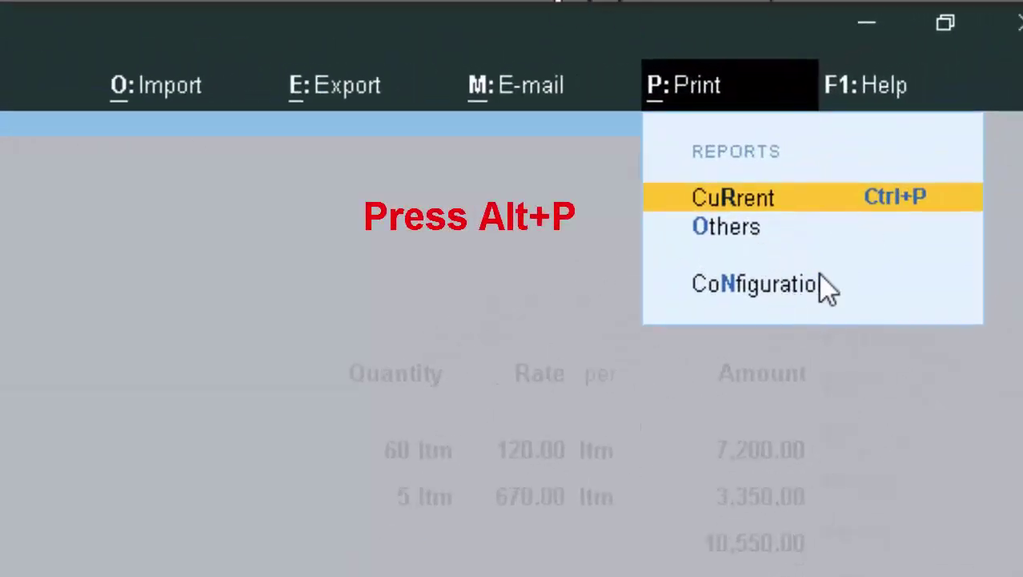
key(Escape)
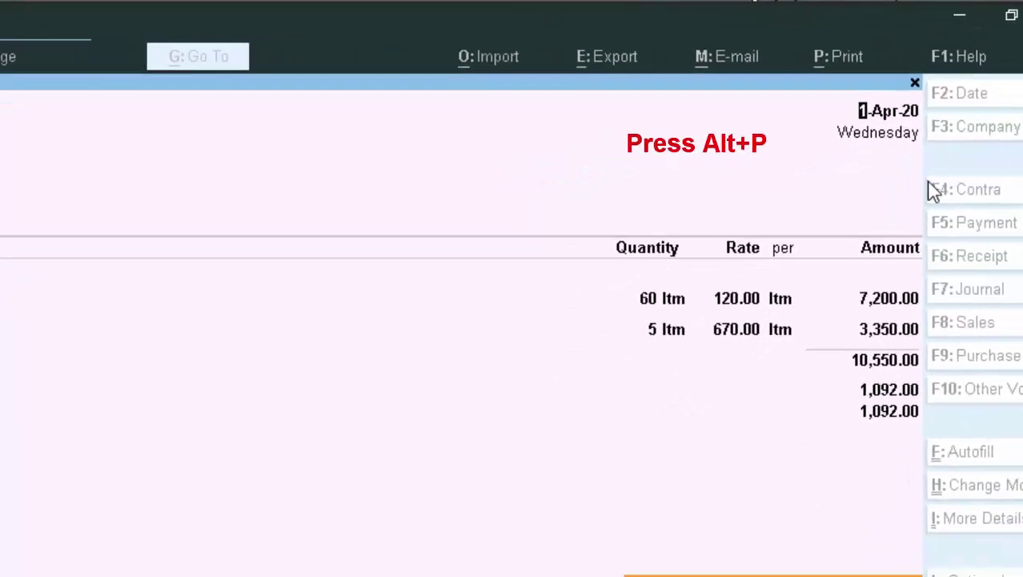
key(alt+p)
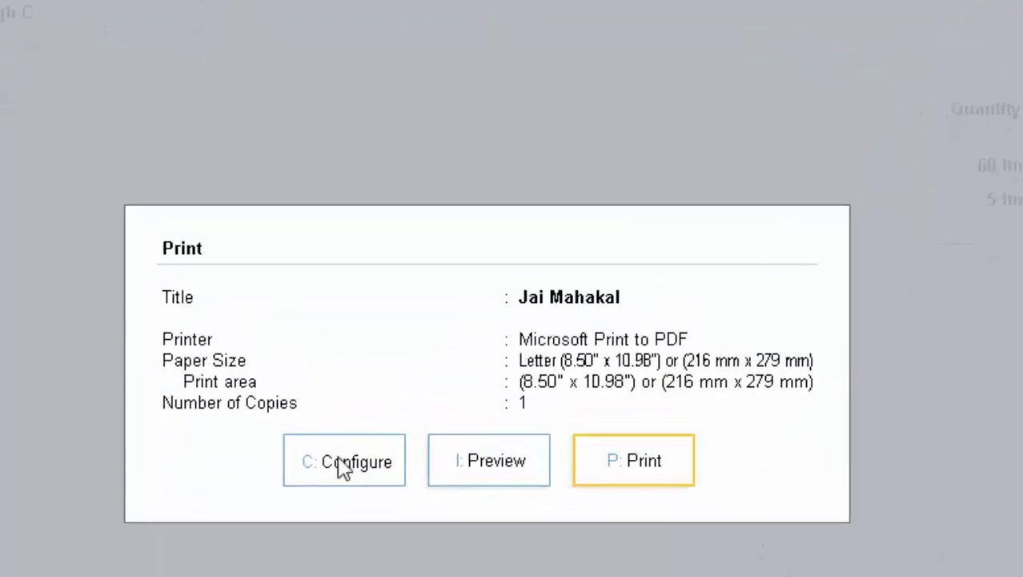
Open the full invoice print configuration with extra options, reviewing Godown Name and Narration settings.
click(338, 468)
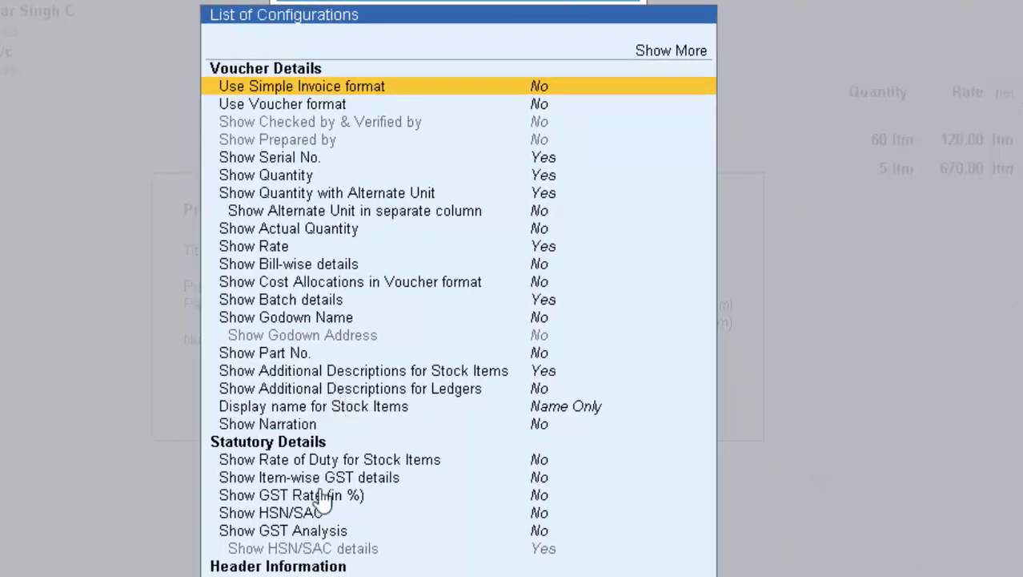
key(Down)
key(Down)
key(Down)
key(Down)
key(Down)
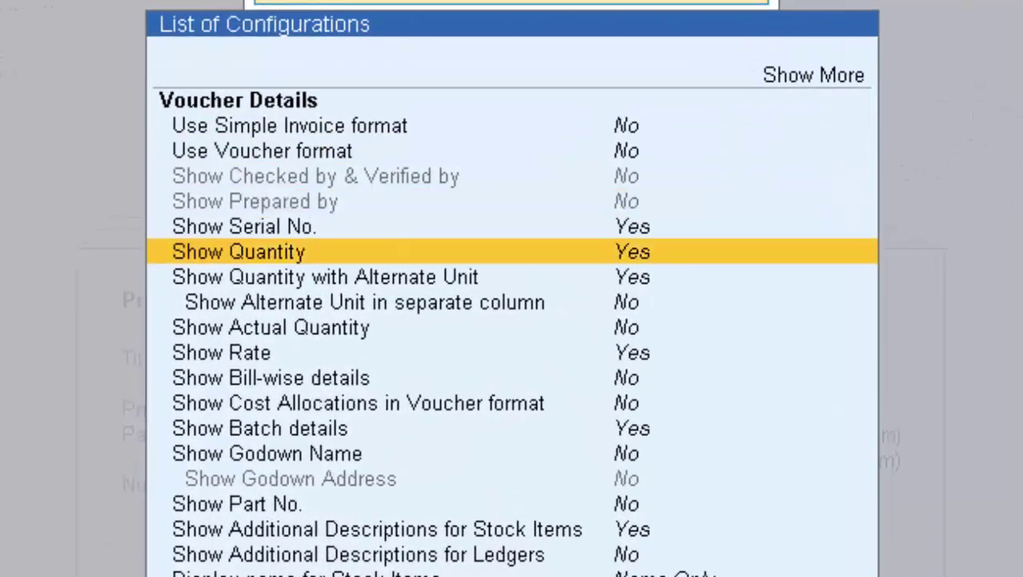
click(825, 78)
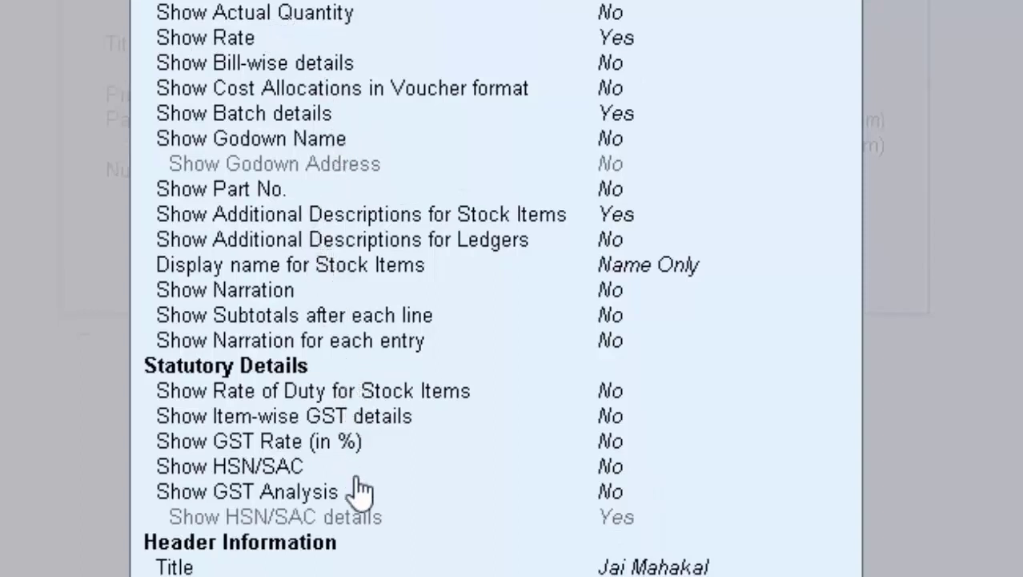
key(Down)
key(Down)
key(Down)
key(Down)
key(Down)
key(Down)
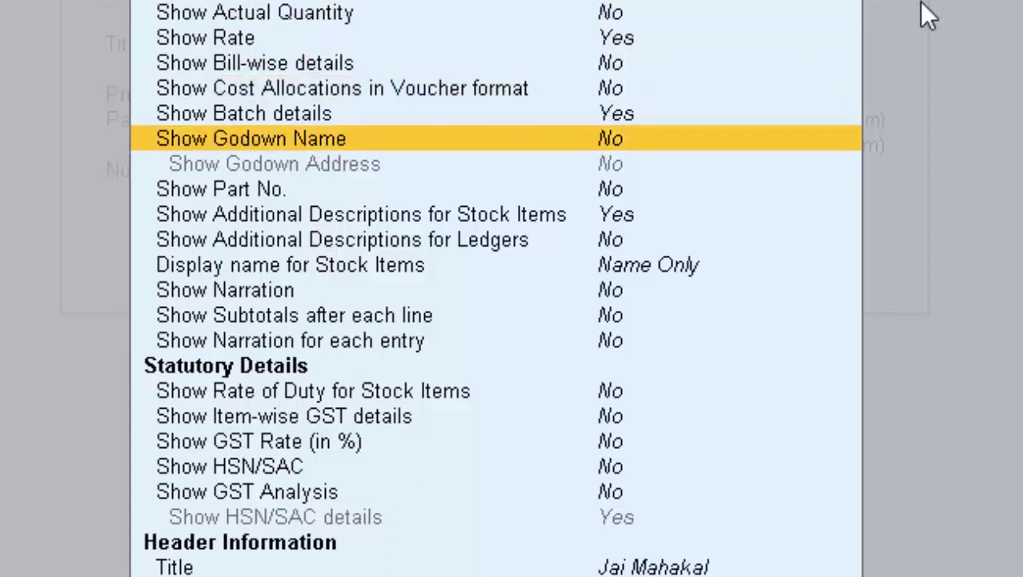
click(575, 214)
click(551, 268)
key(Down)
key(Down)
key(Down)
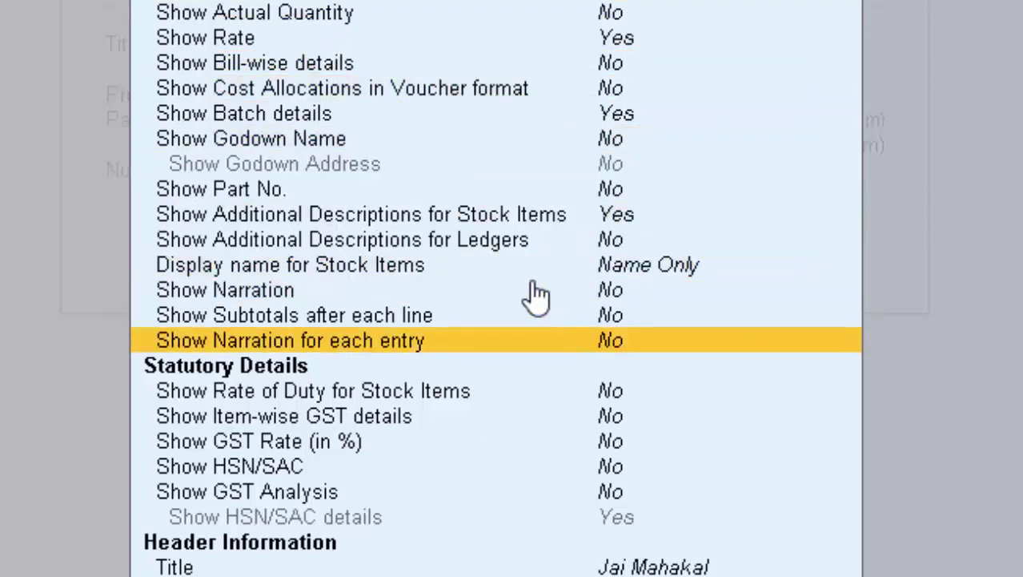
key(Page_Down)
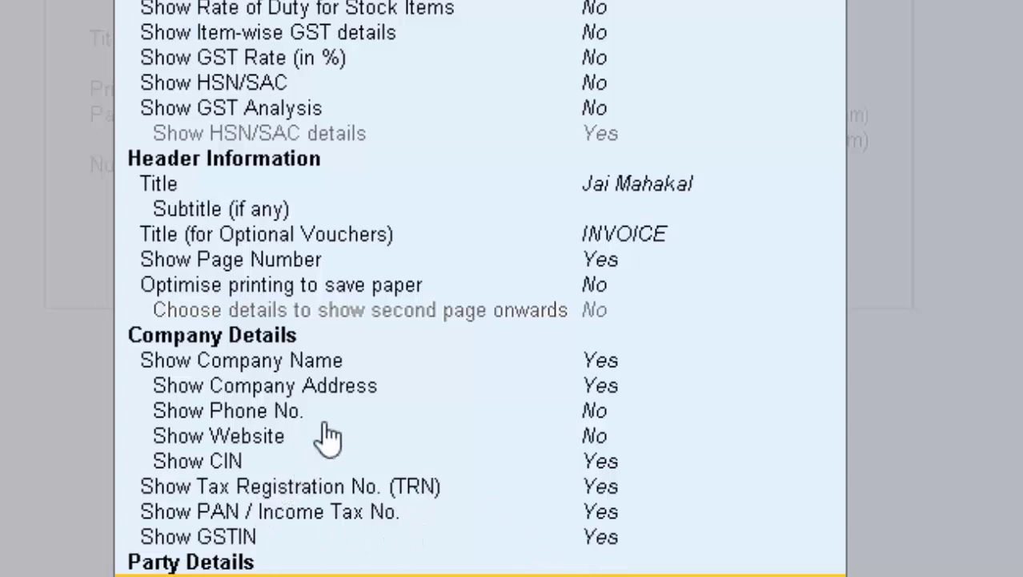
Set Show Contact details under Party Details to Yes.
scroll(326, 434, down, 2)
scroll(332, 441, down, 1)
scroll(353, 489, down, 1)
scroll(381, 539, down, 2)
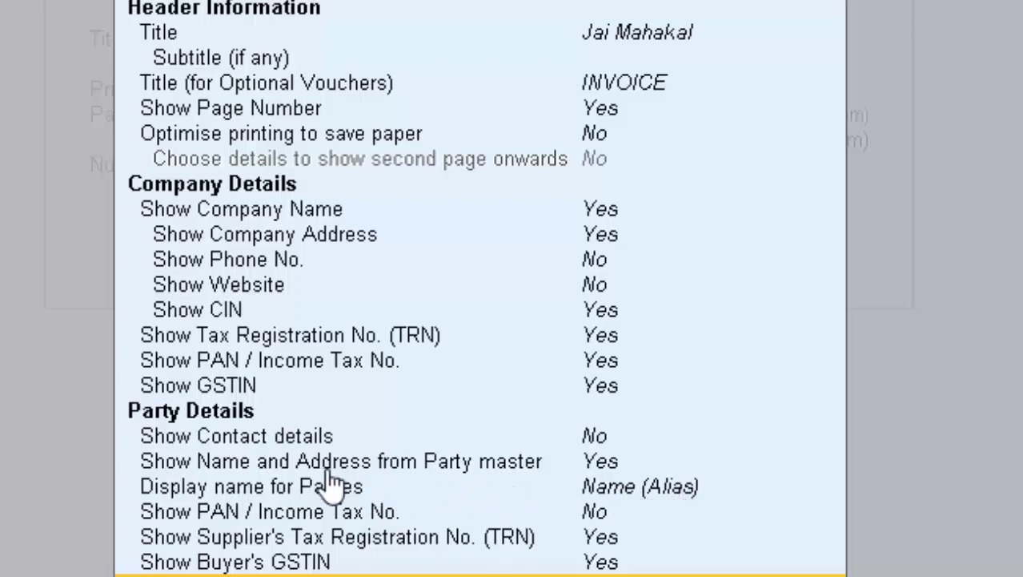
click(591, 438)
Review the remaining print options and accept, returning to the Jai Mahakal Print screen.
scroll(617, 465, up, 2)
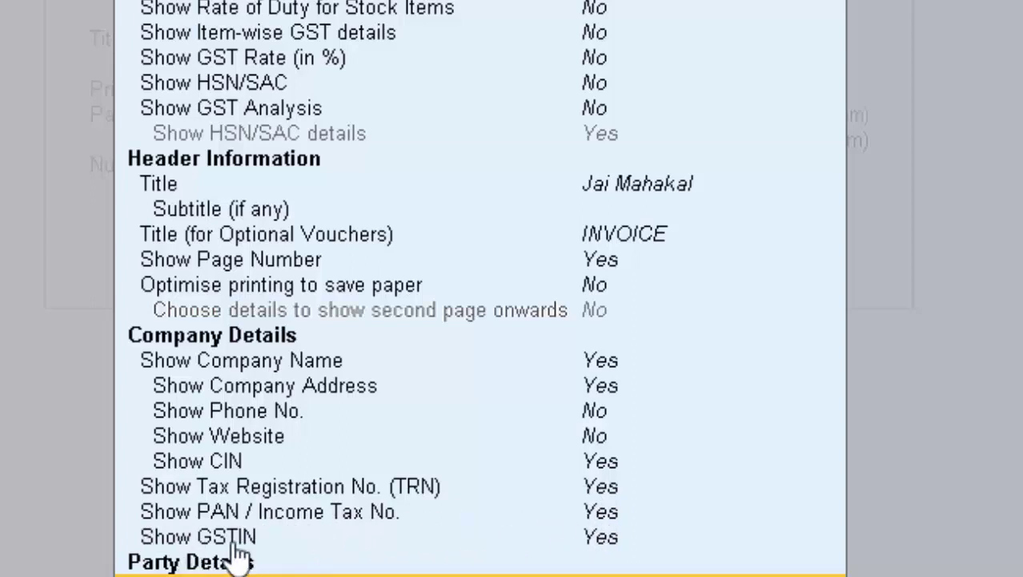
scroll(518, 534, down, 1)
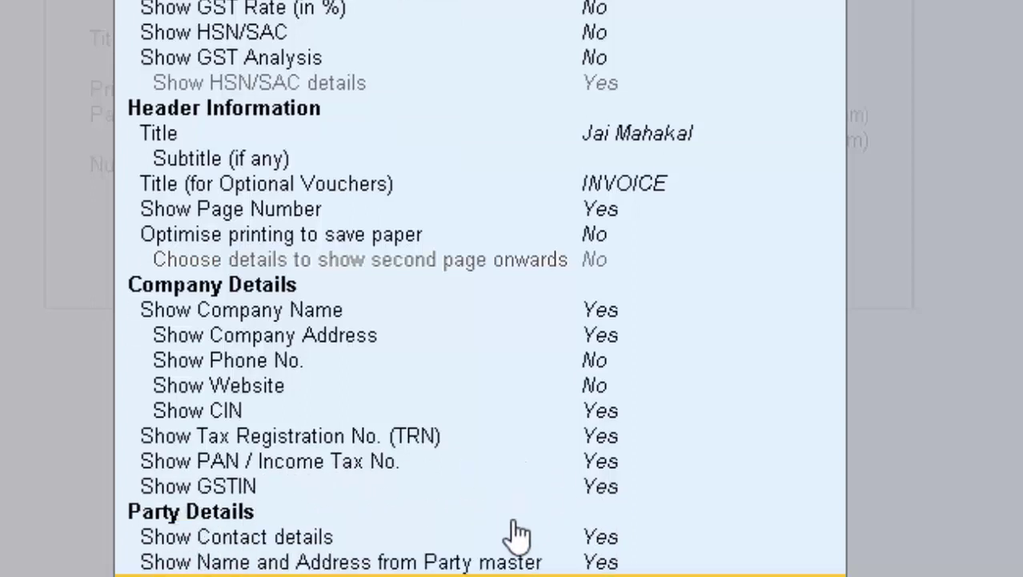
scroll(519, 535, down, 1)
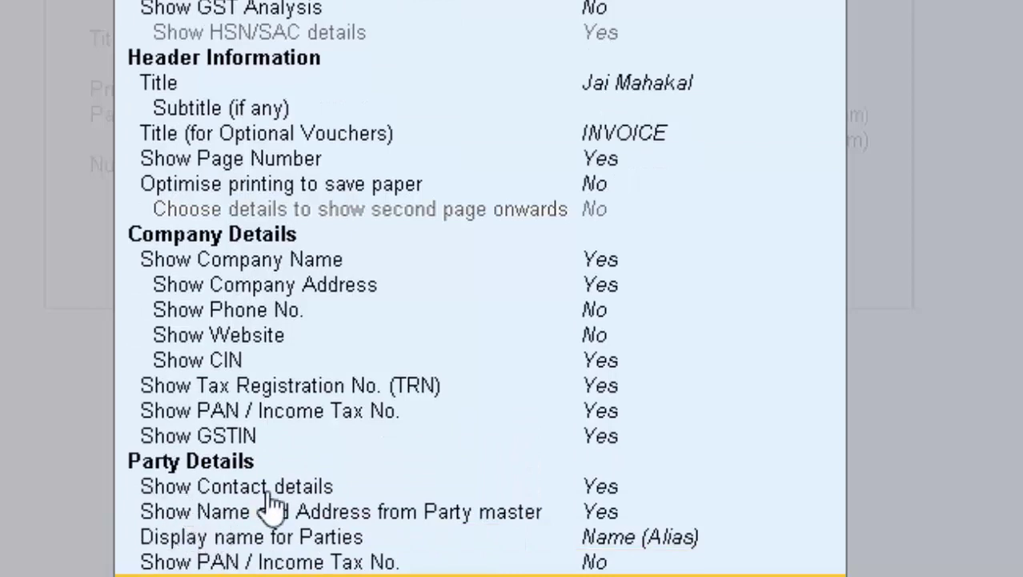
scroll(284, 524, down, 1)
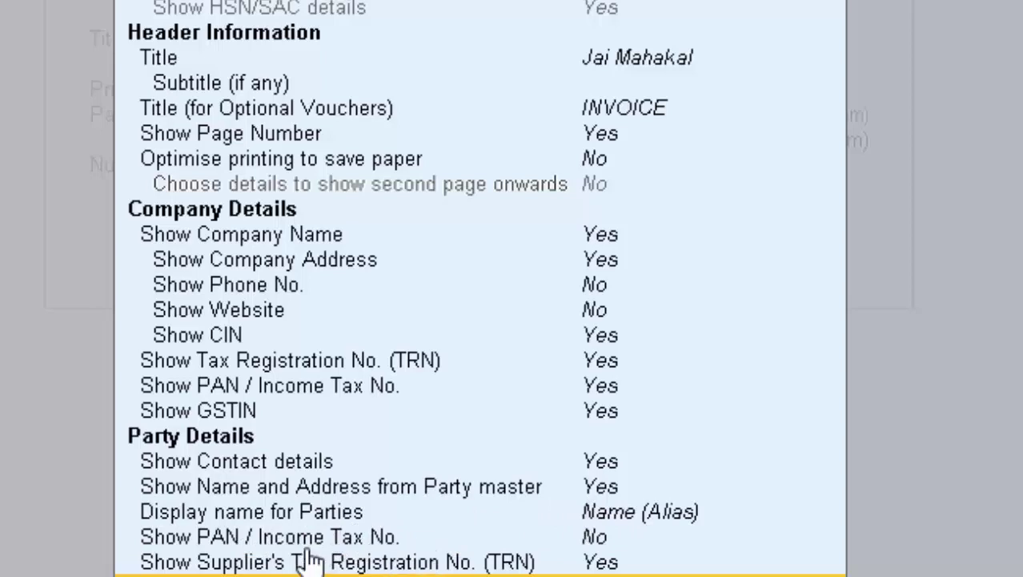
scroll(376, 559, down, 1)
scroll(313, 552, down, 1)
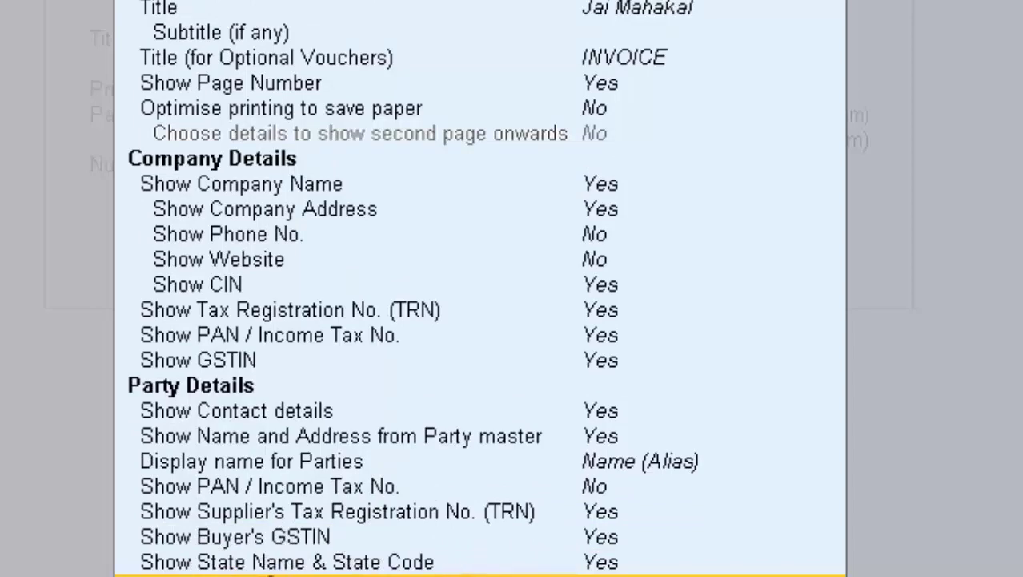
scroll(480, 559, down, 1)
scroll(404, 545, down, 1)
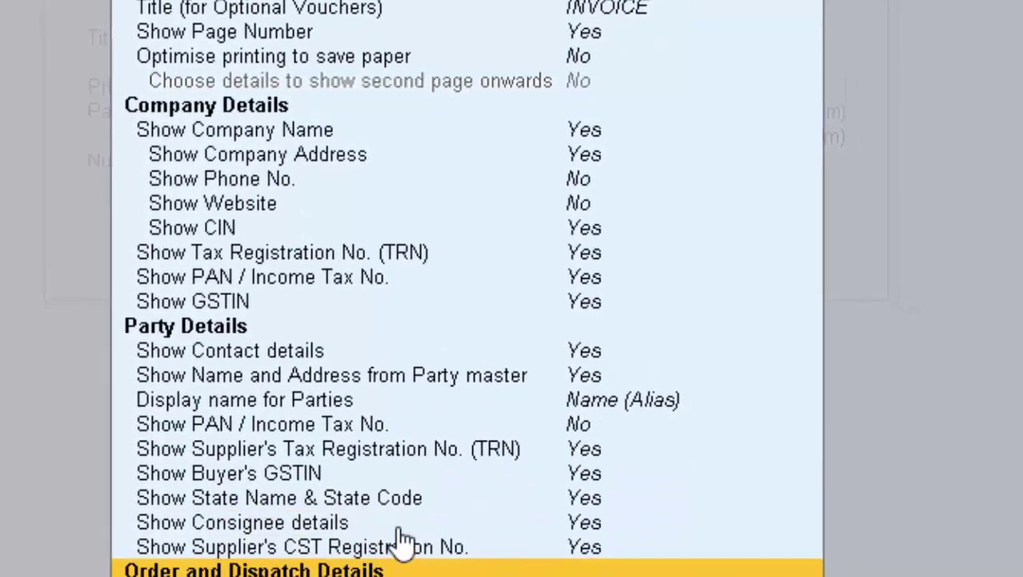
scroll(403, 533, down, 2)
scroll(402, 533, down, 1)
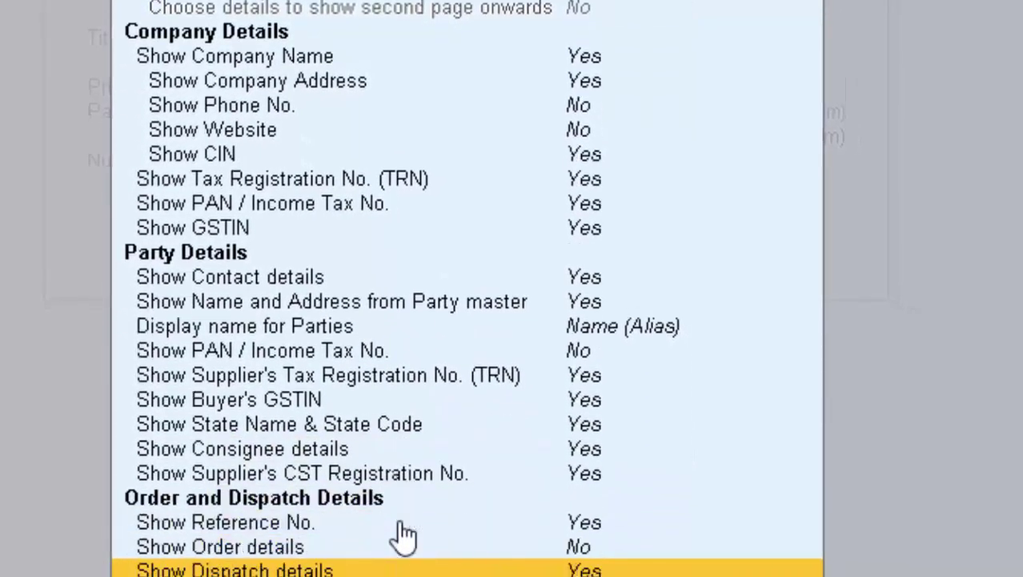
scroll(403, 535, down, 1)
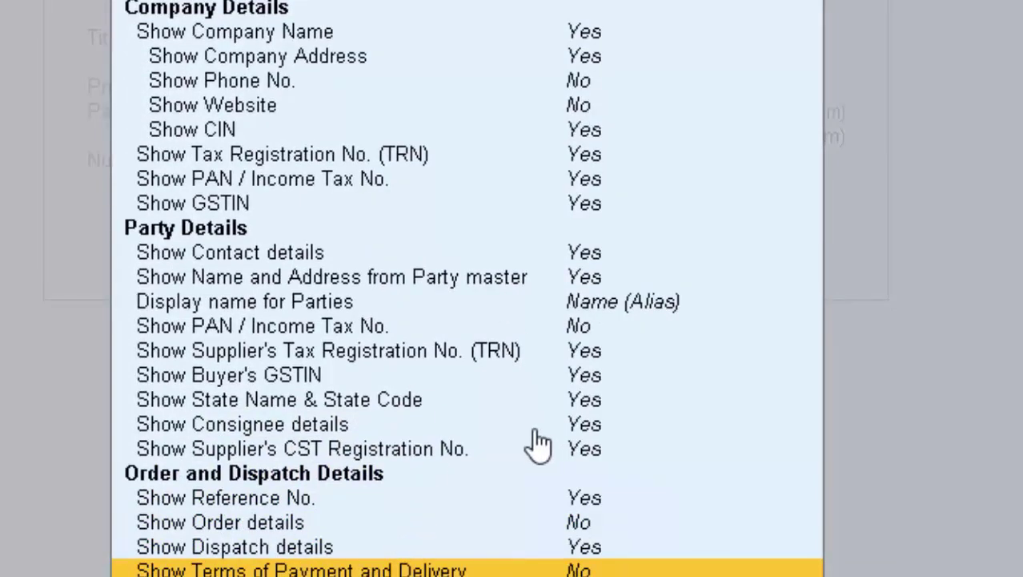
scroll(533, 441, down, 2)
scroll(536, 443, down, 1)
scroll(538, 443, down, 1)
scroll(538, 443, down, 2)
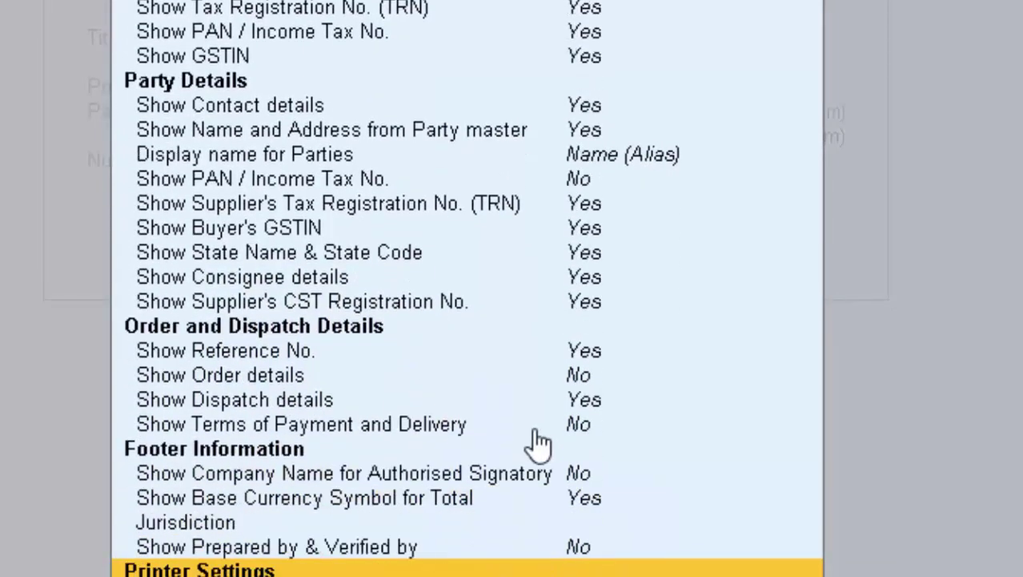
scroll(532, 442, down, 2)
scroll(539, 400, down, 2)
scroll(538, 443, down, 1)
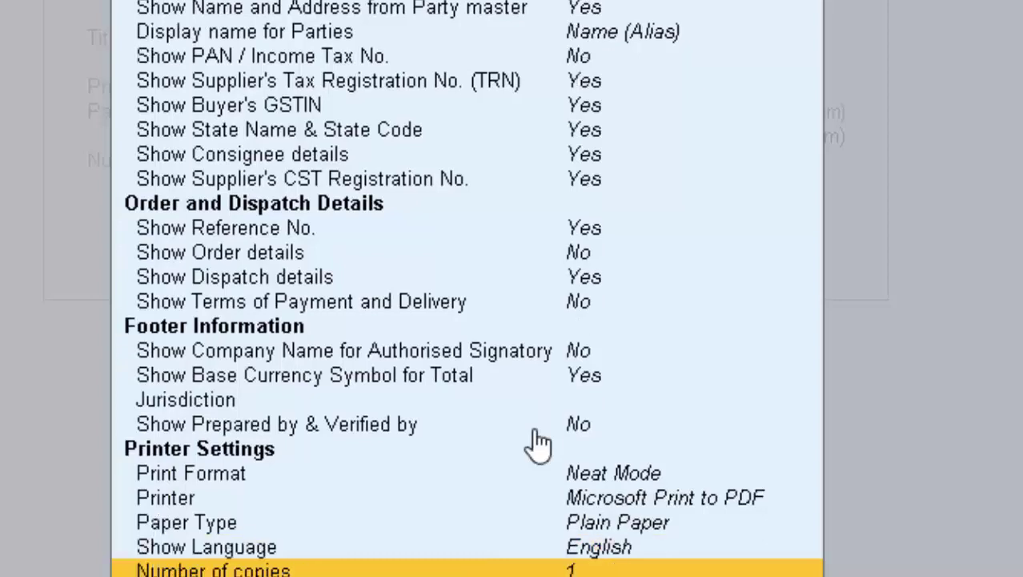
scroll(538, 442, down, 1)
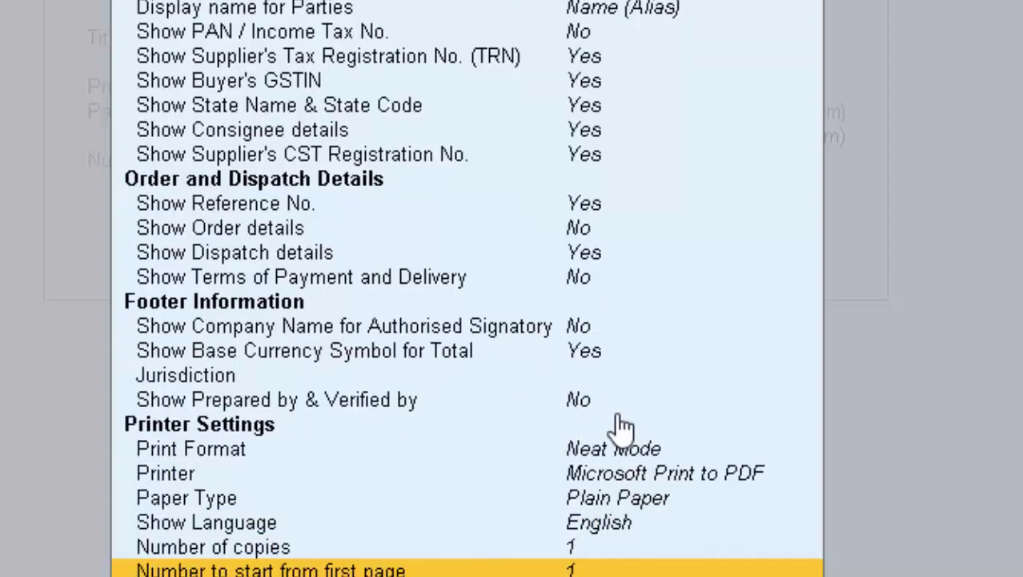
key(Escape)
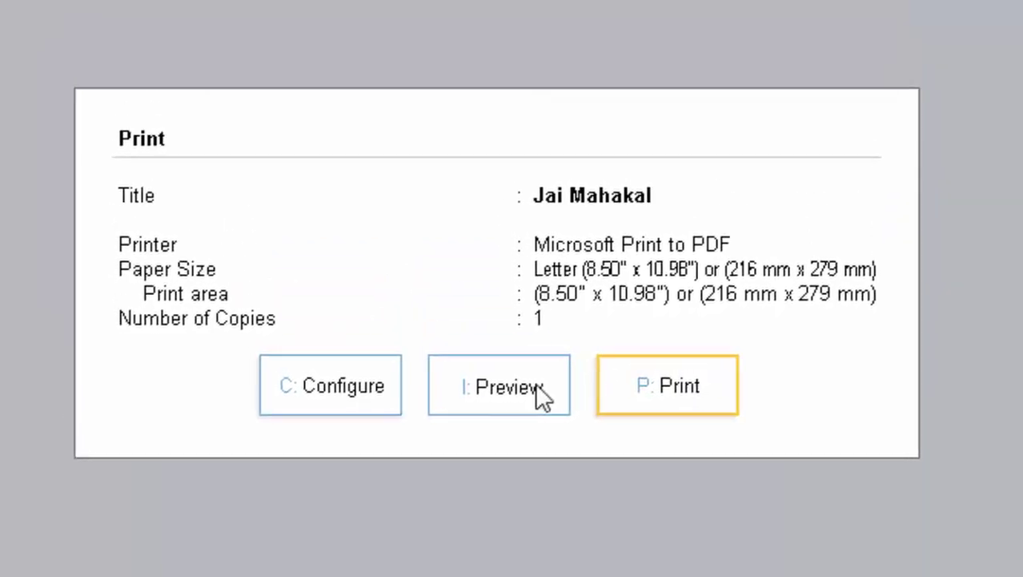
Open the print preview of the purchase invoice and scroll down through it.
click(530, 245)
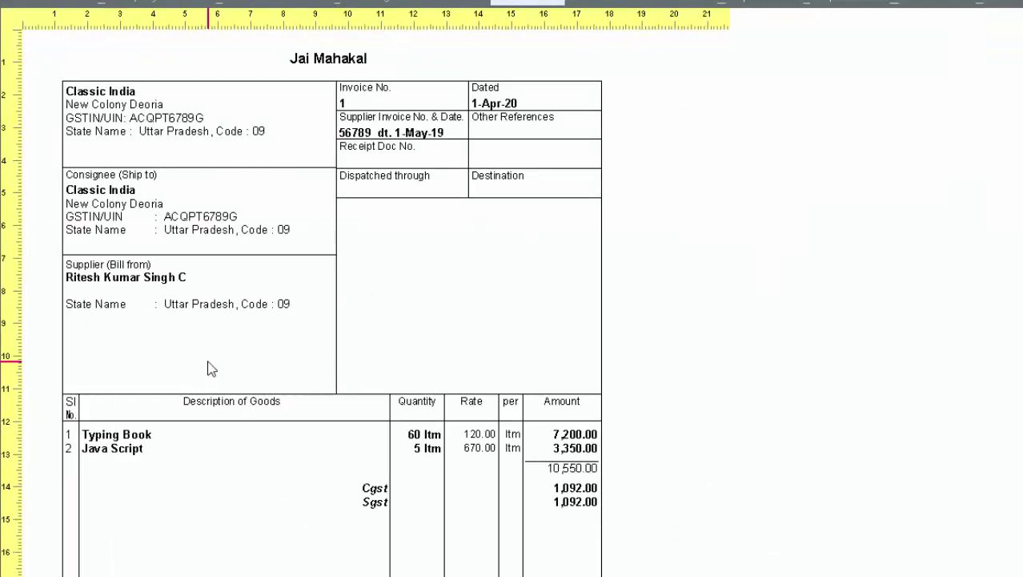
scroll(206, 365, down, 2)
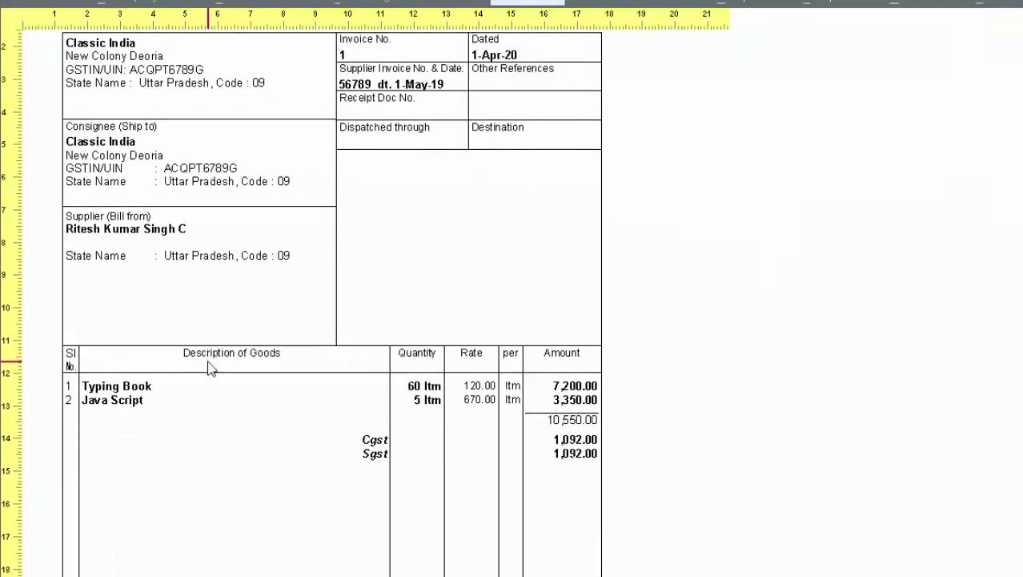
scroll(212, 362, down, 2)
scroll(215, 366, down, 1)
scroll(215, 366, down, 2)
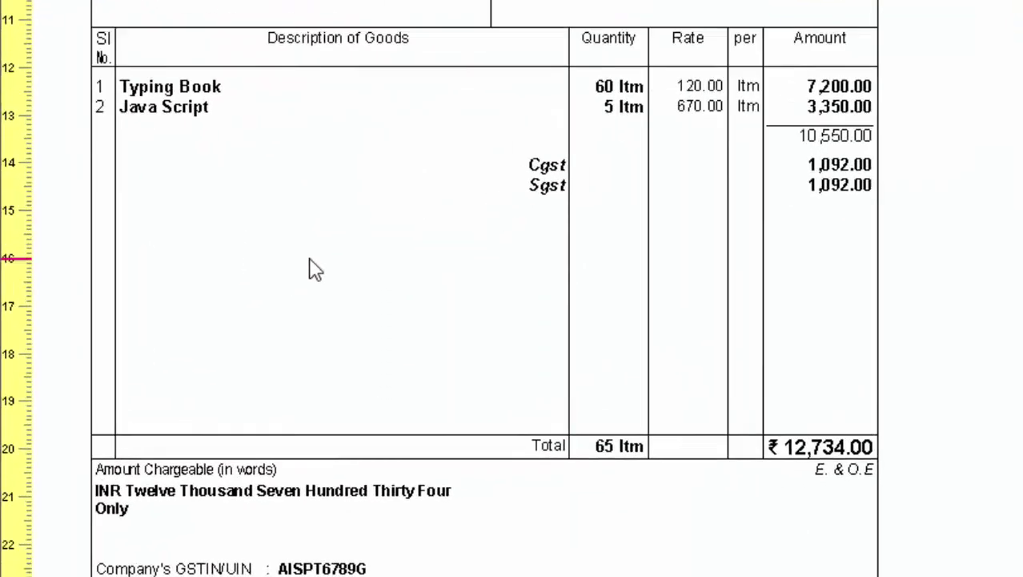
scroll(215, 366, down, 1)
scroll(215, 366, down, 1)
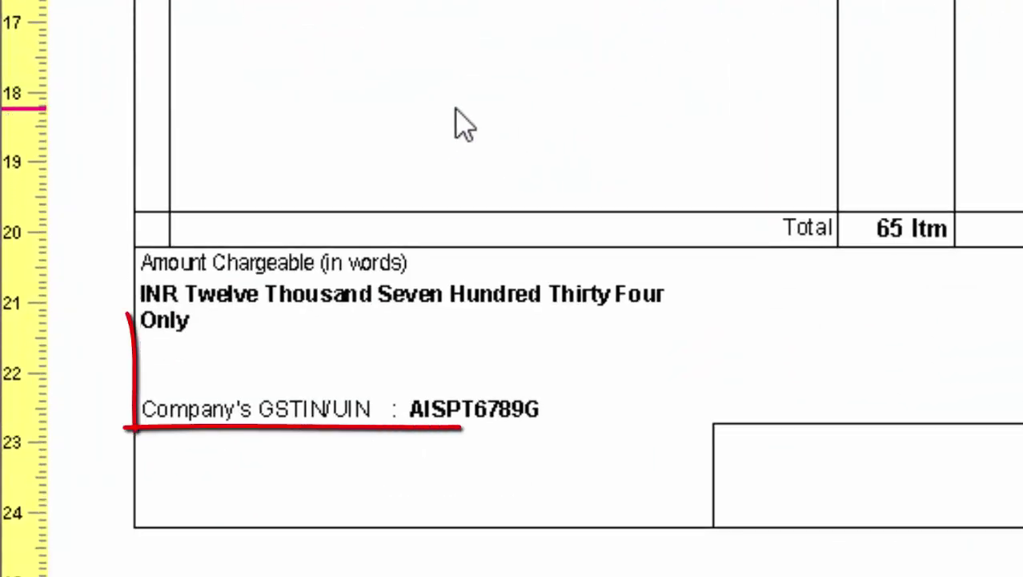
scroll(465, 125, down, 2)
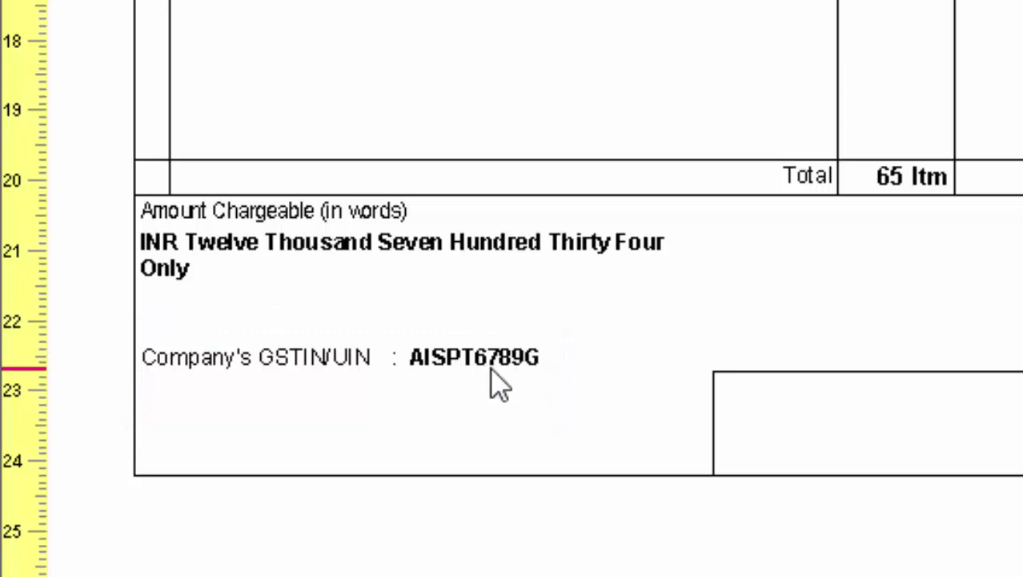
Check the preview's party blocks, Typing Book and Java Script items, and ₹12,734.00 total.
scroll(498, 394, up, 1)
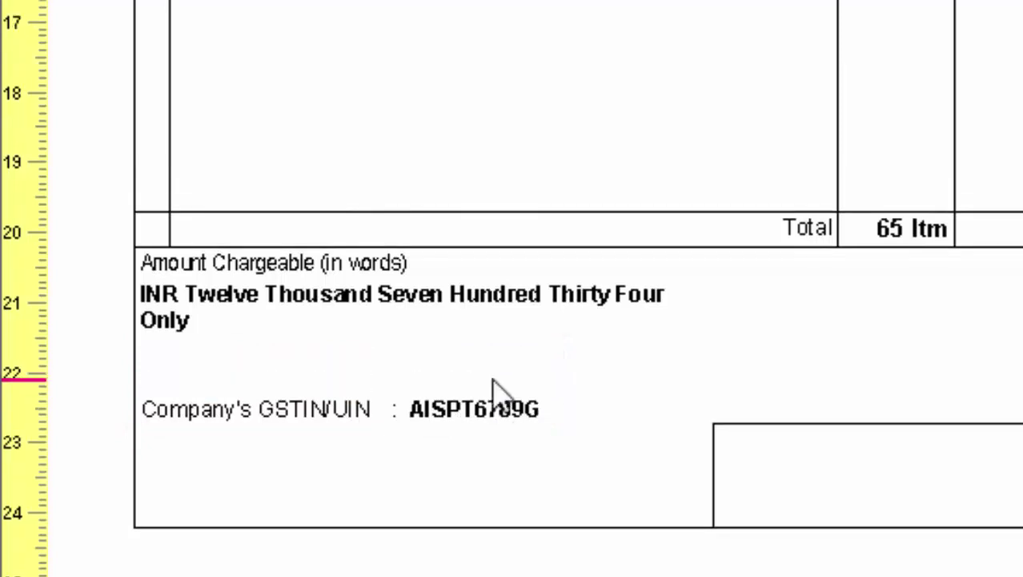
scroll(335, 194, up, 1)
scroll(715, 359, down, 1)
scroll(592, 298, up, 1)
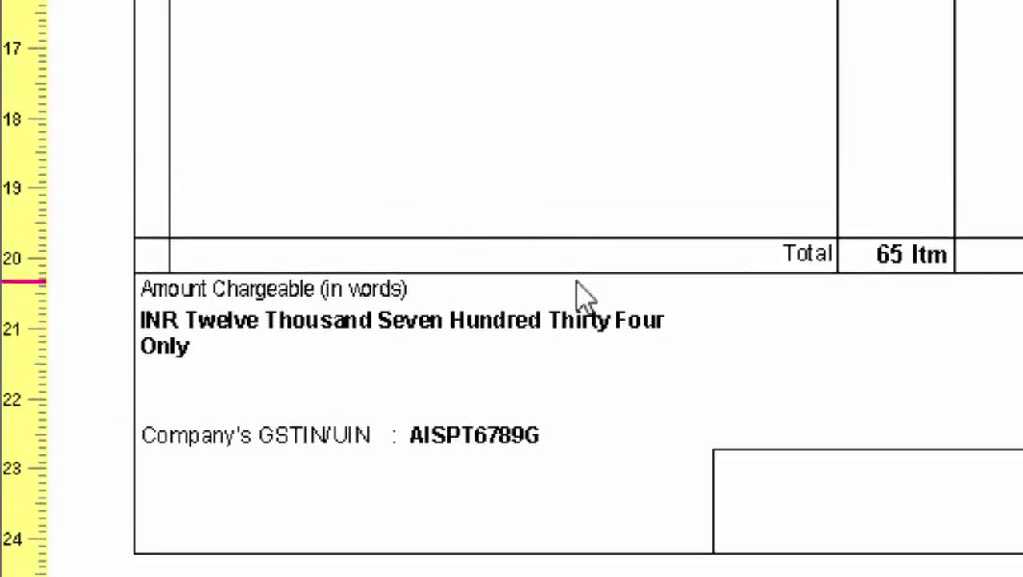
scroll(539, 276, up, 2)
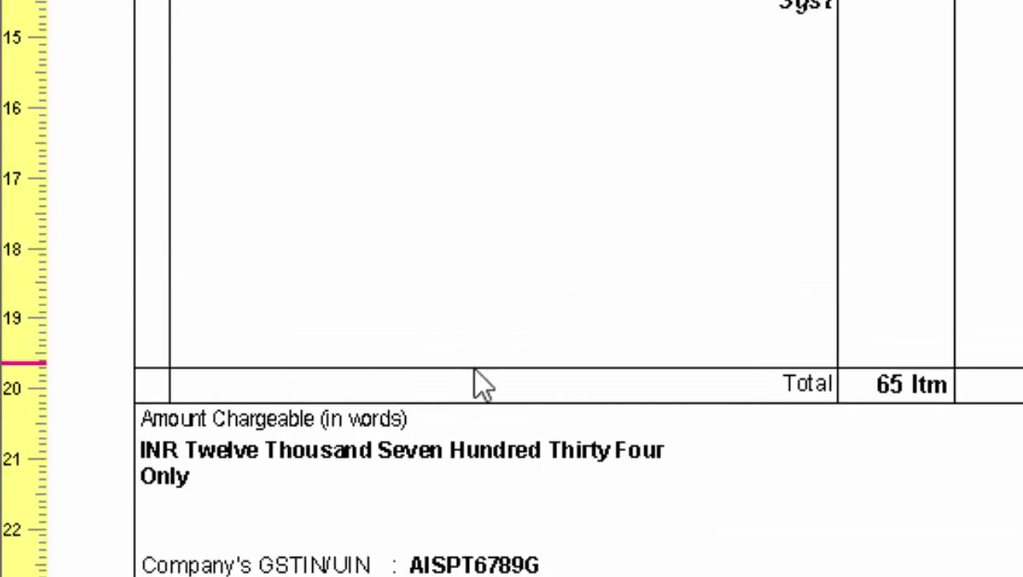
scroll(507, 407, up, 2)
scroll(548, 389, up, 1)
scroll(496, 394, up, 1)
scroll(486, 379, up, 4)
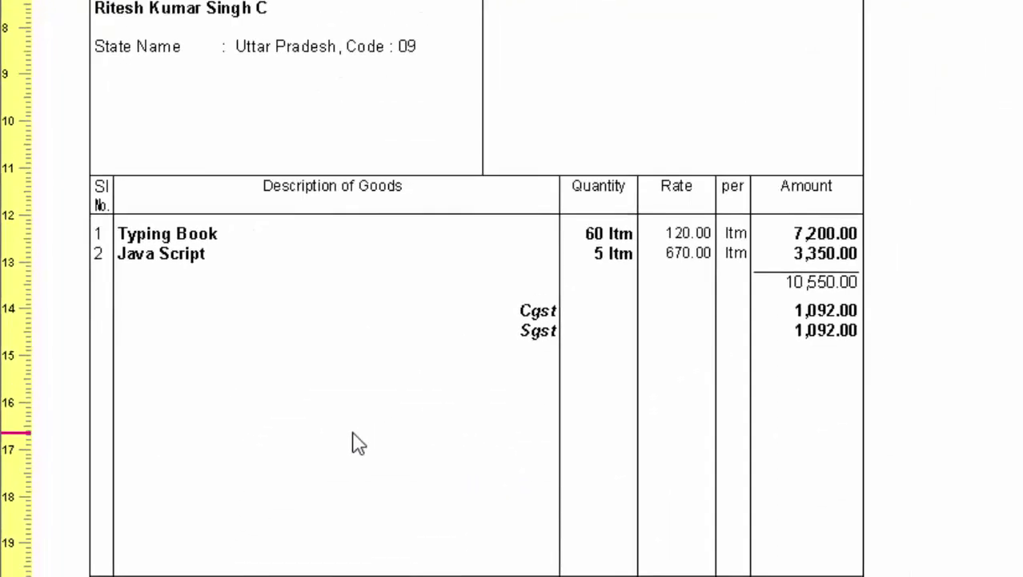
scroll(344, 368, up, 6)
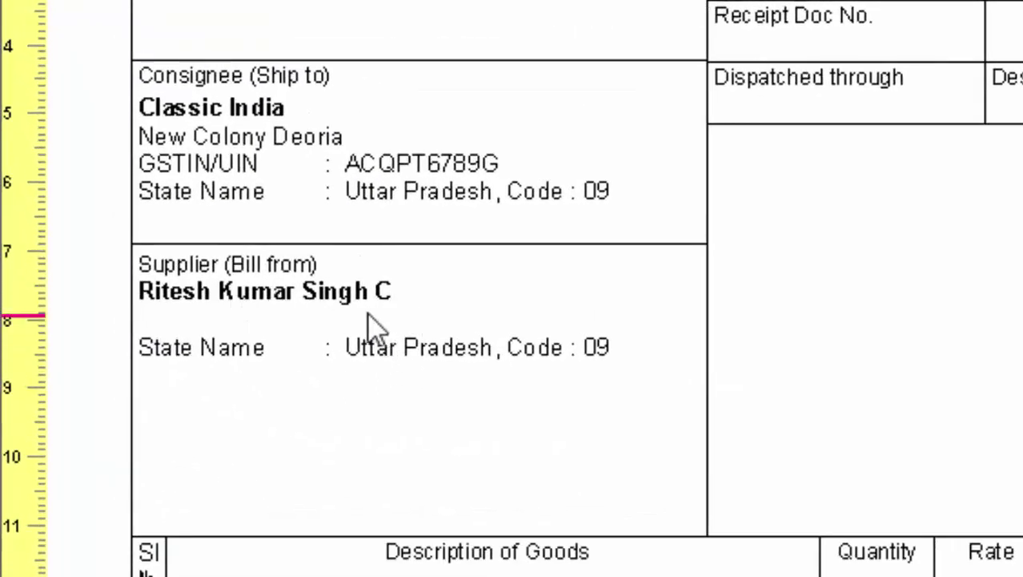
scroll(579, 367, up, 1)
scroll(576, 367, up, 1)
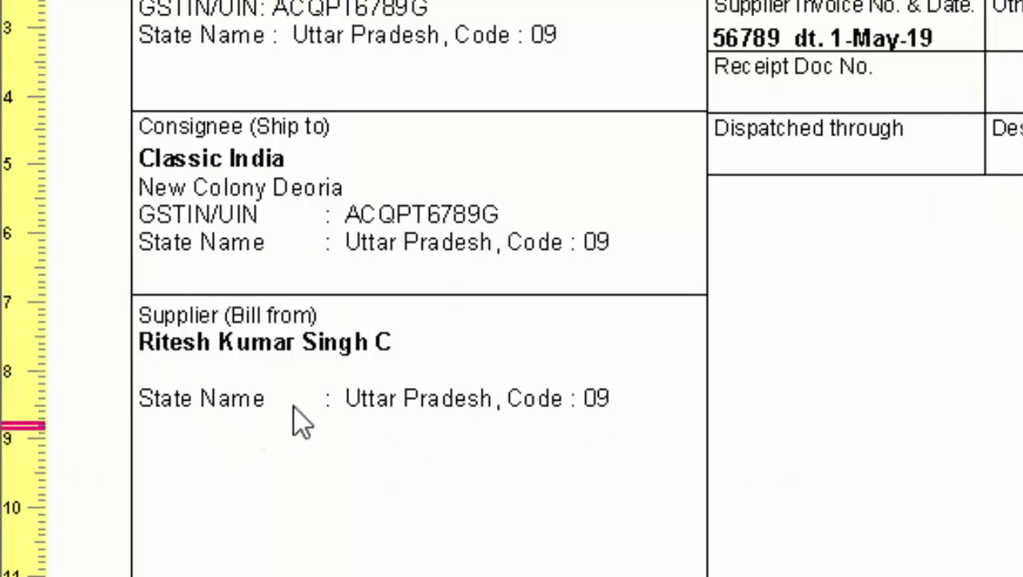
scroll(434, 507, down, 3)
scroll(468, 497, down, 5)
scroll(469, 492, down, 3)
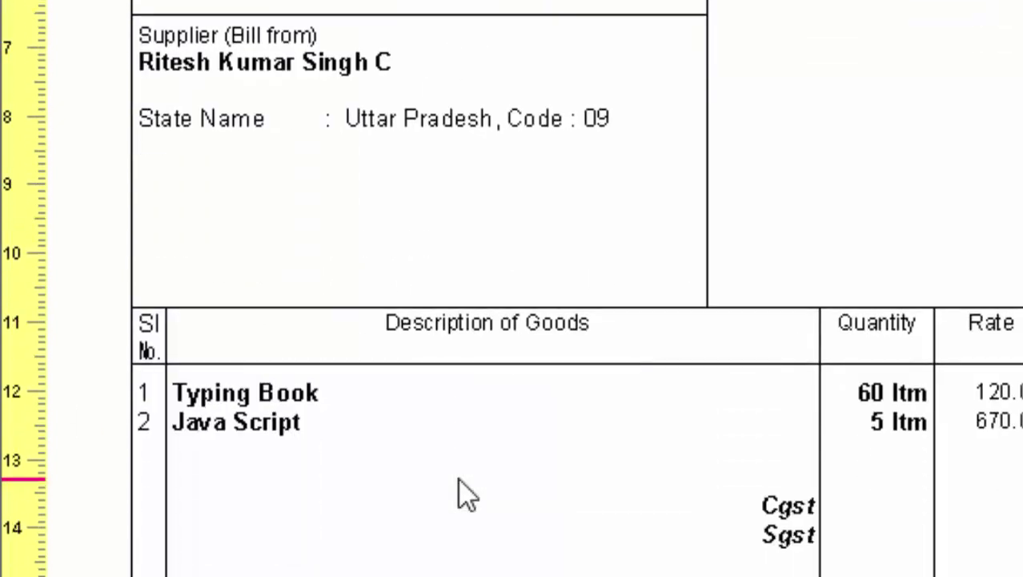
scroll(468, 491, down, 2)
scroll(464, 487, down, 3)
scroll(487, 507, down, 6)
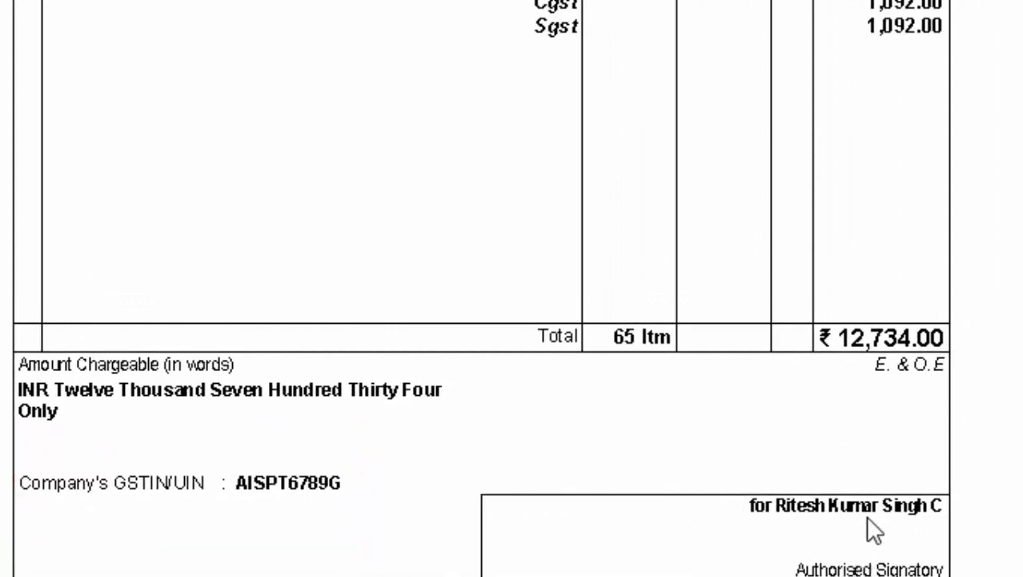
scroll(799, 561, down, 1)
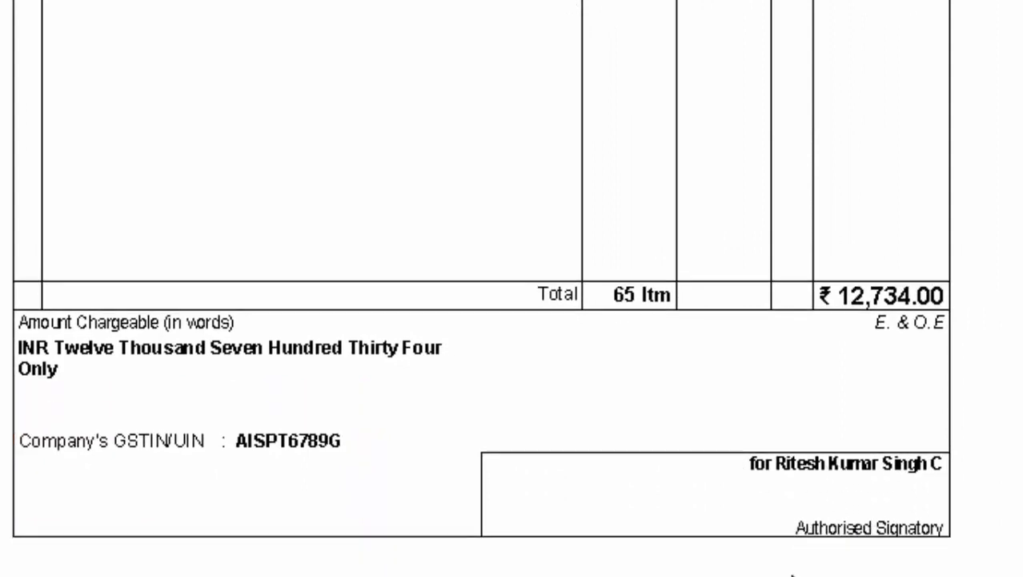
scroll(653, 409, up, 1)
scroll(608, 394, up, 1)
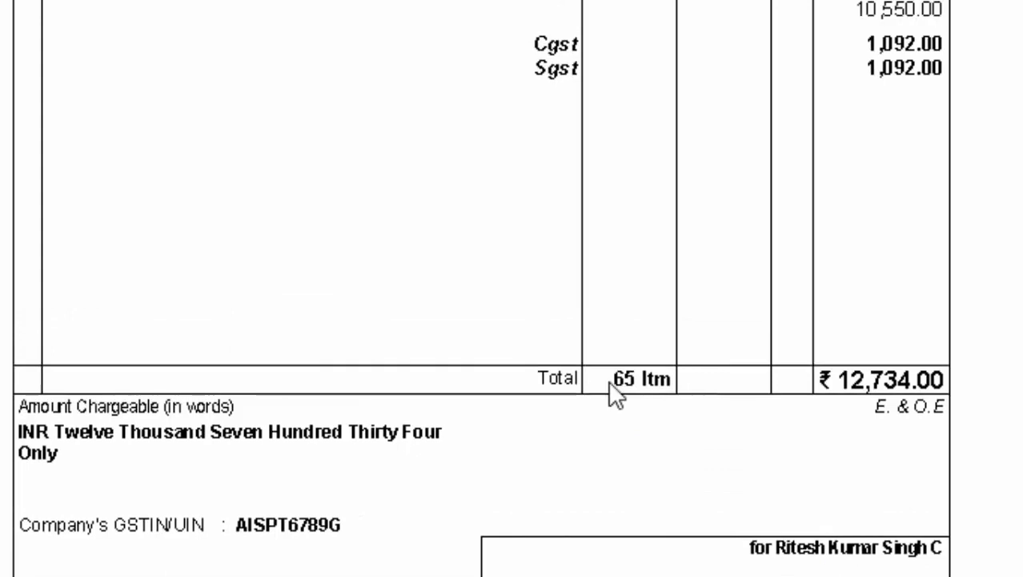
scroll(633, 408, up, 2)
scroll(638, 413, up, 1)
scroll(633, 344, up, 1)
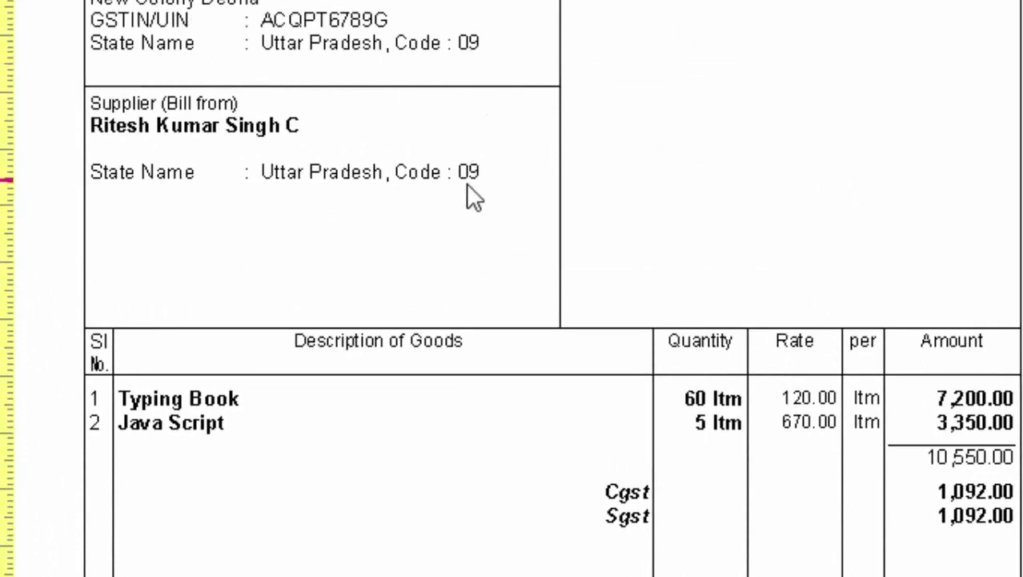
scroll(448, 204, up, 1)
scroll(428, 222, up, 3)
scroll(454, 240, up, 1)
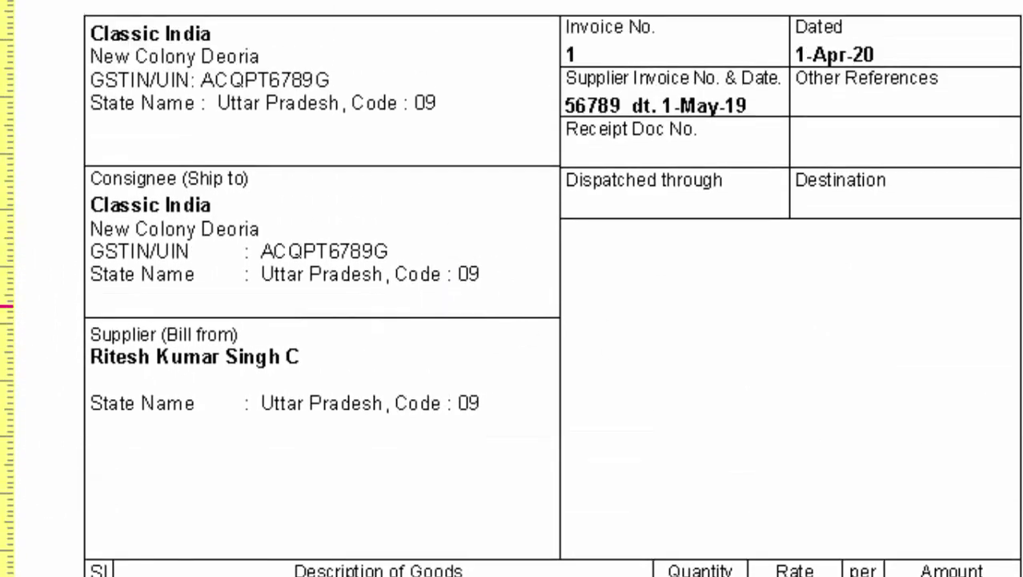
Close the preview, print settings and purchase voucher while staying in the company.
key(Escape)
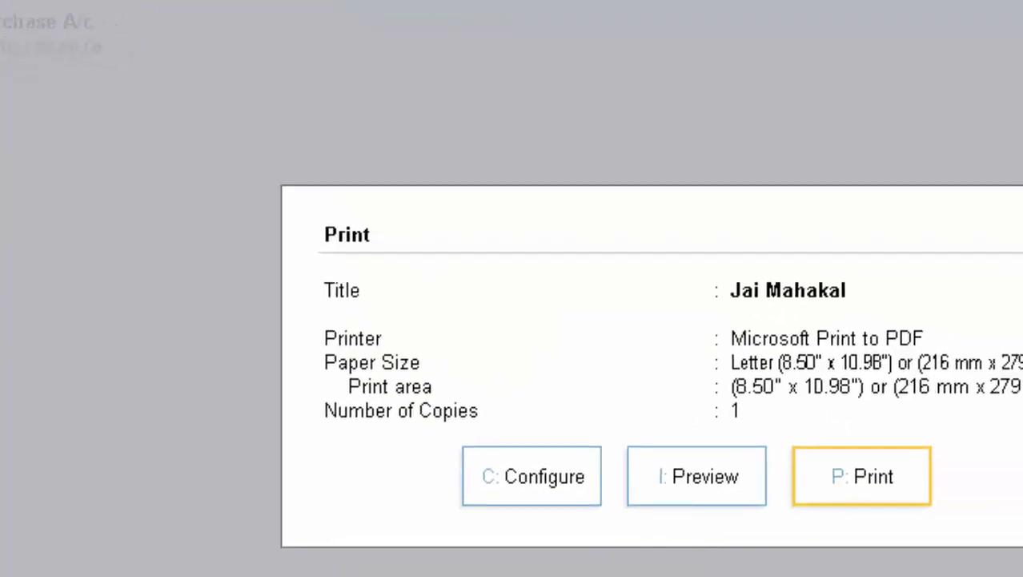
key(Escape)
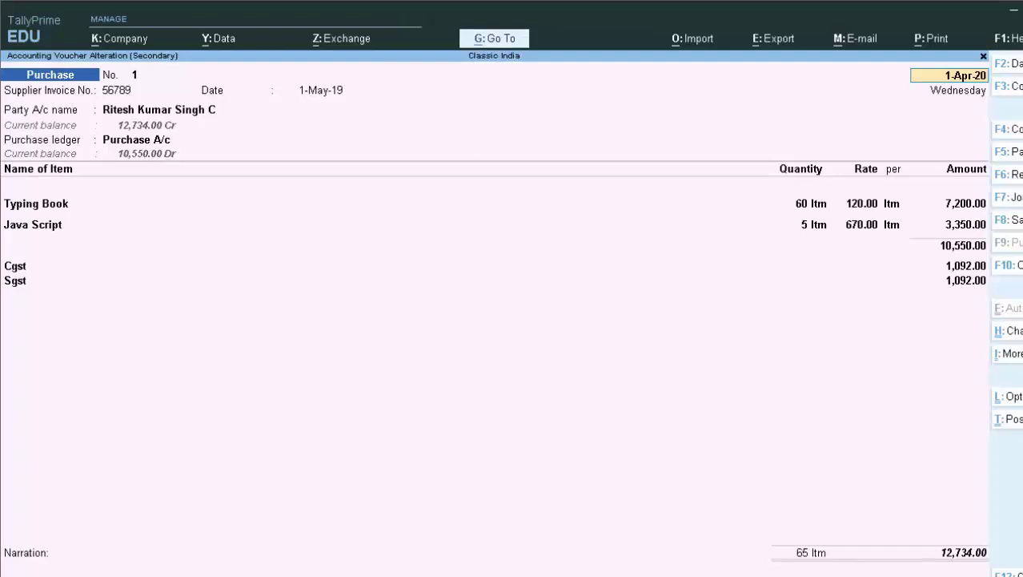
key(ctrl)
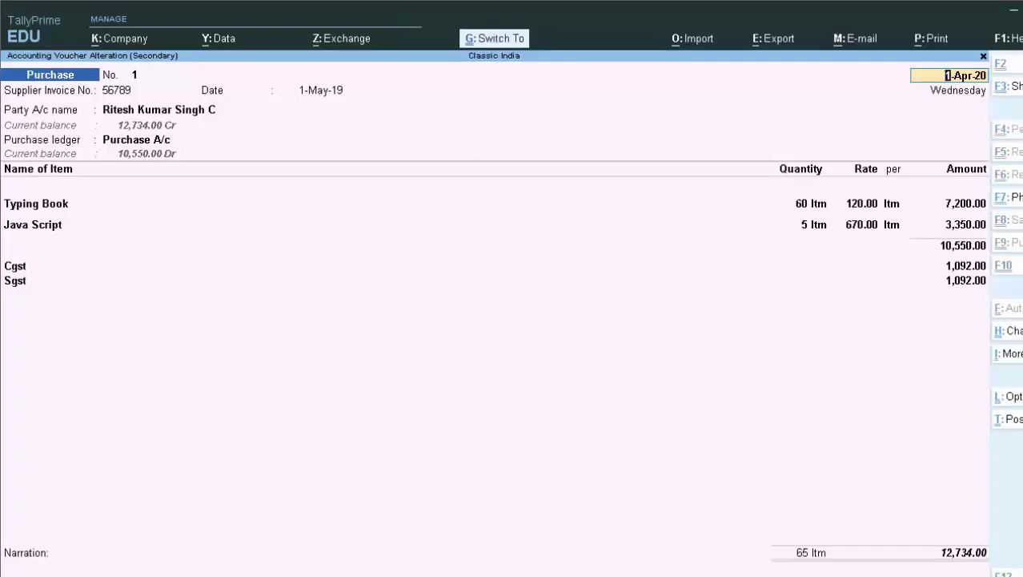
key(ctrl+q)
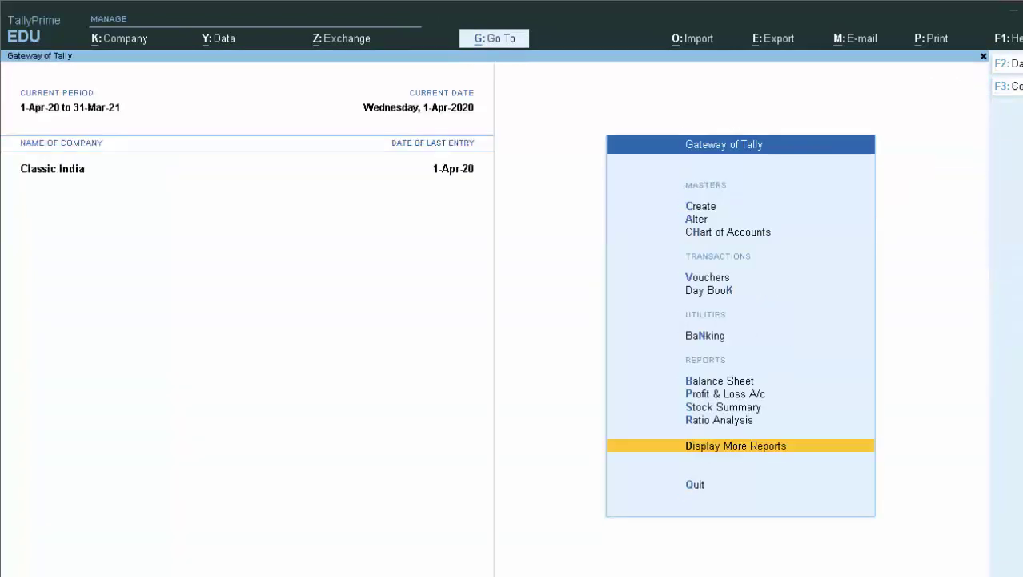
key(Escape)
key(n)
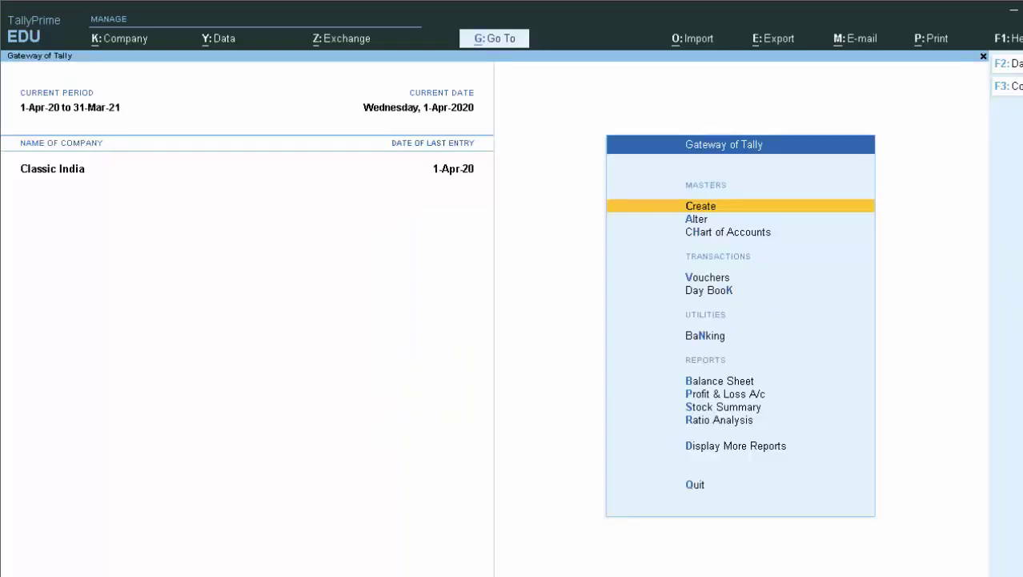
Start a new Purchase voucher No. 2 and create a ledger from Party A/c name.
key(v)
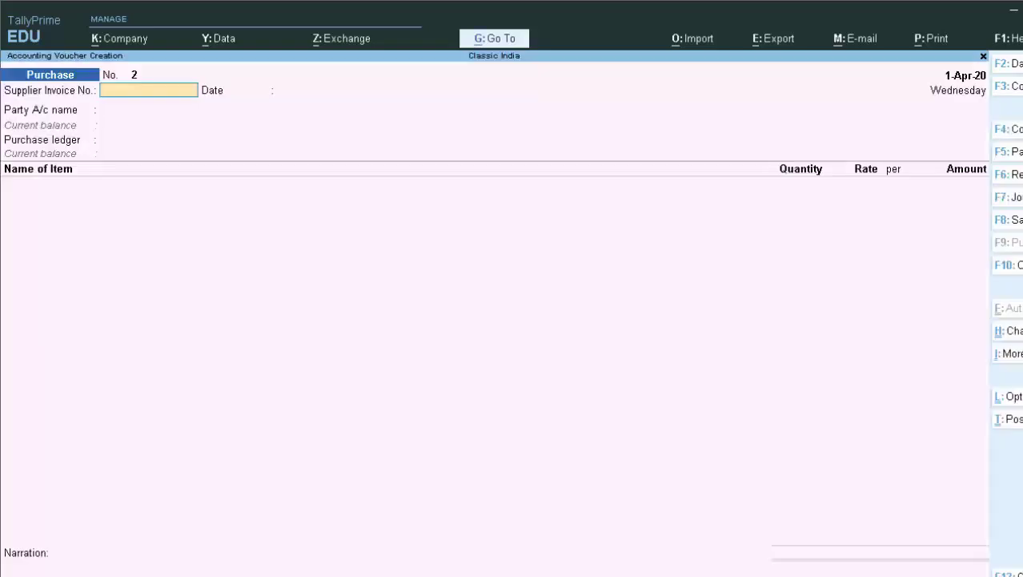
key(Return)
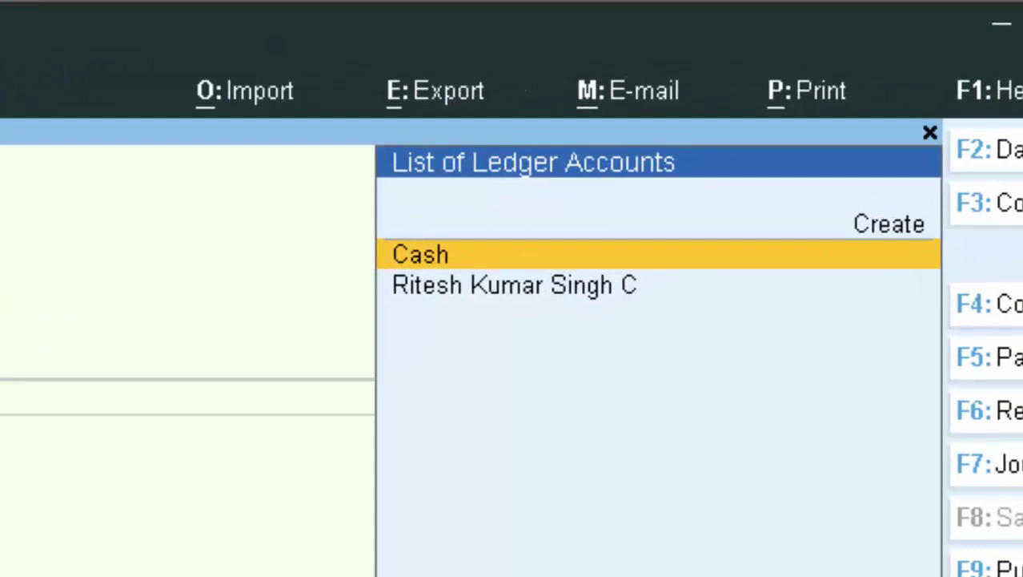
key(alt)
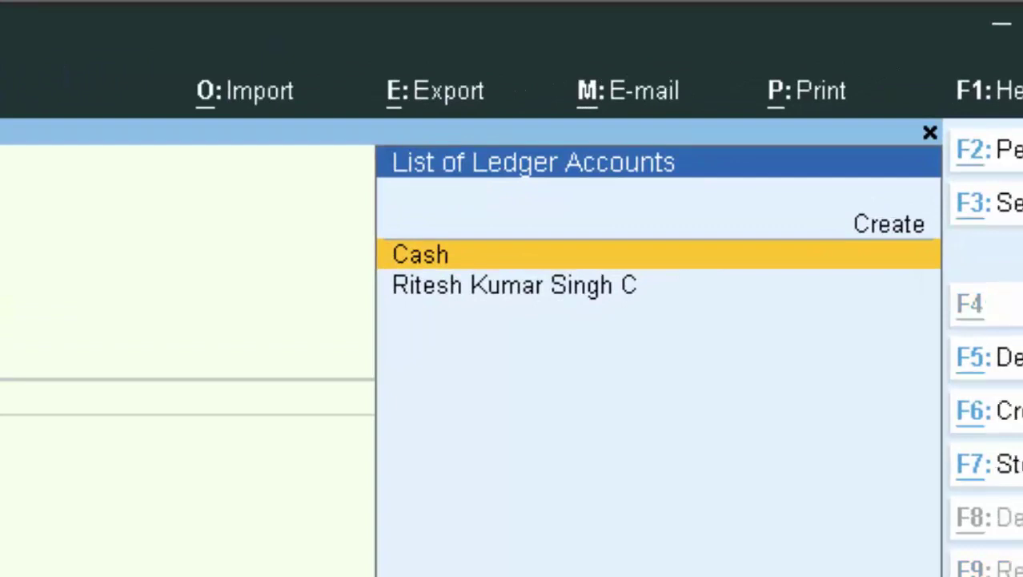
key(alt+c)
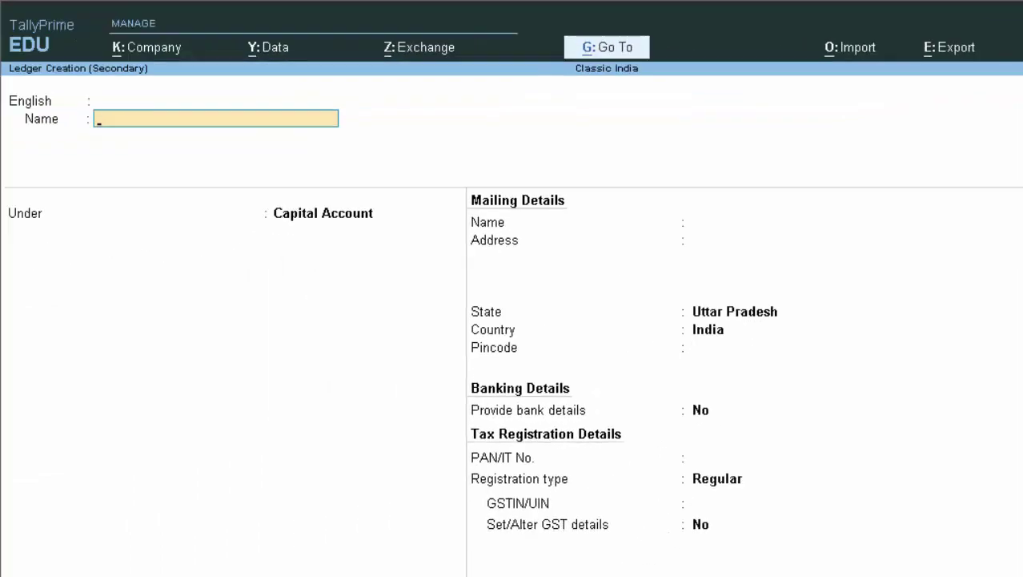
Name the ledger 'Durgesh Store D', group it under Sundry Debtors, and keep bill-by-bill balances.
text(Dur)
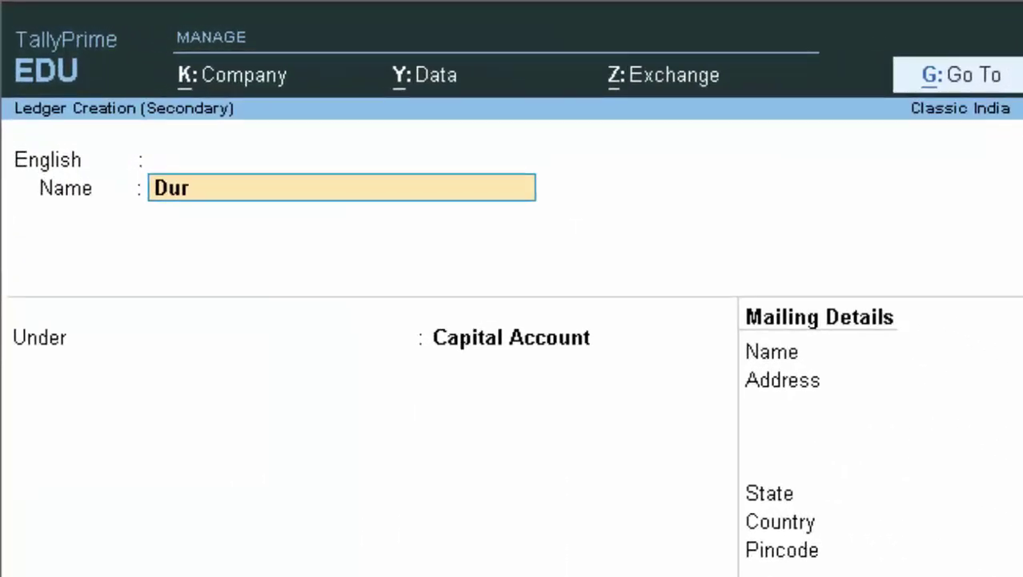
text(gesh Store)
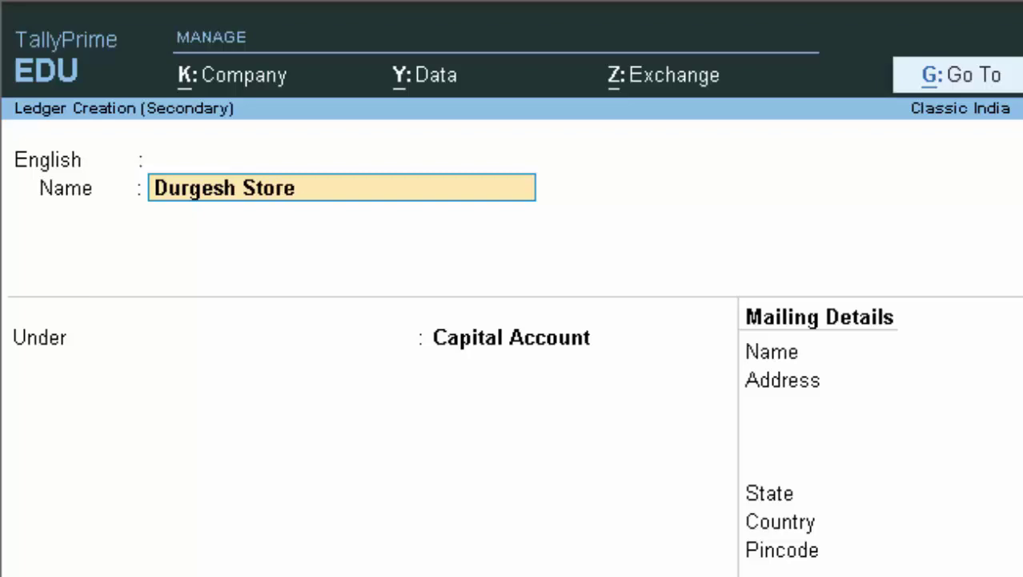
text(D)
key(Return)
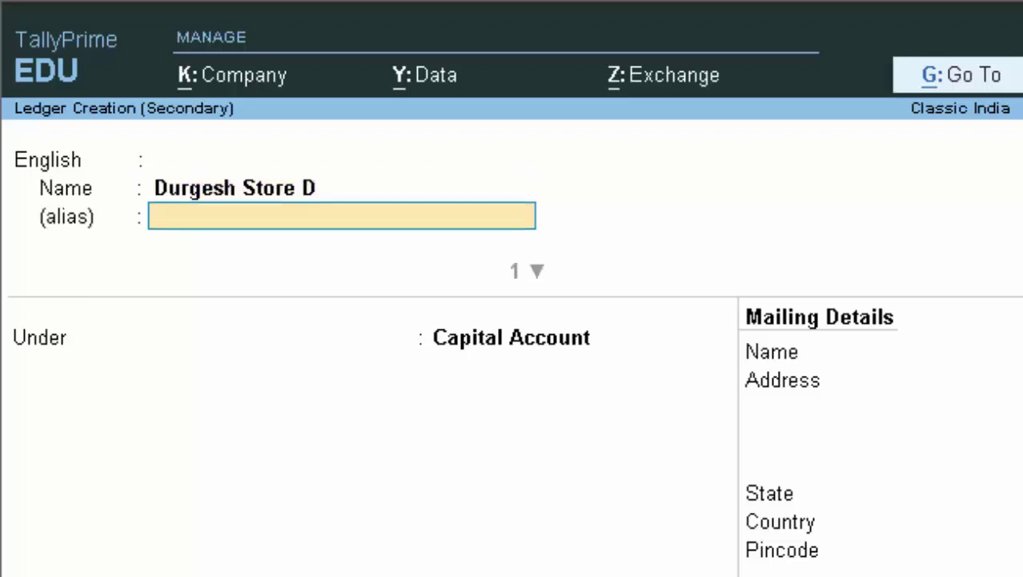
key(Return)
key(Return)
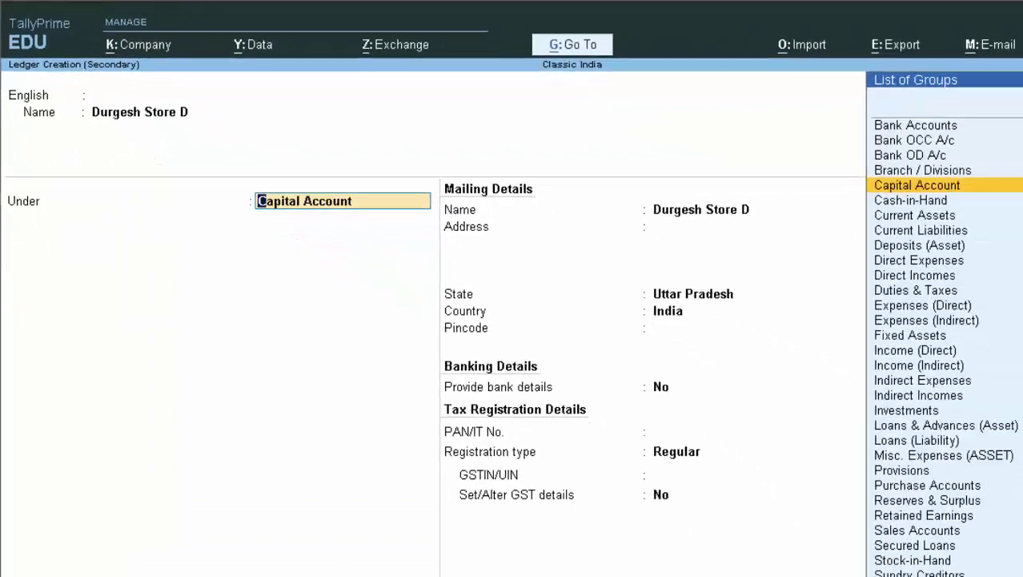
text(S)
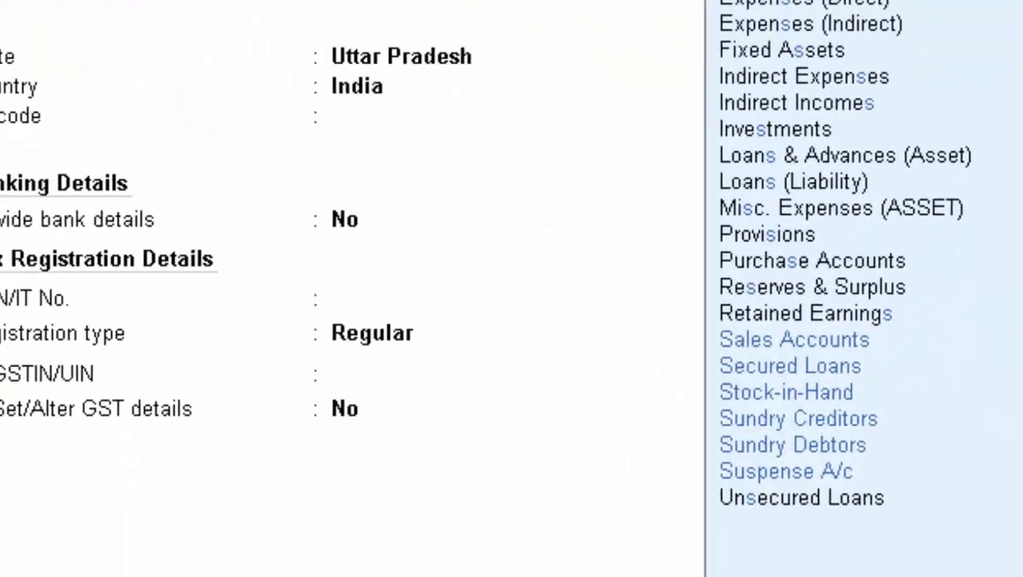
key(Down)
key(Down)
key(Down)
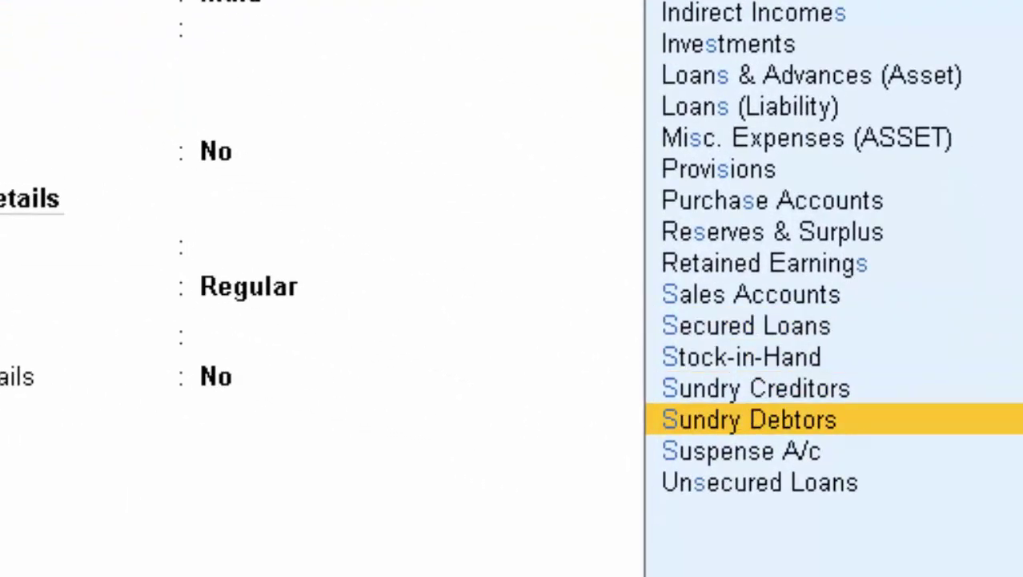
key(Return)
key(Return)
key(Return)
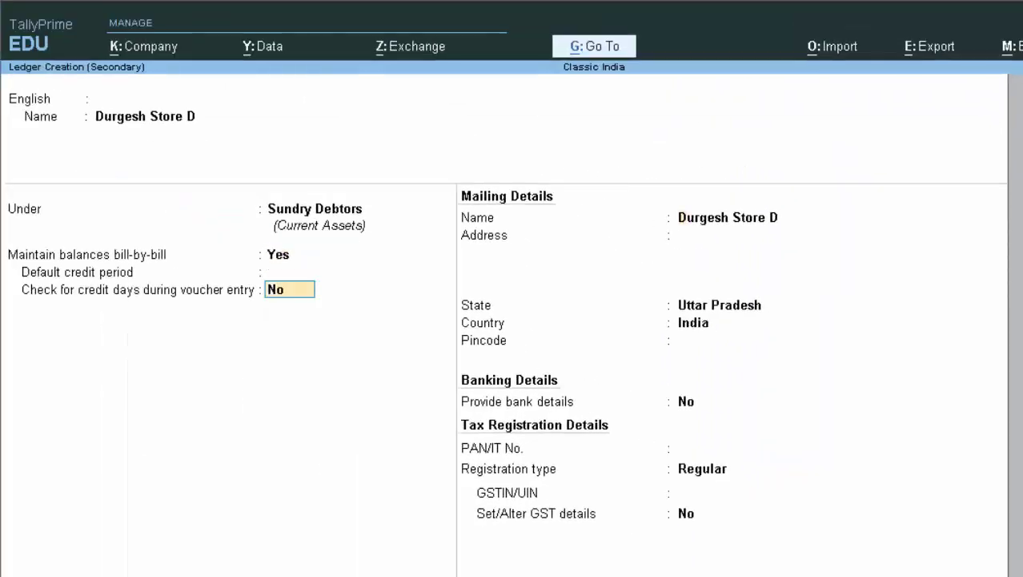
key(Return)
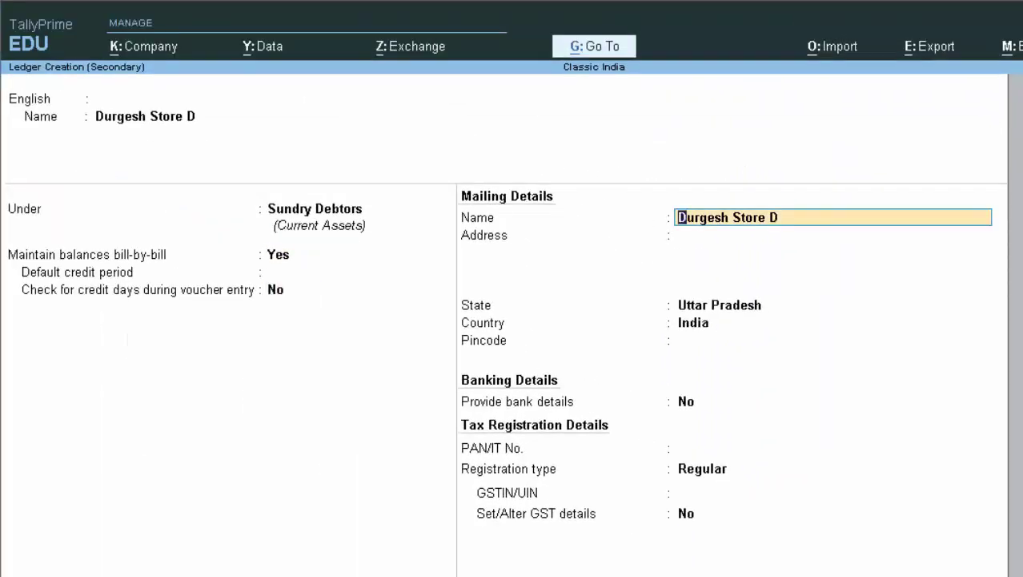
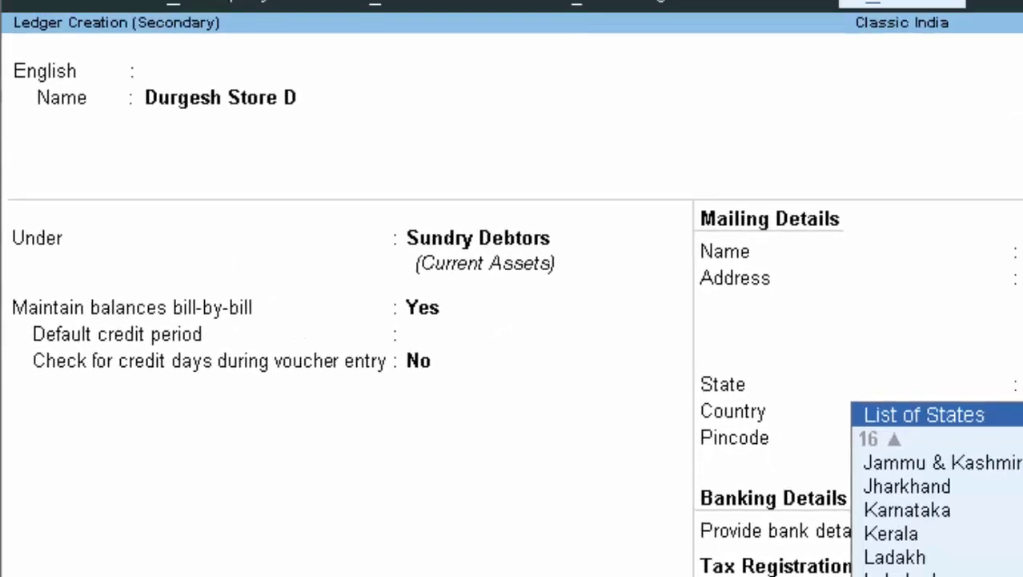
Finish the Durgesh Store D ledger with state Uttar Pradesh, Regular registration and the party's GSTIN.
key(Return)
key(Return)
key(Return)
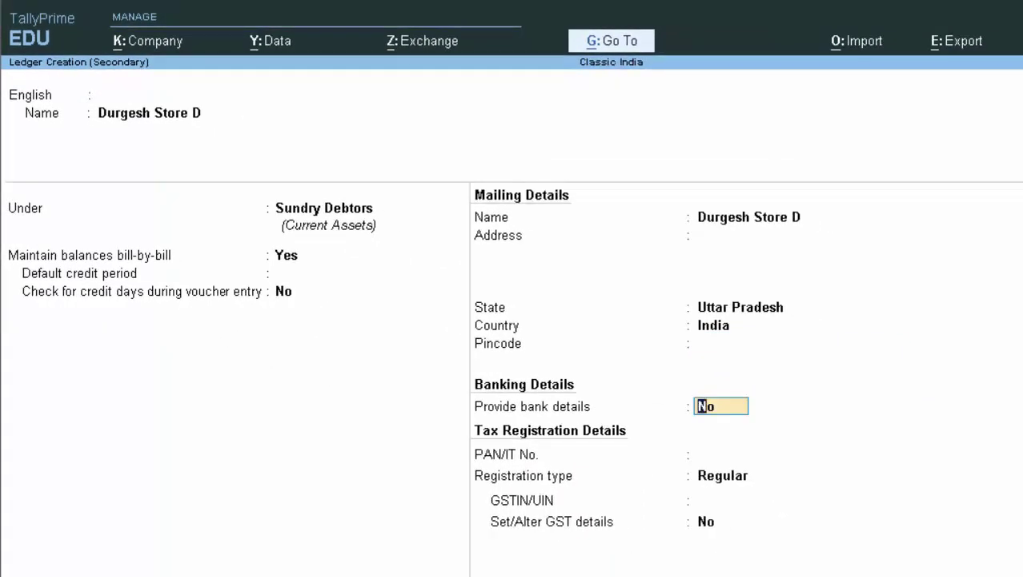
key(Return)
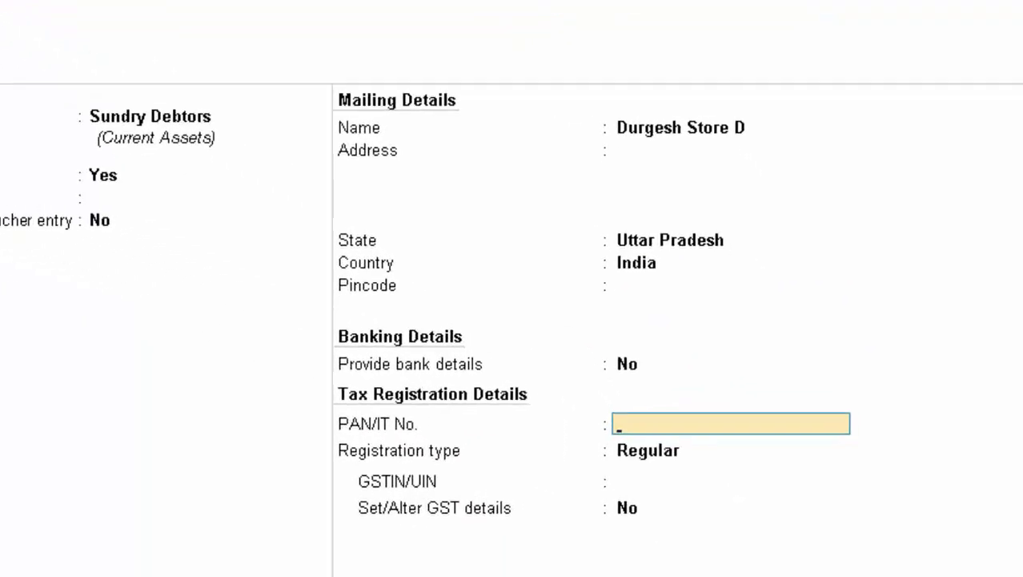
key(Return)
key(Return)
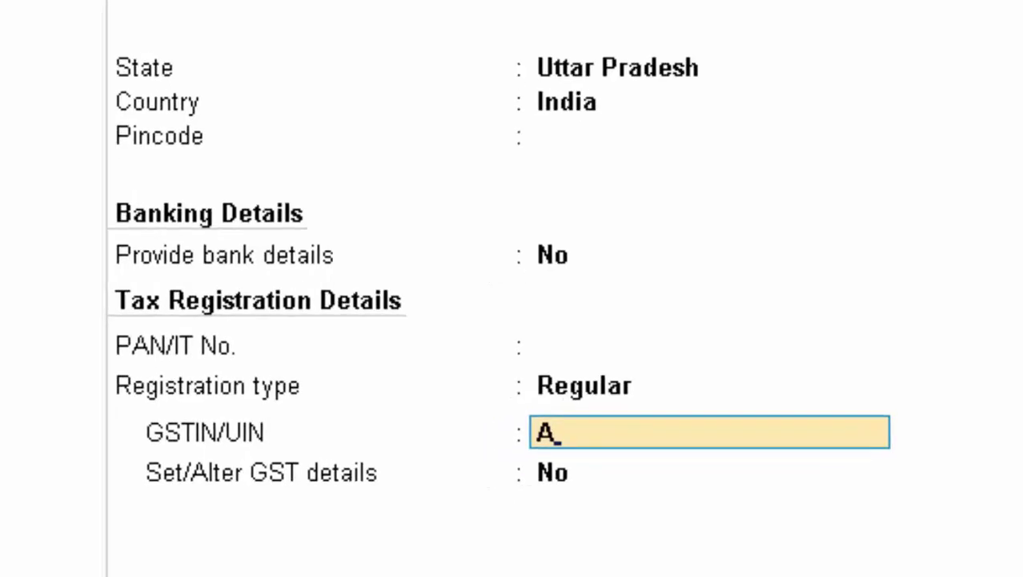
key(Return)
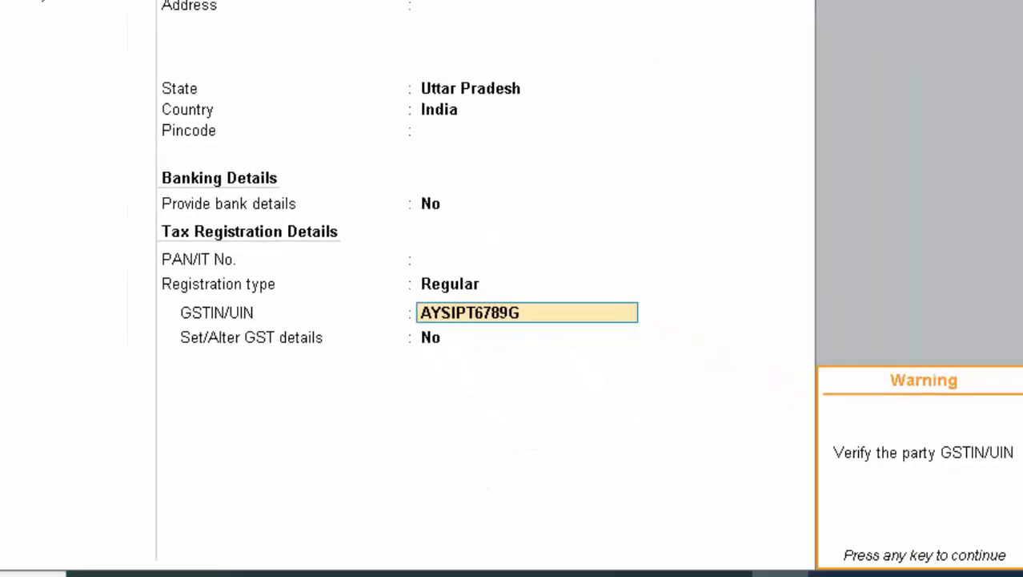
key(Return)
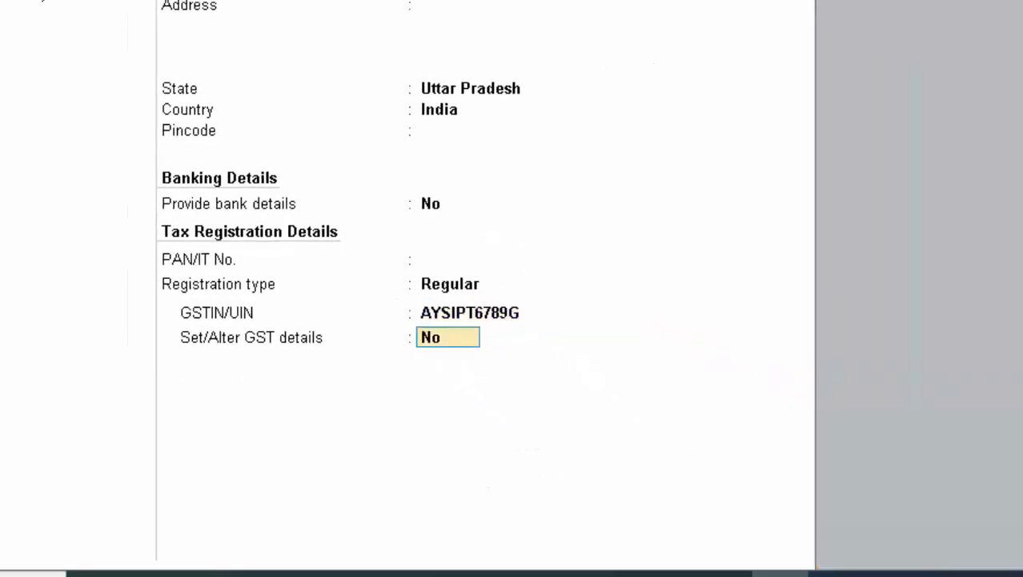
key(Return)
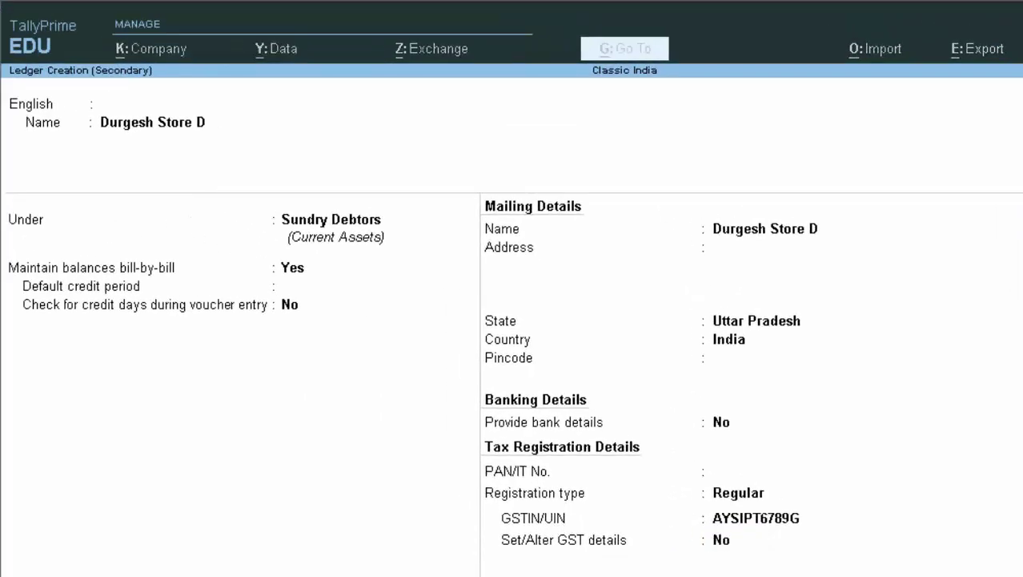
Save the Durgesh Store D ledger, leave dispatch details blank, and accept Uttar Pradesh party details.
key(Return)
key(Return)
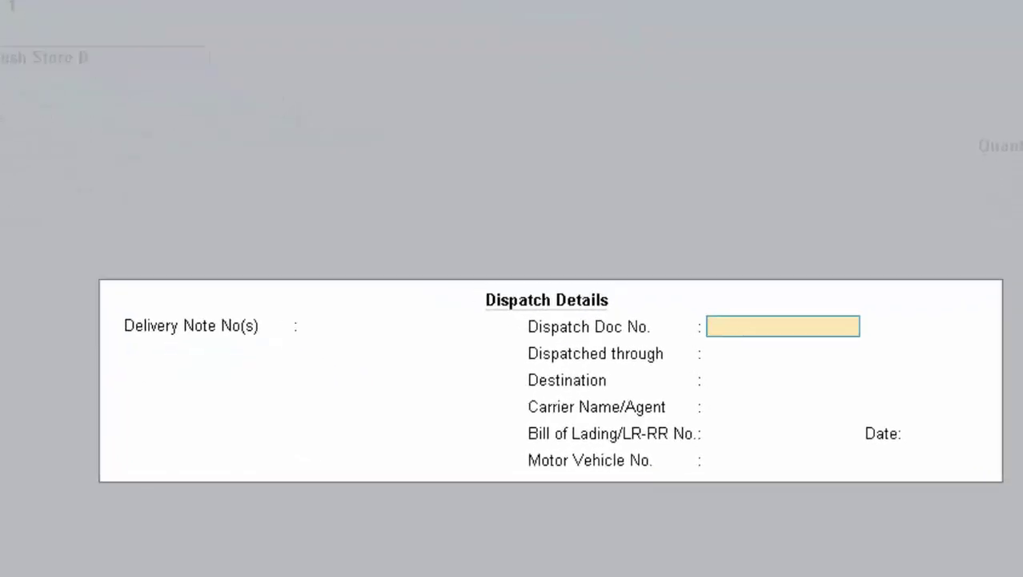
key(Return)
key(Return)
key(Return)
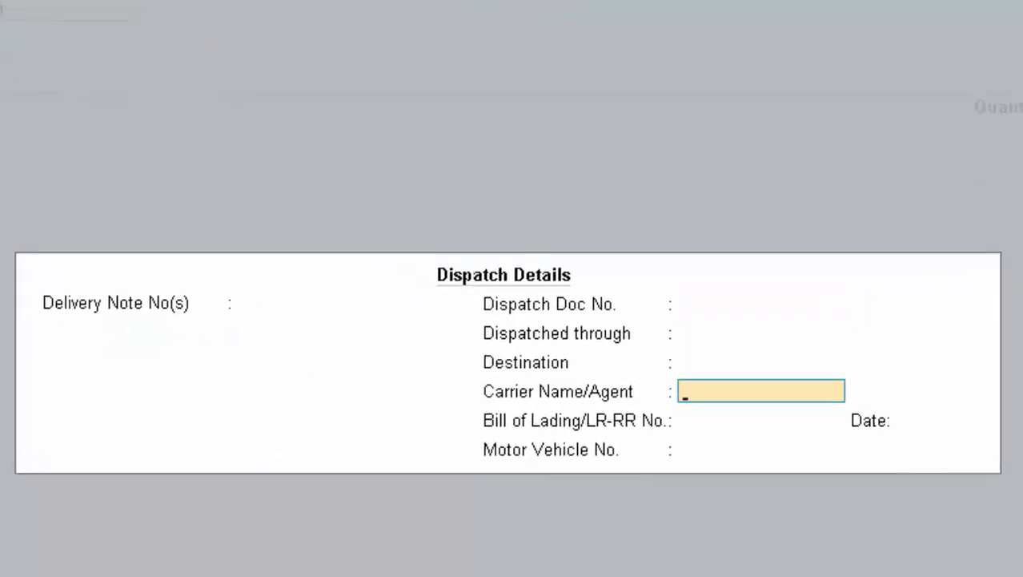
key(Return)
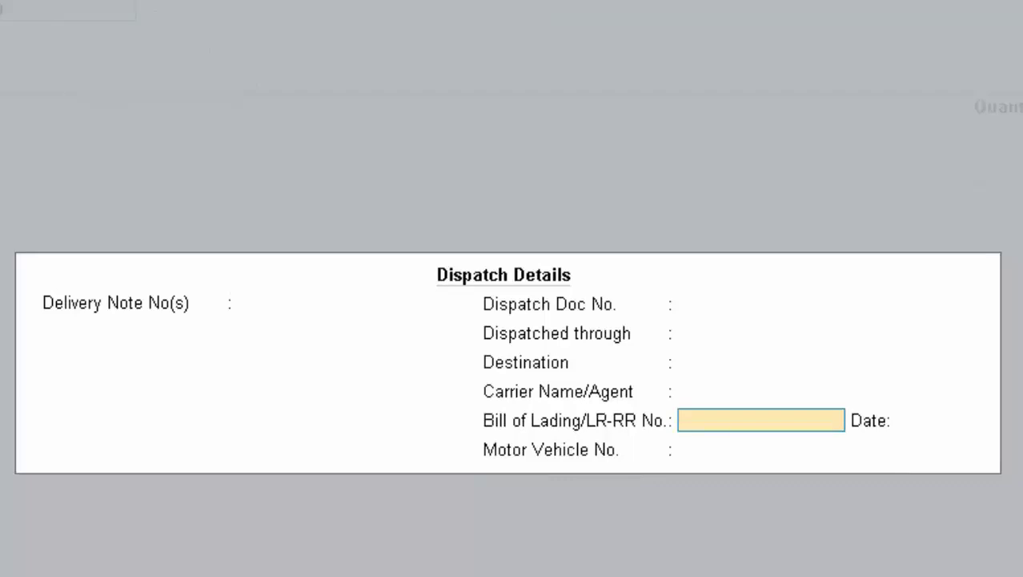
key(Return)
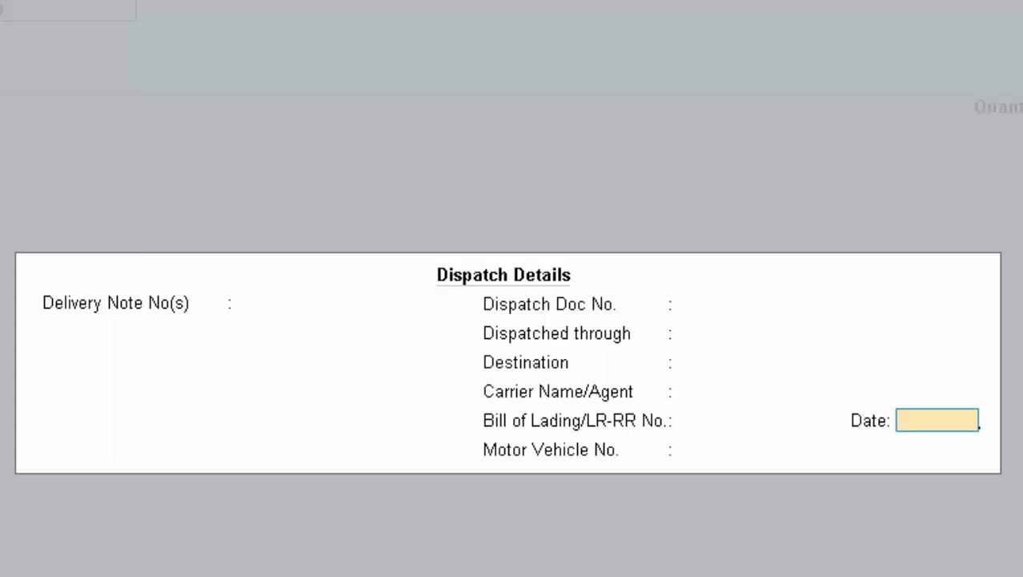
key(Return)
key(Return)
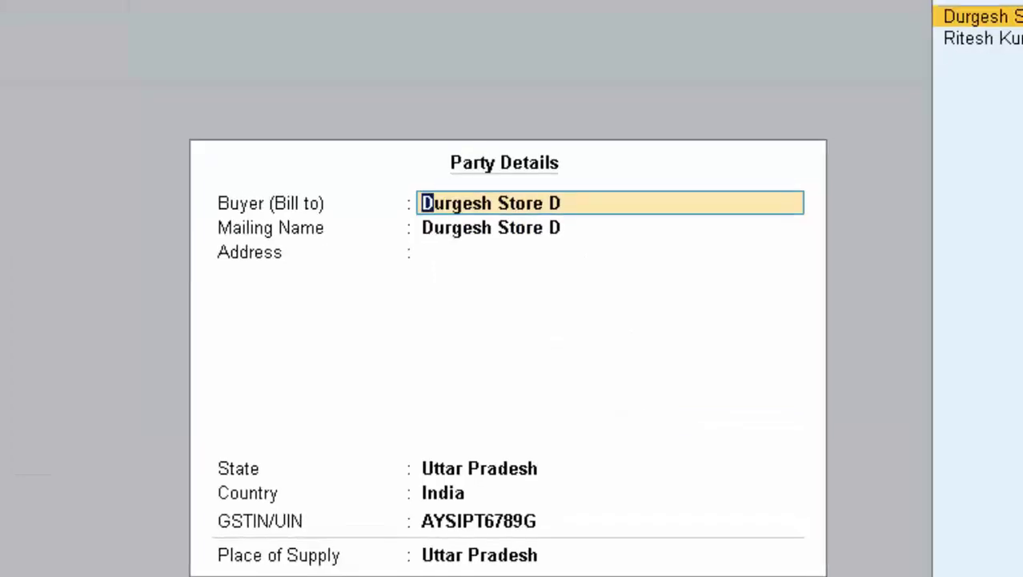
key(Return)
key(Return)
key(Return)
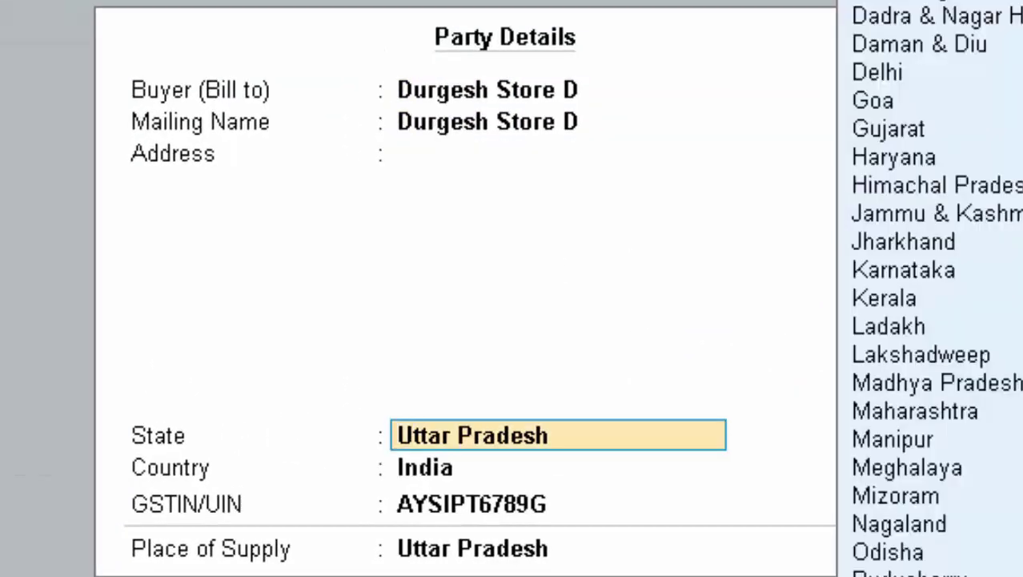
key(Return)
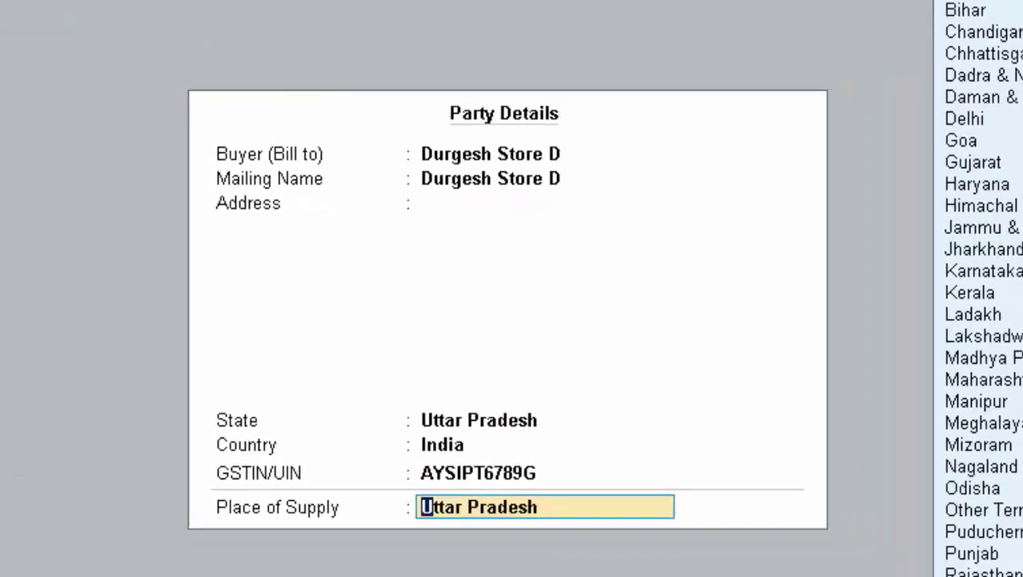
key(Return)
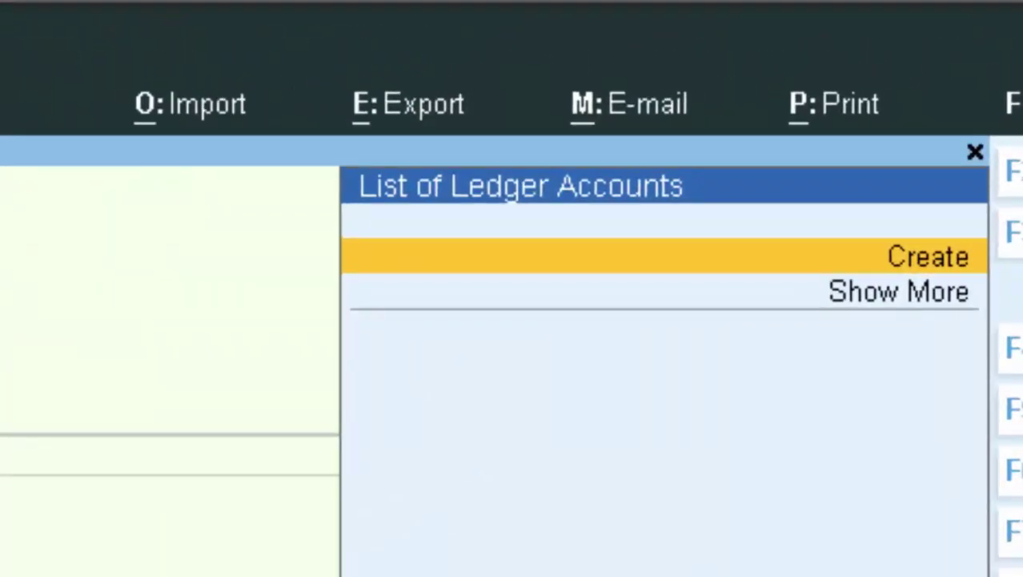
Create the 'Sales A/c' ledger under Sales Accounts, type Not Applicable, GST applicable.
key(Return)
text(S)
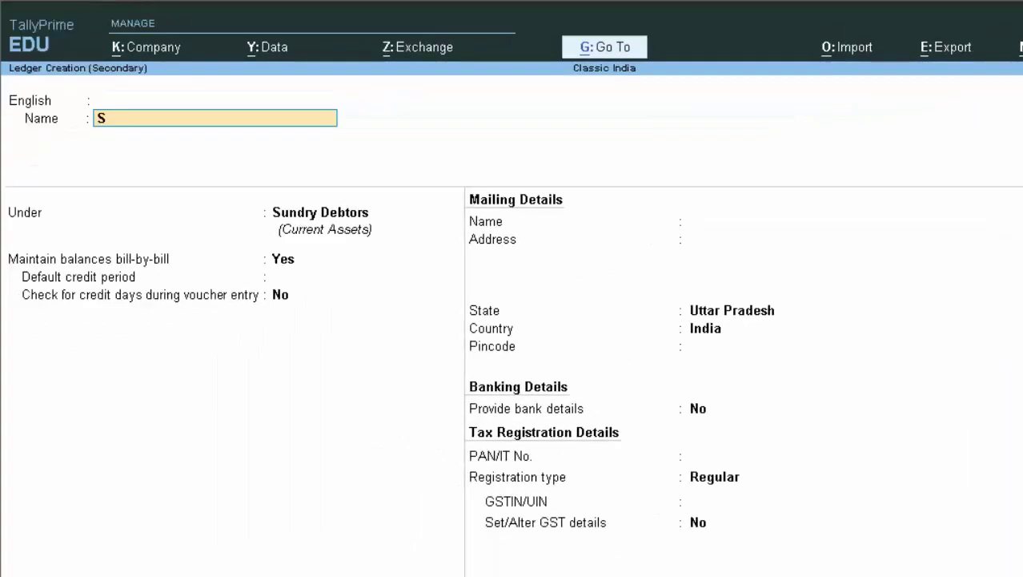
text(ales)
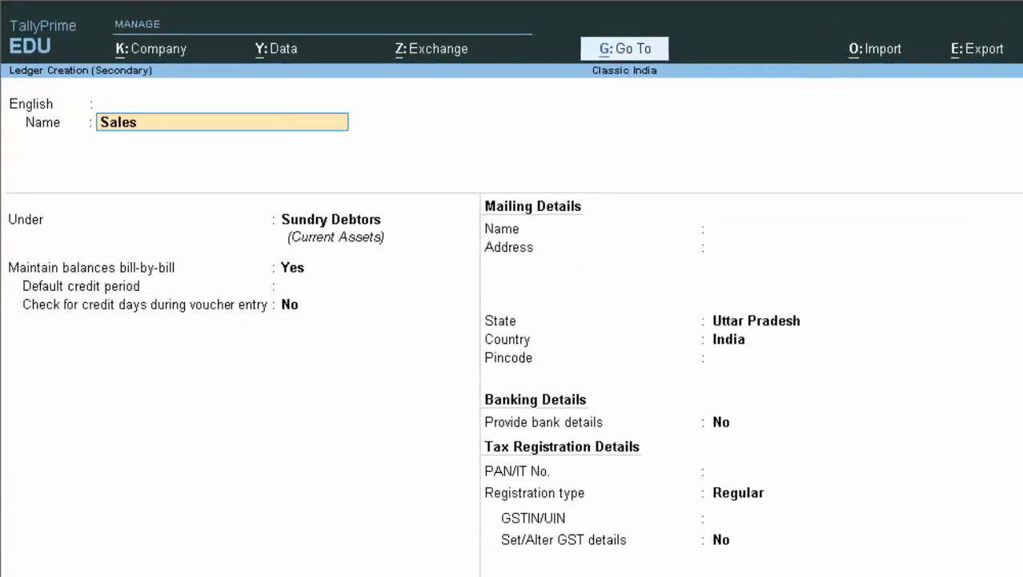
text( a/c)
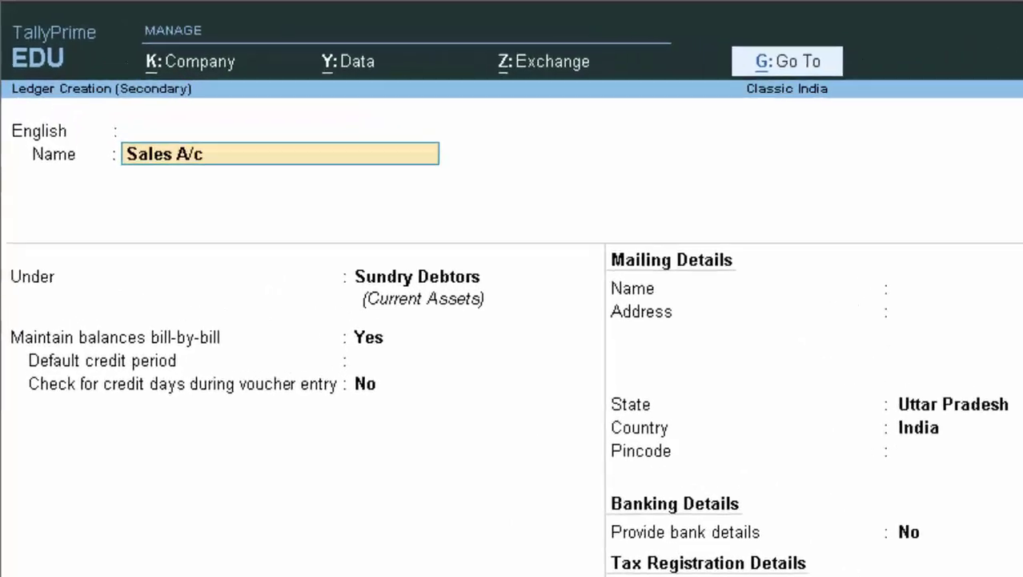
key(Return)
key(Return)
key(Return)
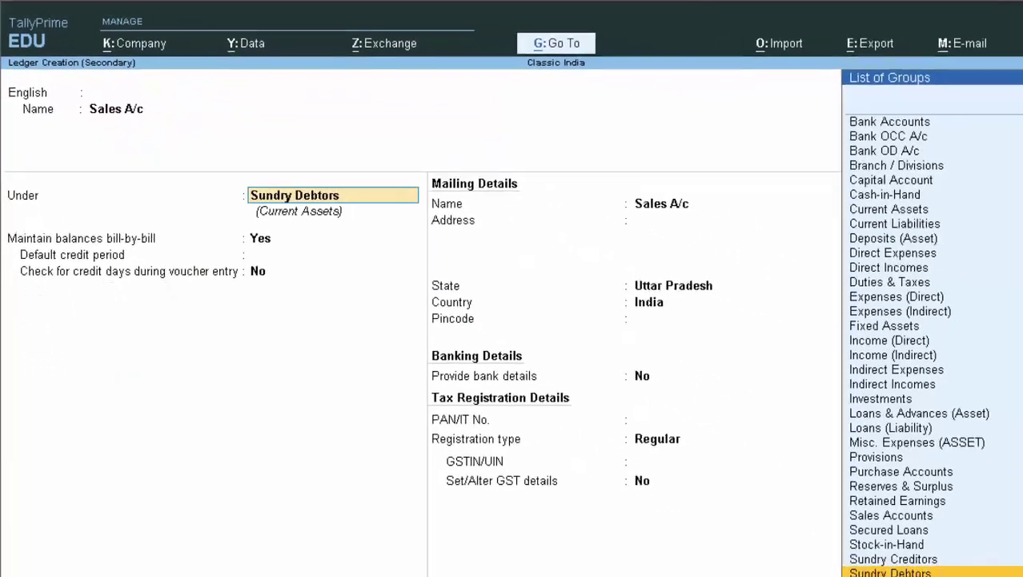
text(S)
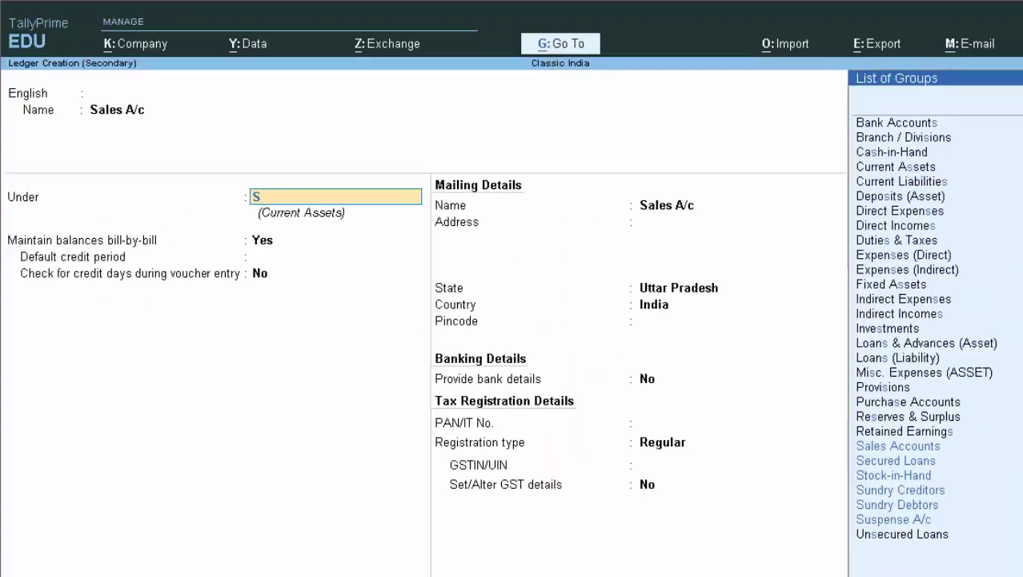
key(Return)
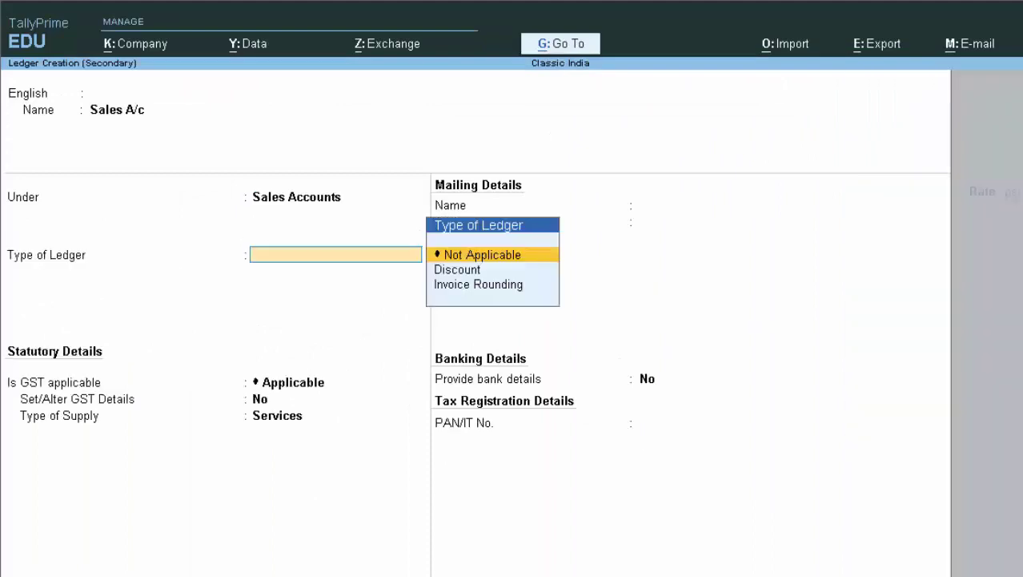
key(Return)
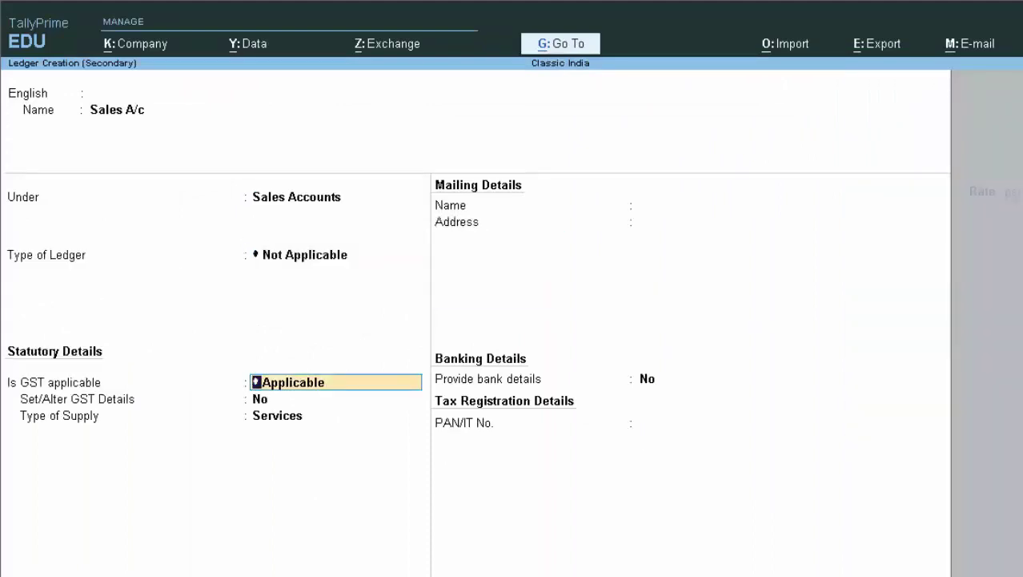
key(Return)
key(Return)
key(Return)
key(Return)
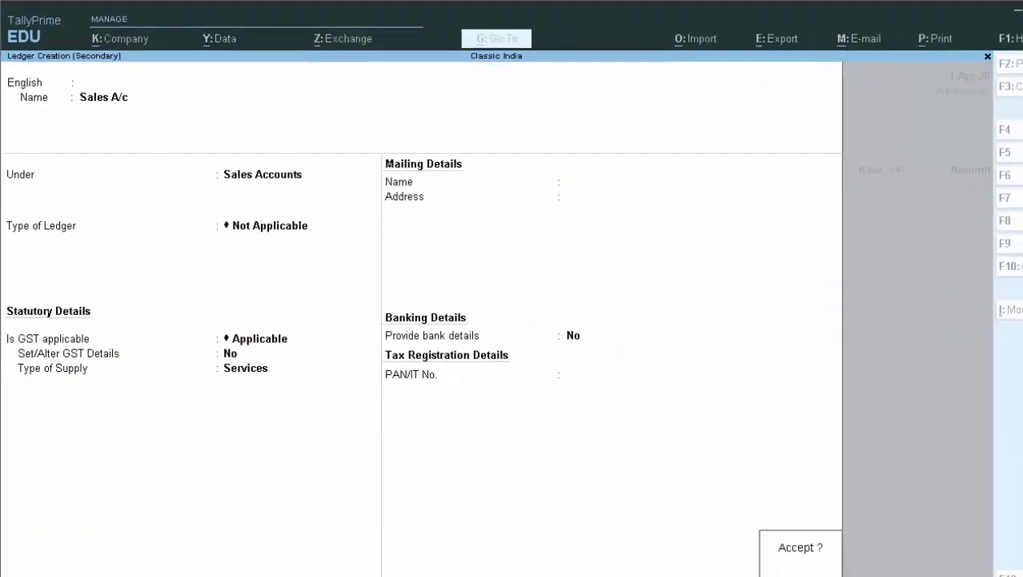
key(Return)
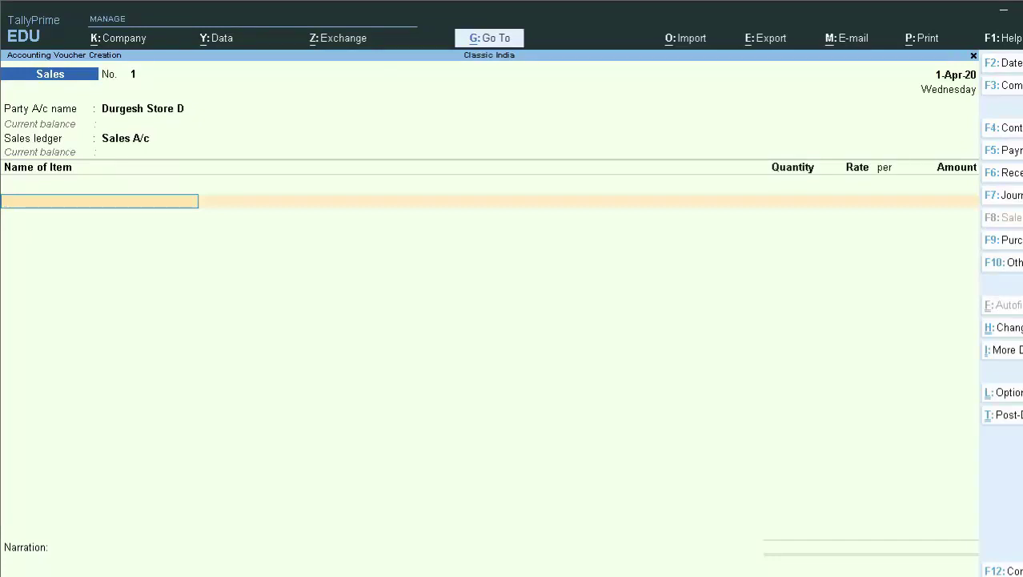
Add Java Script to the voucher: quantity 4 at 1,200.00, amount 4,800.00.
text(S)
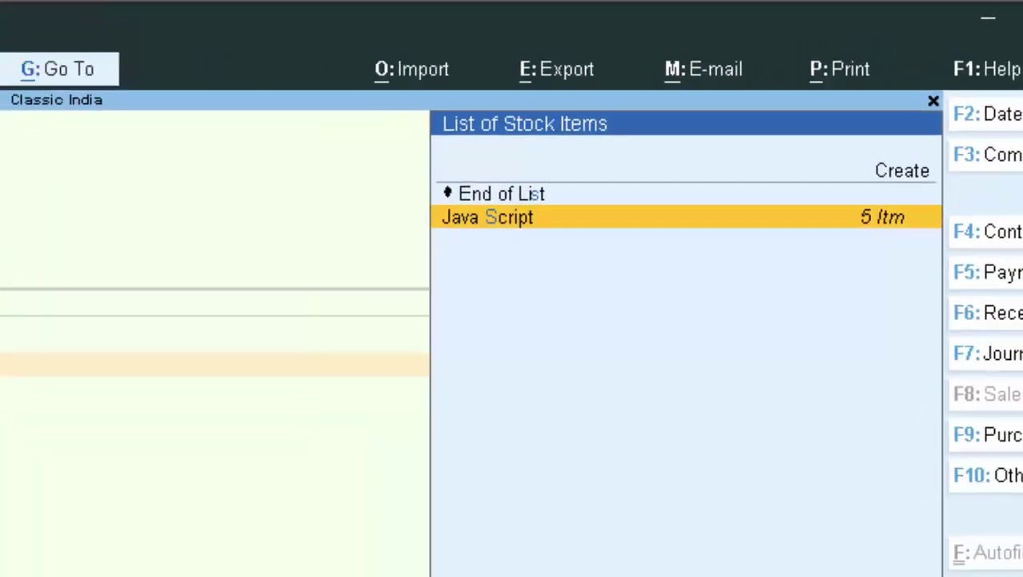
key(Return)
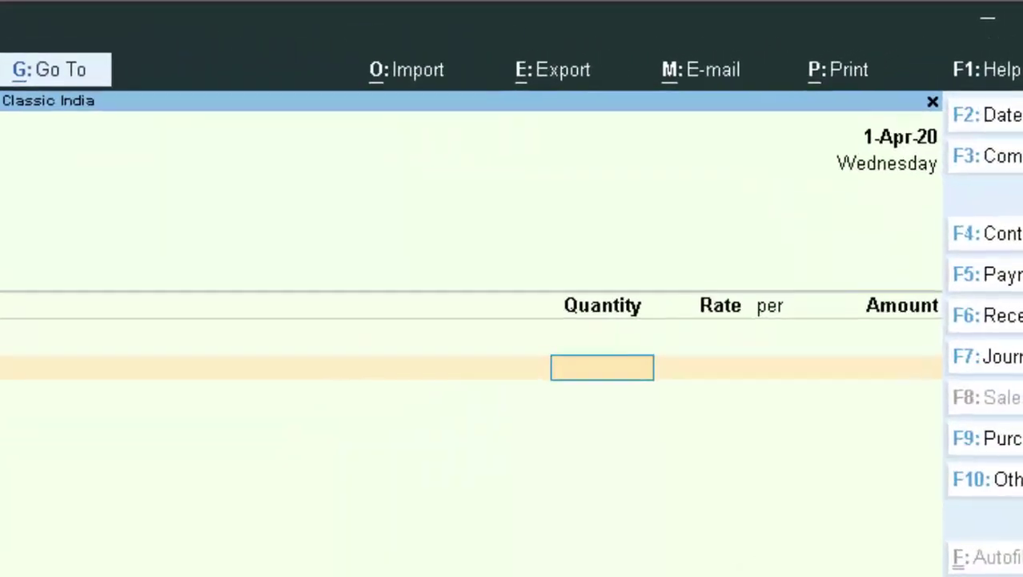
text(4)
key(Return)
text(1)
text(2)
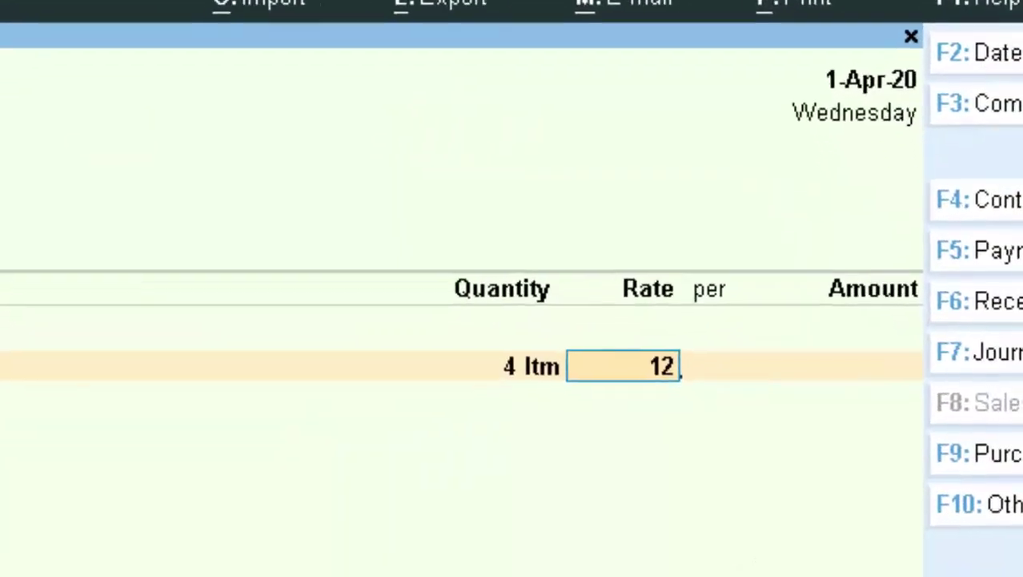
text(00)
key(Return)
key(Return)
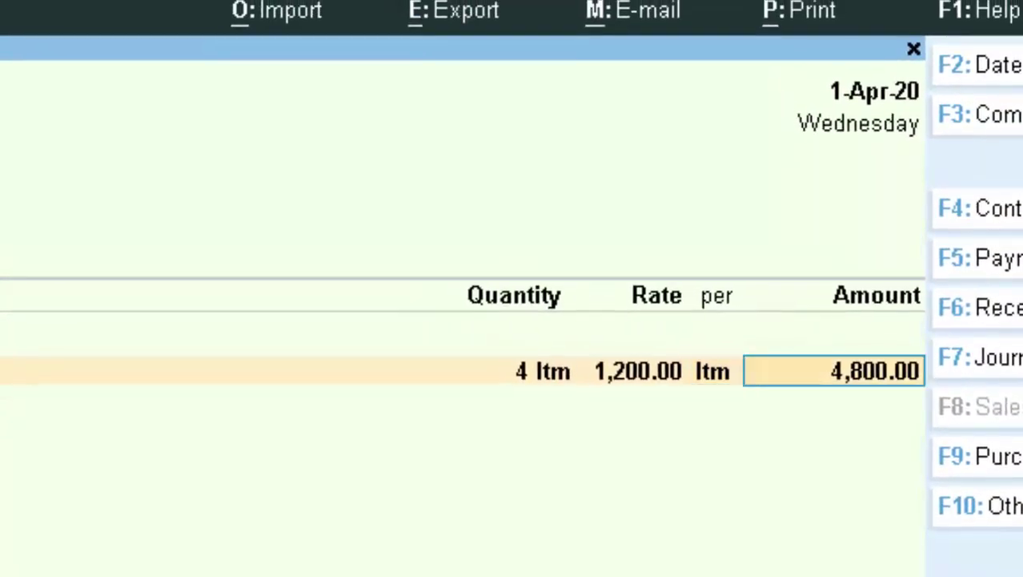
key(Return)
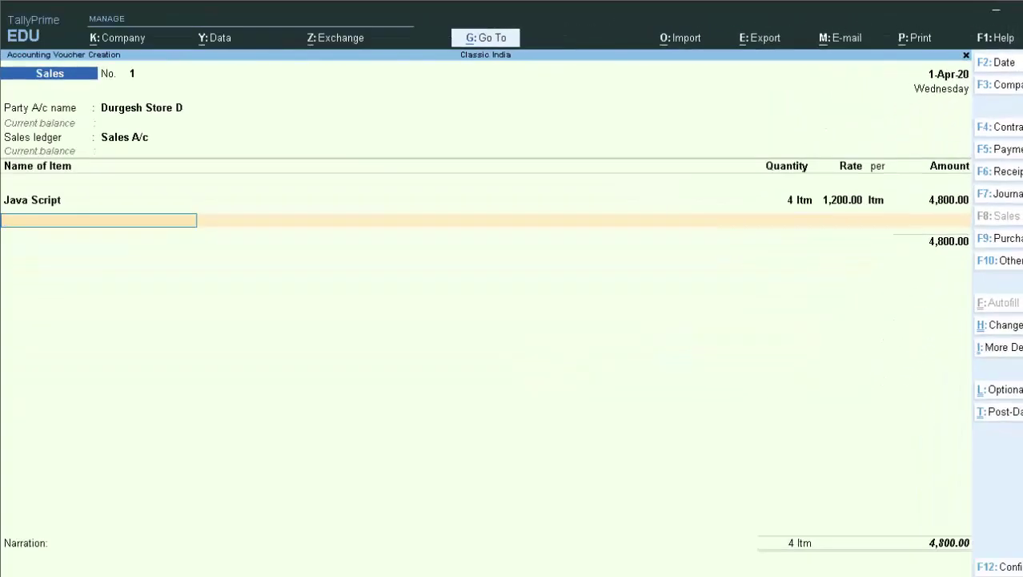
Add Typing Book: quantity 50 at 160.00, amount 8,000.00.
text(j)
key(BackSpace)
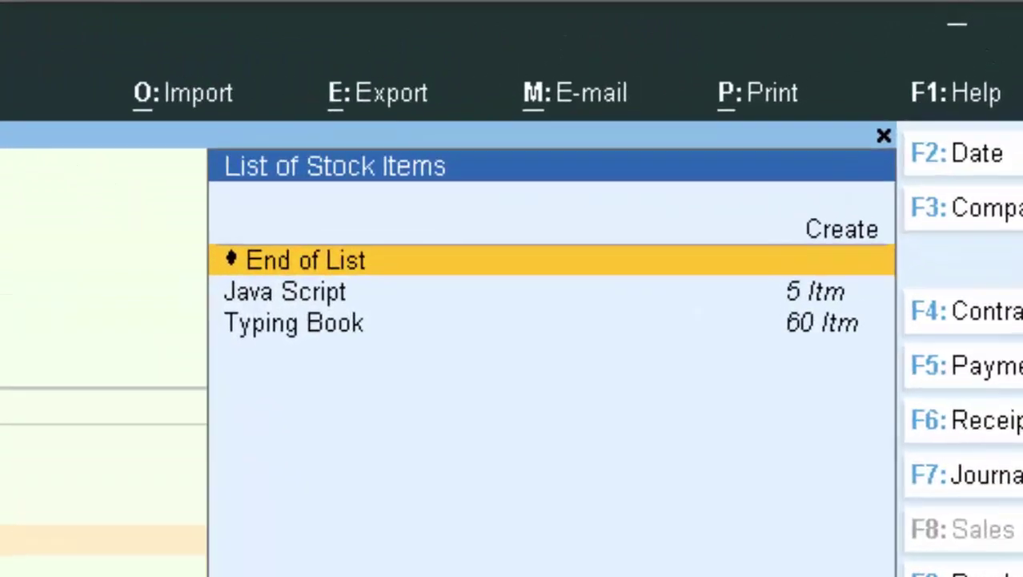
key(Down)
key(Down)
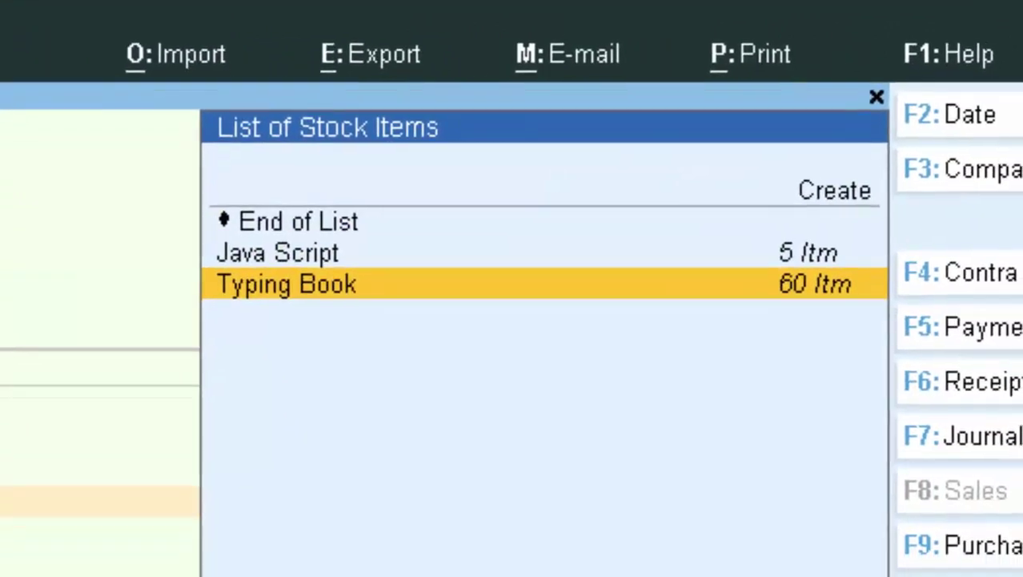
key(Return)
text(5)
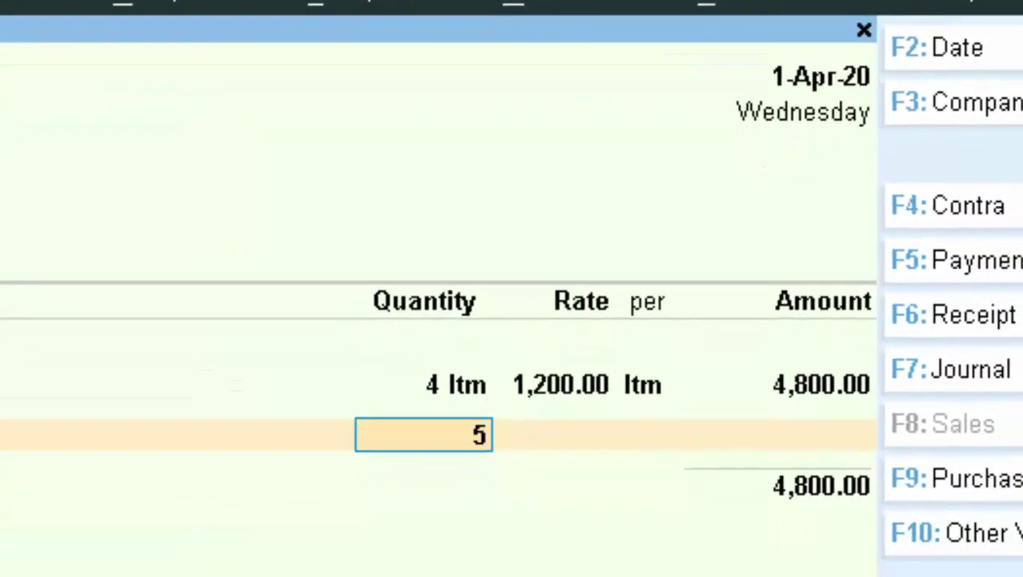
text(0)
key(Return)
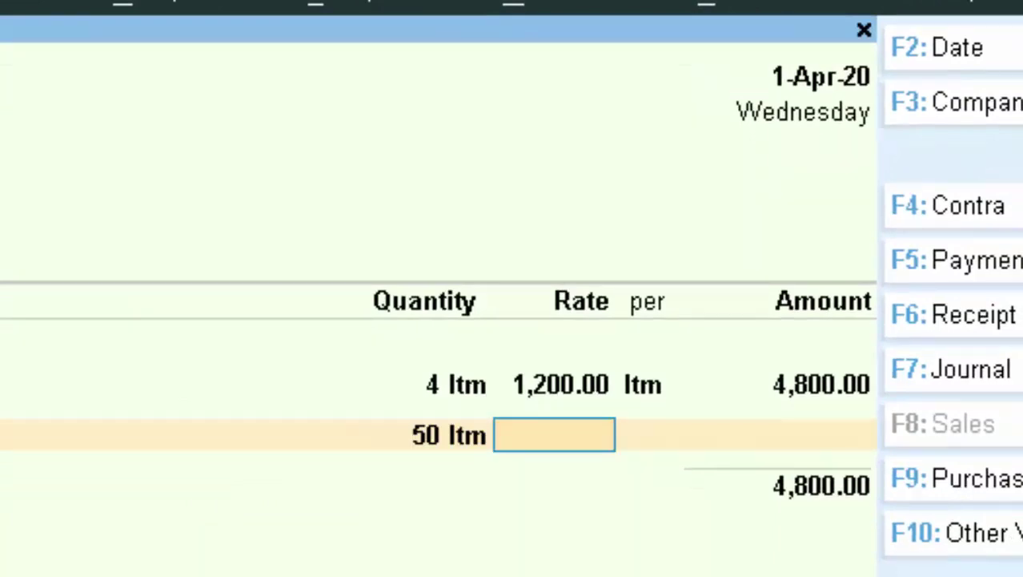
text(1)
text(60)
key(Return)
key(Return)
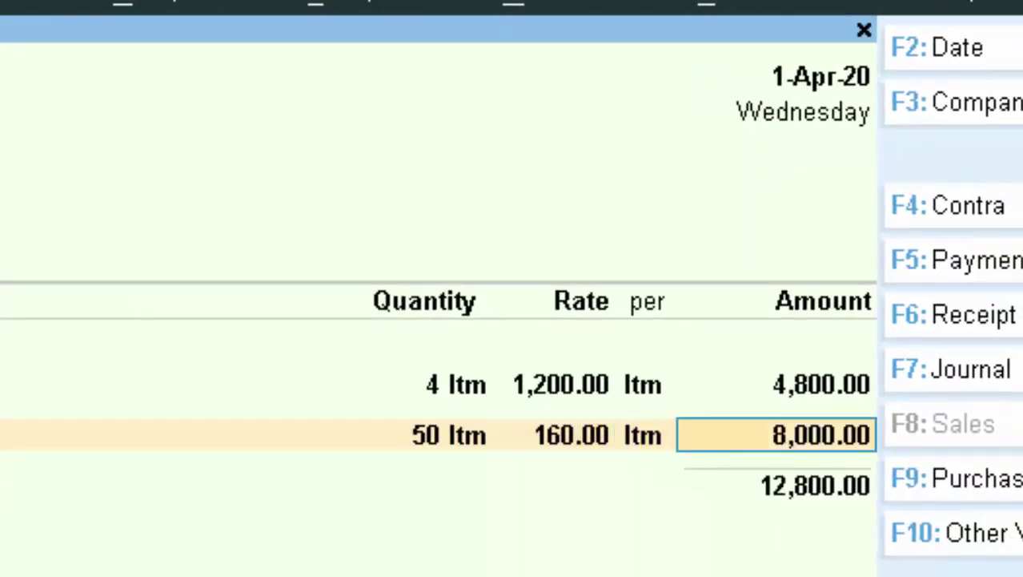
key(Return)
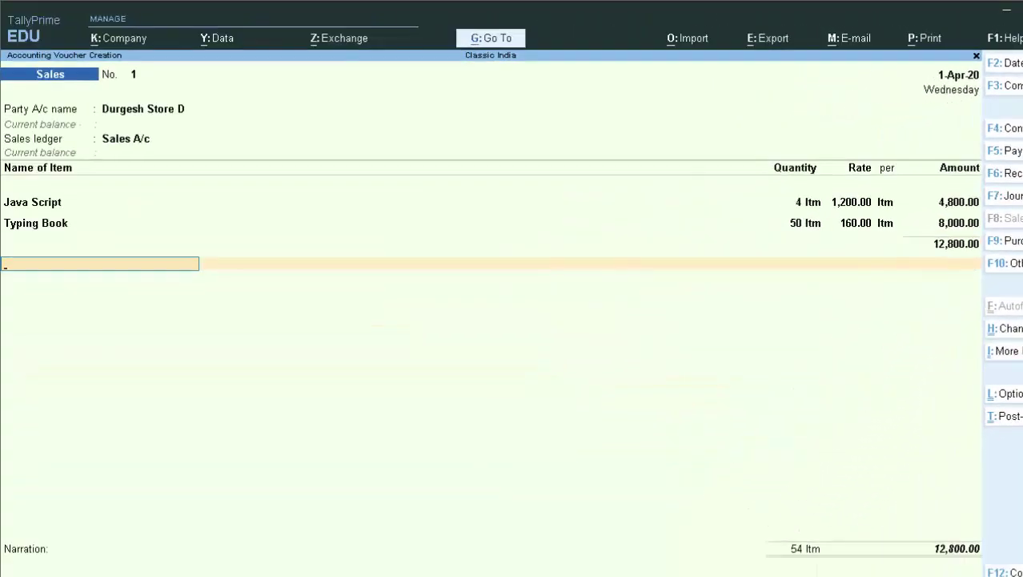
Add the Cgst and Sgst ledgers, accepting 1,240.00 each.
text(G)
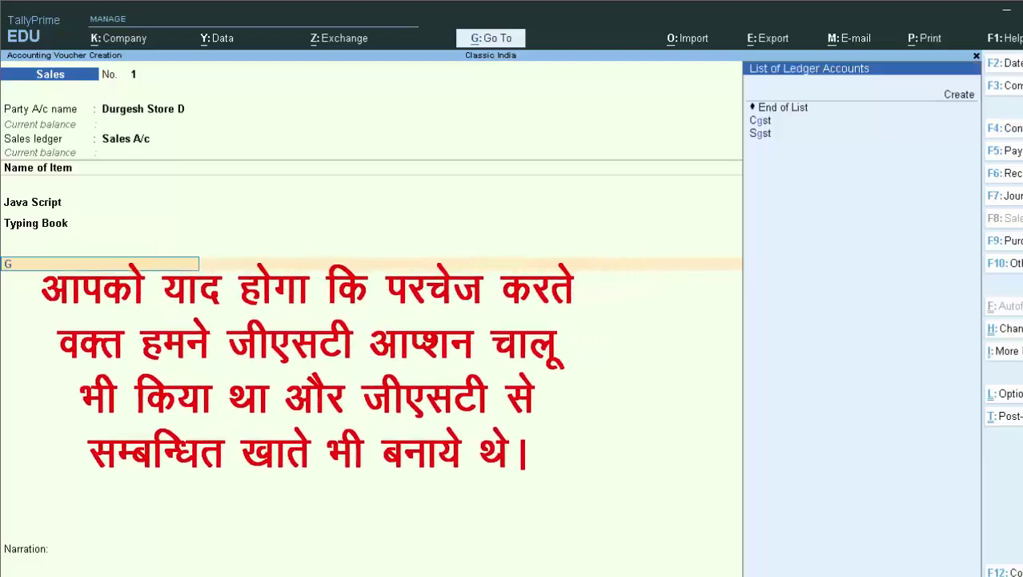
key(Down)
key(Down)
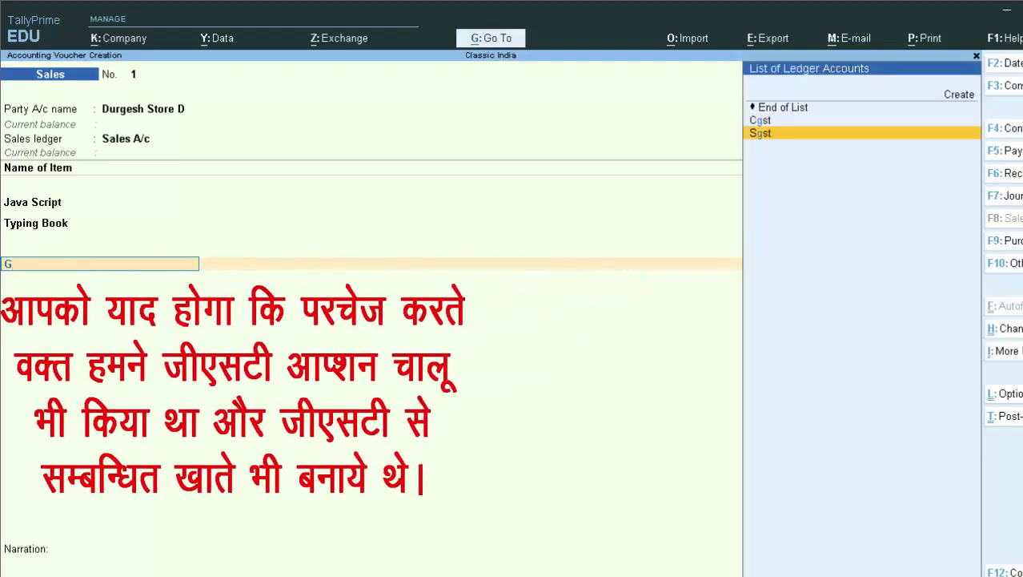
key(Up)
key(Return)
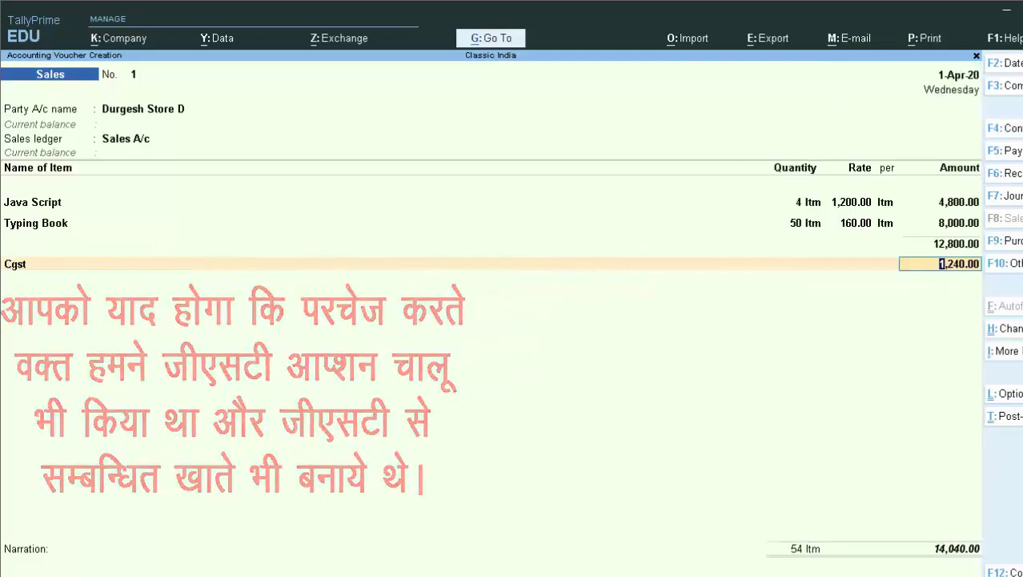
key(Return)
text(S)
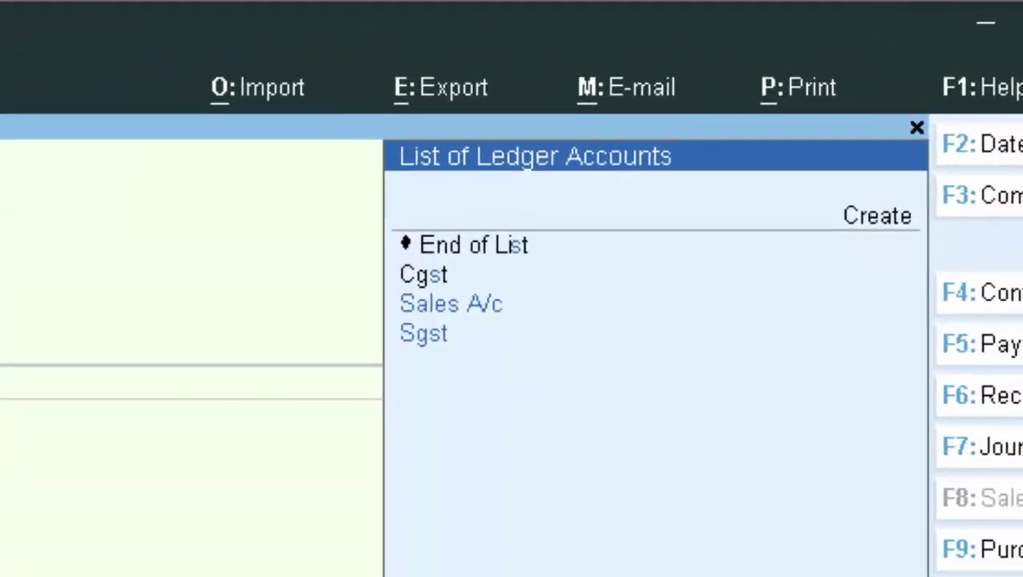
key(Down)
key(Return)
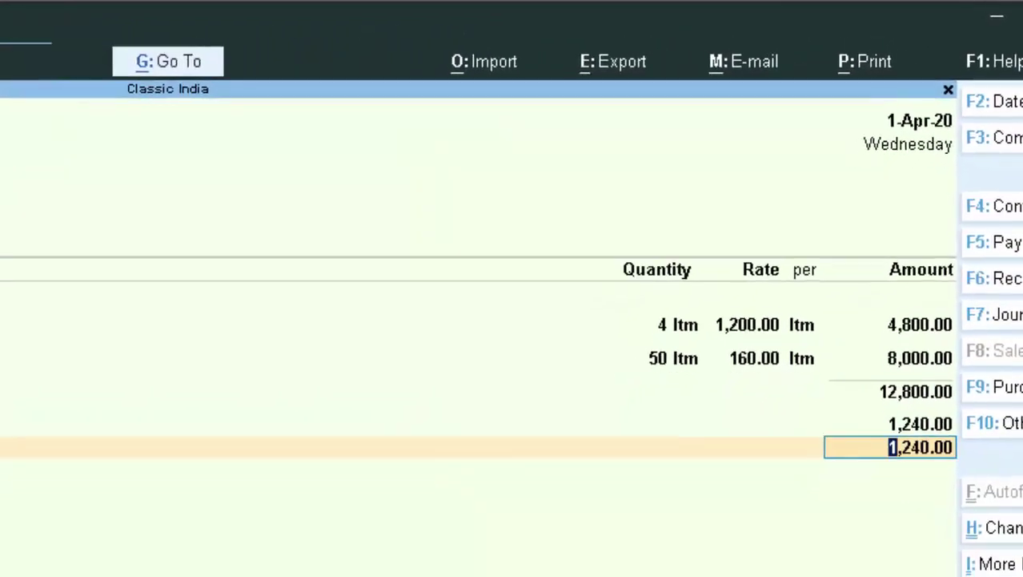
key(Return)
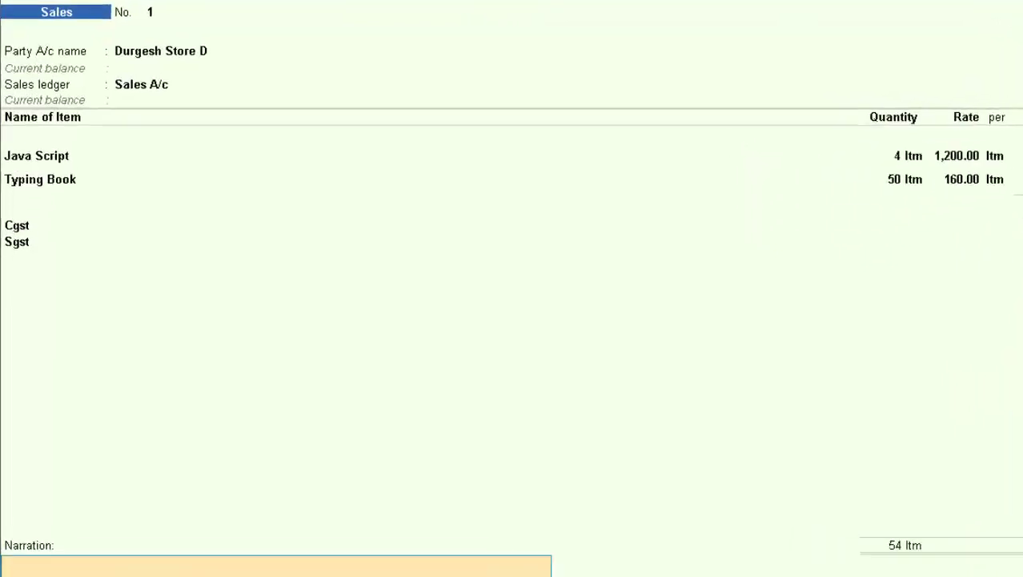
Enter the narration 'The Goods have bee sold.' and save the sales voucher.
text(Th)
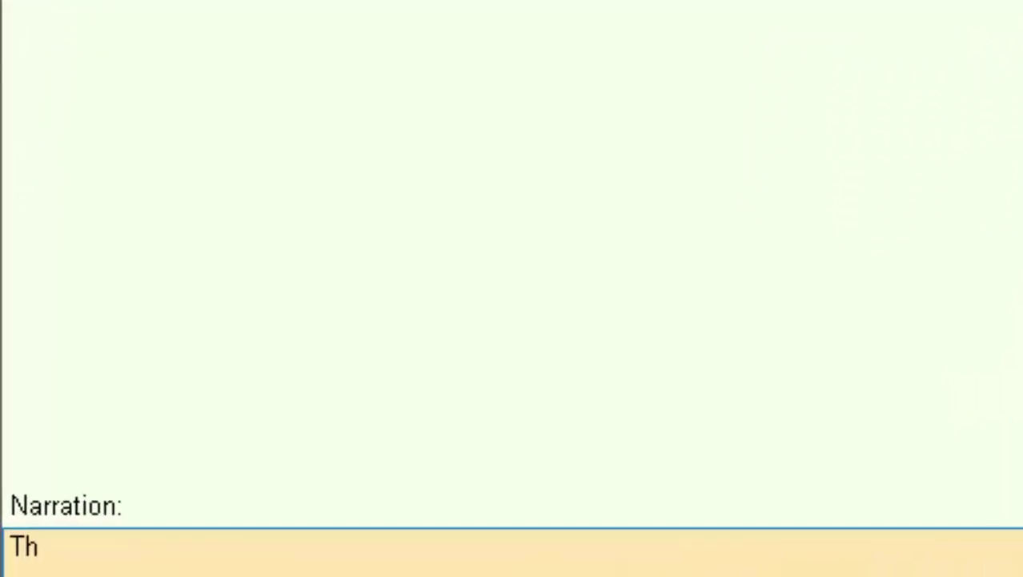
text(e )
text(G)
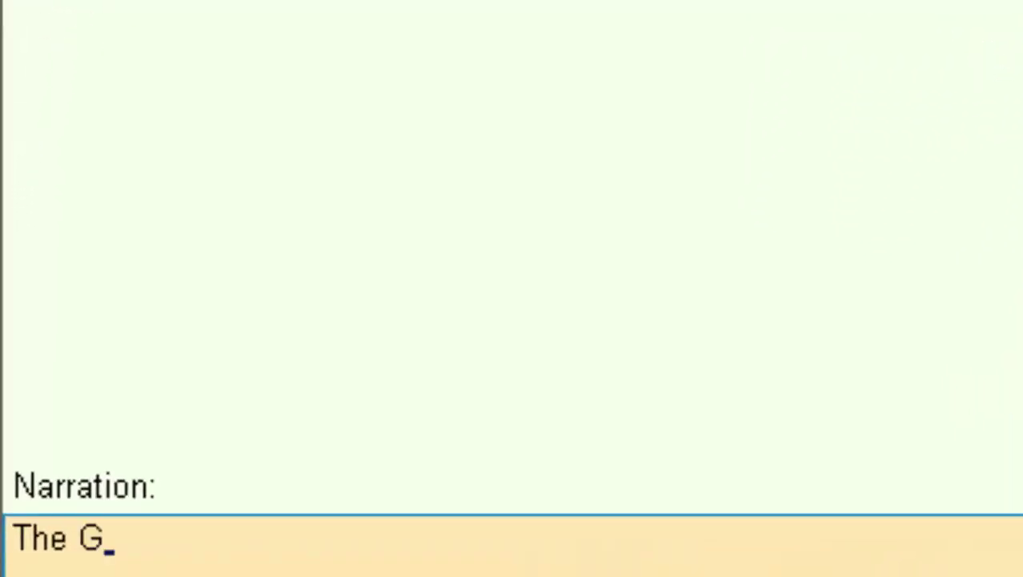
text(oods h)
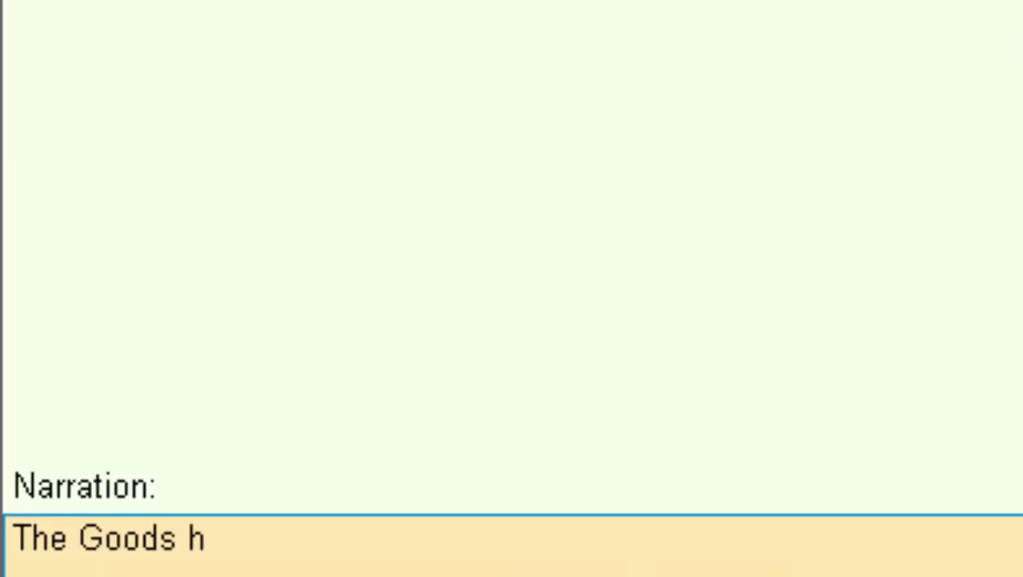
text(ave bee)
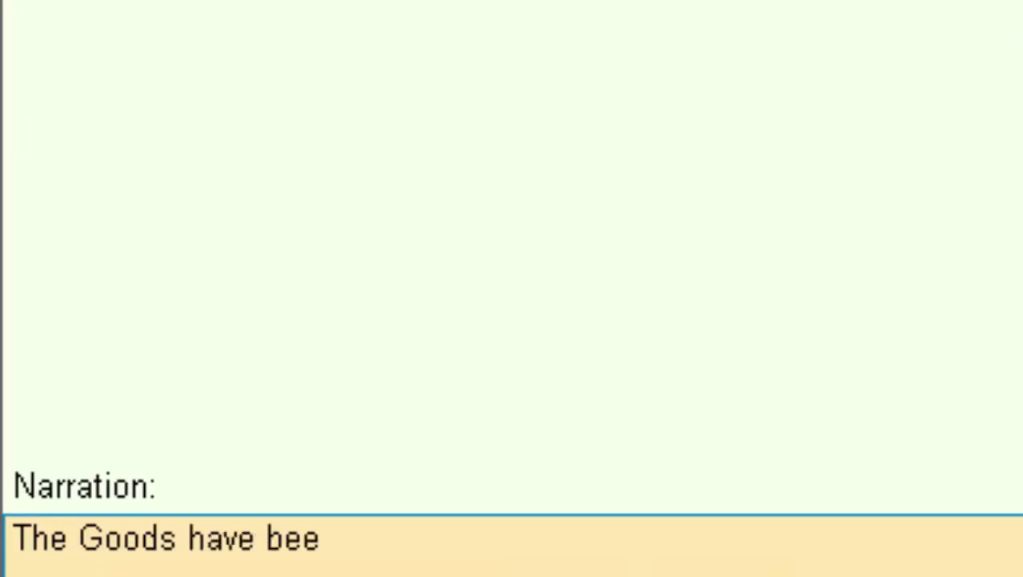
text( sold.)
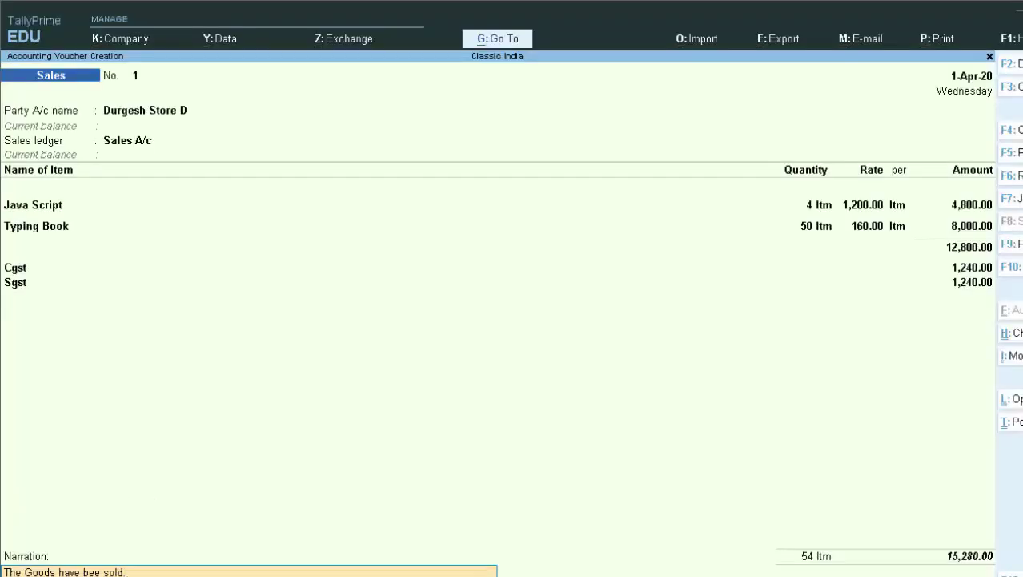
key(Return)
key(Return)
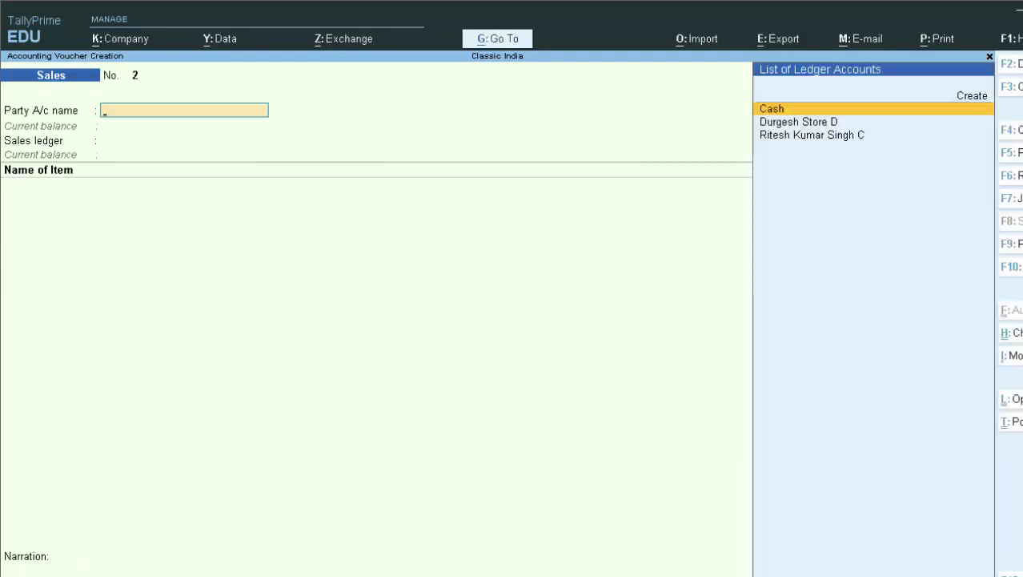
Open sales voucher No. 1 from the Day Book and bring up its Tax Invoice print dialog.
key(Escape)
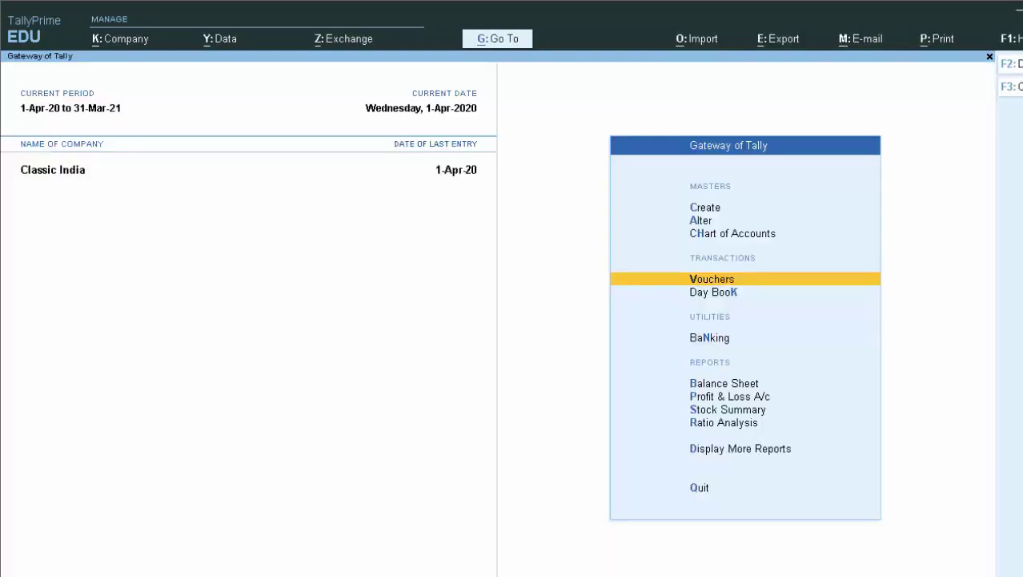
key(k)
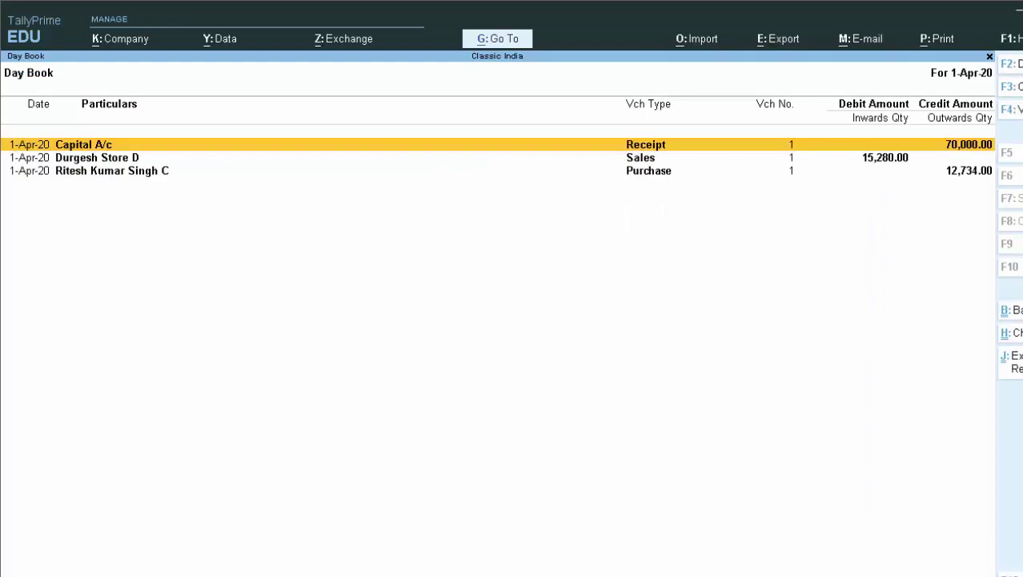
key(Down)
key(Return)
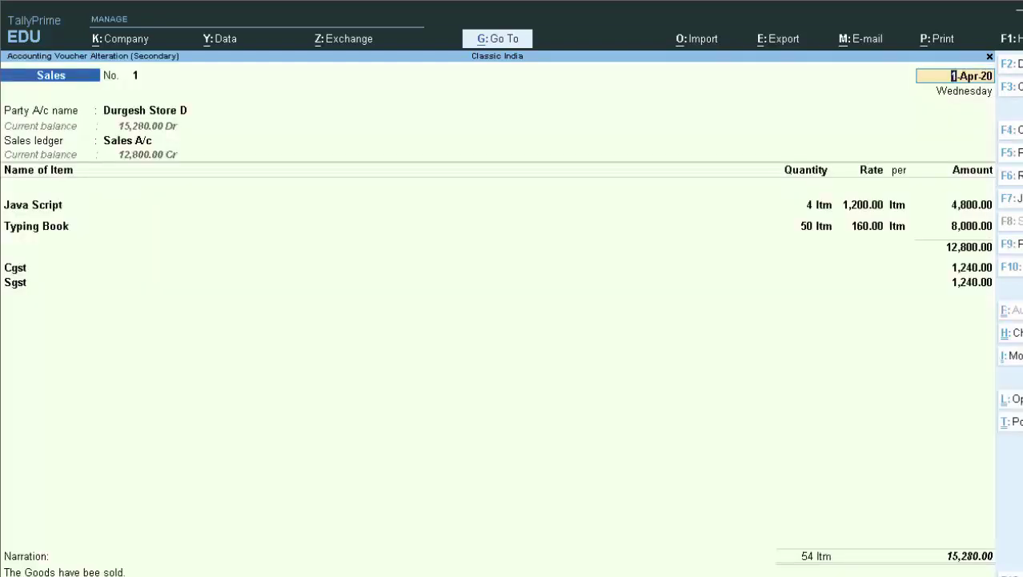
key(alt+p)
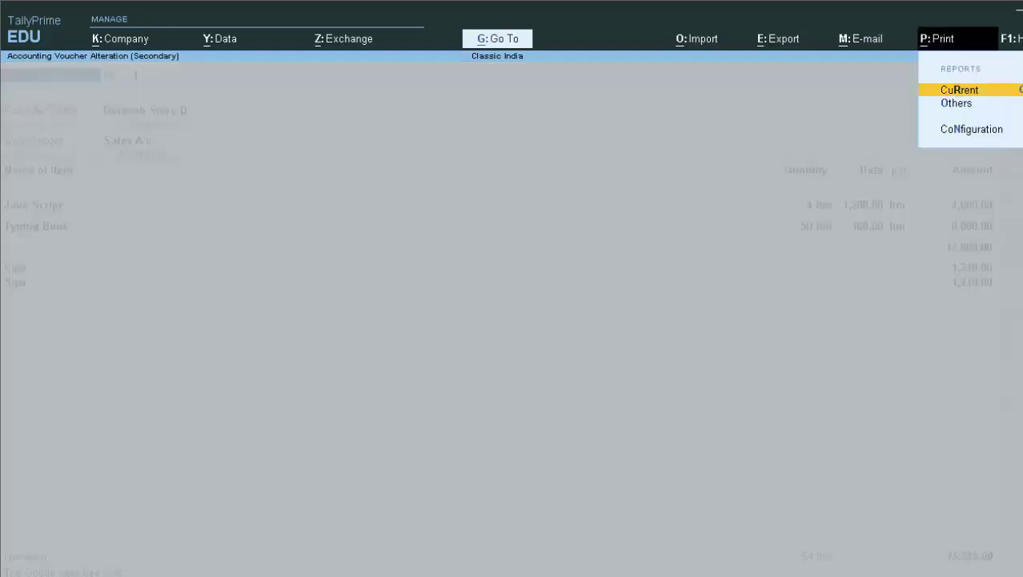
key(Return)
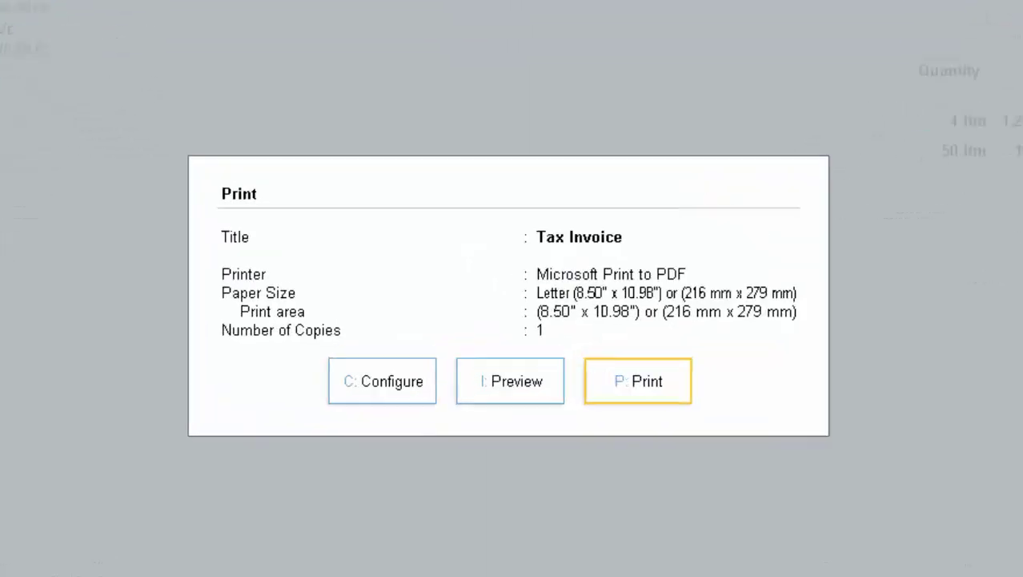
Preview the Tax Invoice, zoom in to scroll through it, then view the whole ₹15,280.00 page.
click(525, 384)
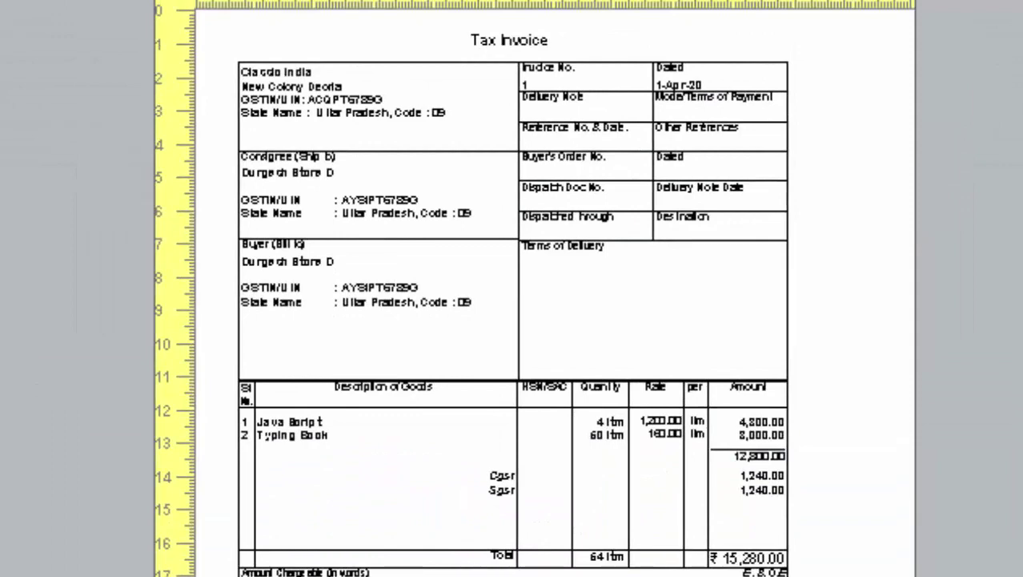
key(alt+z)
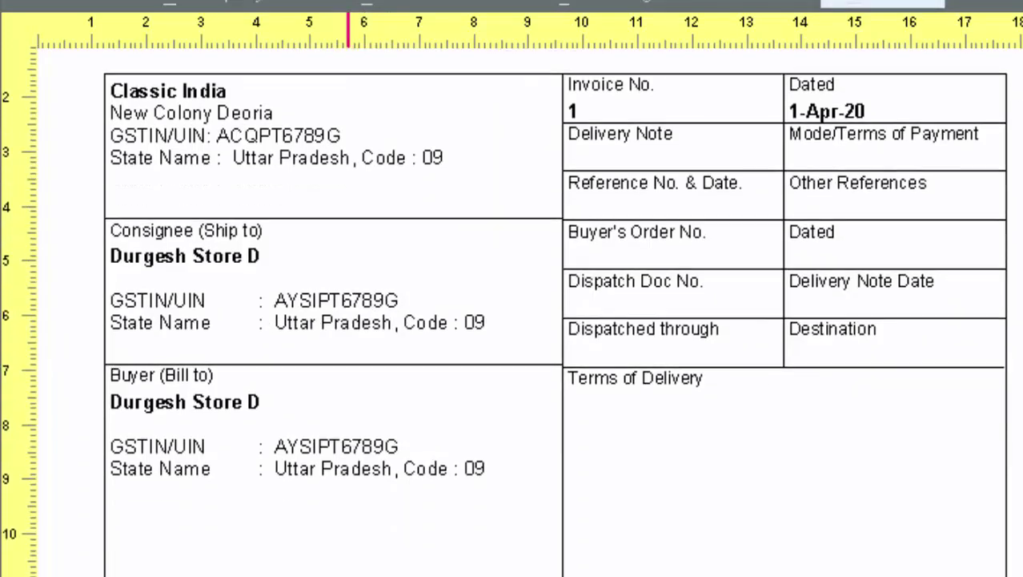
scroll(351, 481, down, 2)
scroll(351, 480, down, 1)
scroll(351, 480, down, 4)
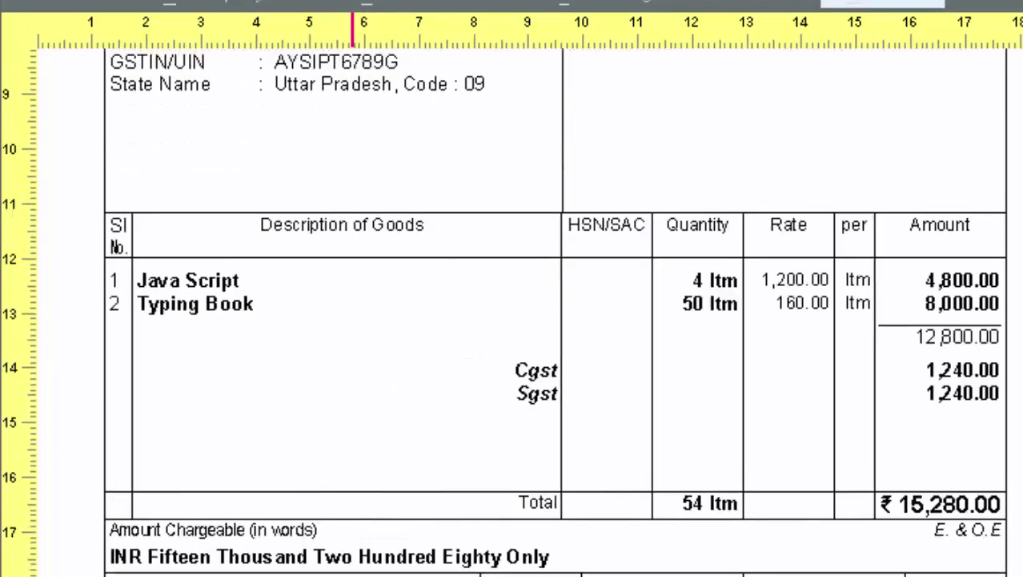
scroll(353, 401, down, 3)
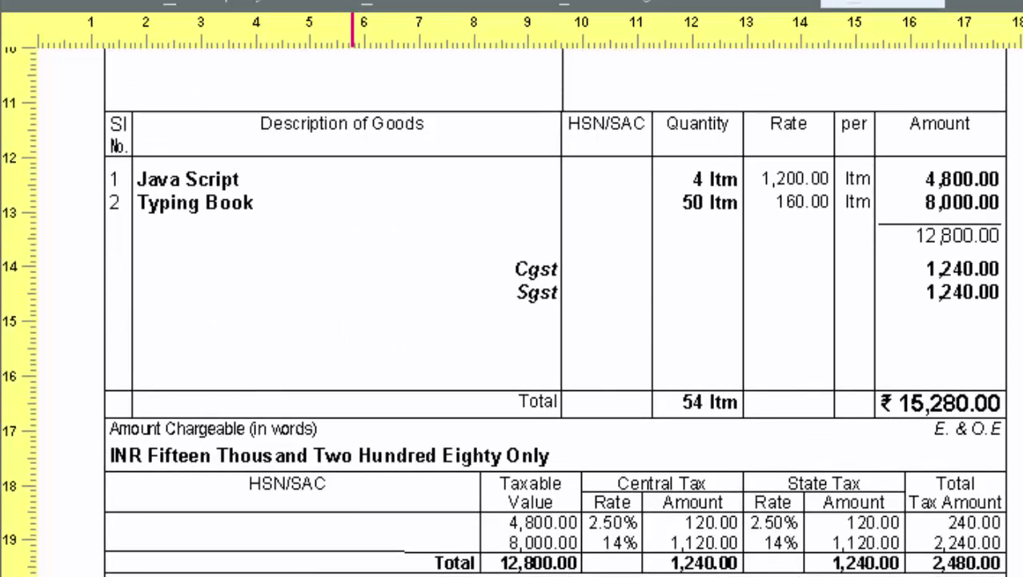
scroll(352, 400, up, 1)
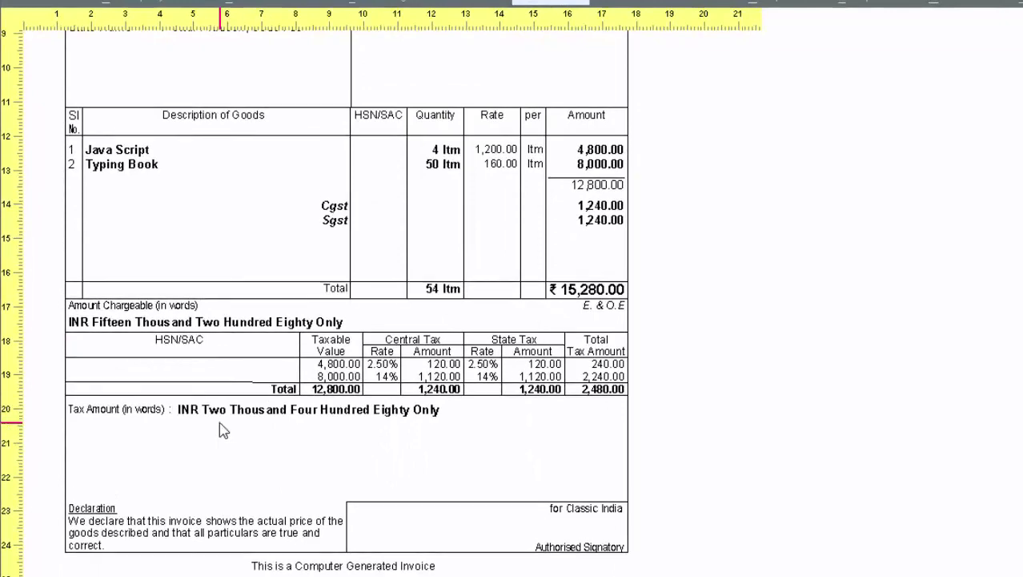
scroll(222, 431, up, 3)
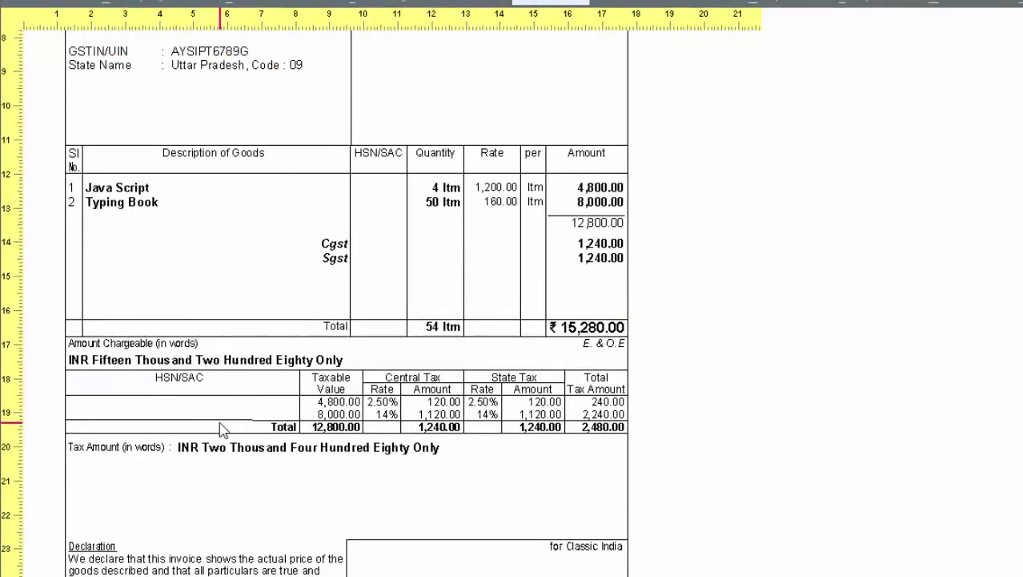
scroll(223, 431, up, 1)
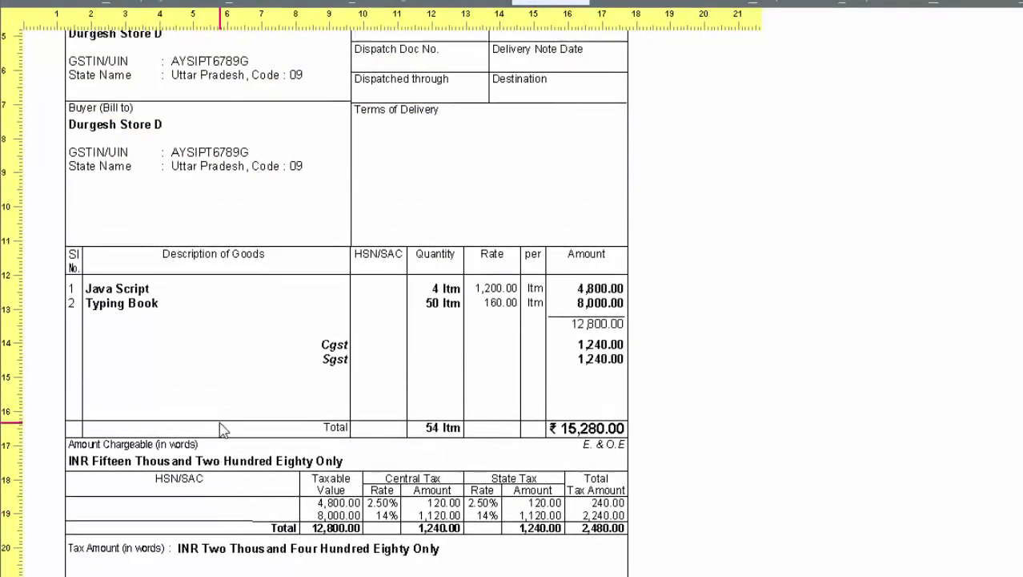
scroll(222, 431, up, 1)
scroll(223, 431, up, 1)
scroll(230, 409, up, 1)
scroll(230, 409, up, 1)
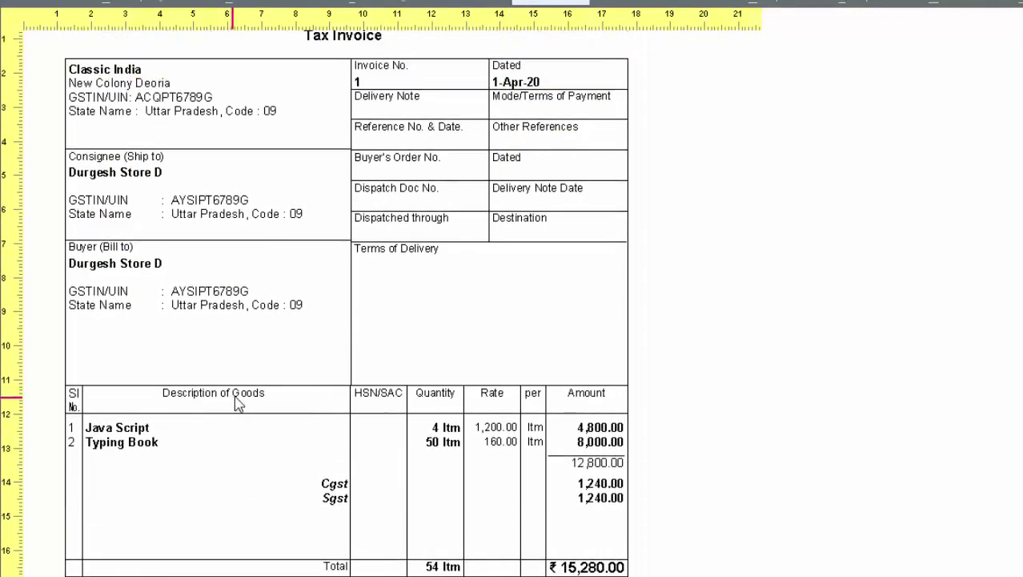
scroll(236, 402, up, 1)
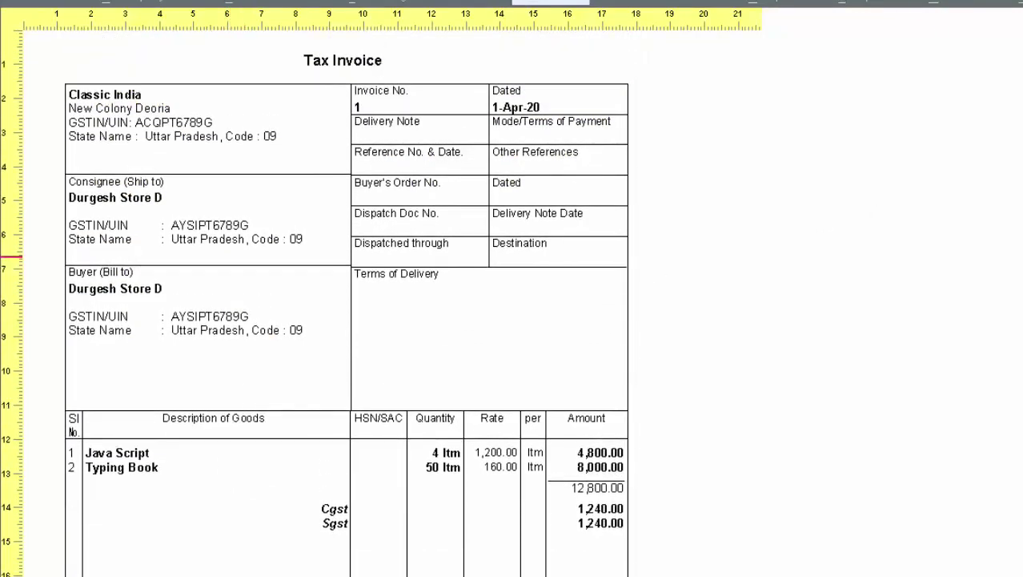
key(alt+z)
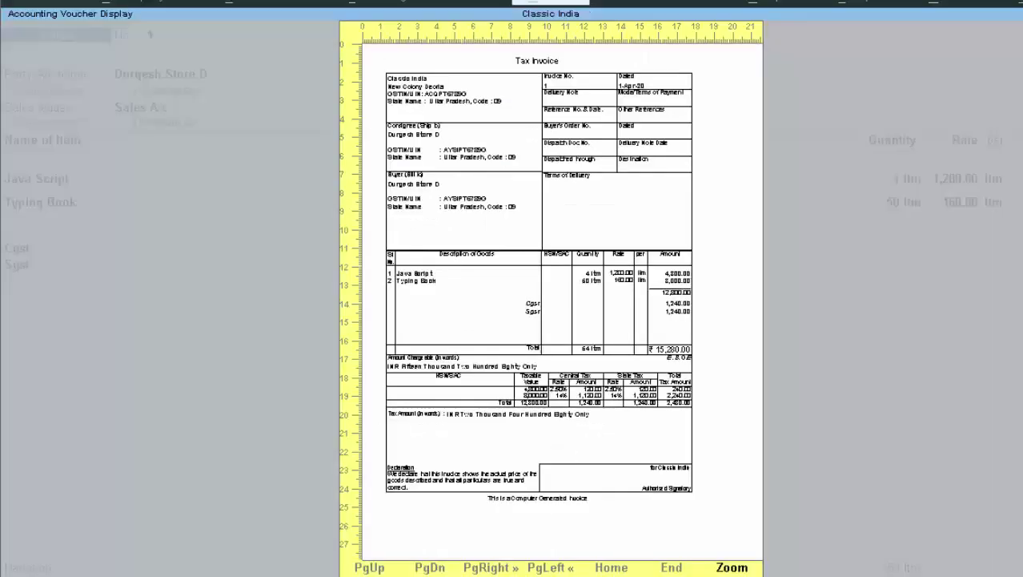
Set Show Narration to Yes in the Tax Invoice print configuration.
key(Escape)
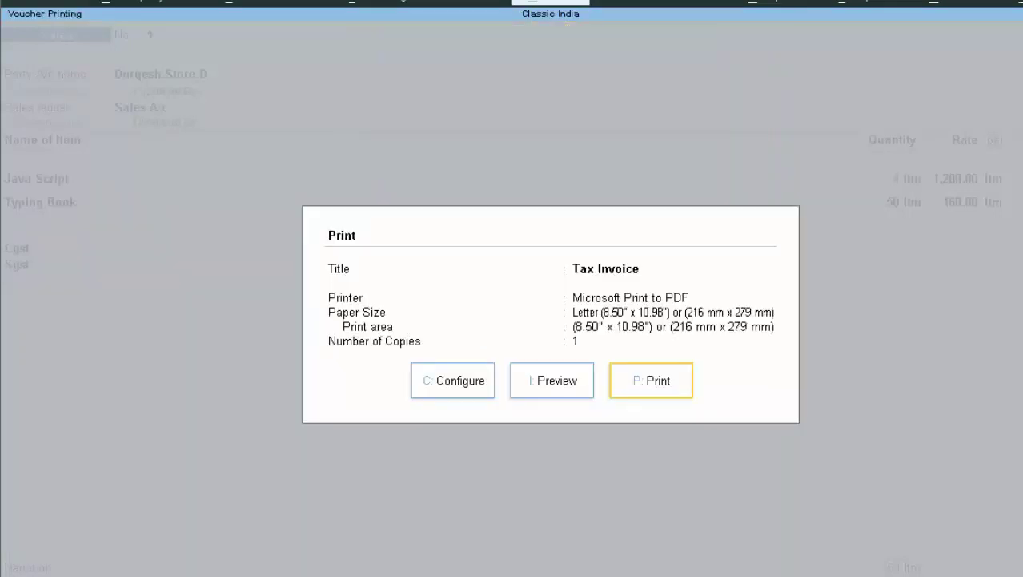
click(453, 386)
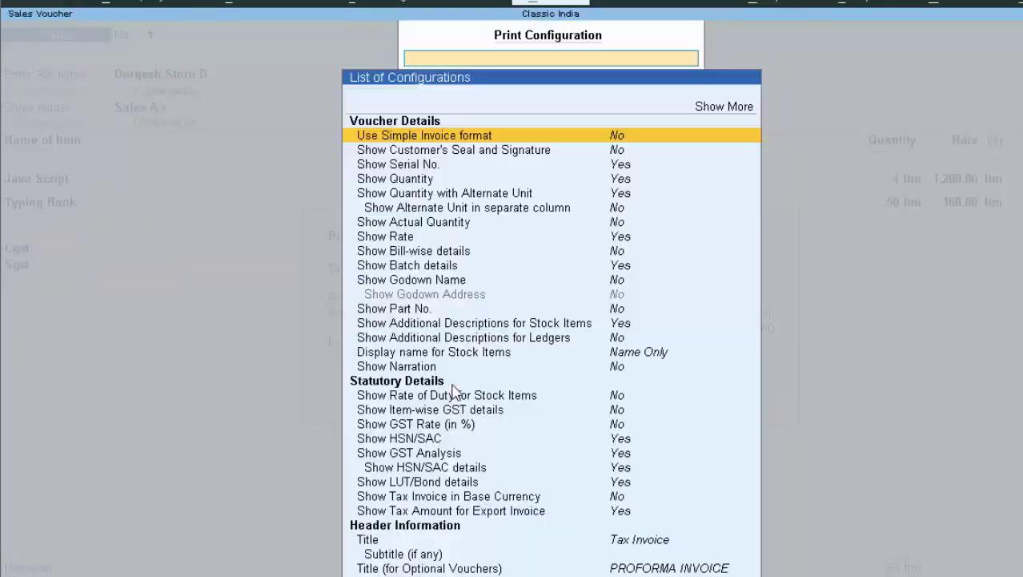
key(Down)
key(Down)
key(Down)
key(Down)
key(Down)
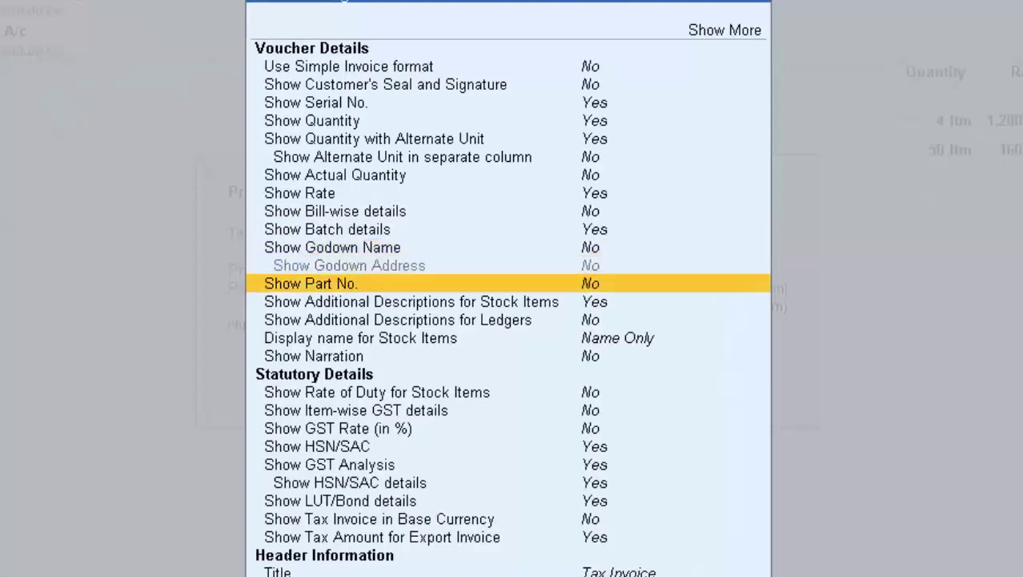
key(Down)
key(Down)
key(Down)
key(Down)
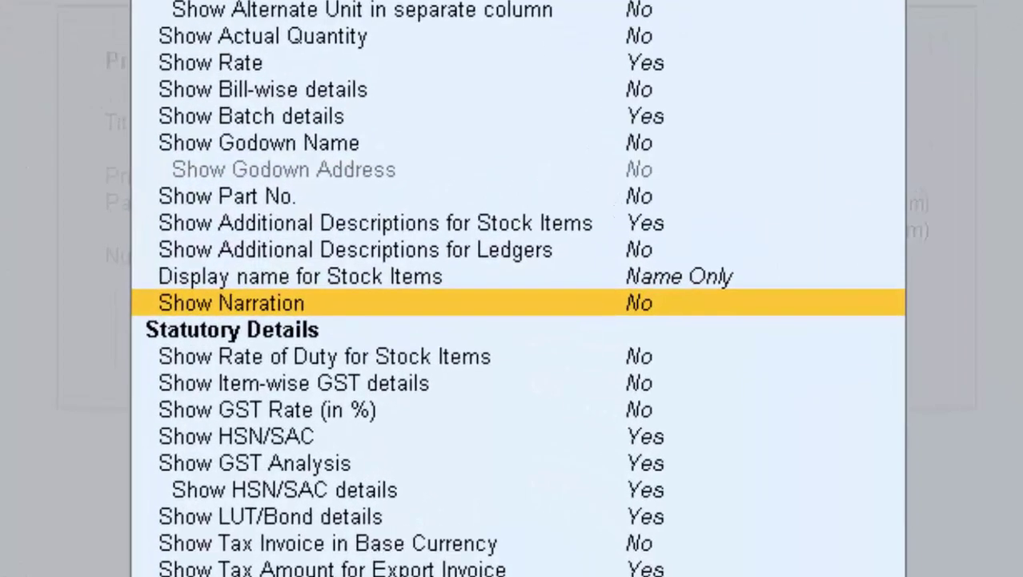
key(y)
key(ctrl+a)
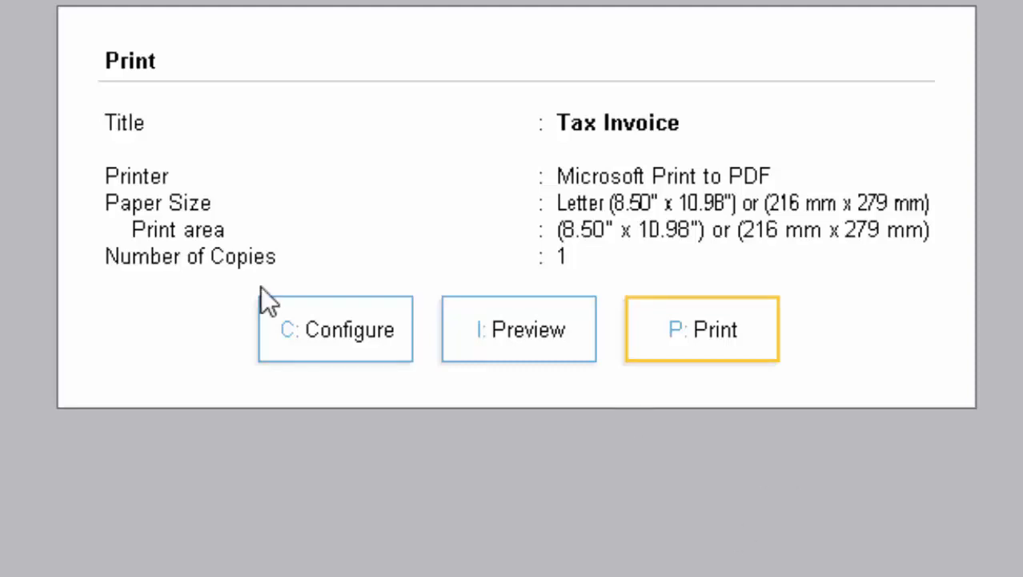
click(445, 331)
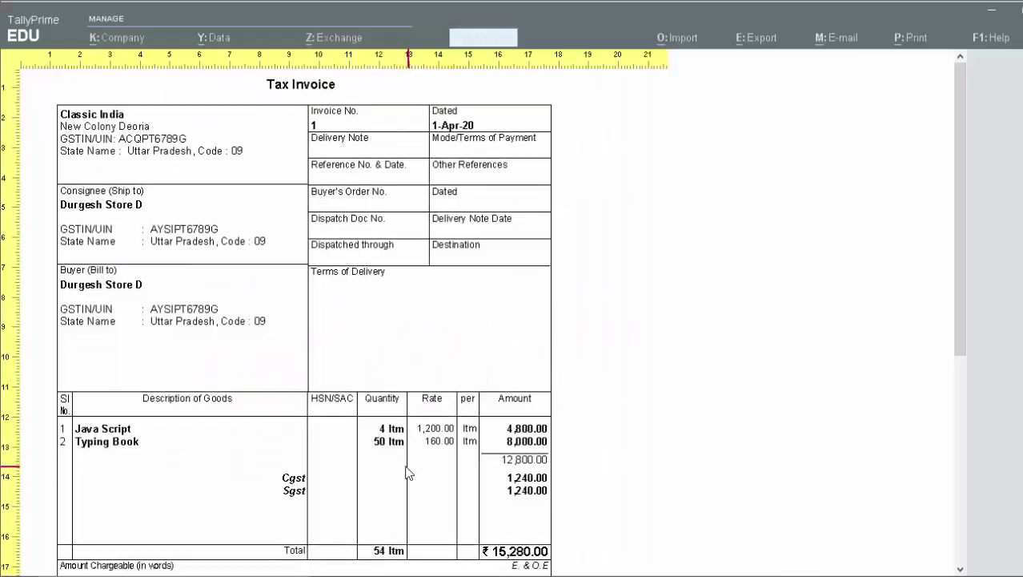
scroll(407, 472, down, 1)
scroll(408, 473, down, 1)
scroll(406, 477, down, 1)
scroll(404, 480, down, 1)
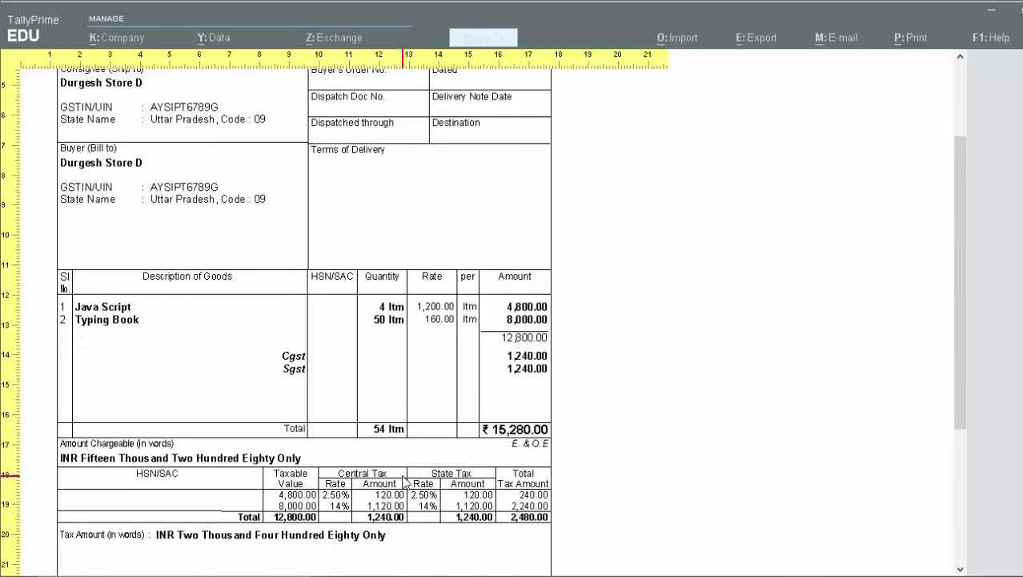
scroll(405, 481, down, 1)
scroll(404, 481, down, 1)
scroll(405, 481, down, 1)
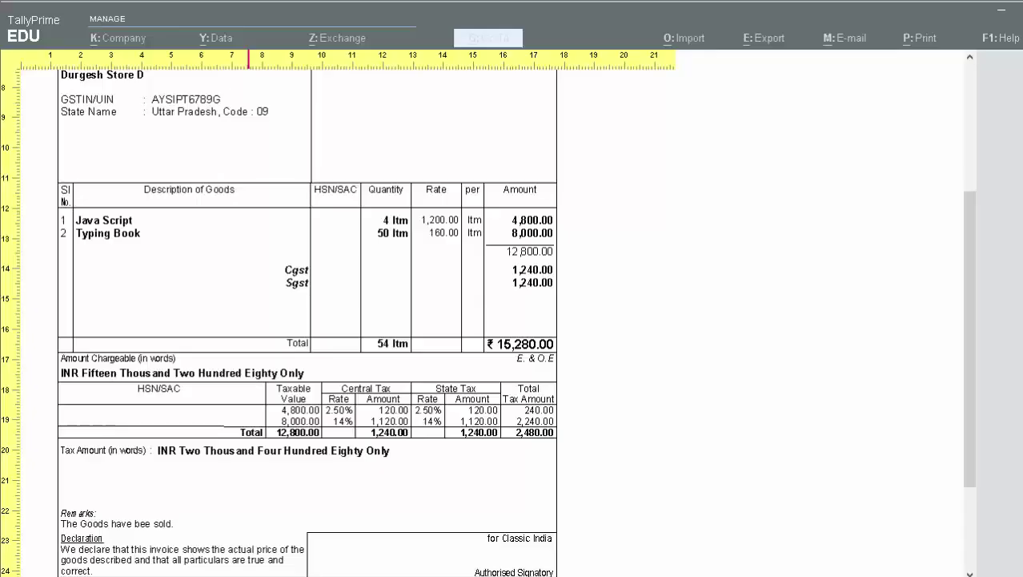
Fix the voucher narration from 'bee sold' to 'The Goods have been sold.' and accept it.
key(Escape)
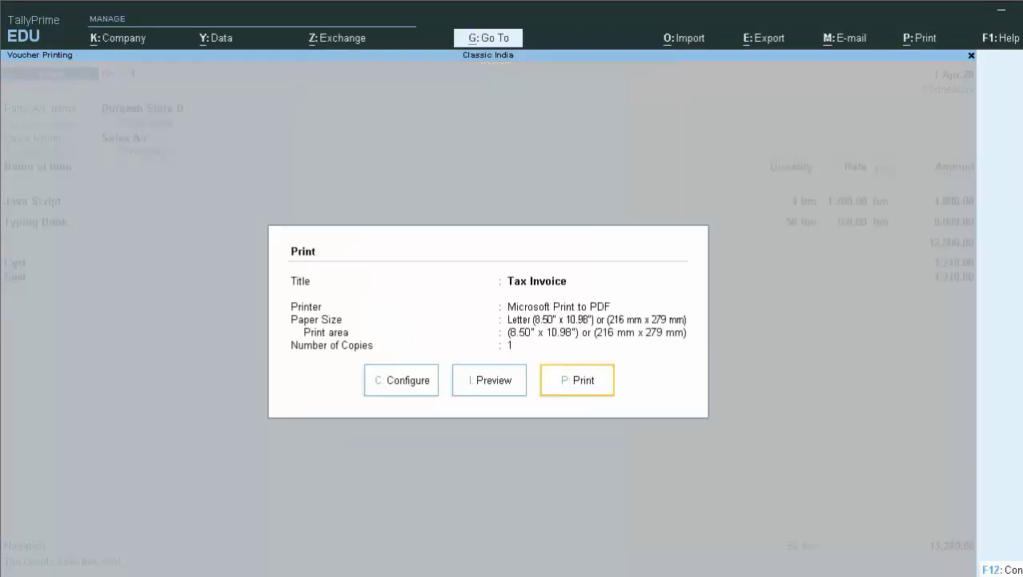
key(Escape)
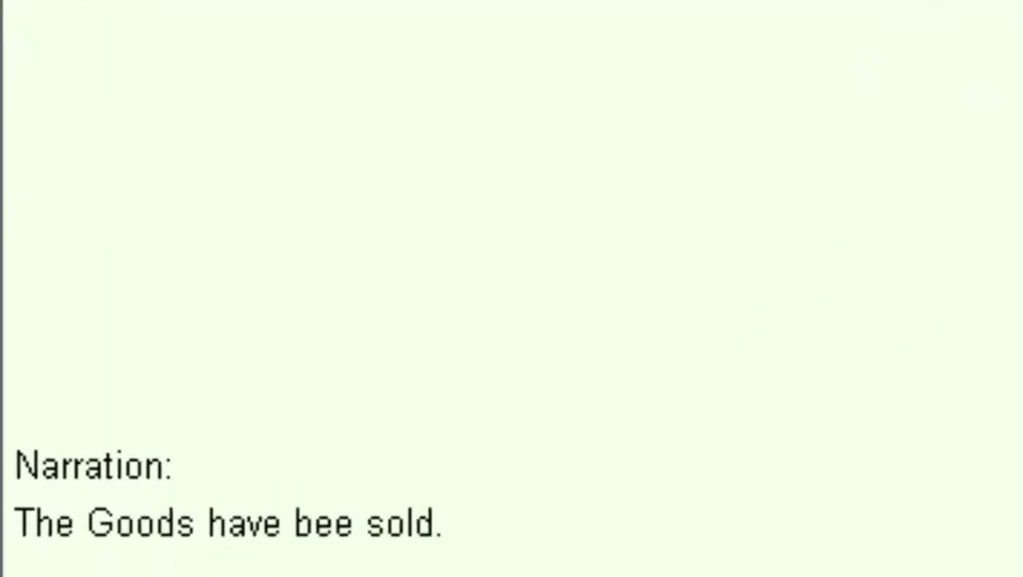
click(352, 519)
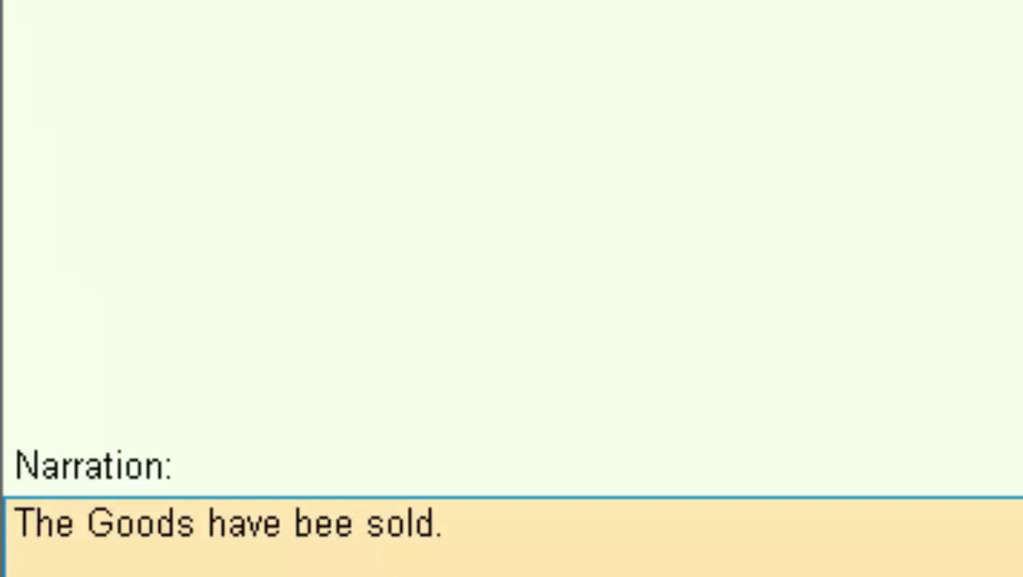
click(142, 522)
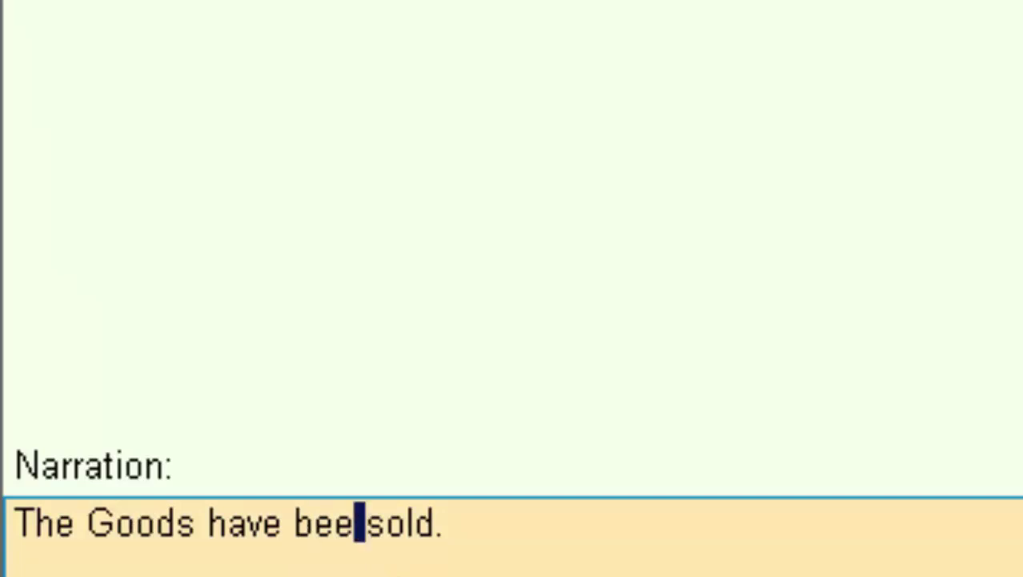
text(n)
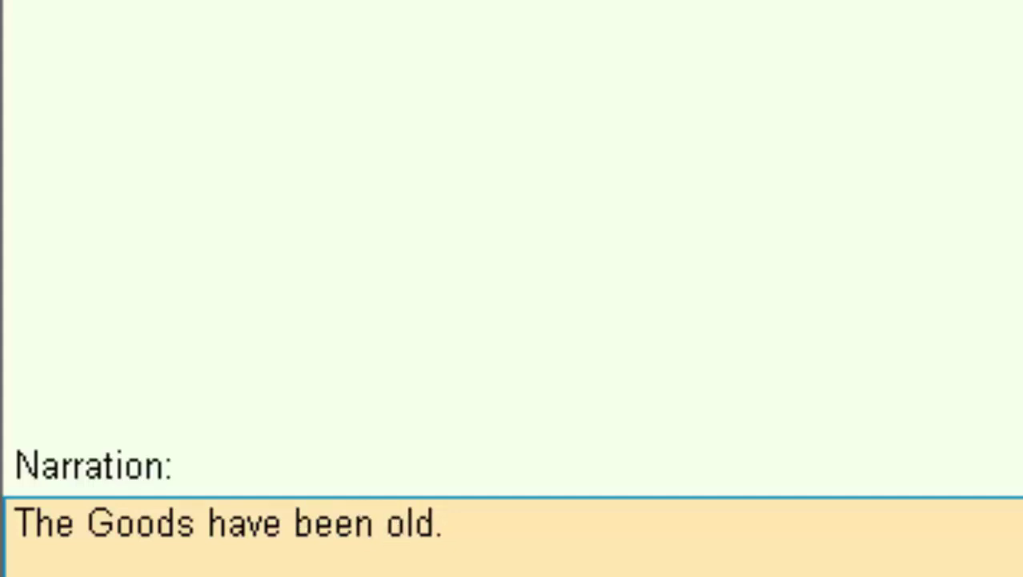
text( s)
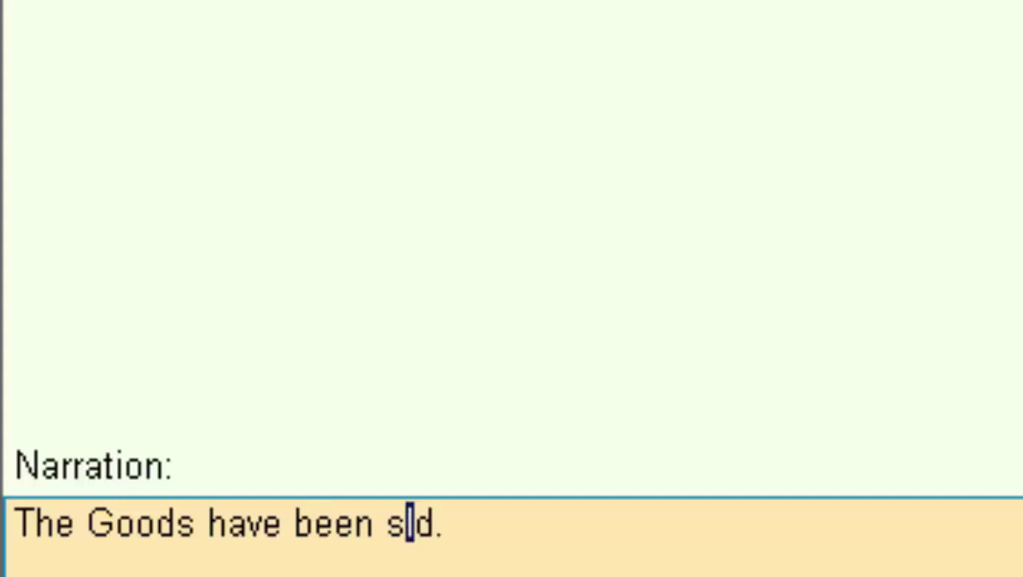
text(old.)
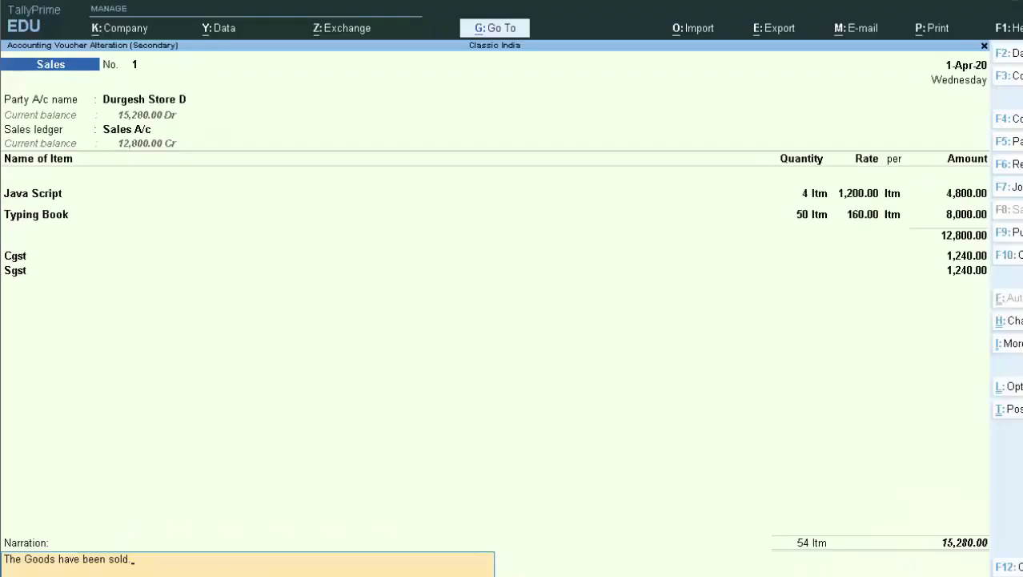
key(Return)
Save the corrected voucher and preview it again as a Tax Invoice.
key(Return)
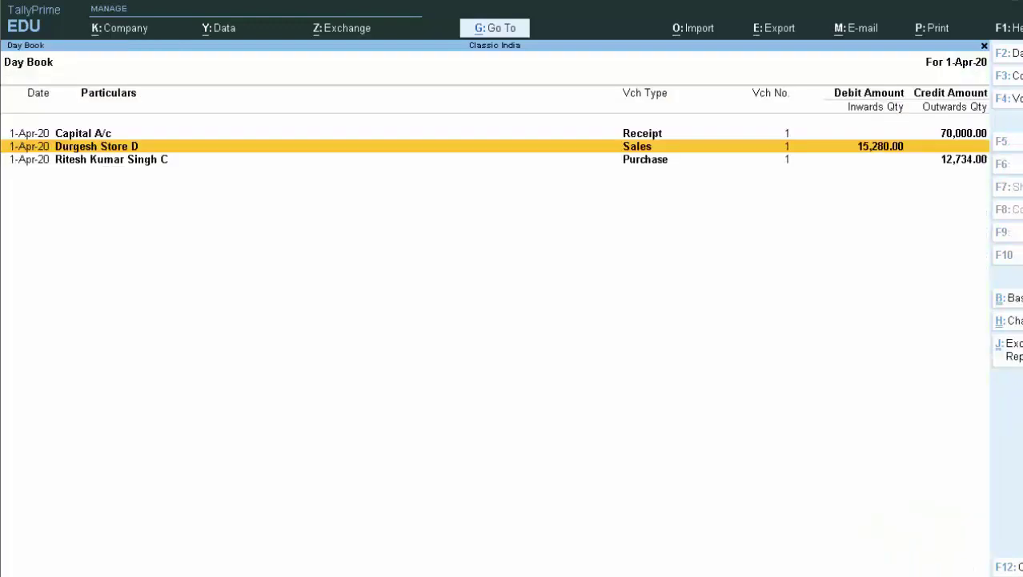
key(Return)
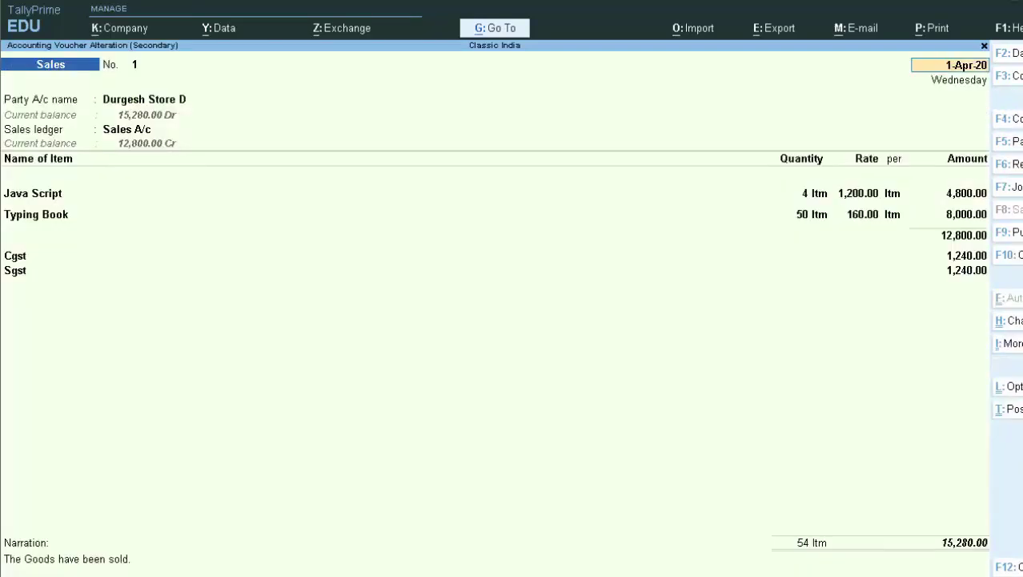
key(alt+p)
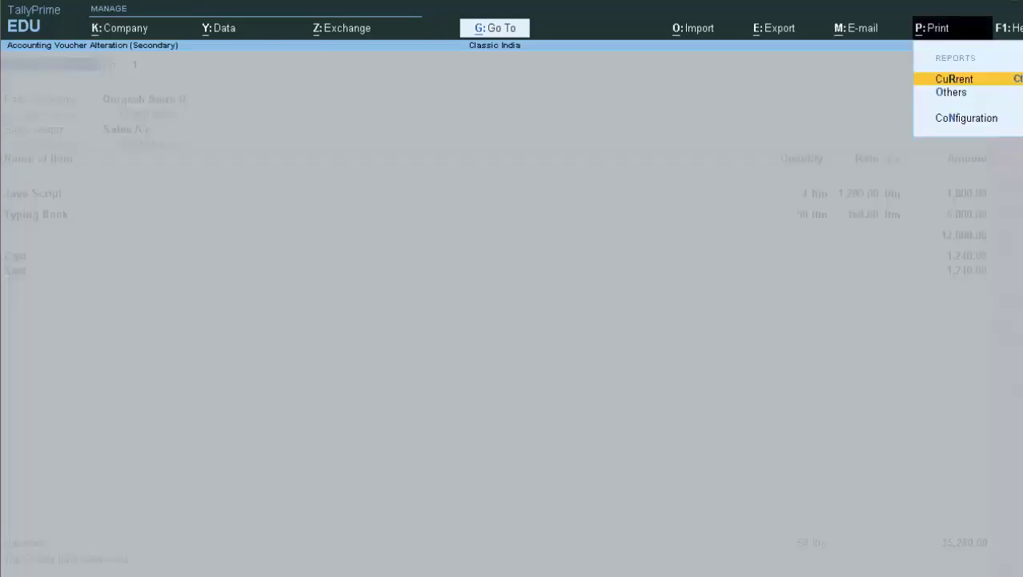
key(Return)
key(i)
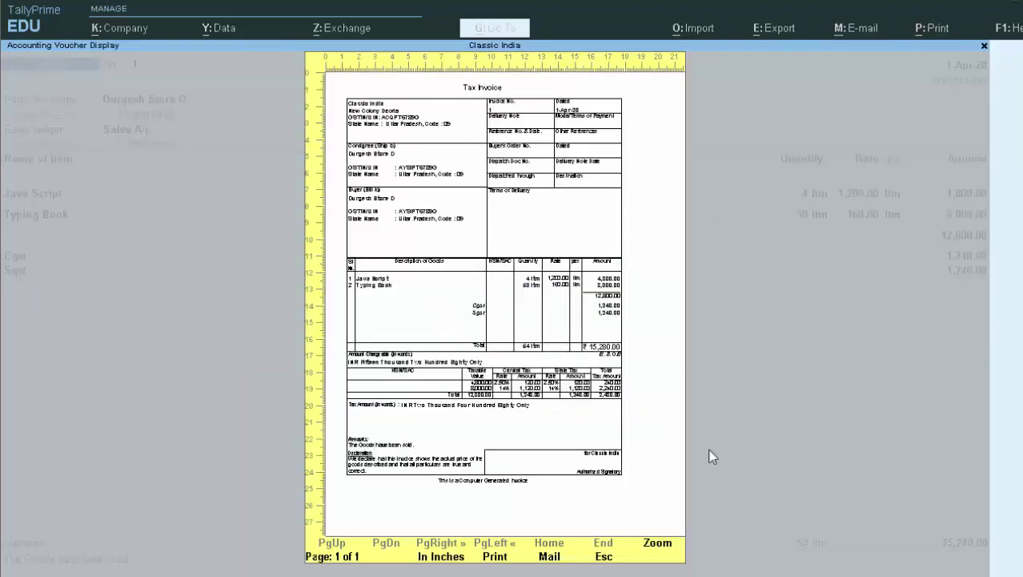
Zoom into the invoice preview to check the remark 'The Goods have been sold.', then close it.
click(674, 543)
scroll(600, 541, down, 1)
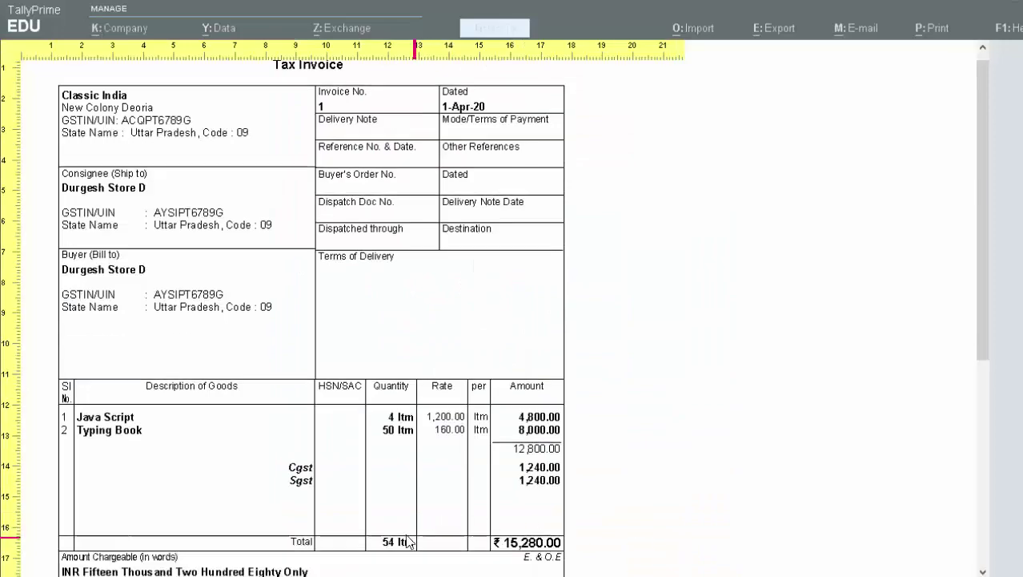
scroll(528, 532, down, 1)
scroll(456, 520, down, 2)
scroll(391, 514, down, 1)
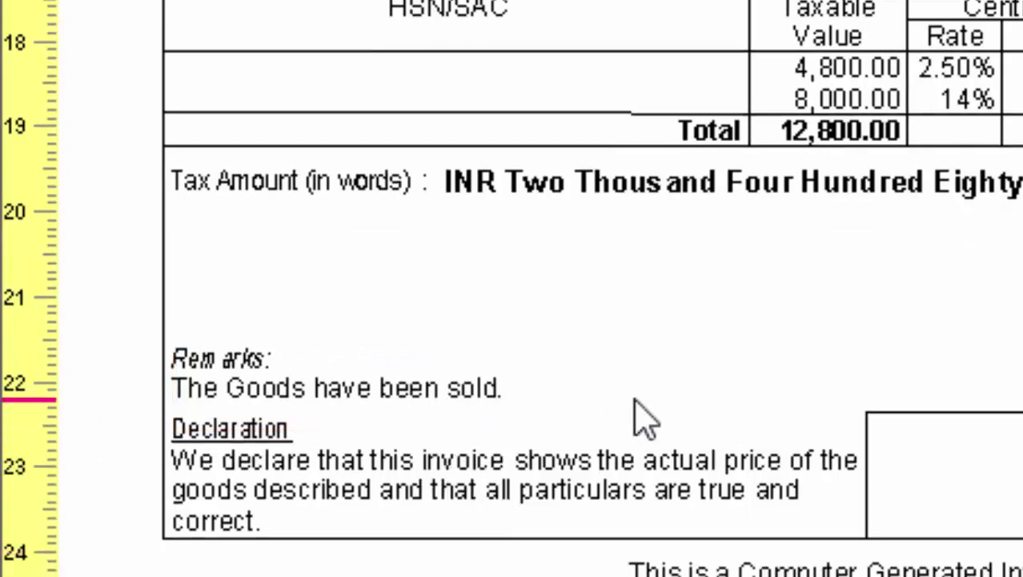
scroll(657, 412, down, 5)
scroll(656, 411, down, 1)
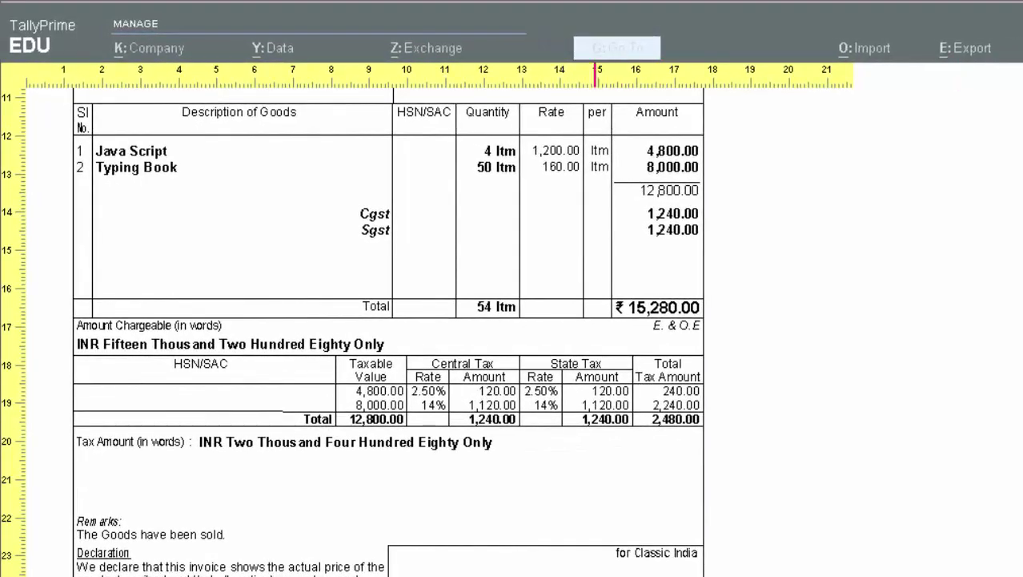
scroll(457, 320, up, 5)
scroll(448, 320, up, 1)
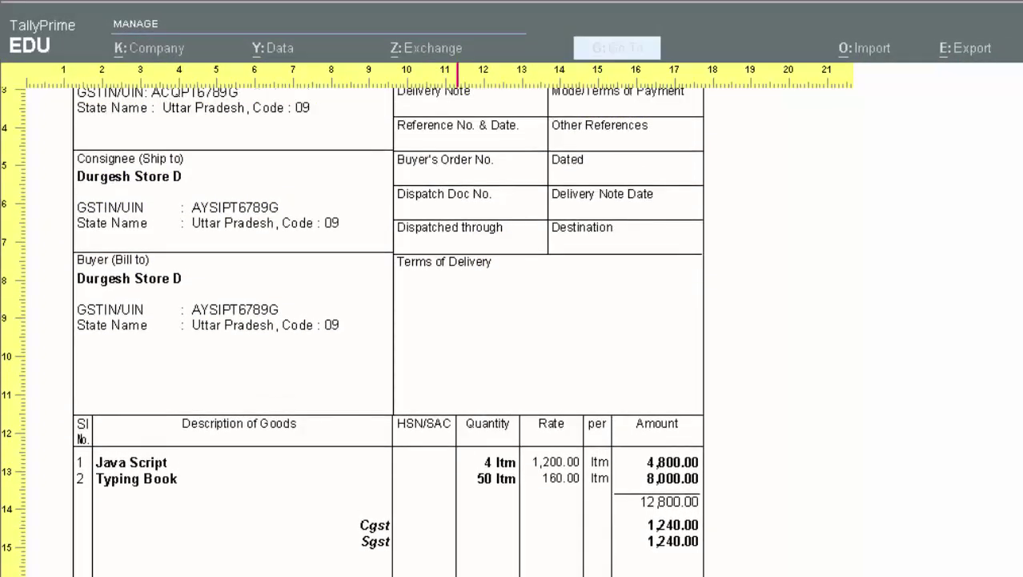
scroll(437, 320, up, 3)
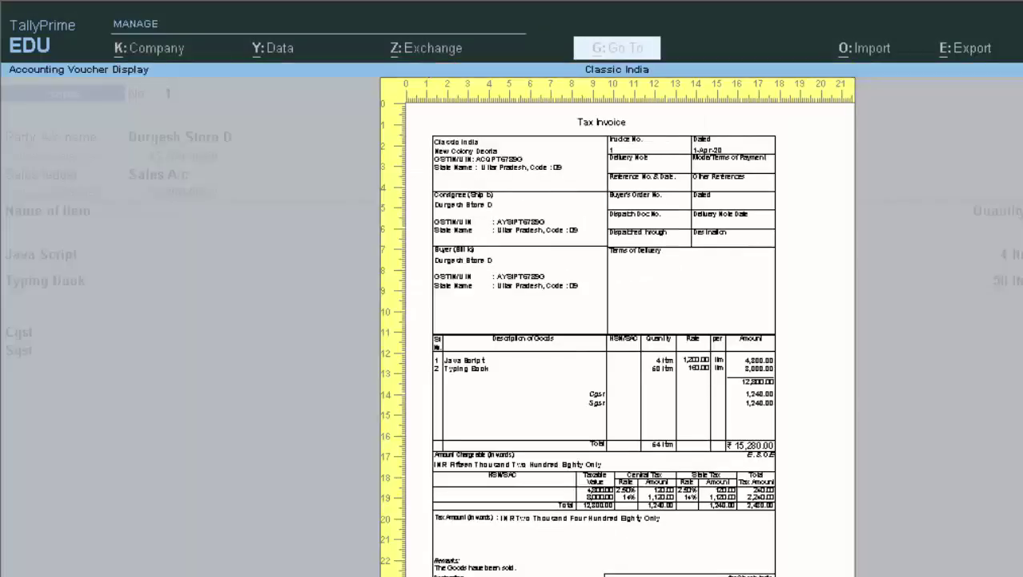
key(Escape)
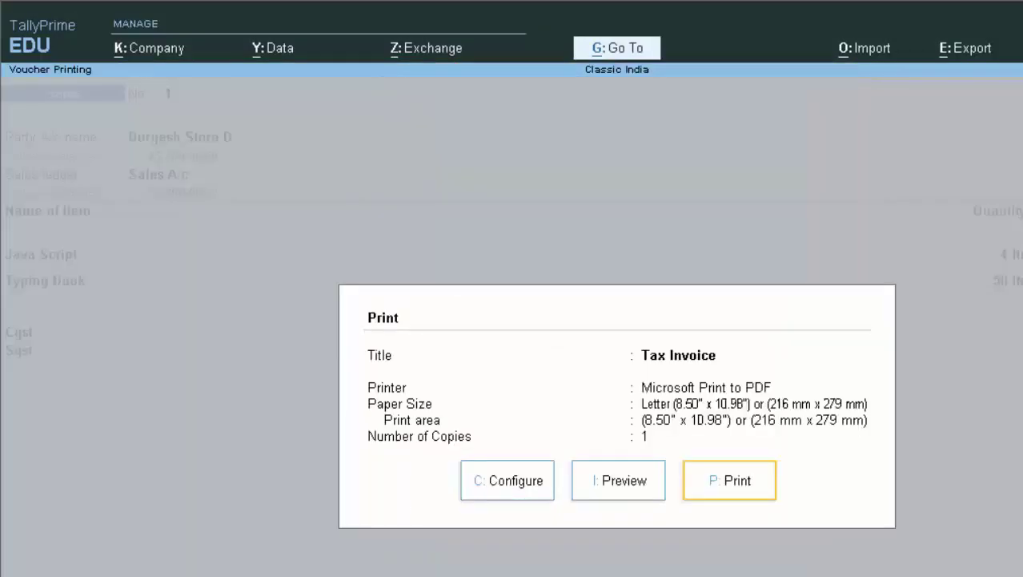
Leave printing and open the 12,734.00 purchase voucher from the Day Book.
key(Escape)
key(Escape)
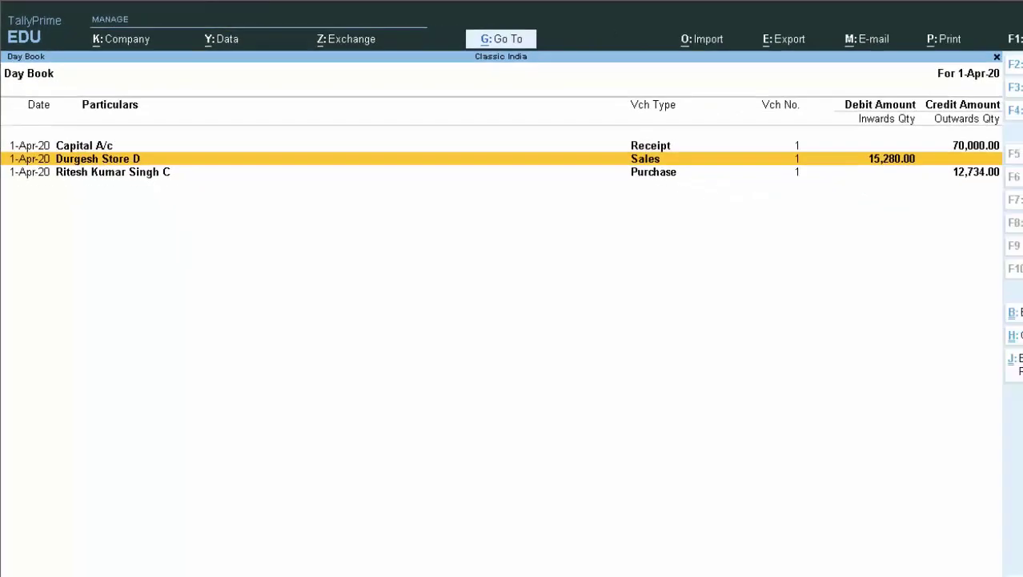
click(112, 172)
key(Return)
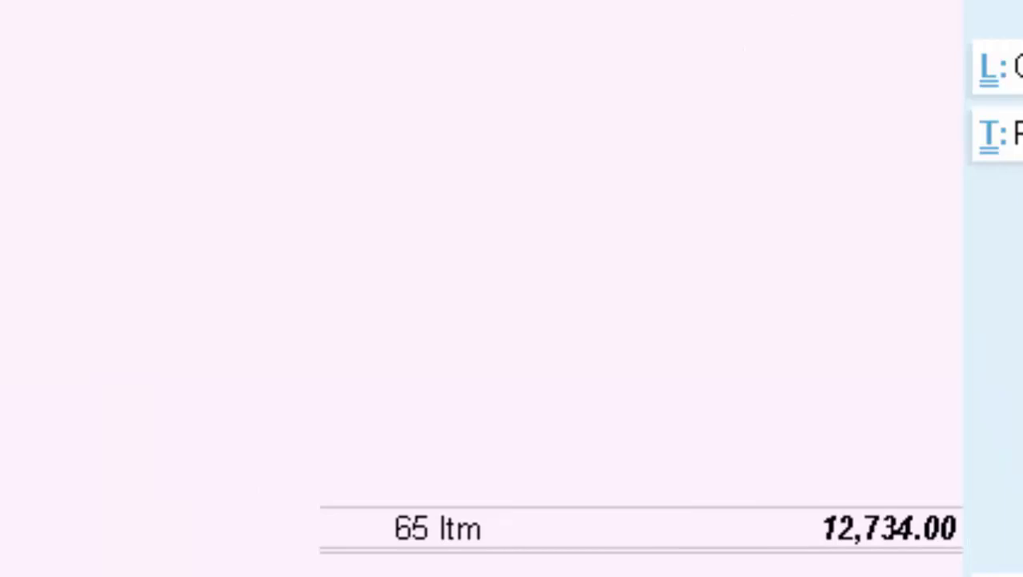
Close the purchase voucher and Day Book, then start a new voucher entry.
key(Escape)
key(Return)
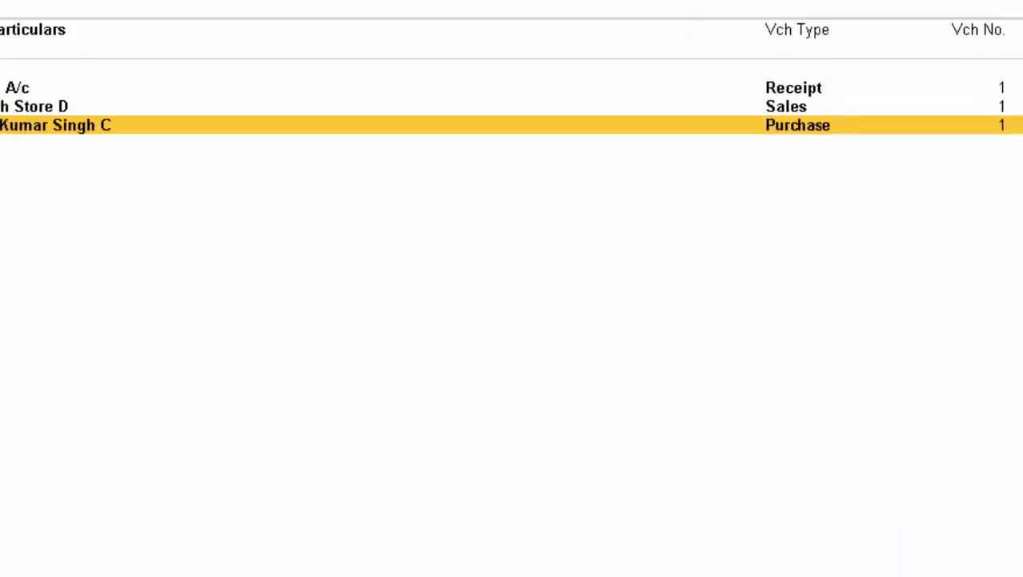
key(Escape)
key(Escape)
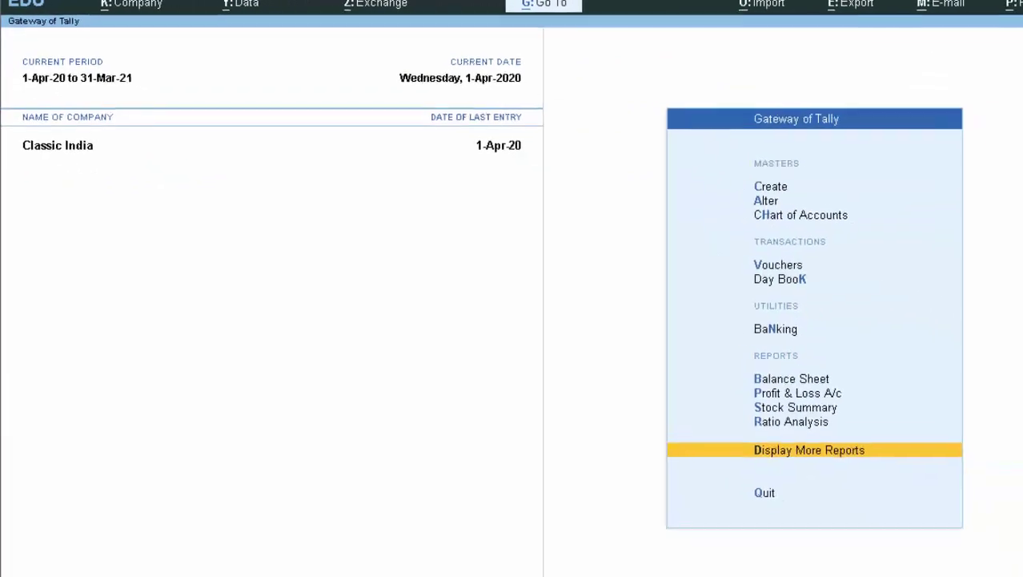
key(v)
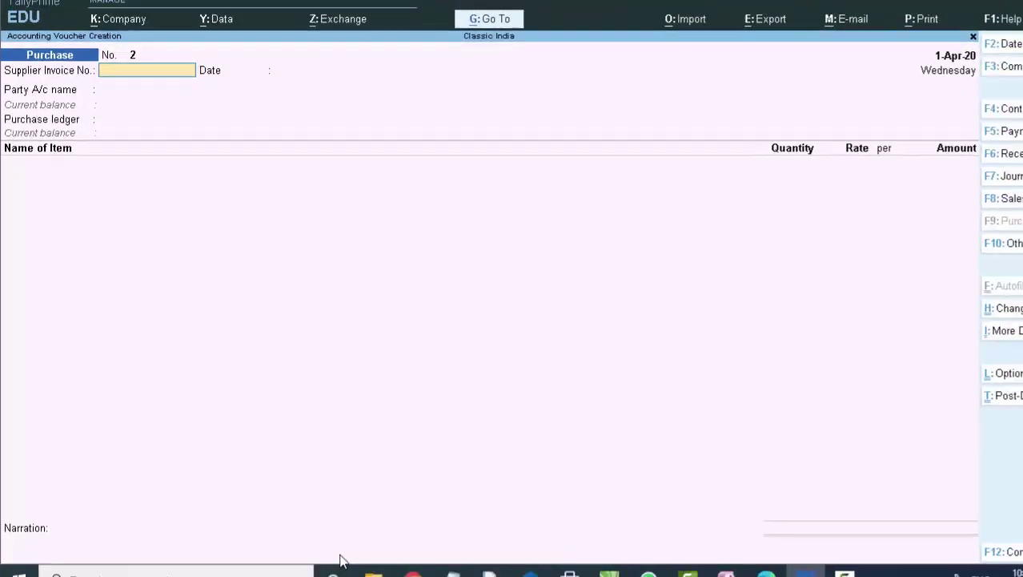
Switch to a Payment voucher with reference 6464647 and date 2-Jun-19.
key(F5)
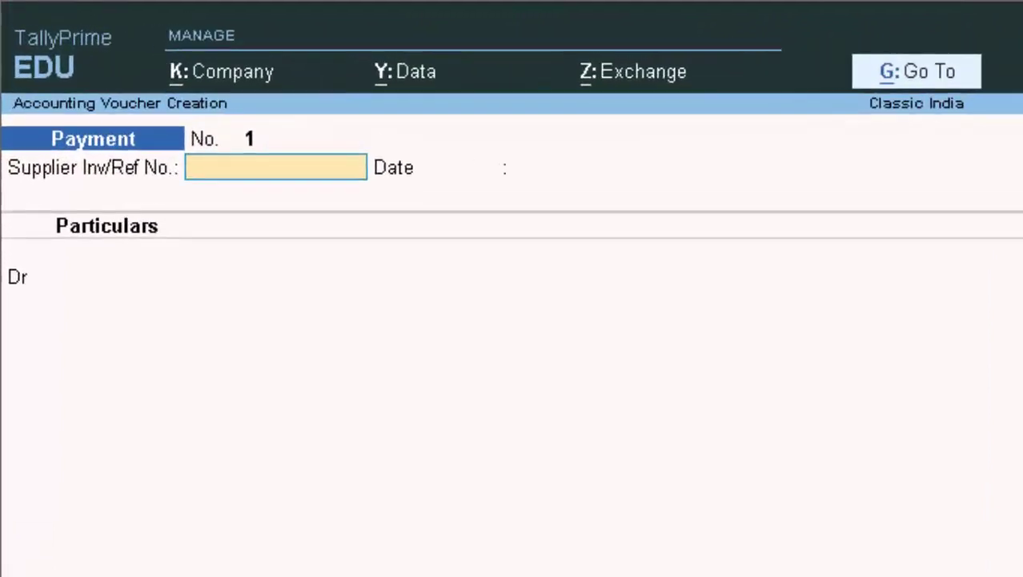
text(6464647)
key(Return)
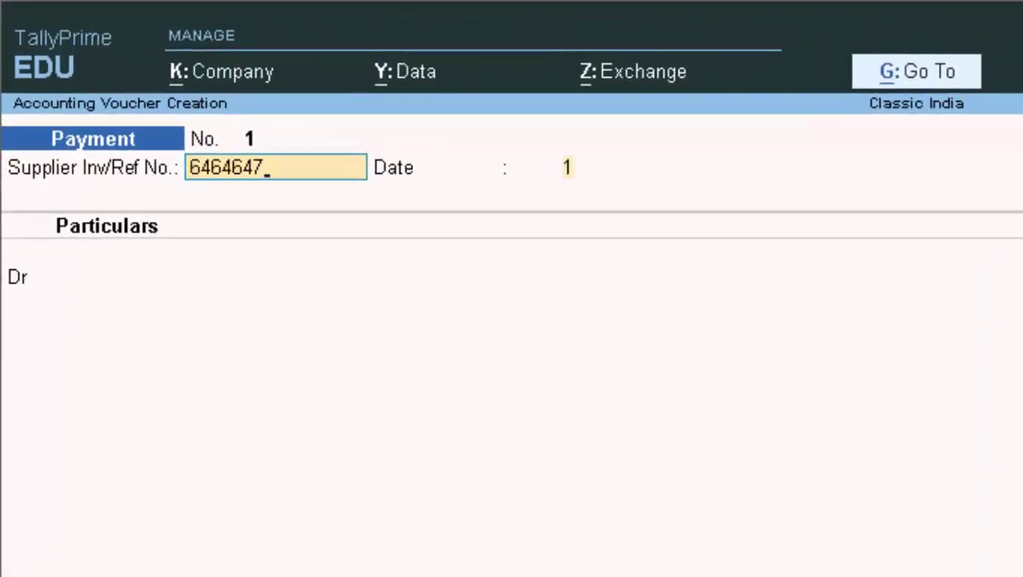
text(2)
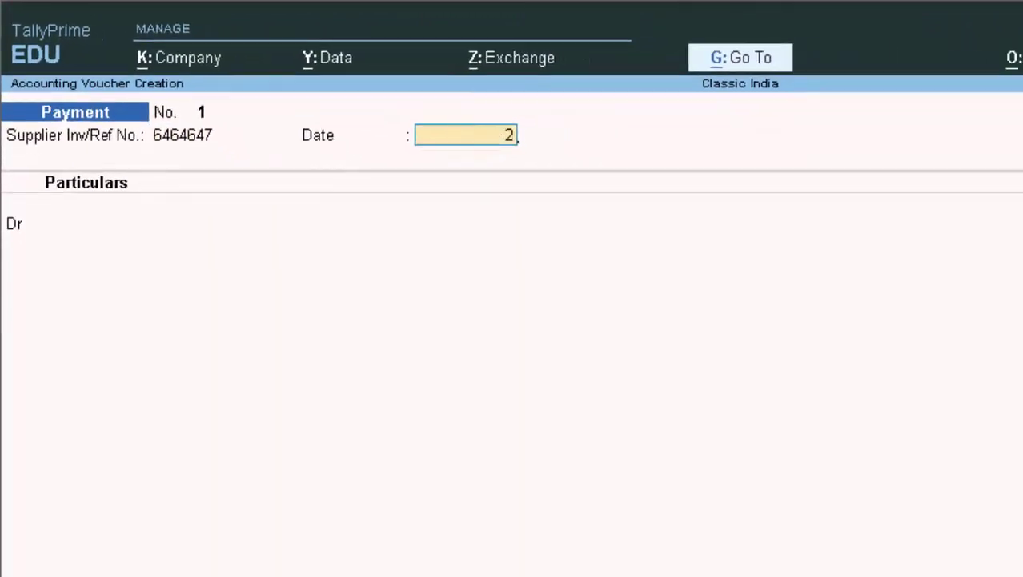
text(-6)
text(-)
text(2)
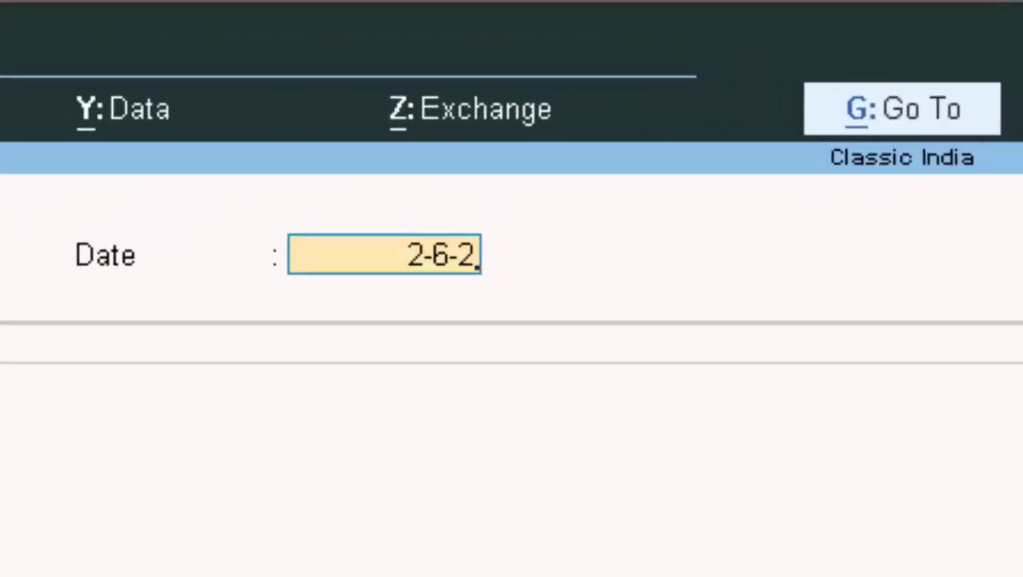
text(019)
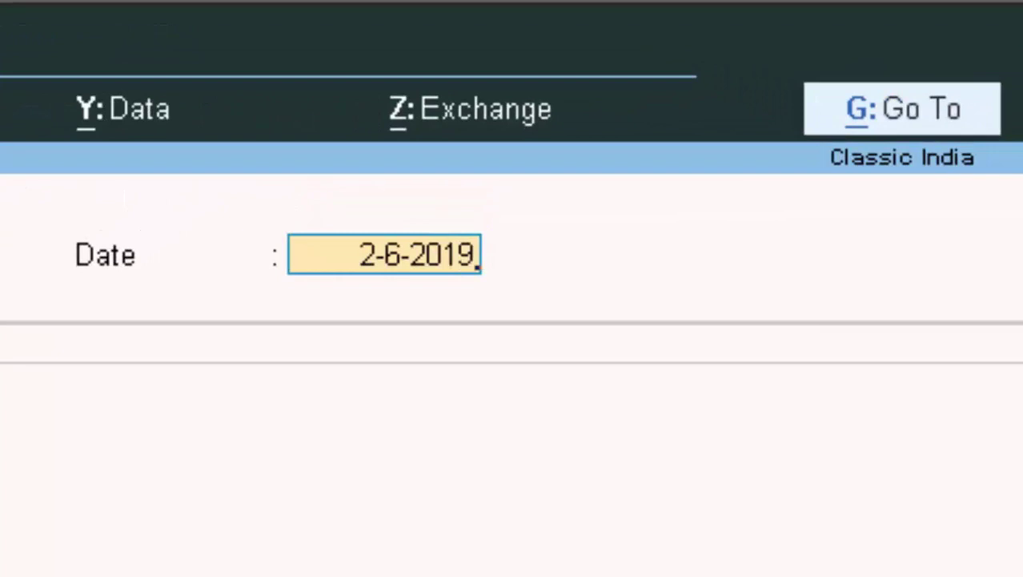
key(Return)
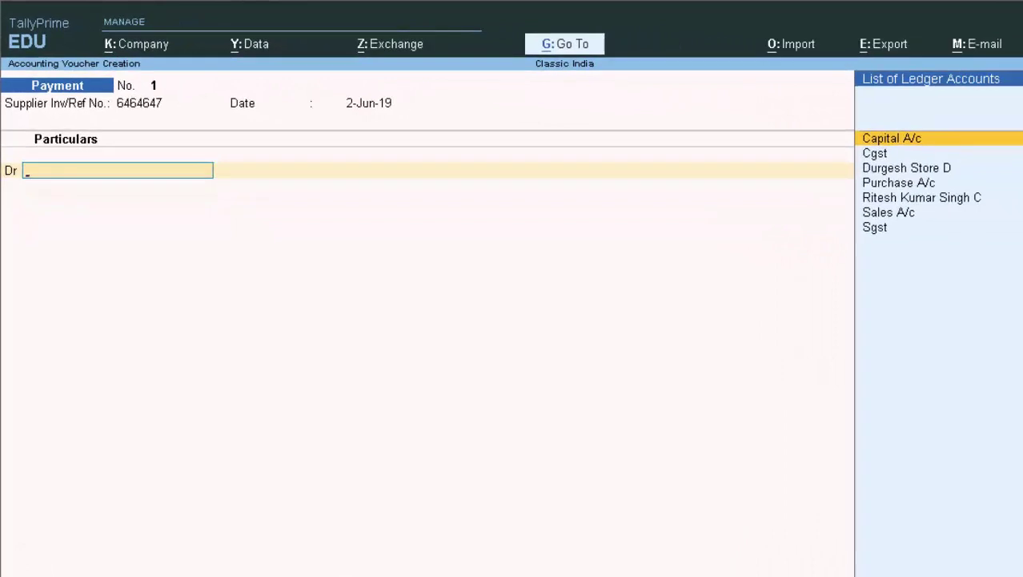
Debit the supplier's ledger 12,734.00 as Agst Ref against pending bill 56789.
key(Down)
key(Down)
key(Down)
key(Down)
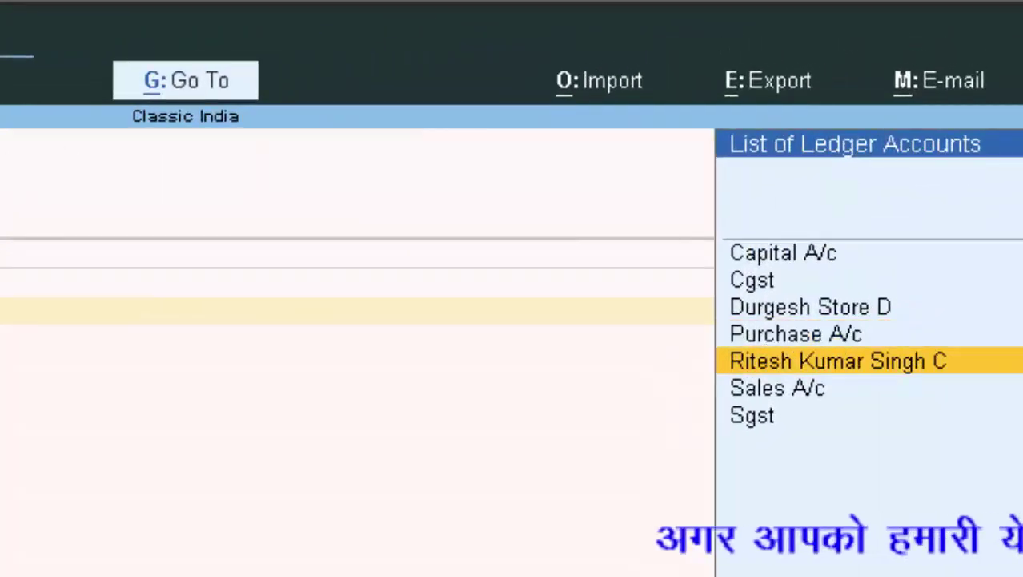
key(Return)
text(12734)
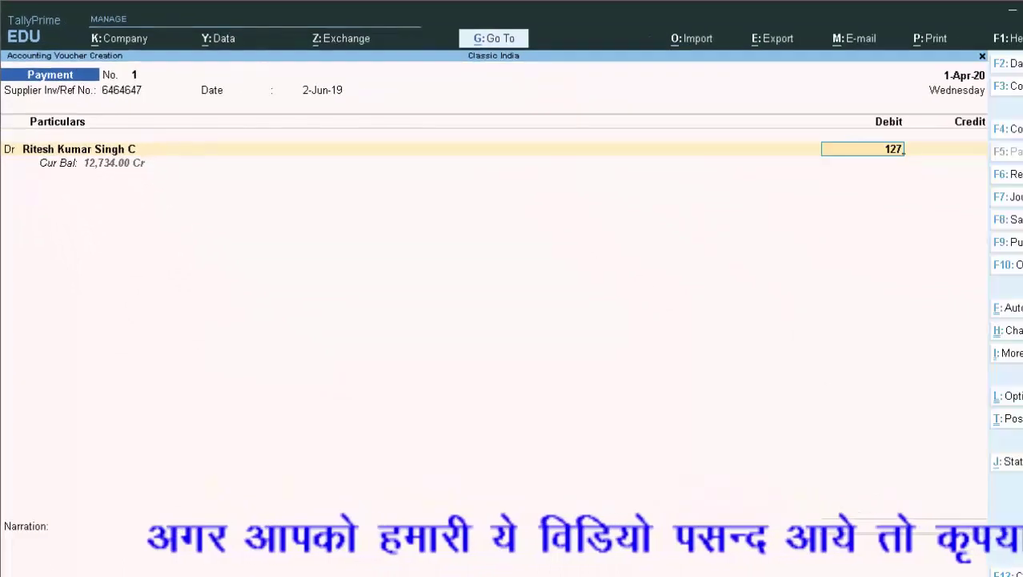
key(Return)
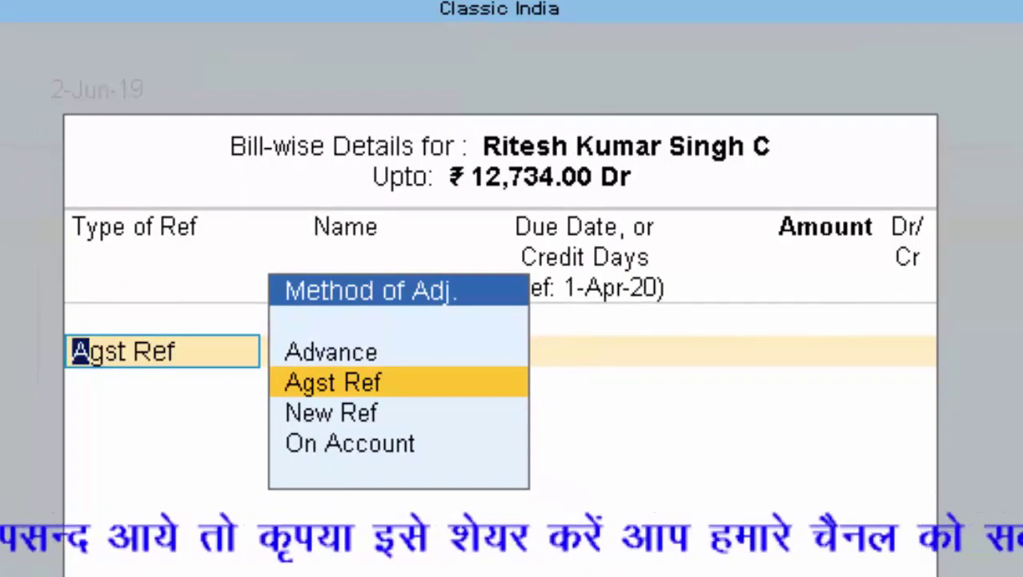
key(Return)
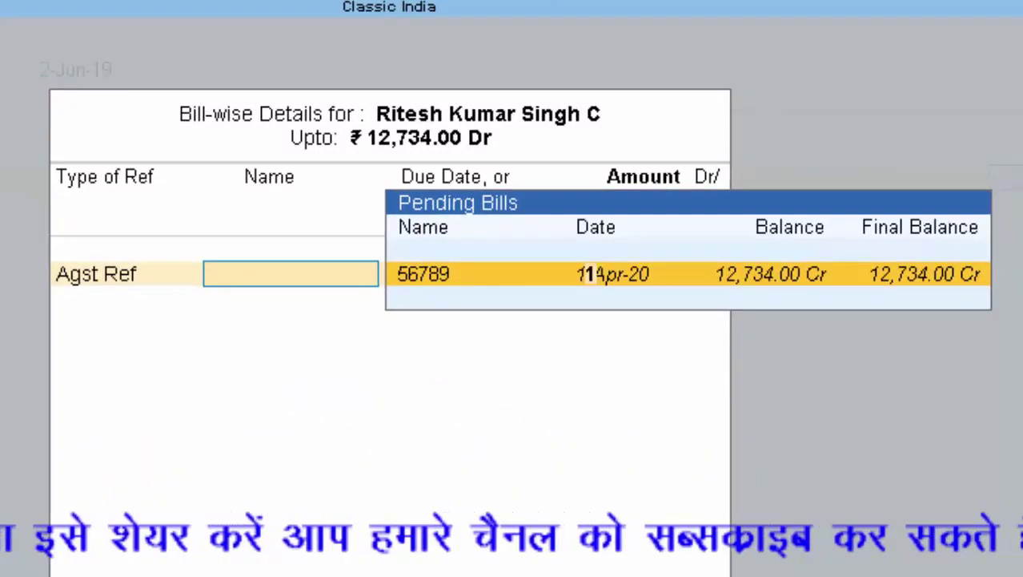
key(Return)
key(Return)
key(Return)
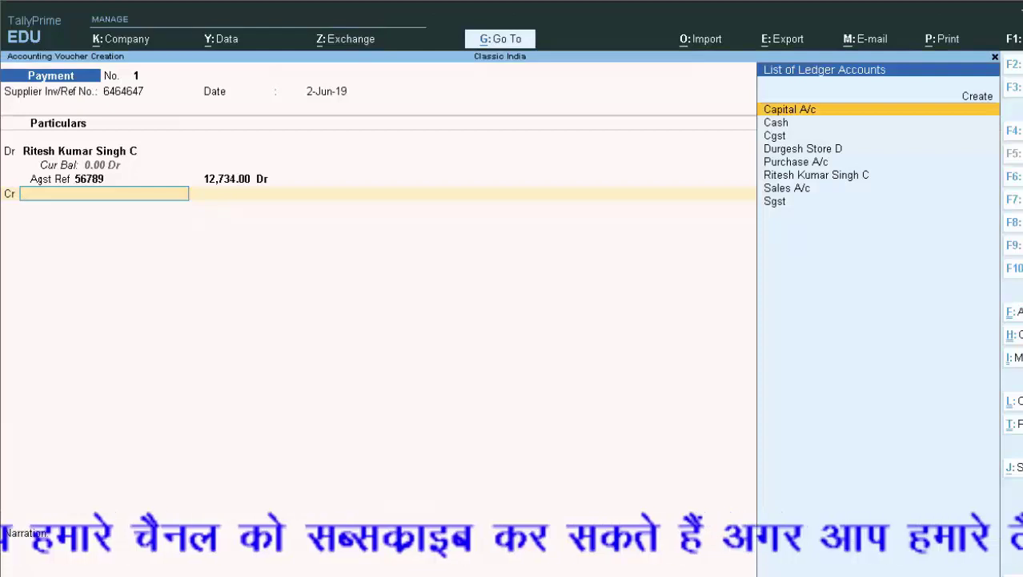
Credit Cash 12,734.00, save Payment voucher No. 1 and exit to Gateway of Tally.
click(776, 122)
key(Return)
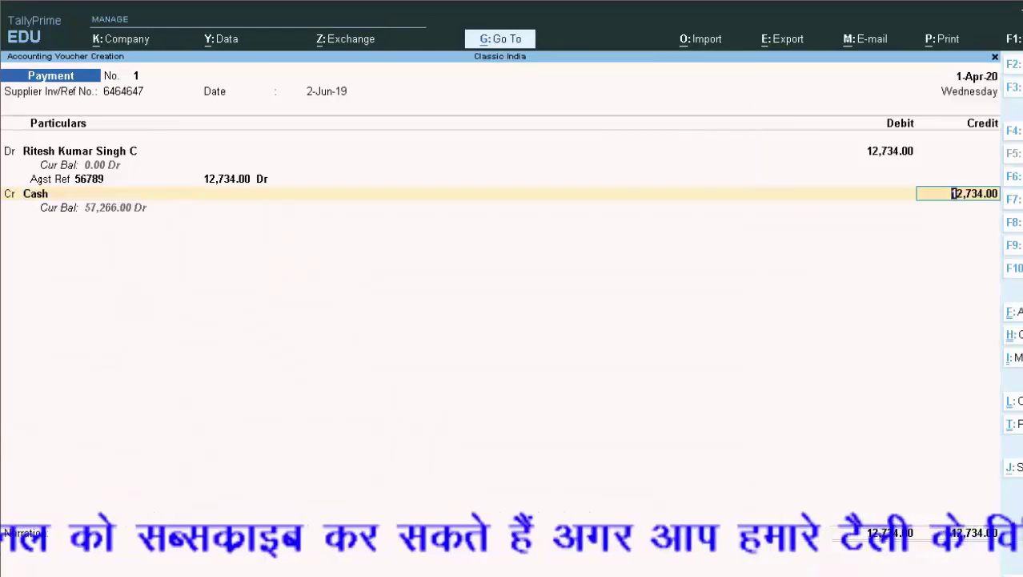
key(Return)
key(Return)
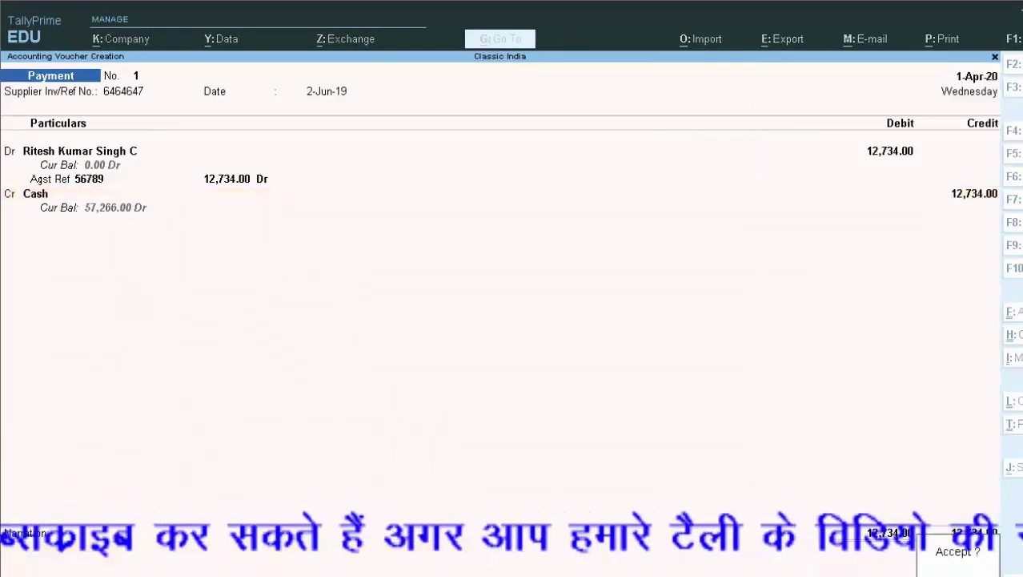
key(Return)
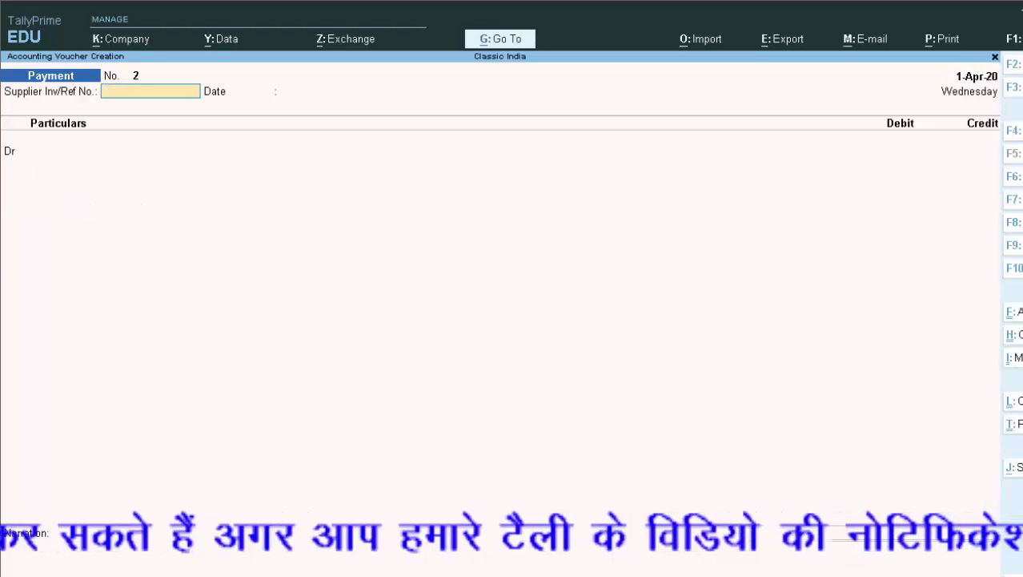
key(Escape)
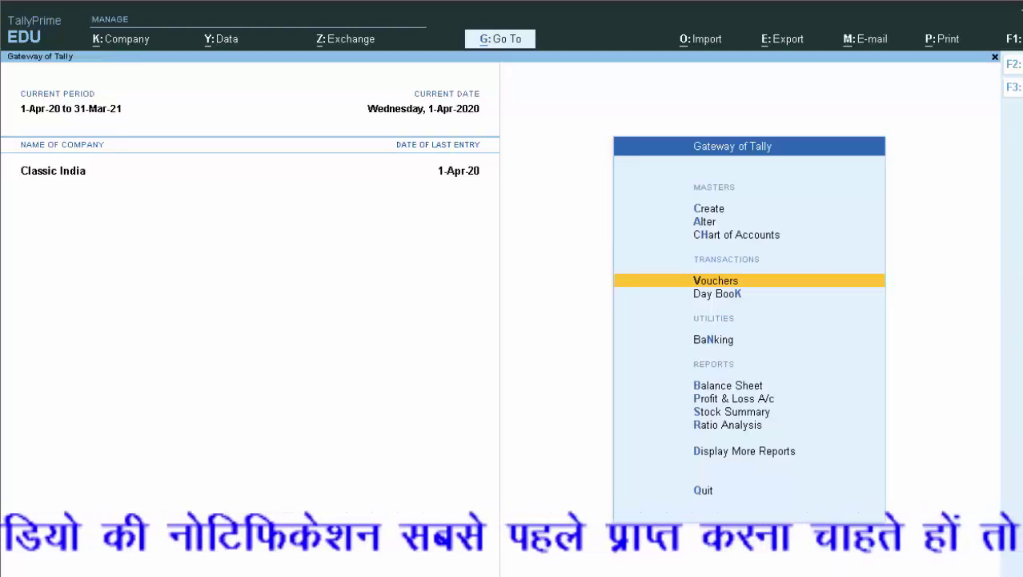
Quit voucher entry, open the Day Book and reopen the Payment voucher No. 1.
key(Return)
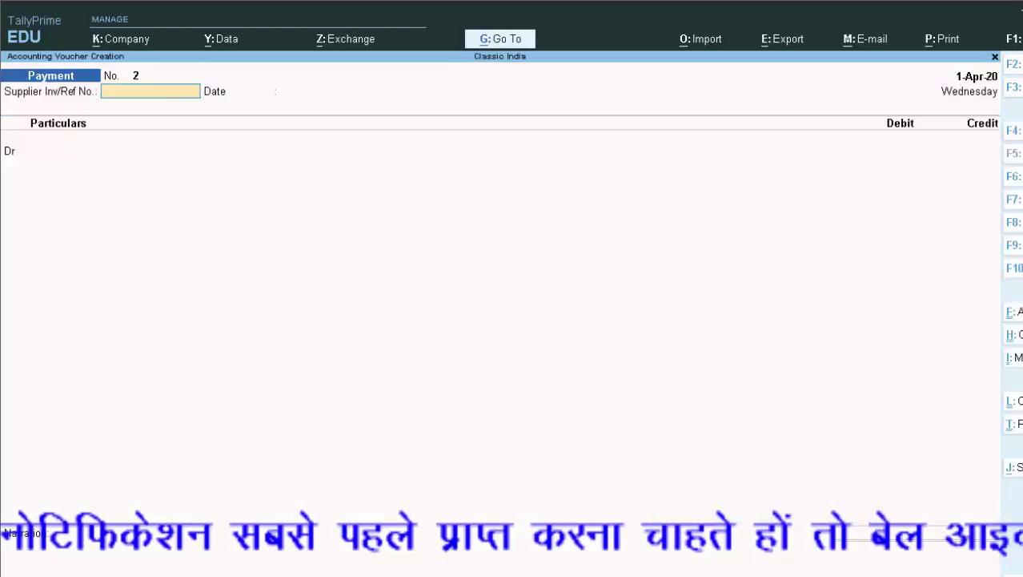
key(Escape)
key(Return)
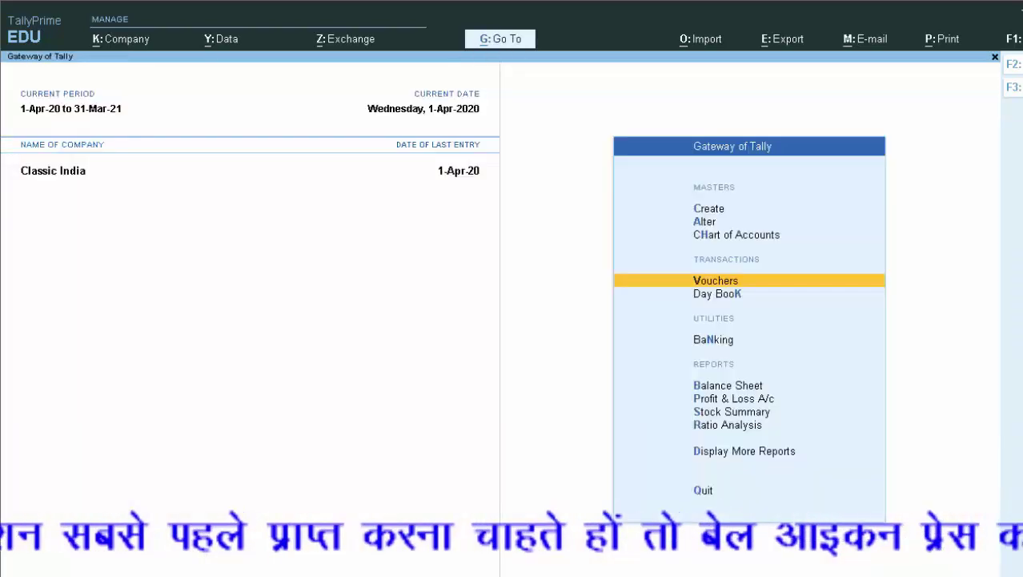
key(k)
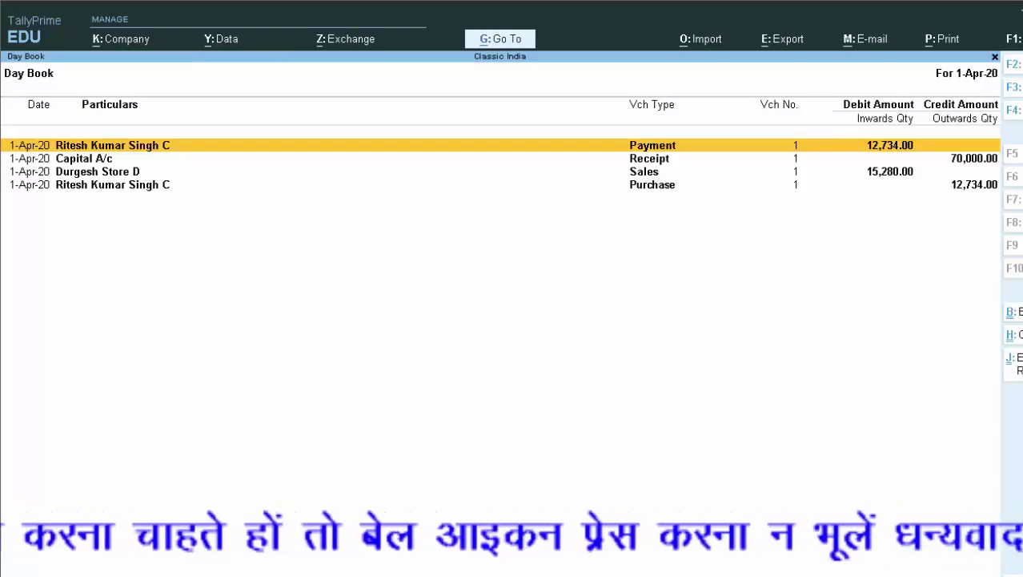
key(Down)
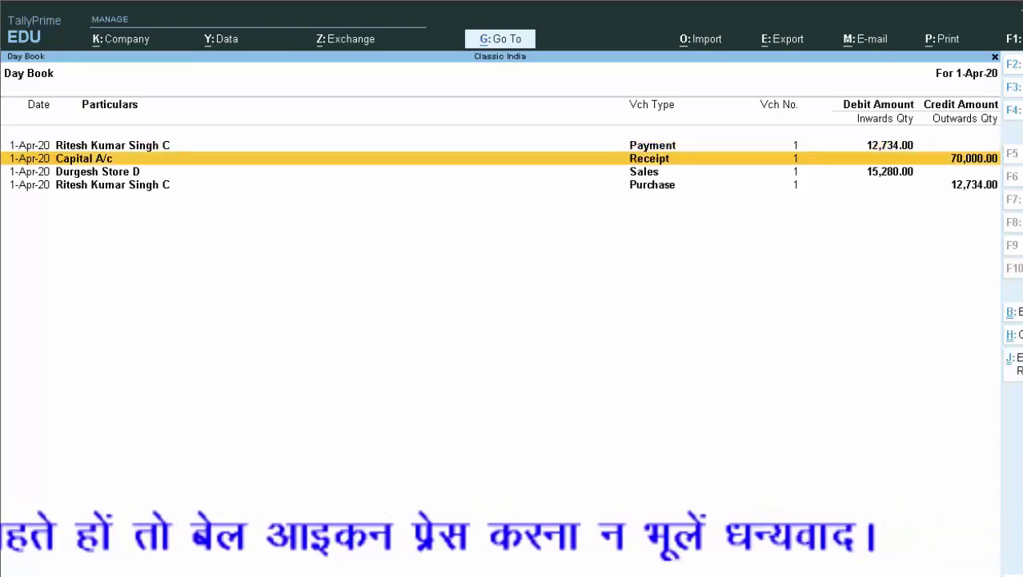
key(Up)
key(Return)
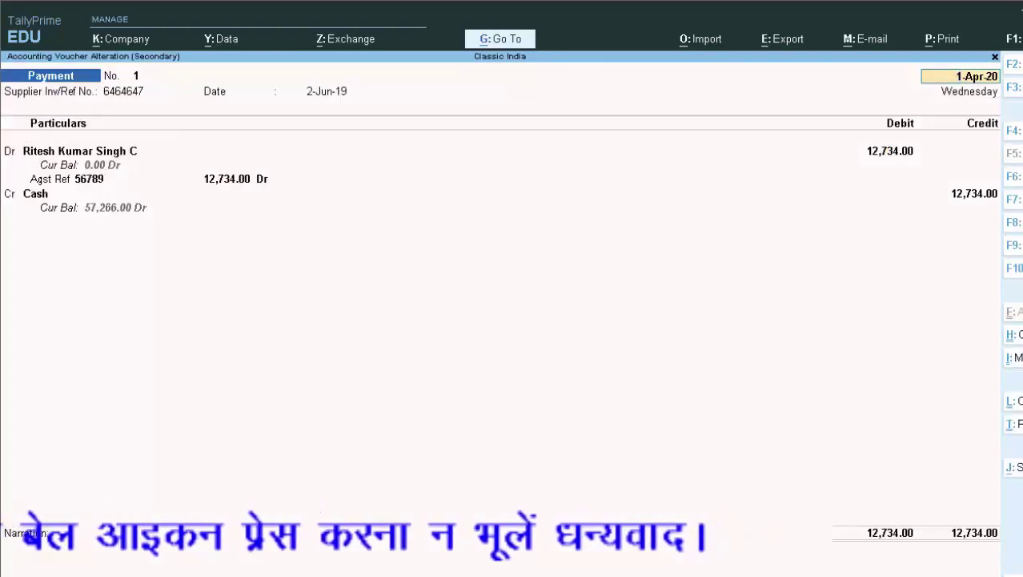
Preview the current Payment voucher printout for 12,734.00, then close back to the Day Book.
key(alt+p)
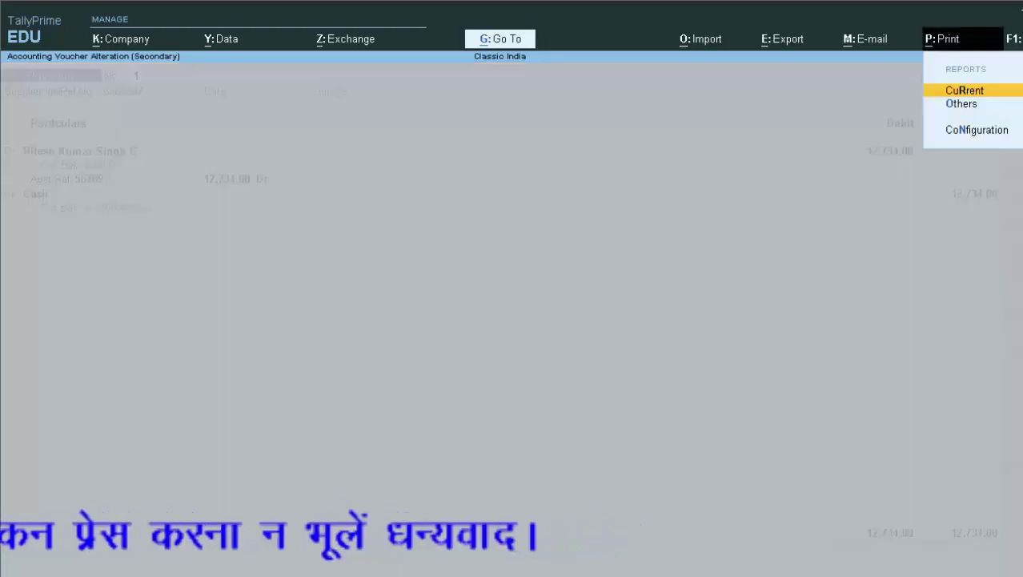
key(Return)
key(i)
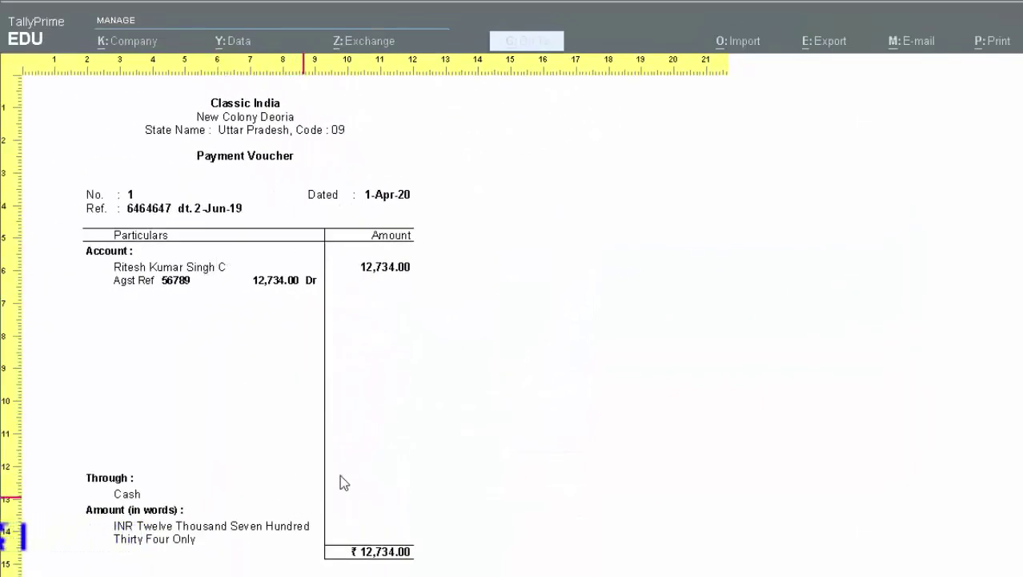
key(Escape)
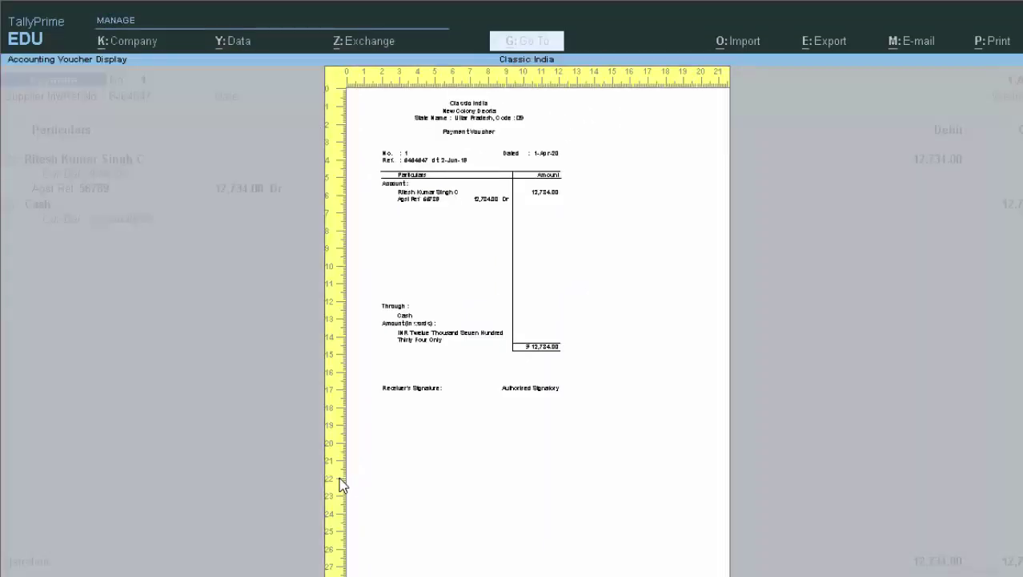
key(Escape)
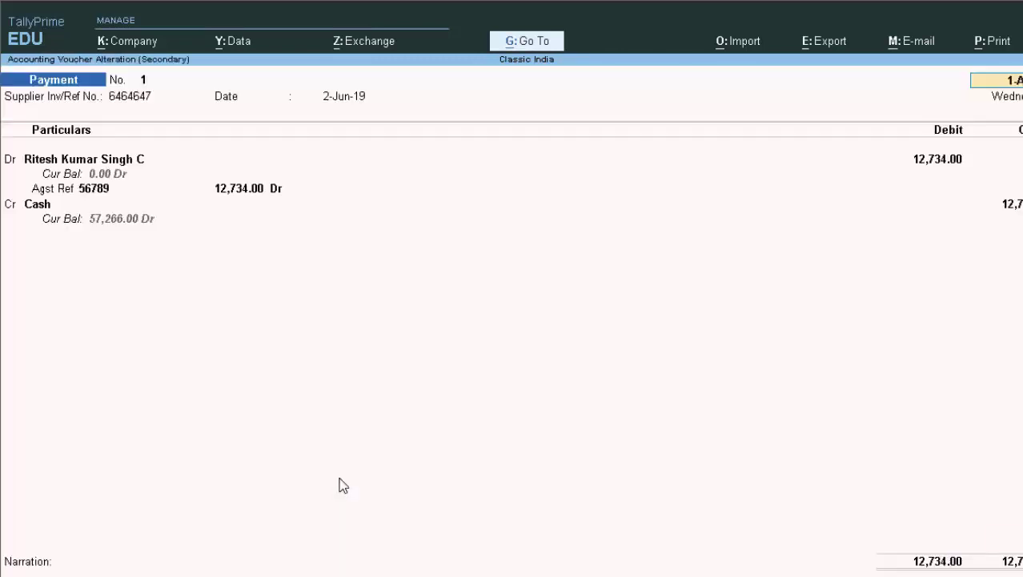
key(Escape)
Close the Day Book and start a new Receipt voucher.
key(Escape)
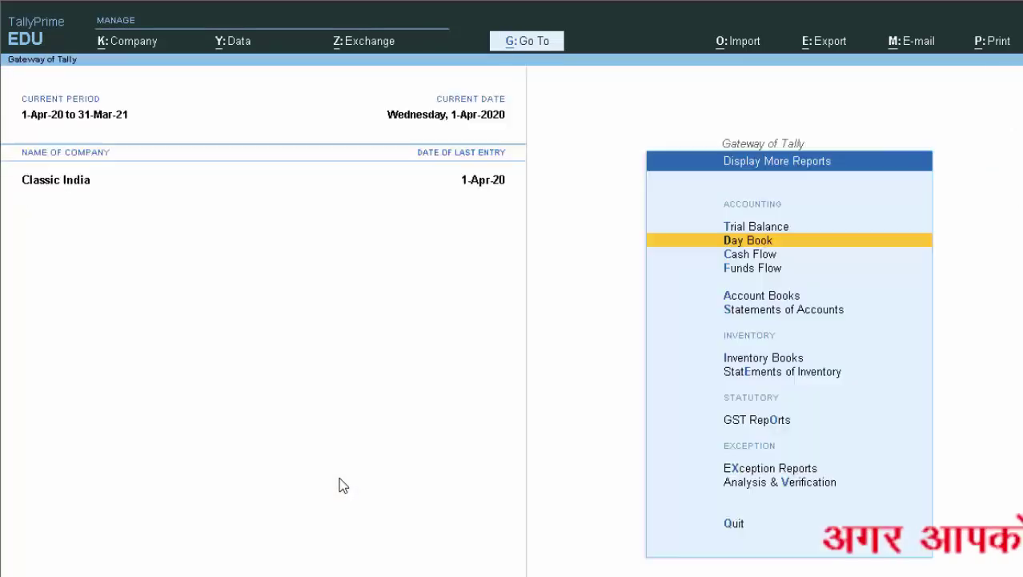
key(Escape)
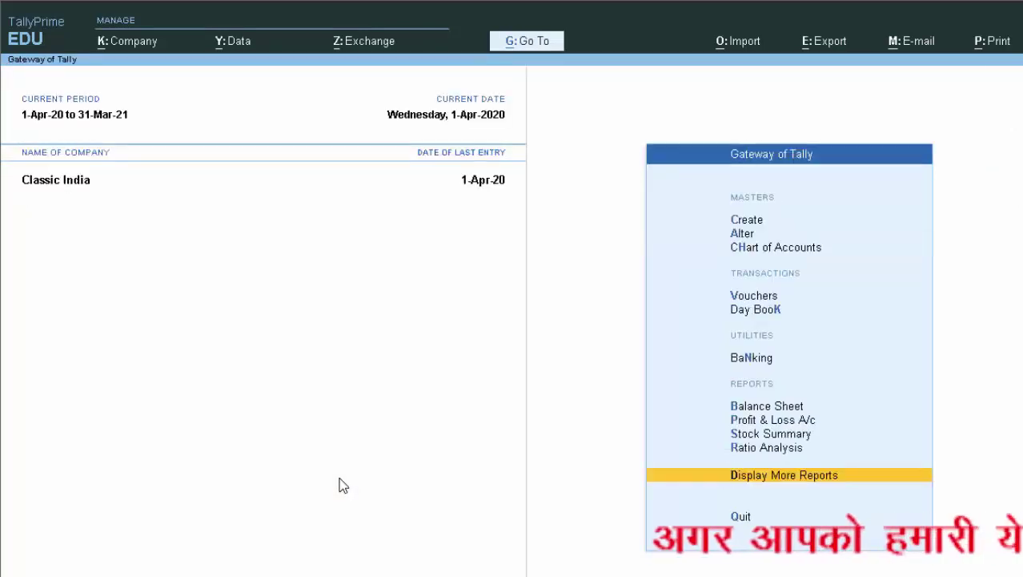
key(v)
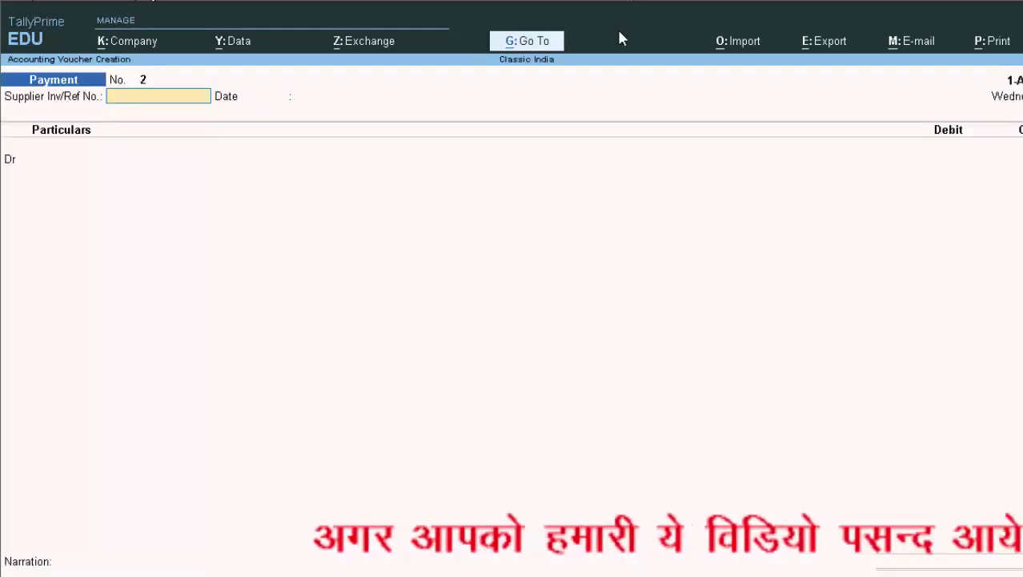
key(F6)
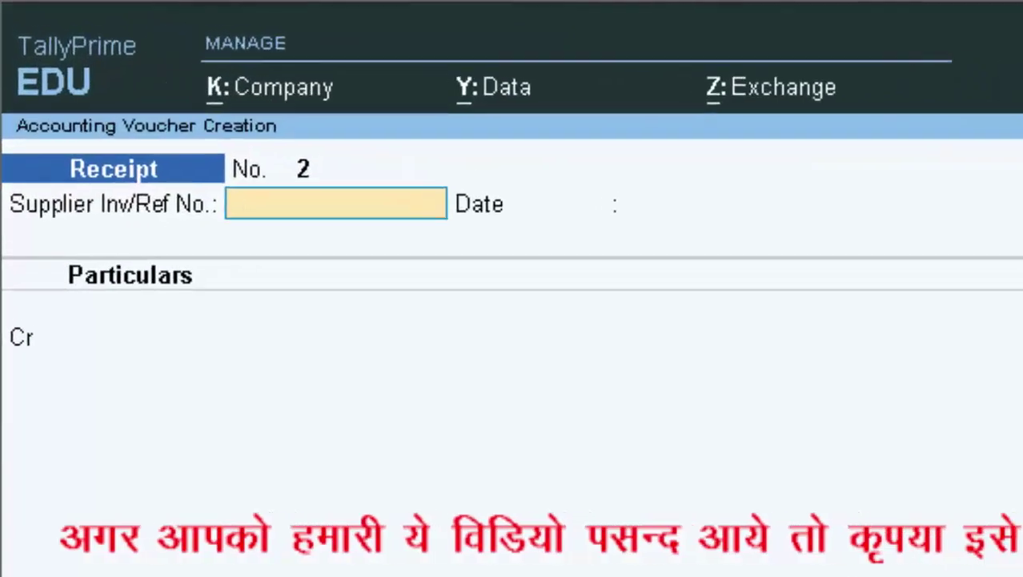
Enter reference number 6775 and voucher date 1-Jul-19.
text(6775)
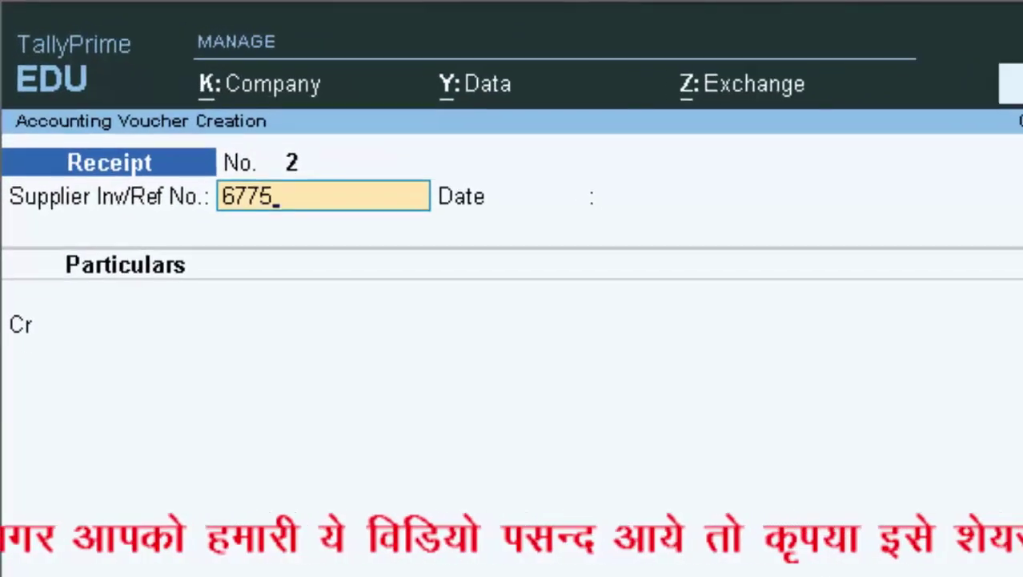
key(Return)
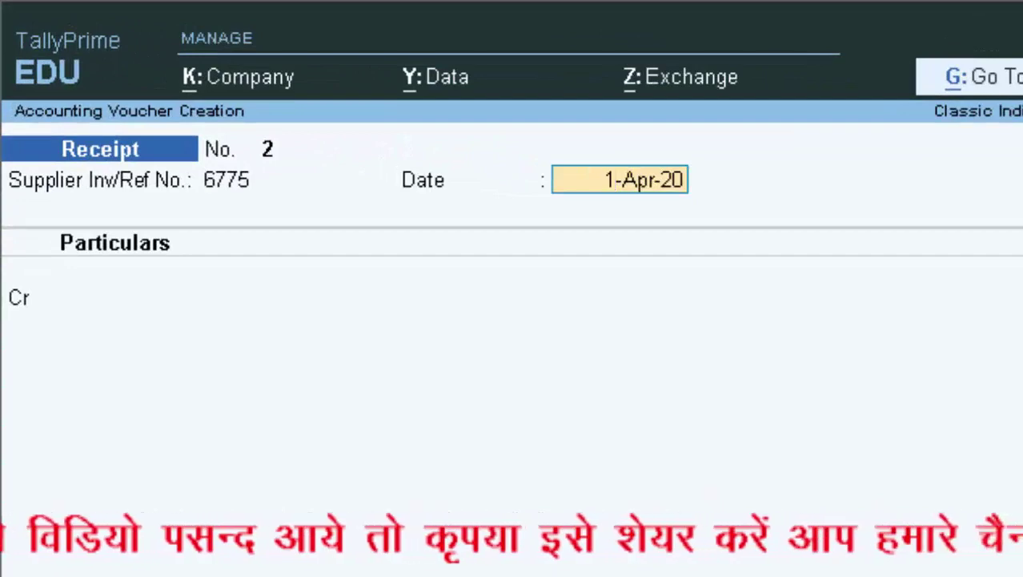
text(1-7-)
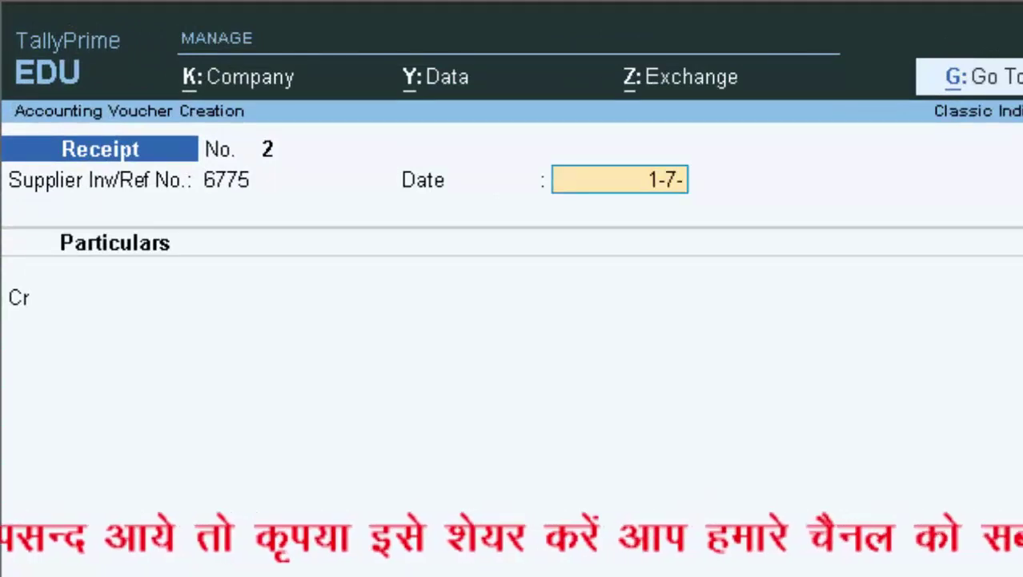
text(201)
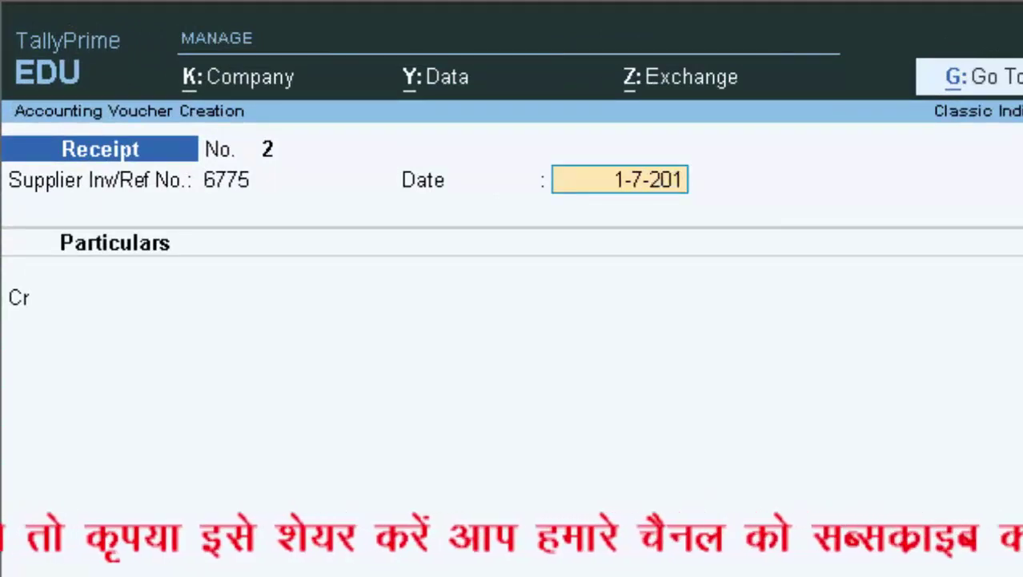
text(9)
key(Return)
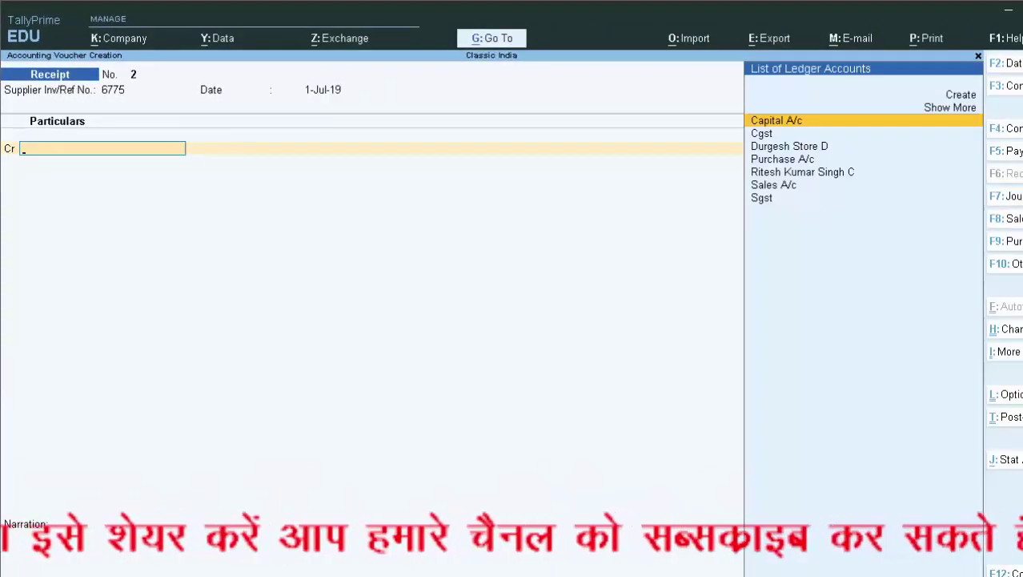
Credit Durgesh Store D 15,280.00 as Agst Ref against bill 1.
click(762, 133)
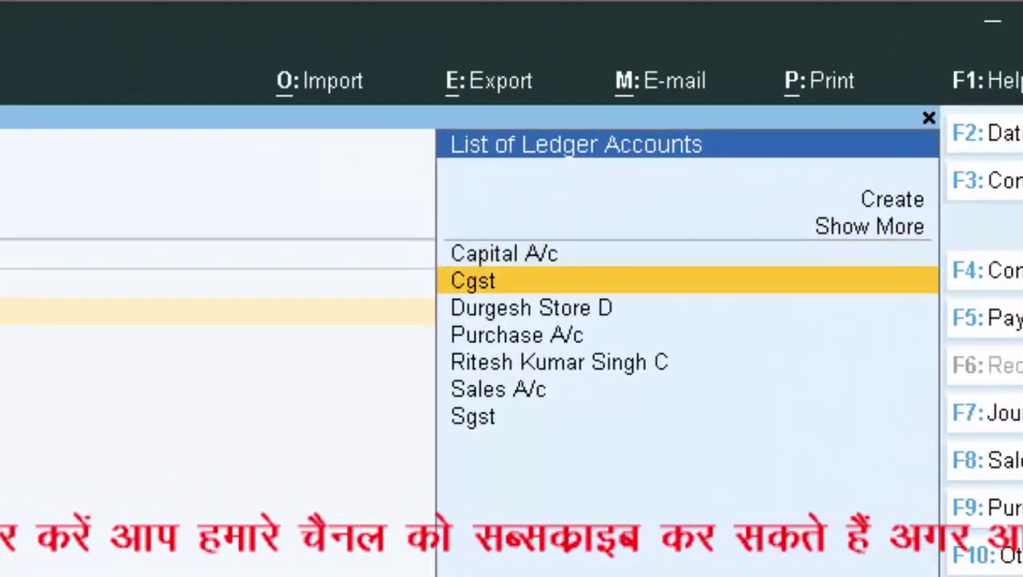
click(532, 308)
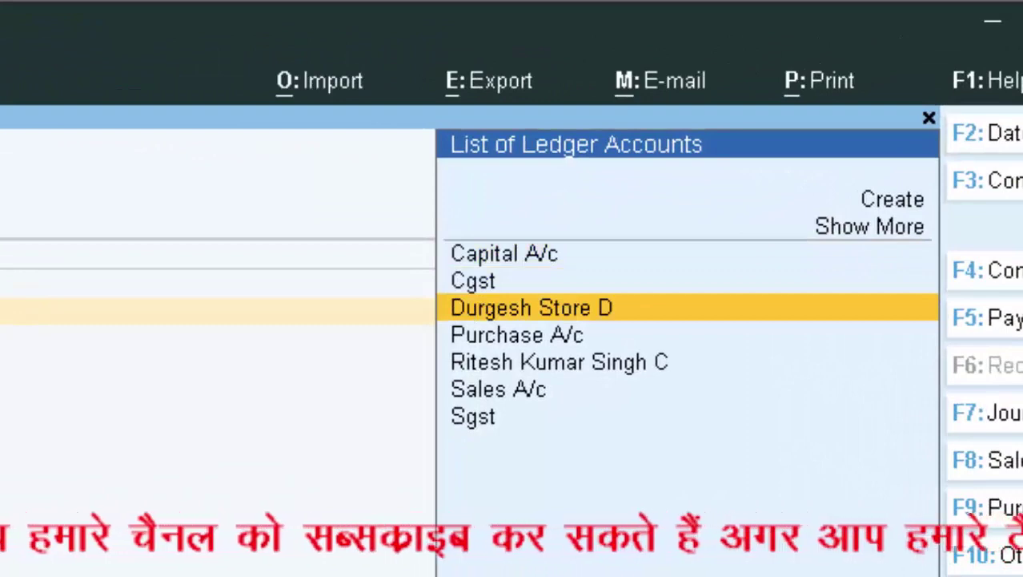
click(517, 335)
click(559, 362)
click(498, 389)
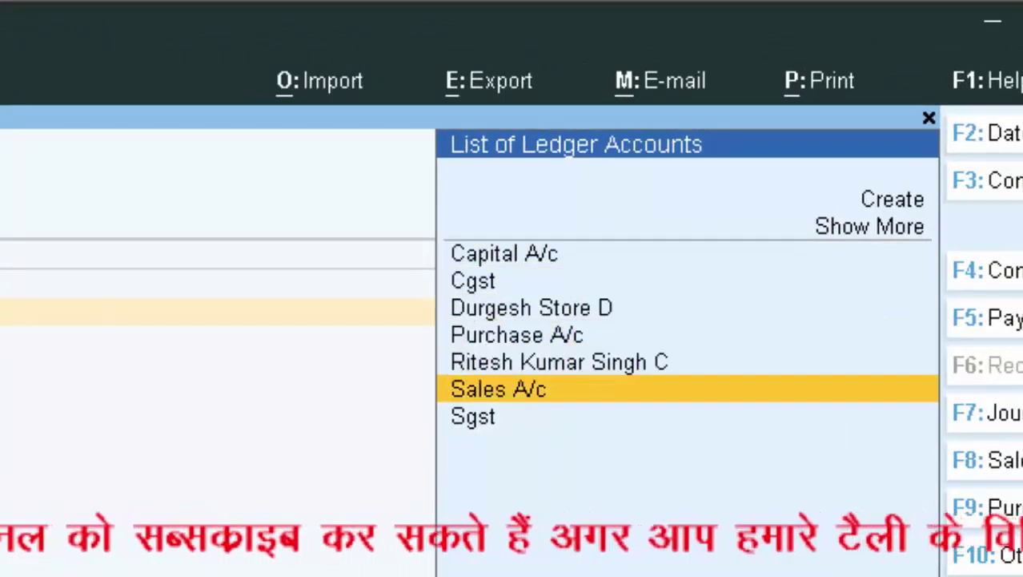
click(473, 416)
click(498, 389)
click(559, 362)
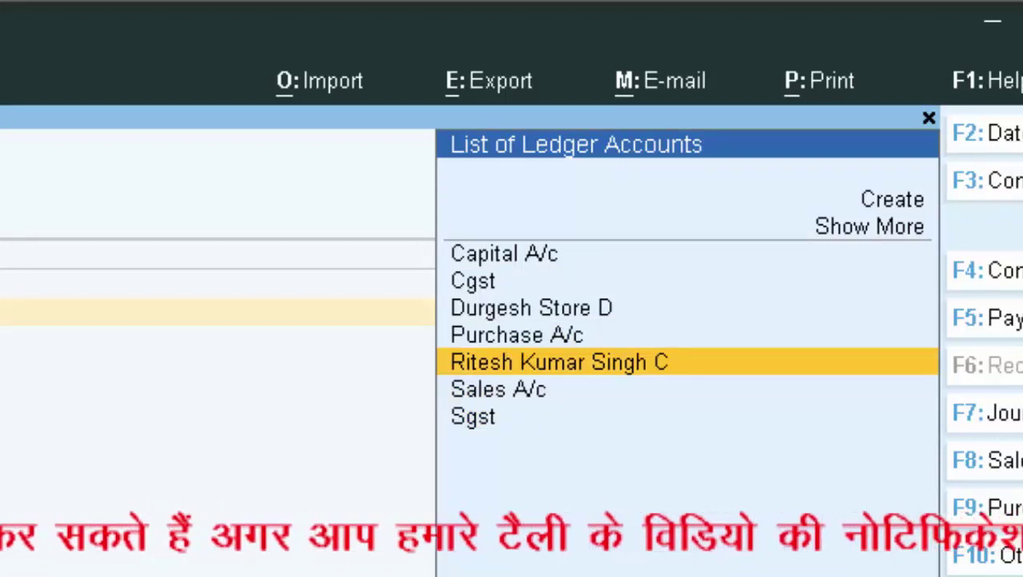
click(517, 335)
click(532, 307)
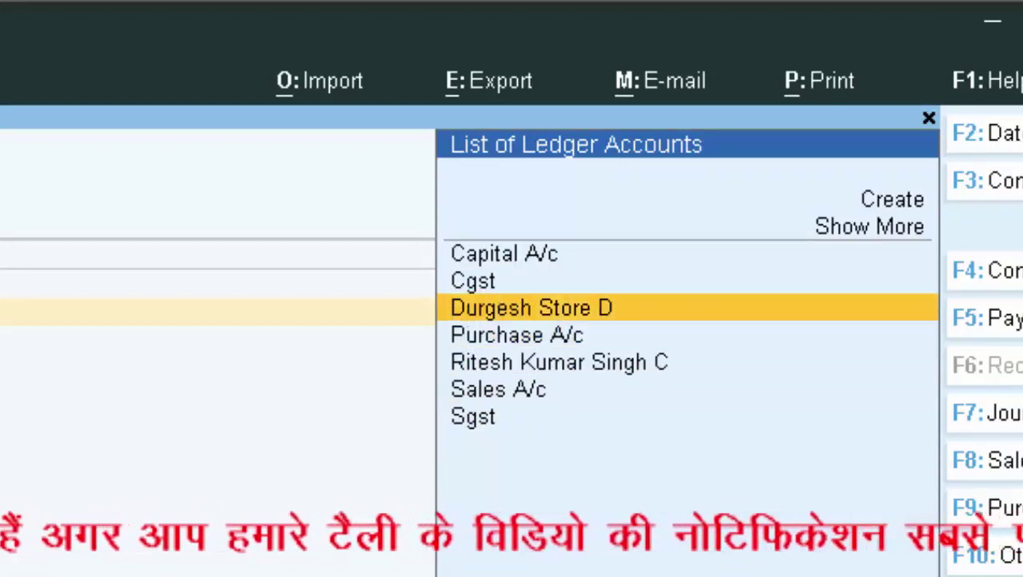
key(Return)
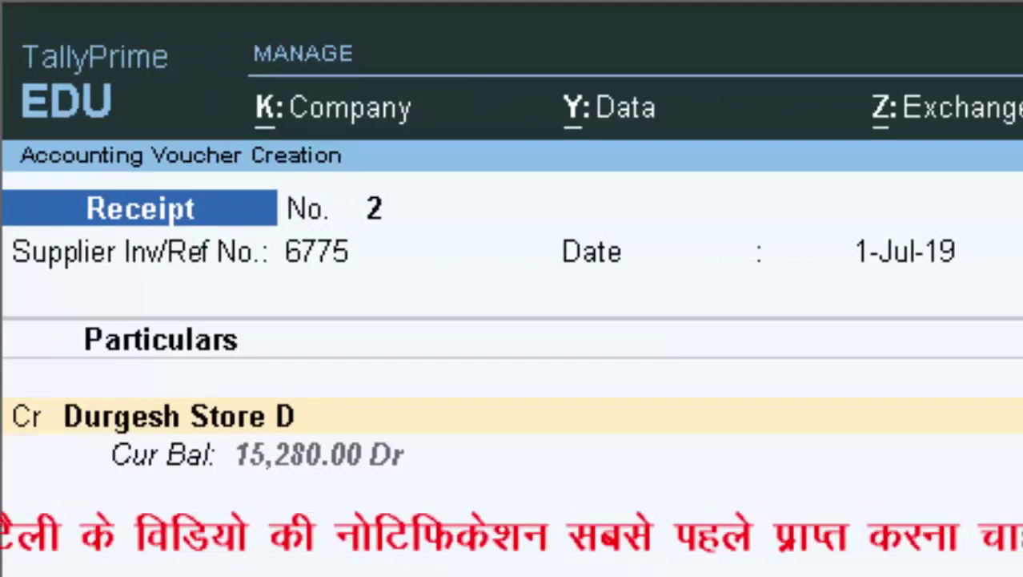
text(152)
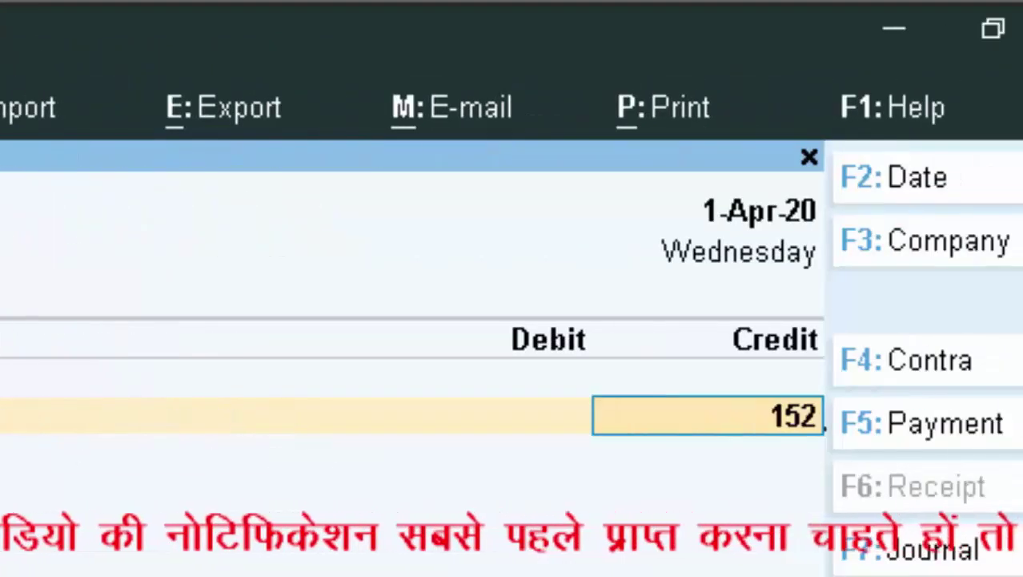
text(80)
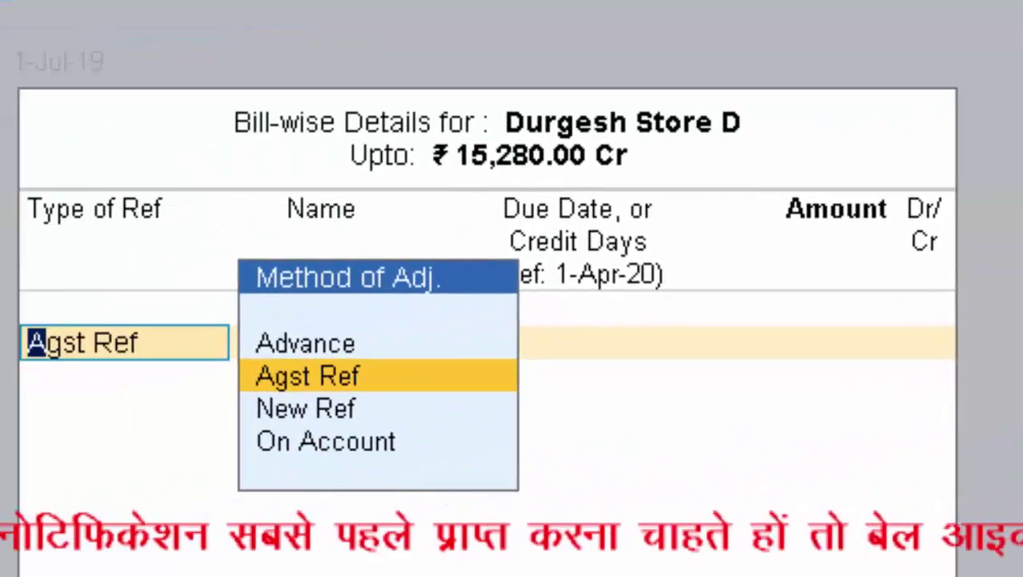
key(Return)
key(Return)
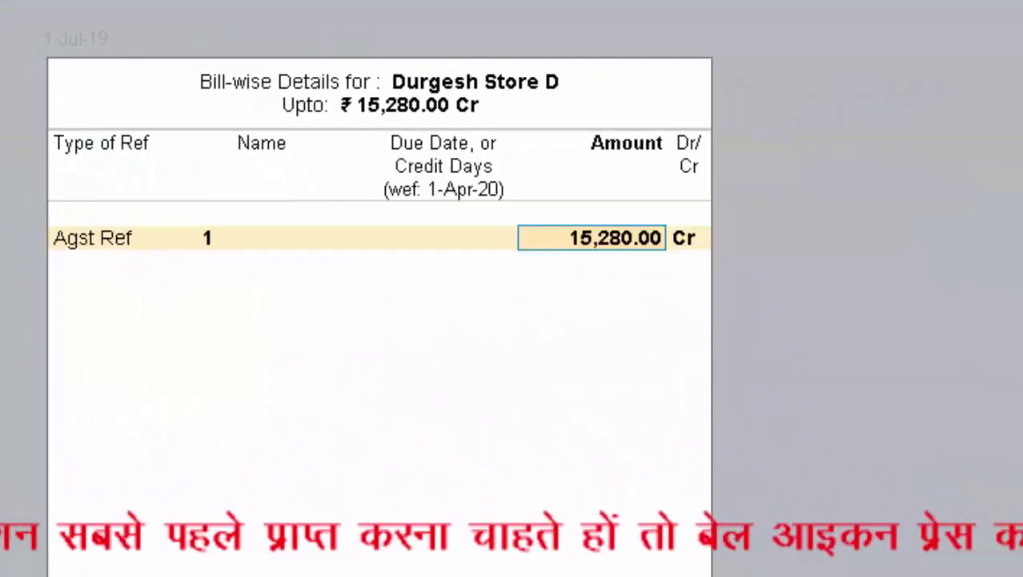
key(Return)
Debit Cash 15,280.00 and save the receipt voucher.
key(Return)
key(Return)
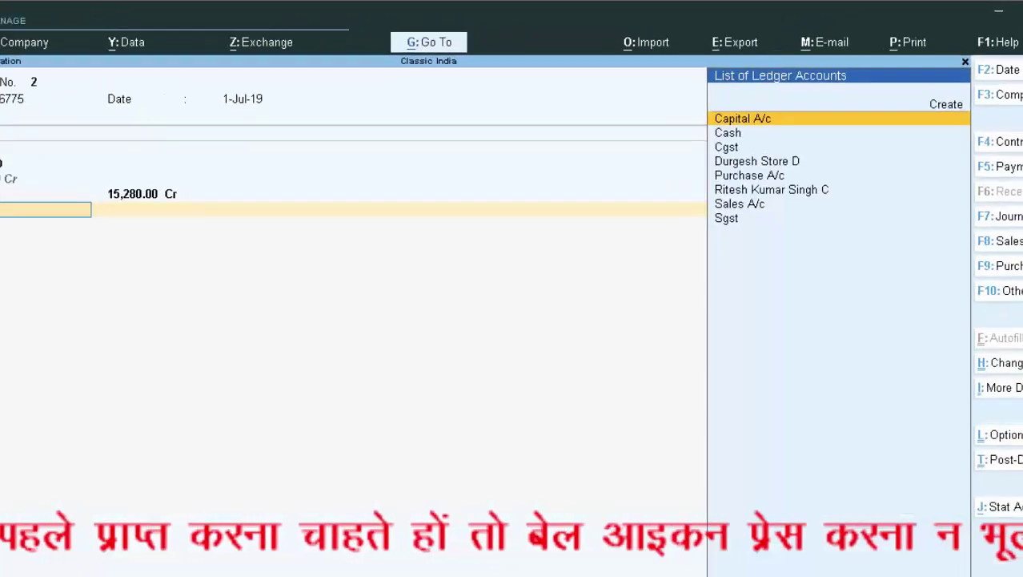
key(Down)
key(Return)
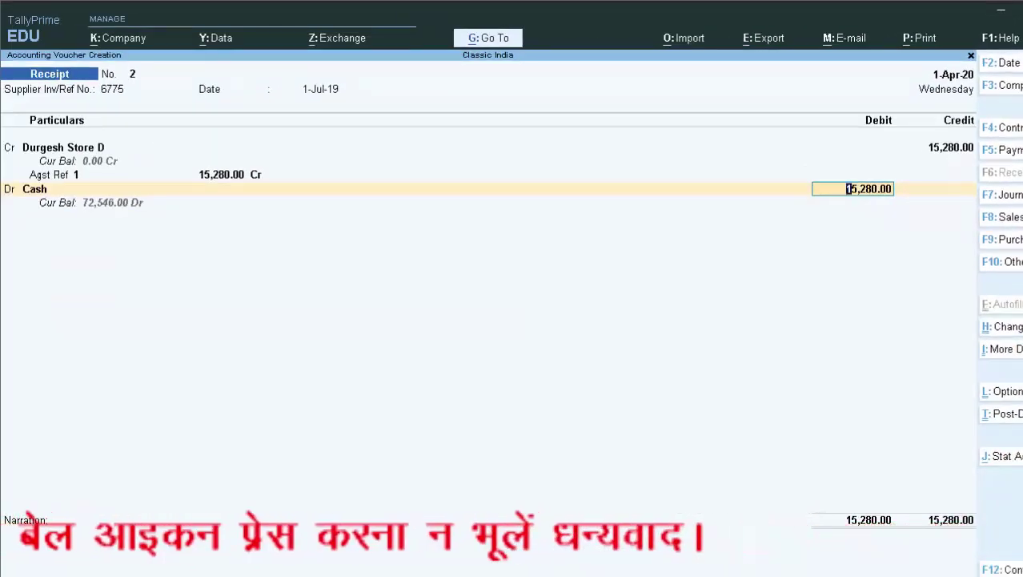
key(Return)
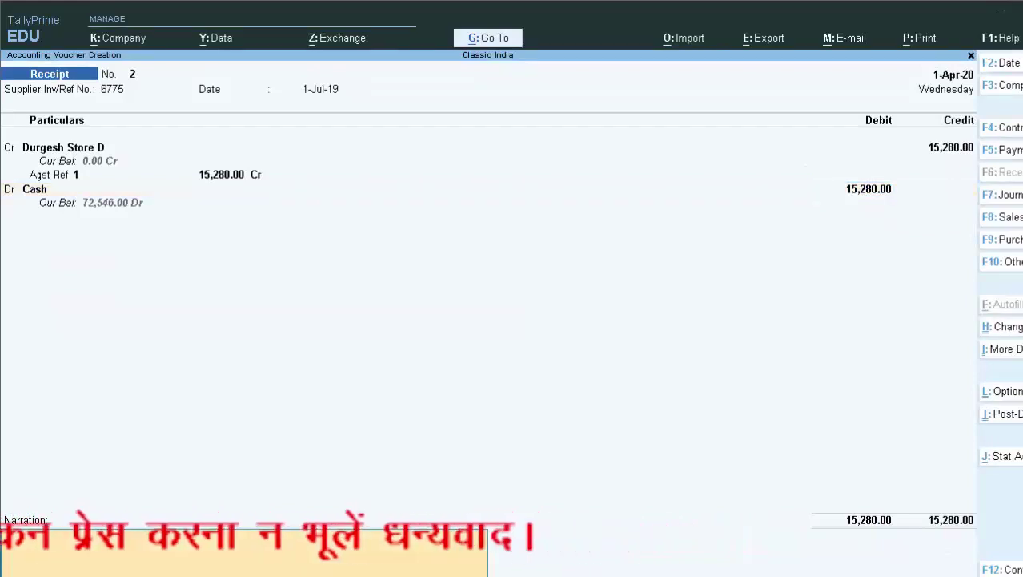
key(Return)
key(Return)
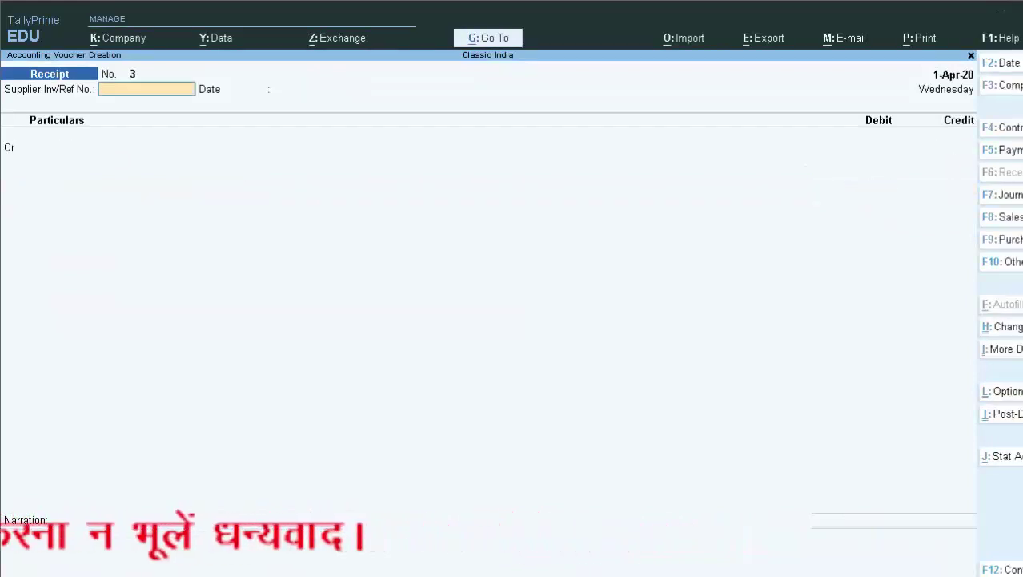
Return to the Gateway, open the Day Book and select the Durgesh Store D receipt row.
key(Escape)
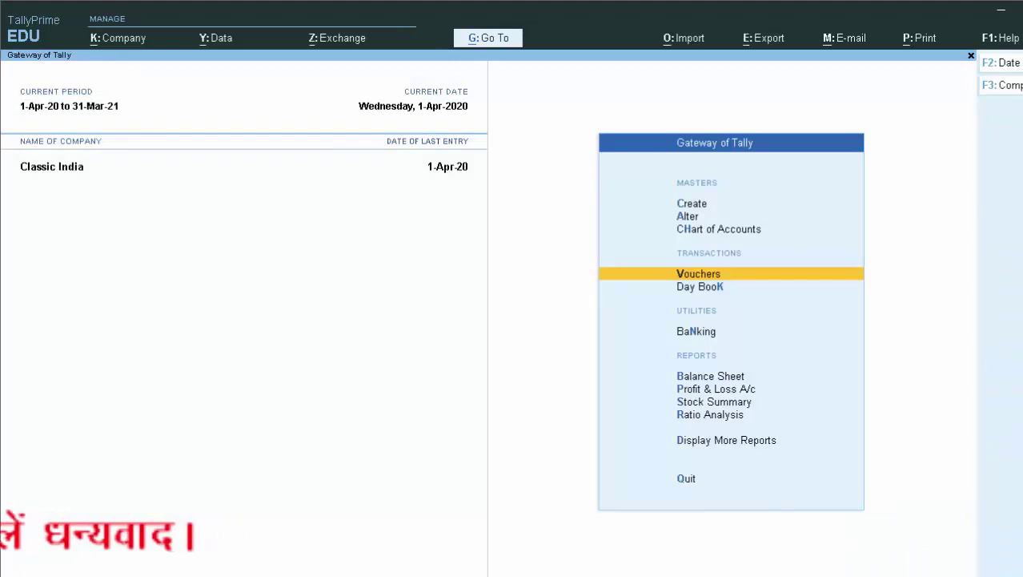
key(d)
key(d)
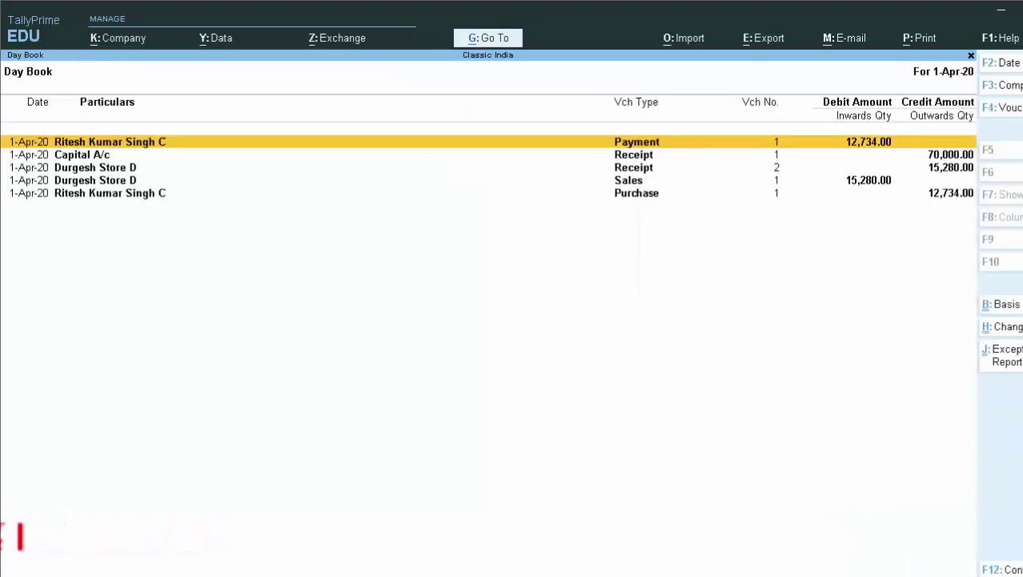
key(Down)
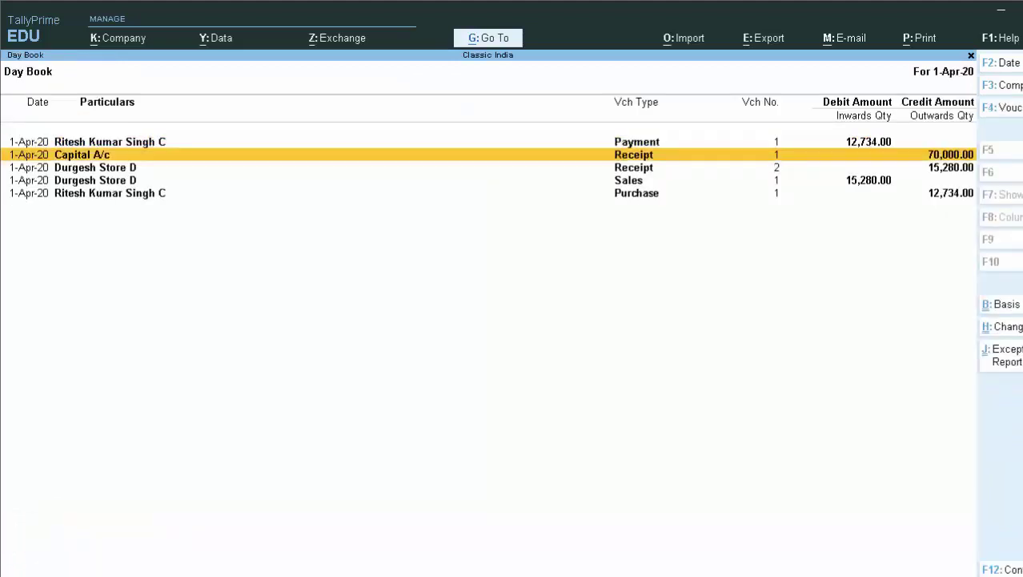
key(Down)
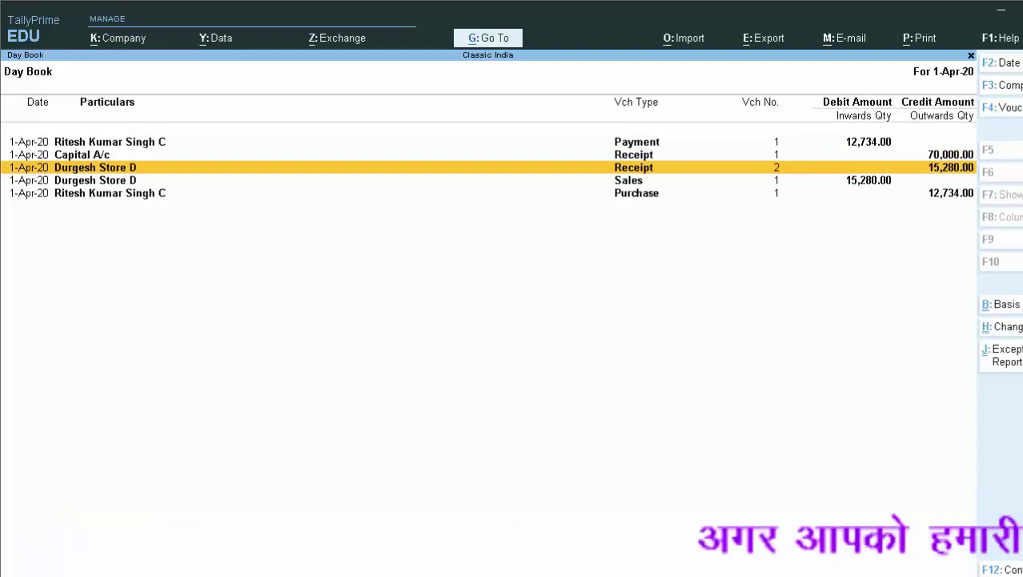
Open the Durgesh Store D receipt, preview its 15,280.00 printout, then clear the date field.
key(Return)
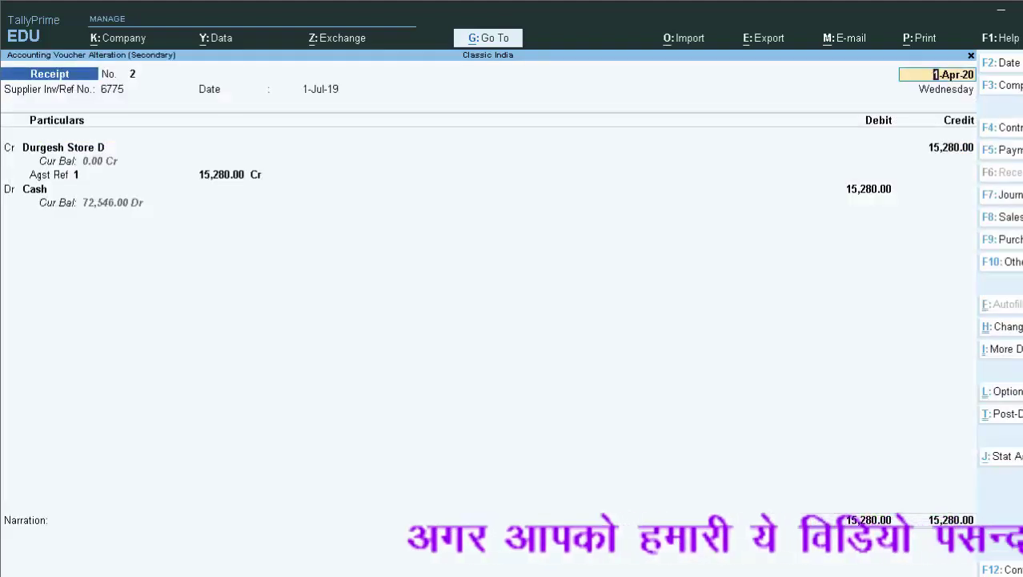
key(alt+p)
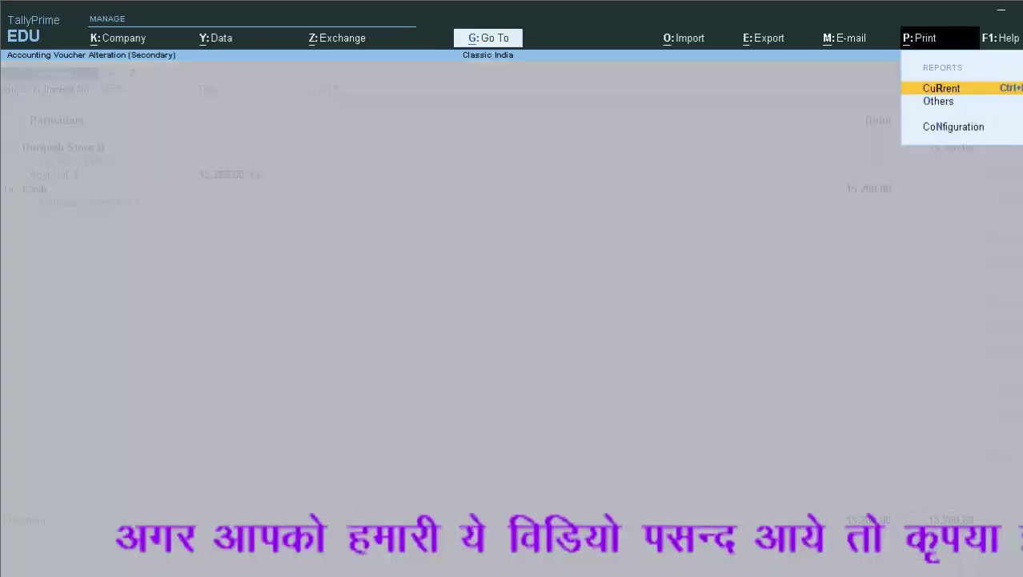
key(Return)
key(i)
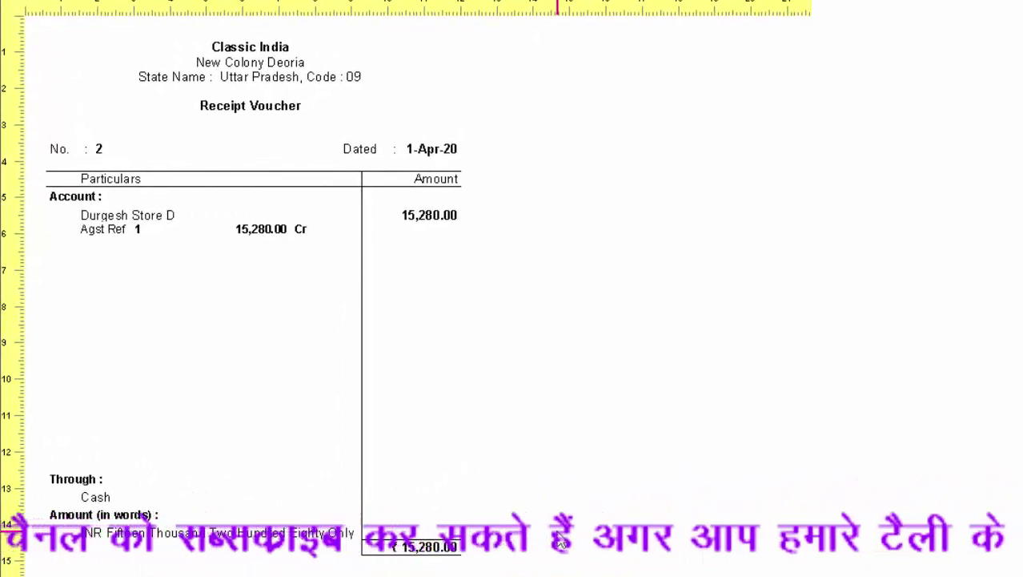
click(560, 542)
key(Escape)
key(Escape)
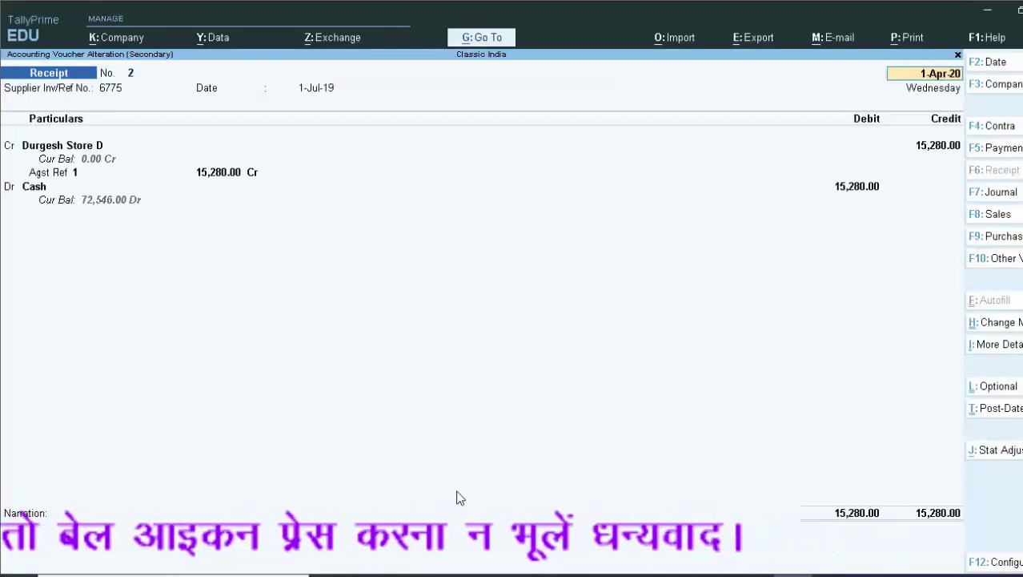
key(BackSpace)
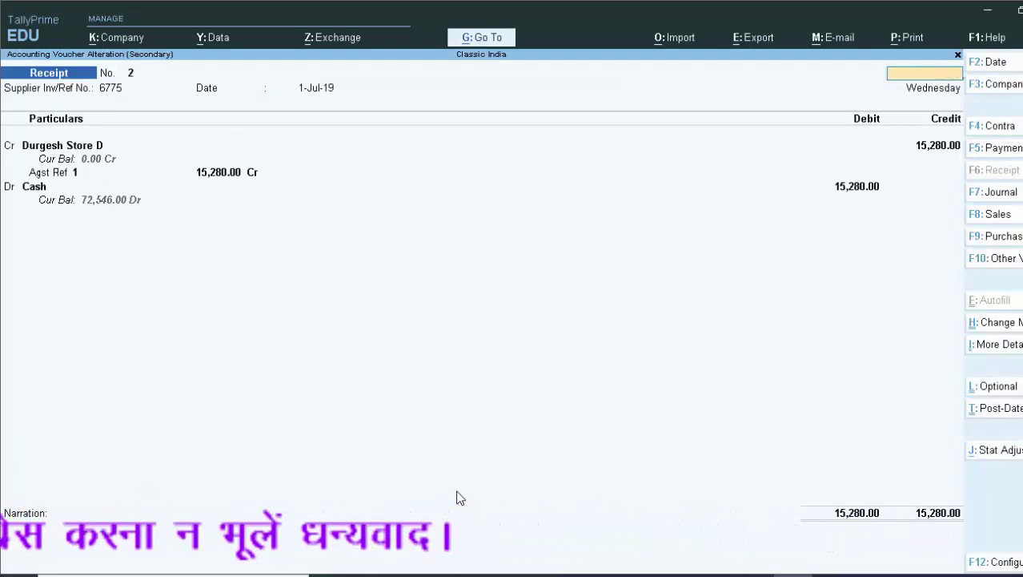